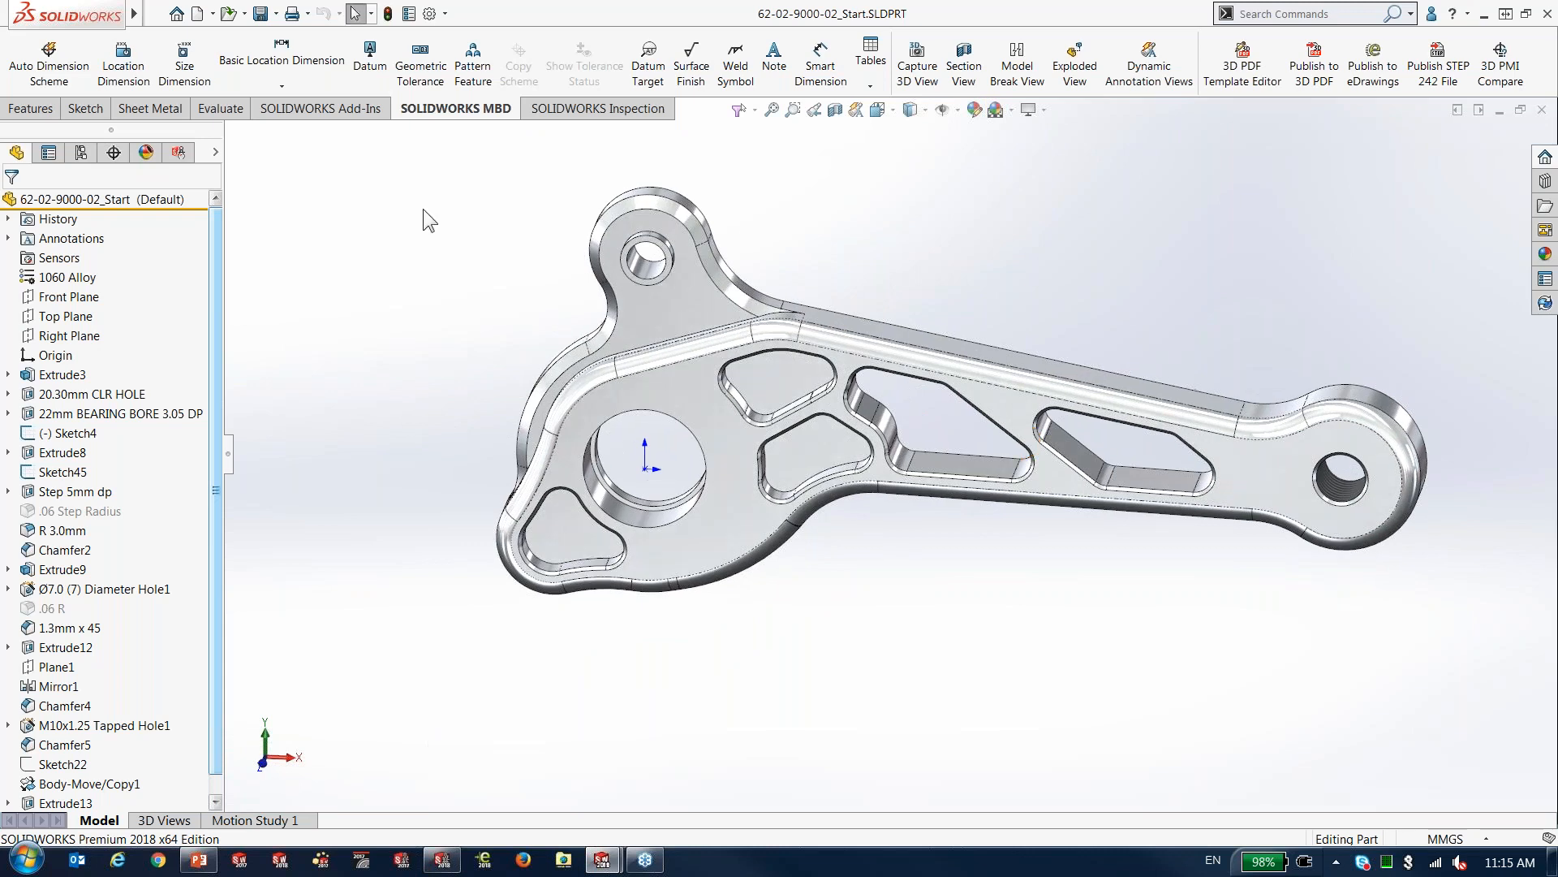
Start an Auto Dimension Scheme using the part's flat back face as primary datum and the inner hole of the bearing bore as secondary datum
{"action": "left_click", "coordinate": [49, 65]}
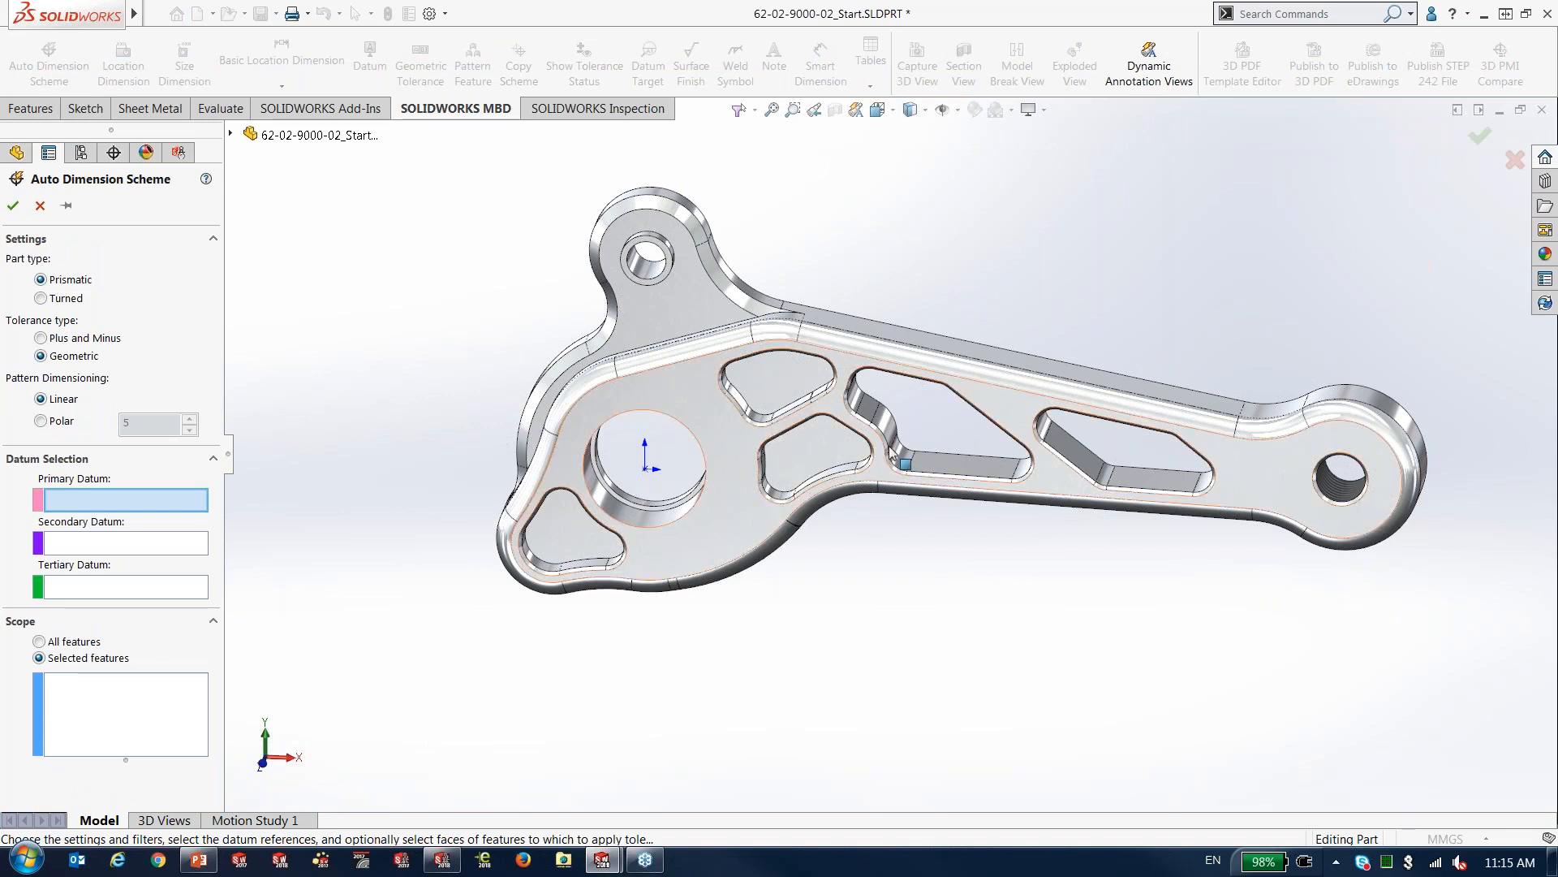
{"action": "middle_click_drag", "start_coordinate": [933, 422], "coordinate": [689, 397]}
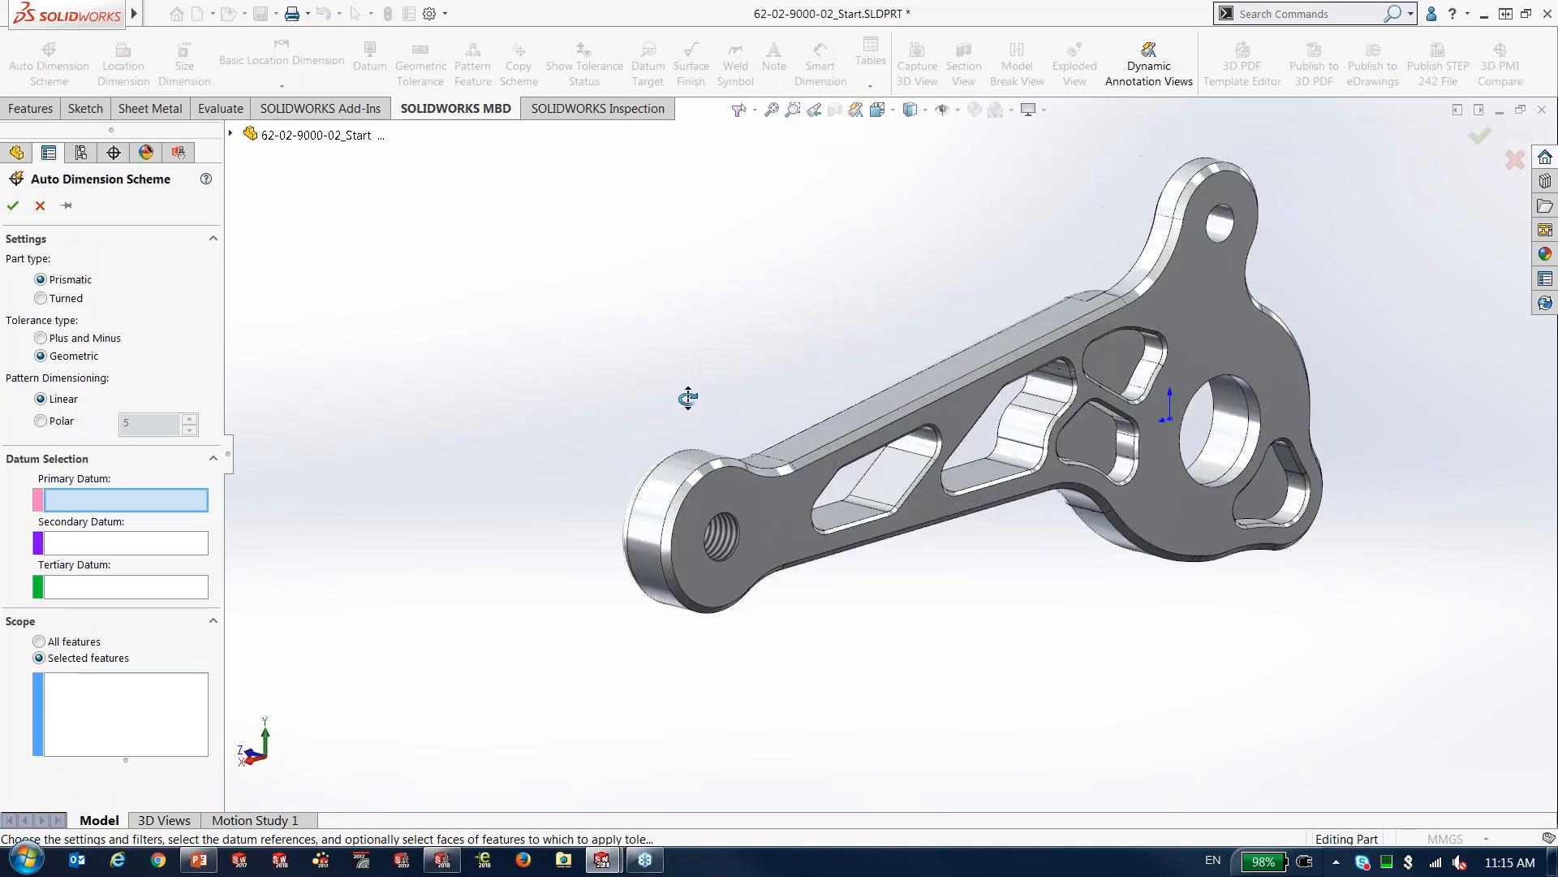
{"action": "left_click", "coordinate": [1195, 324]}
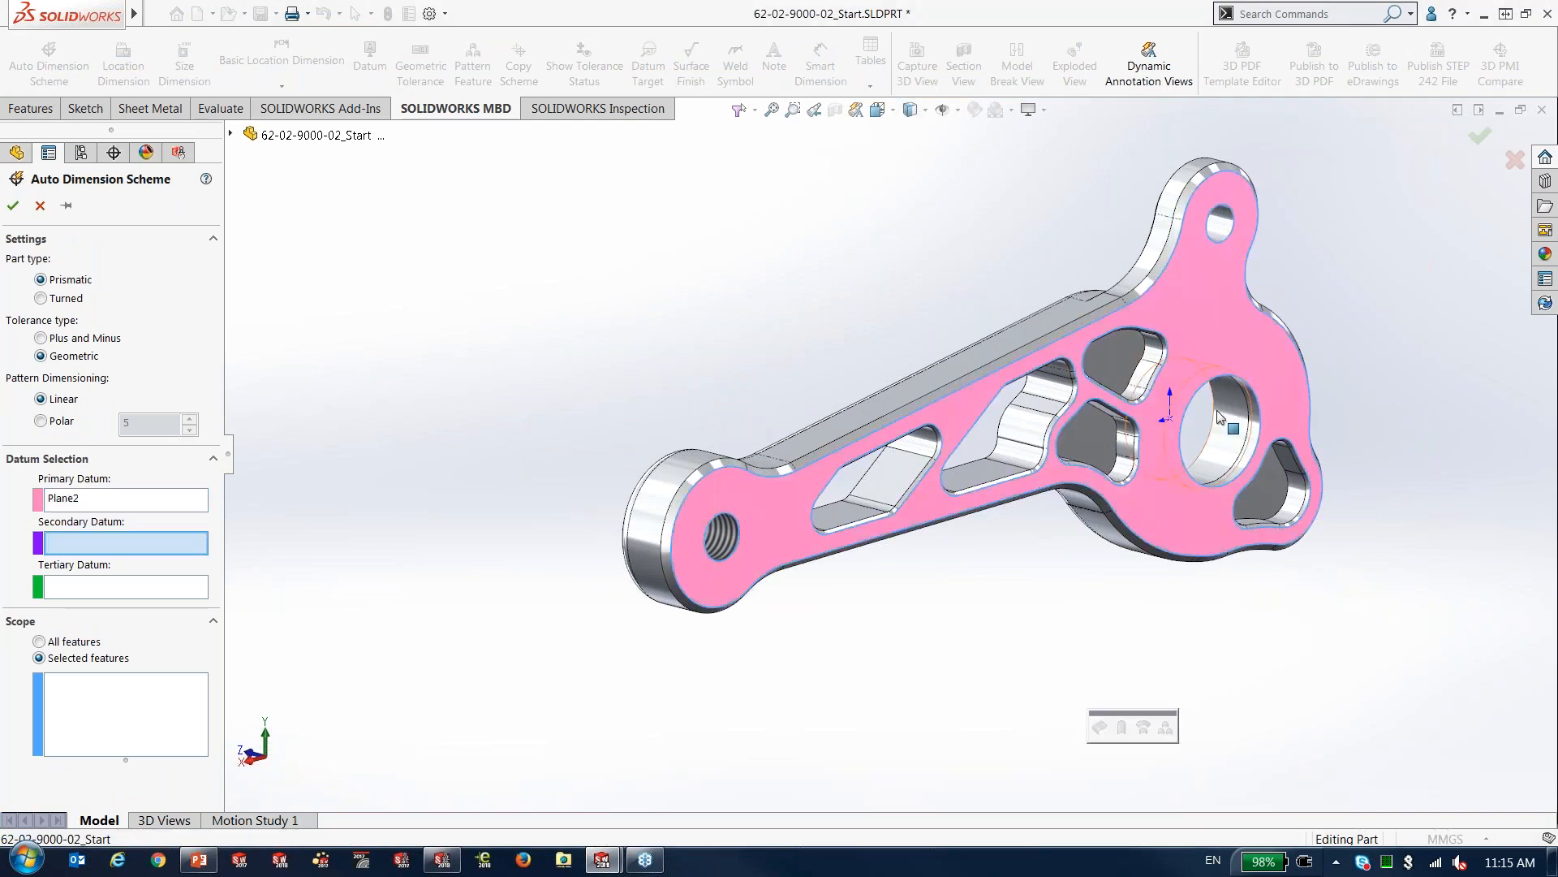
{"action": "key", "text": "g"}
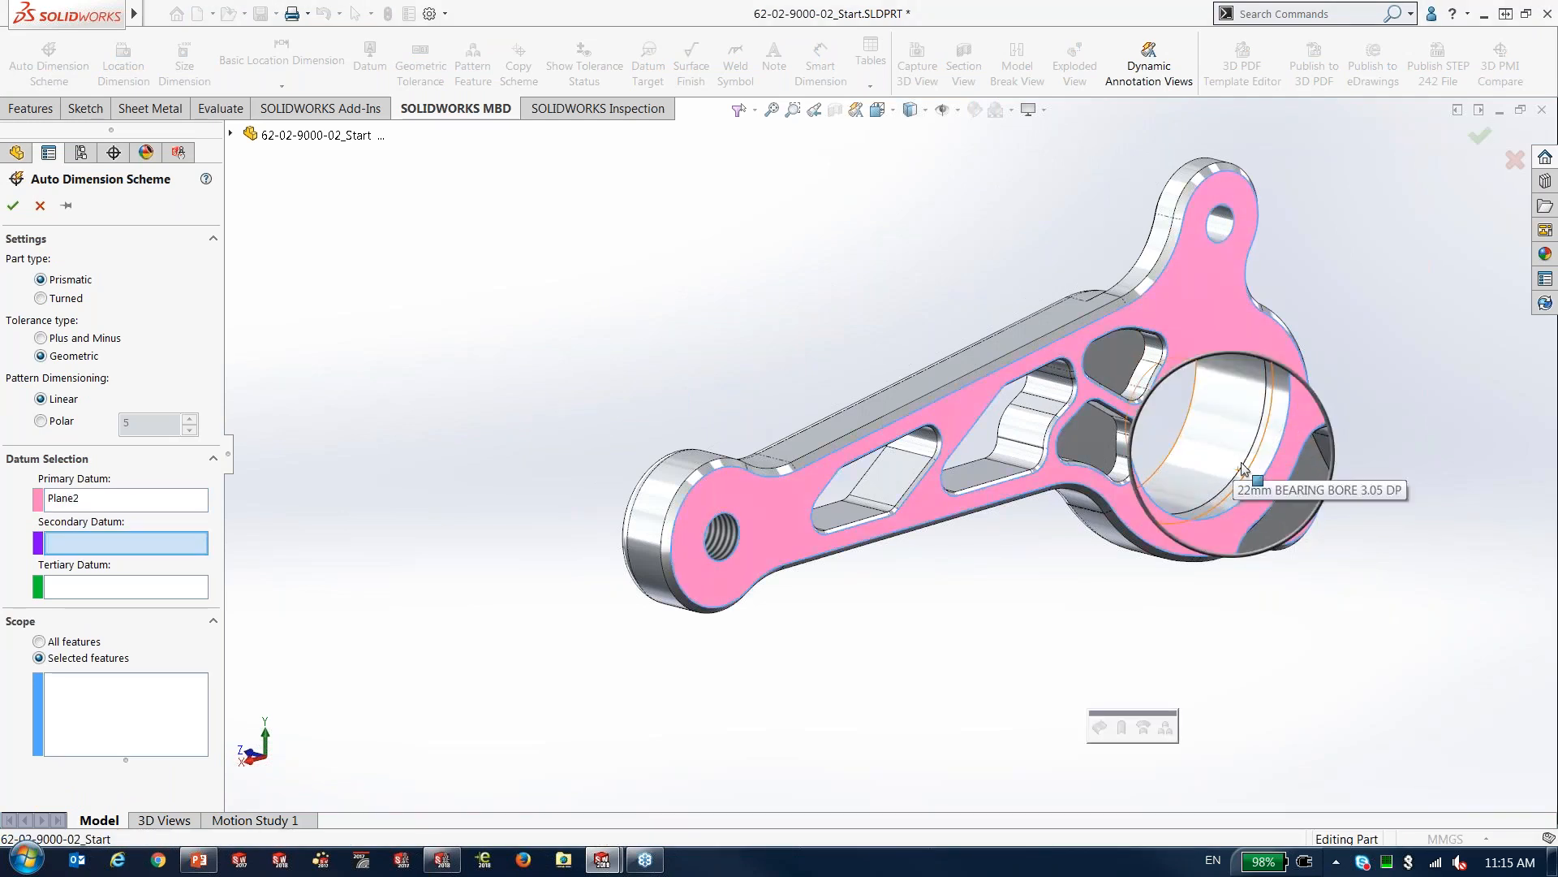
{"action": "left_click", "coordinate": [1261, 465]}
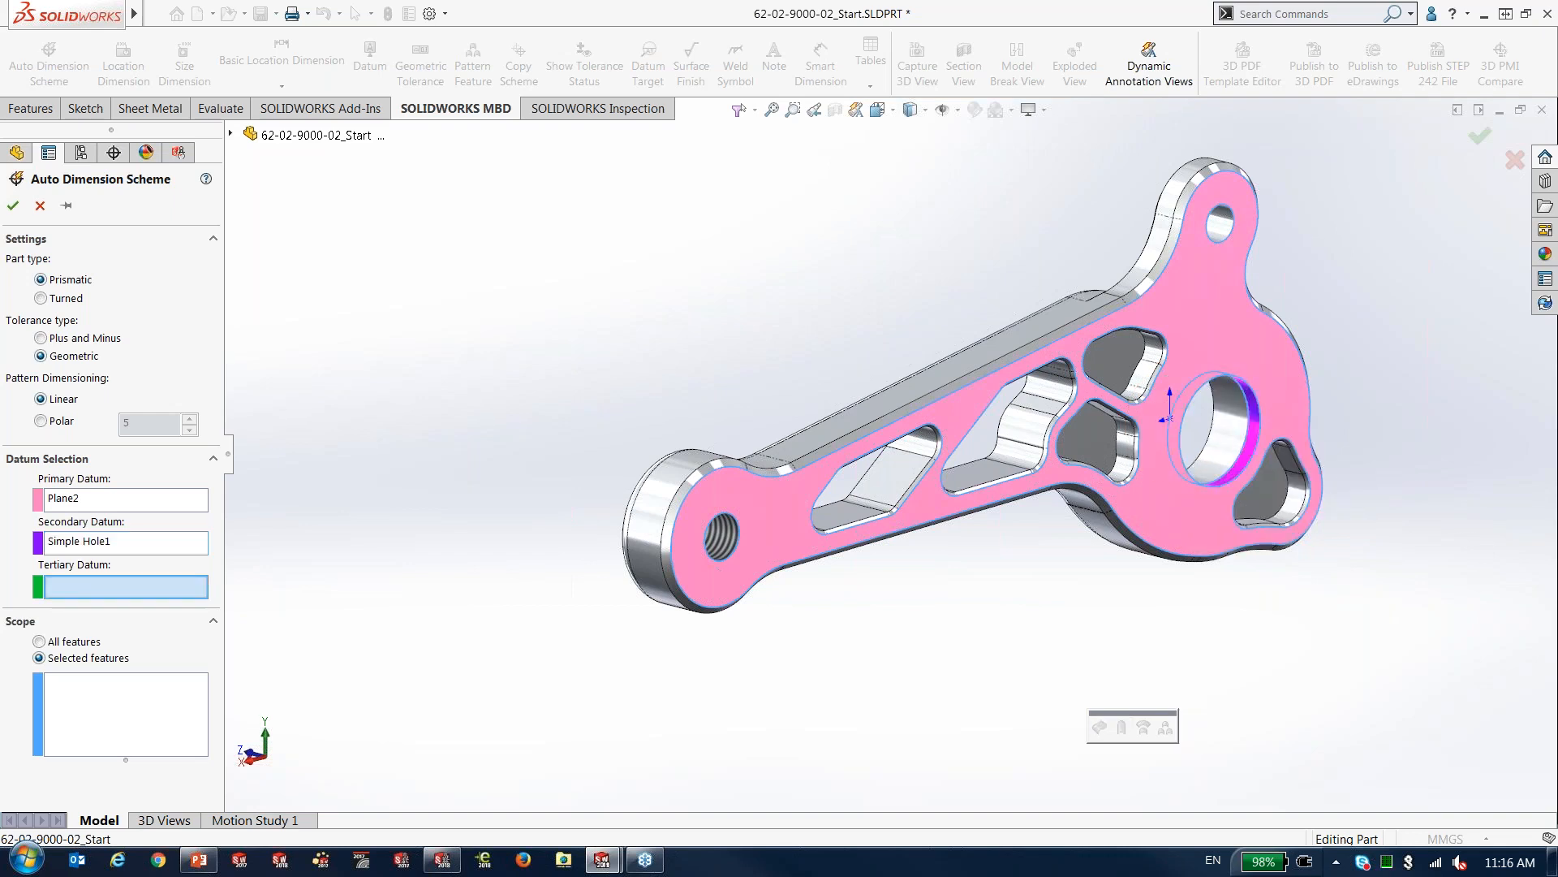
Generate the scheme for the bearing bore as a cylinder, the threaded hole as a simple hole and the small lug hole as a cylinder
{"action": "middle_click_drag", "start_coordinate": [698, 324], "coordinate": [866, 330]}
{"action": "left_click", "coordinate": [120, 718]}
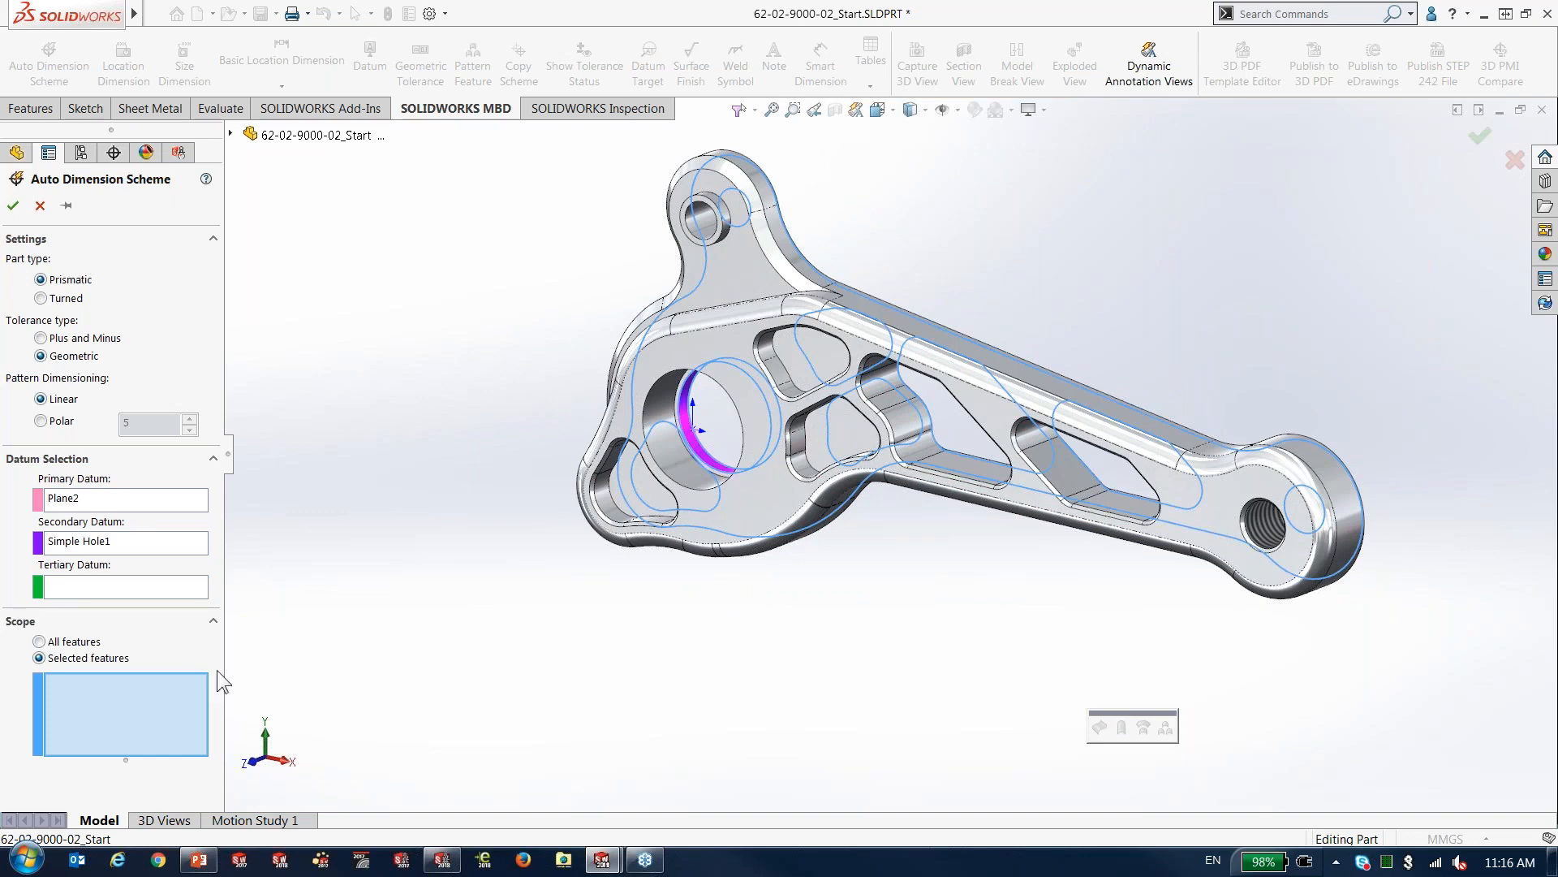
{"action": "left_click", "coordinate": [660, 430]}
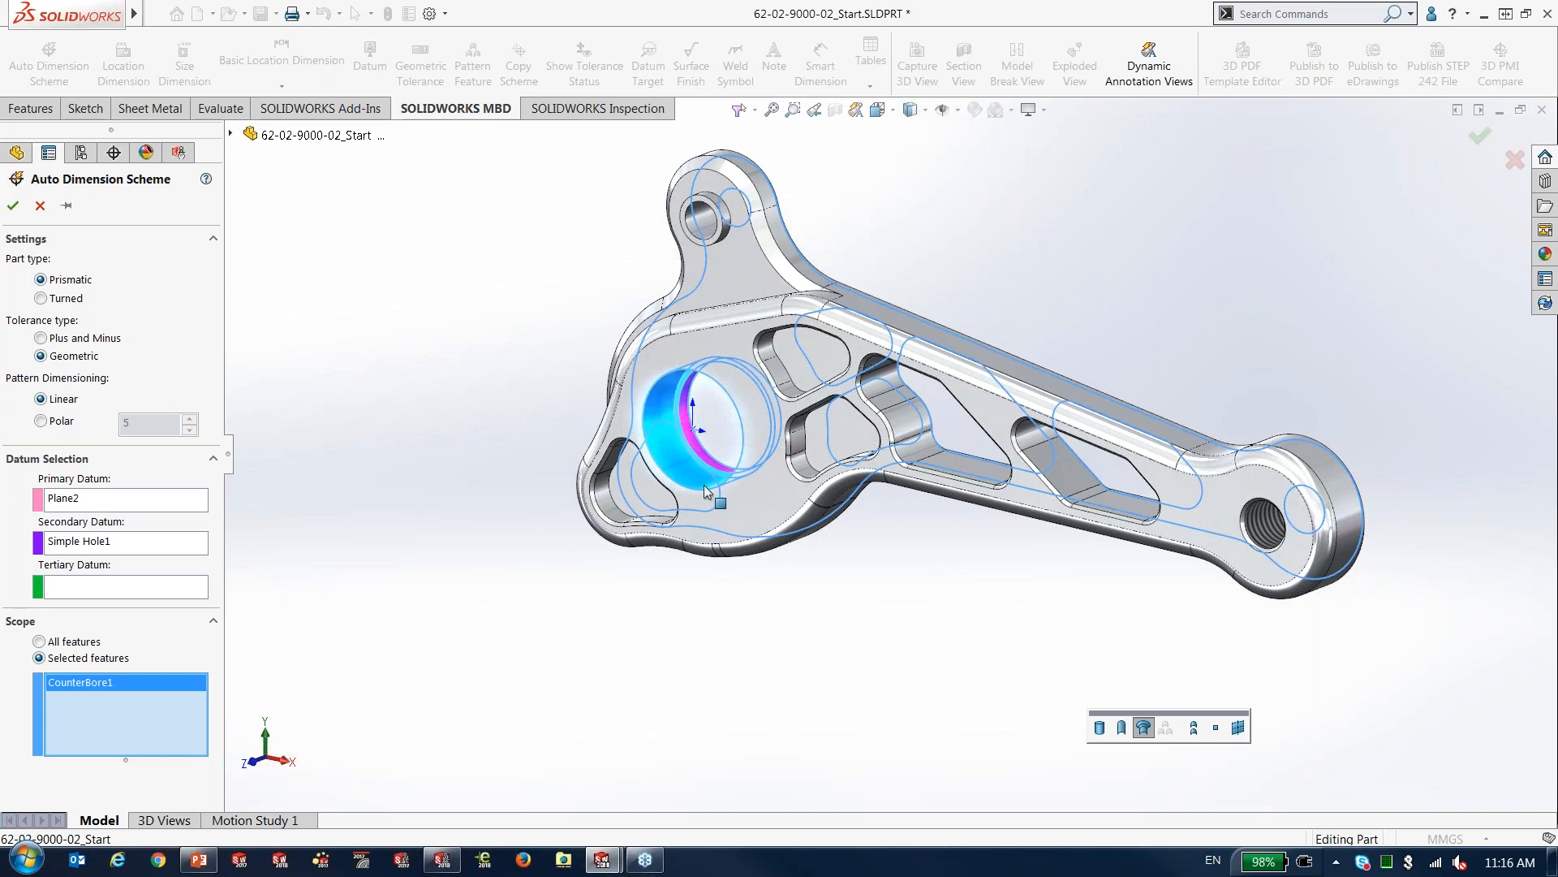
{"action": "left_click", "coordinate": [1100, 727]}
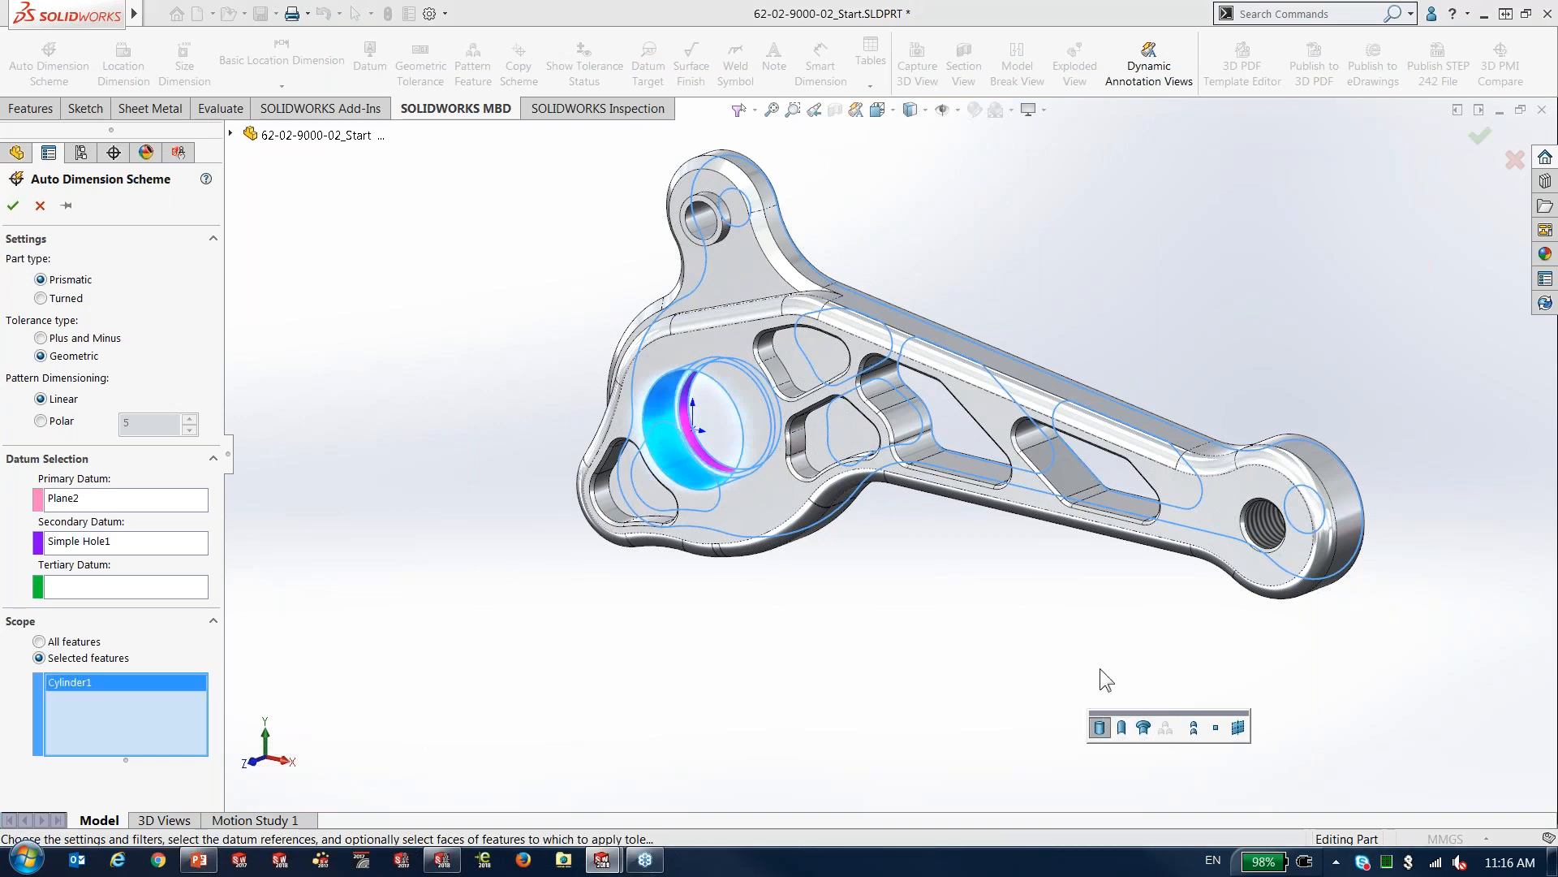
{"action": "left_click", "coordinate": [1263, 535]}
{"action": "left_click", "coordinate": [1122, 727]}
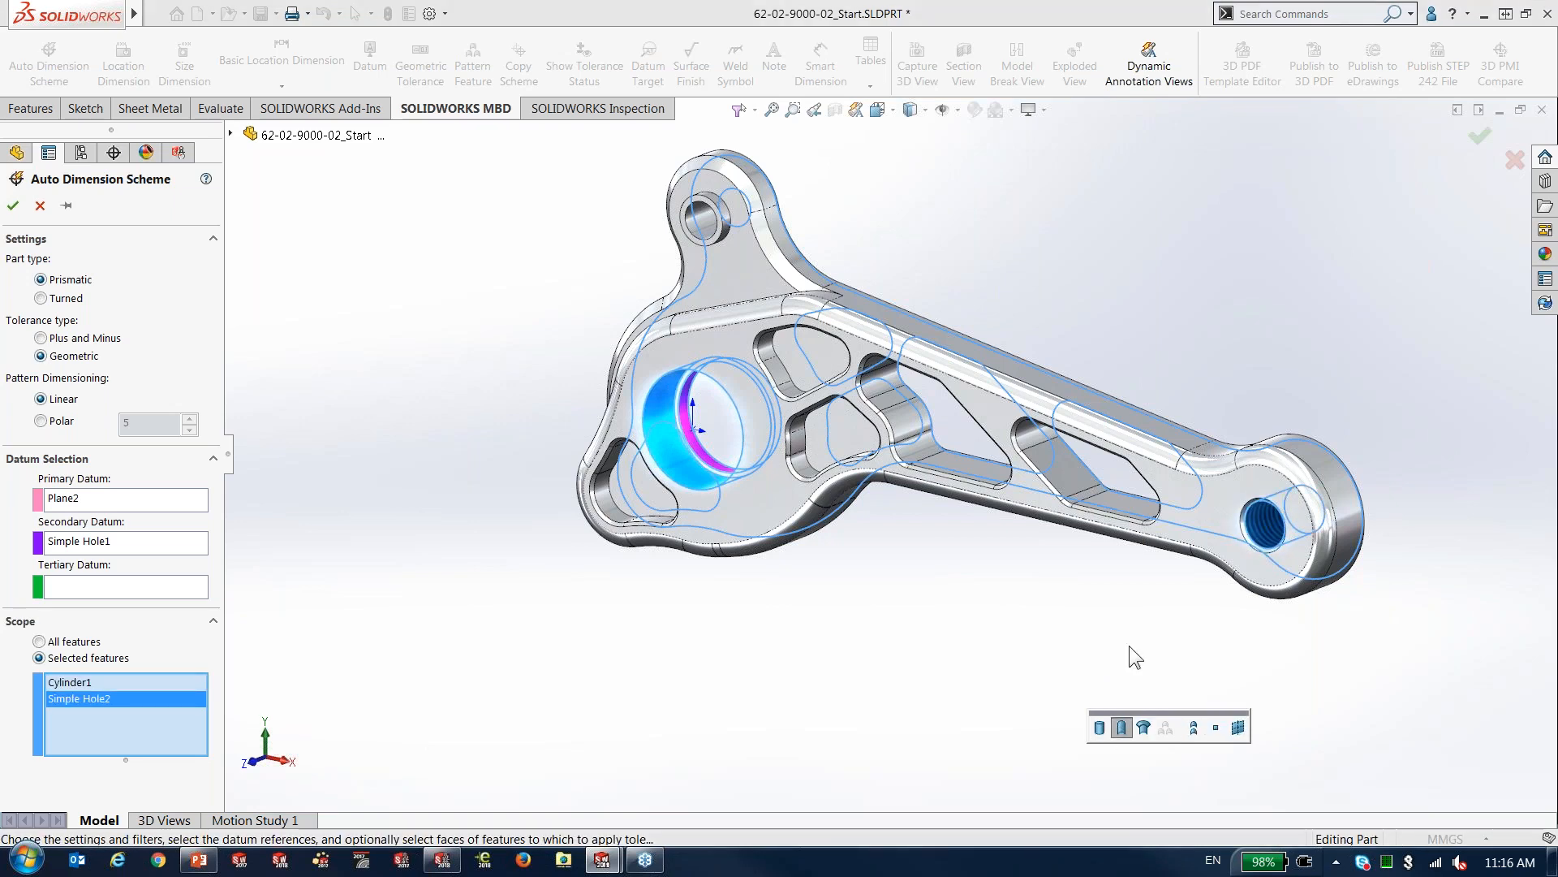
{"action": "left_click", "coordinate": [702, 224]}
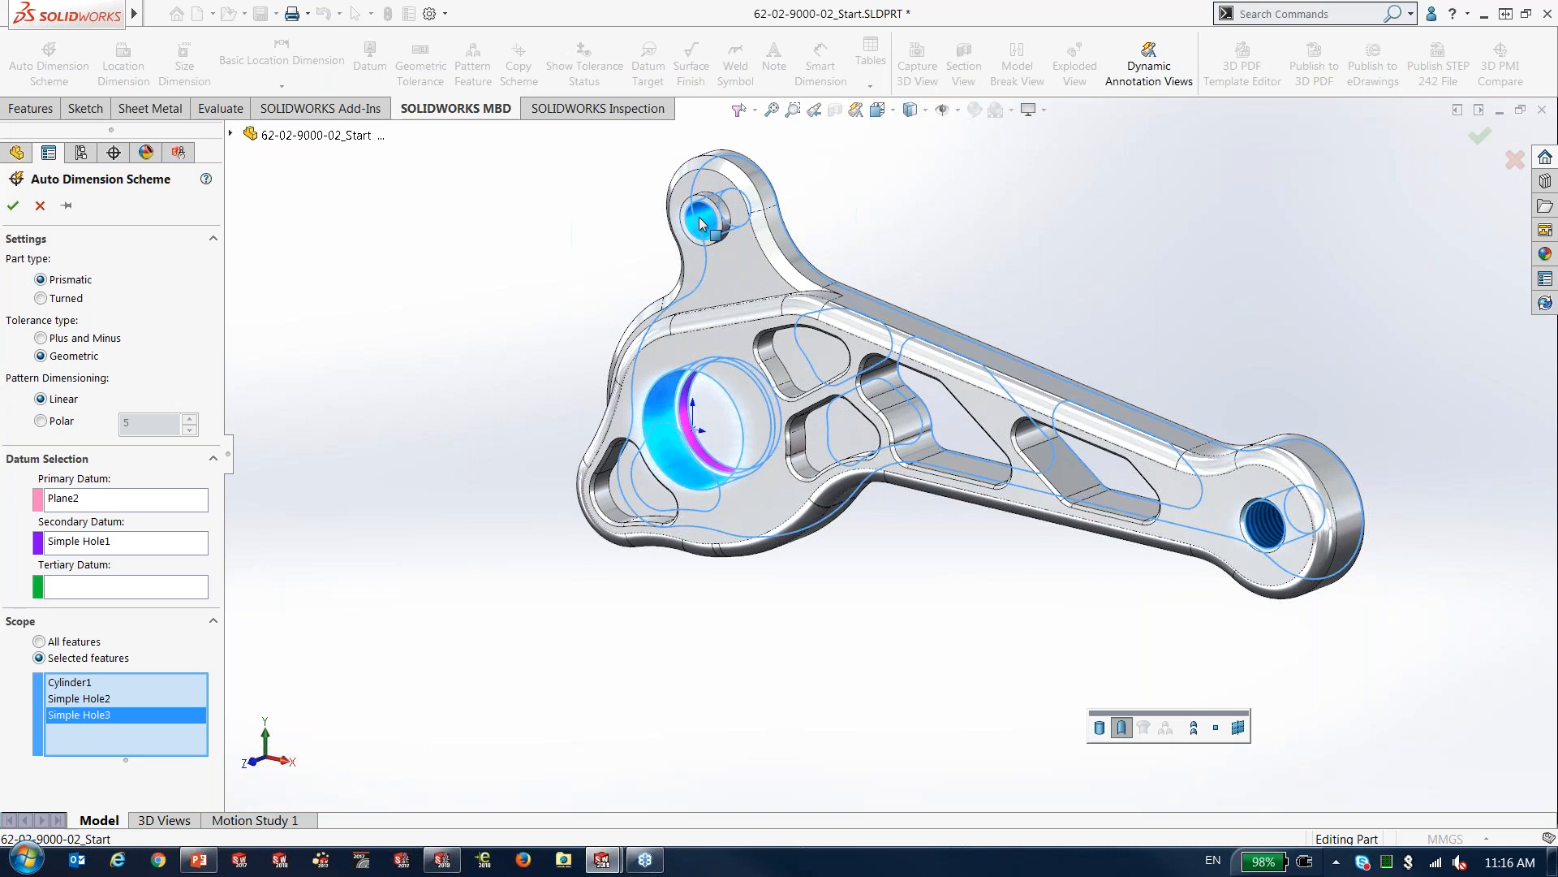
{"action": "left_click", "coordinate": [1101, 727]}
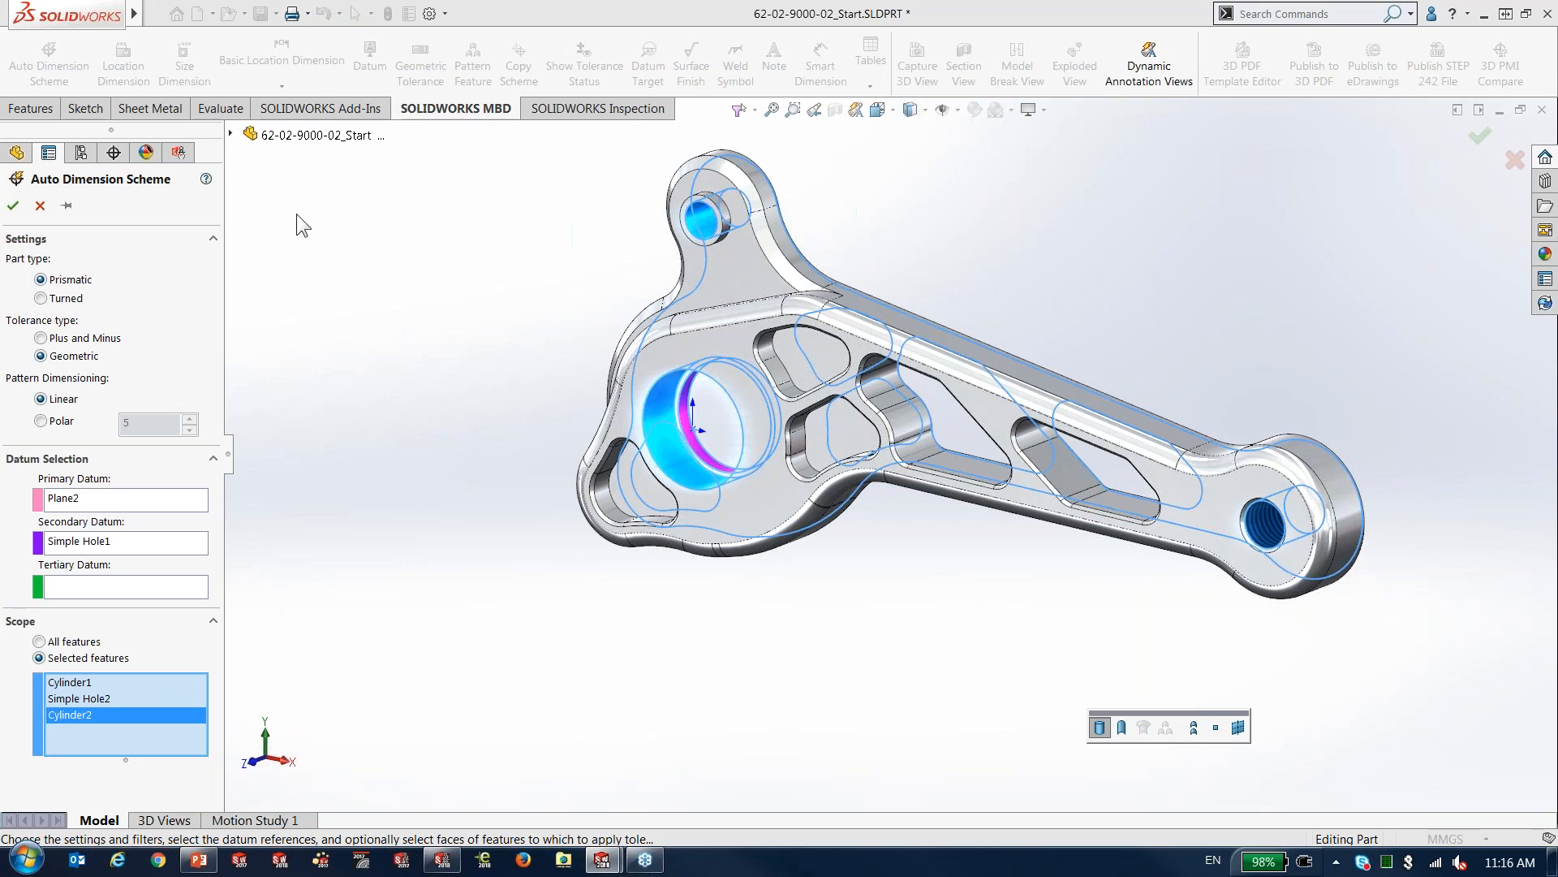
{"action": "left_click", "coordinate": [13, 205]}
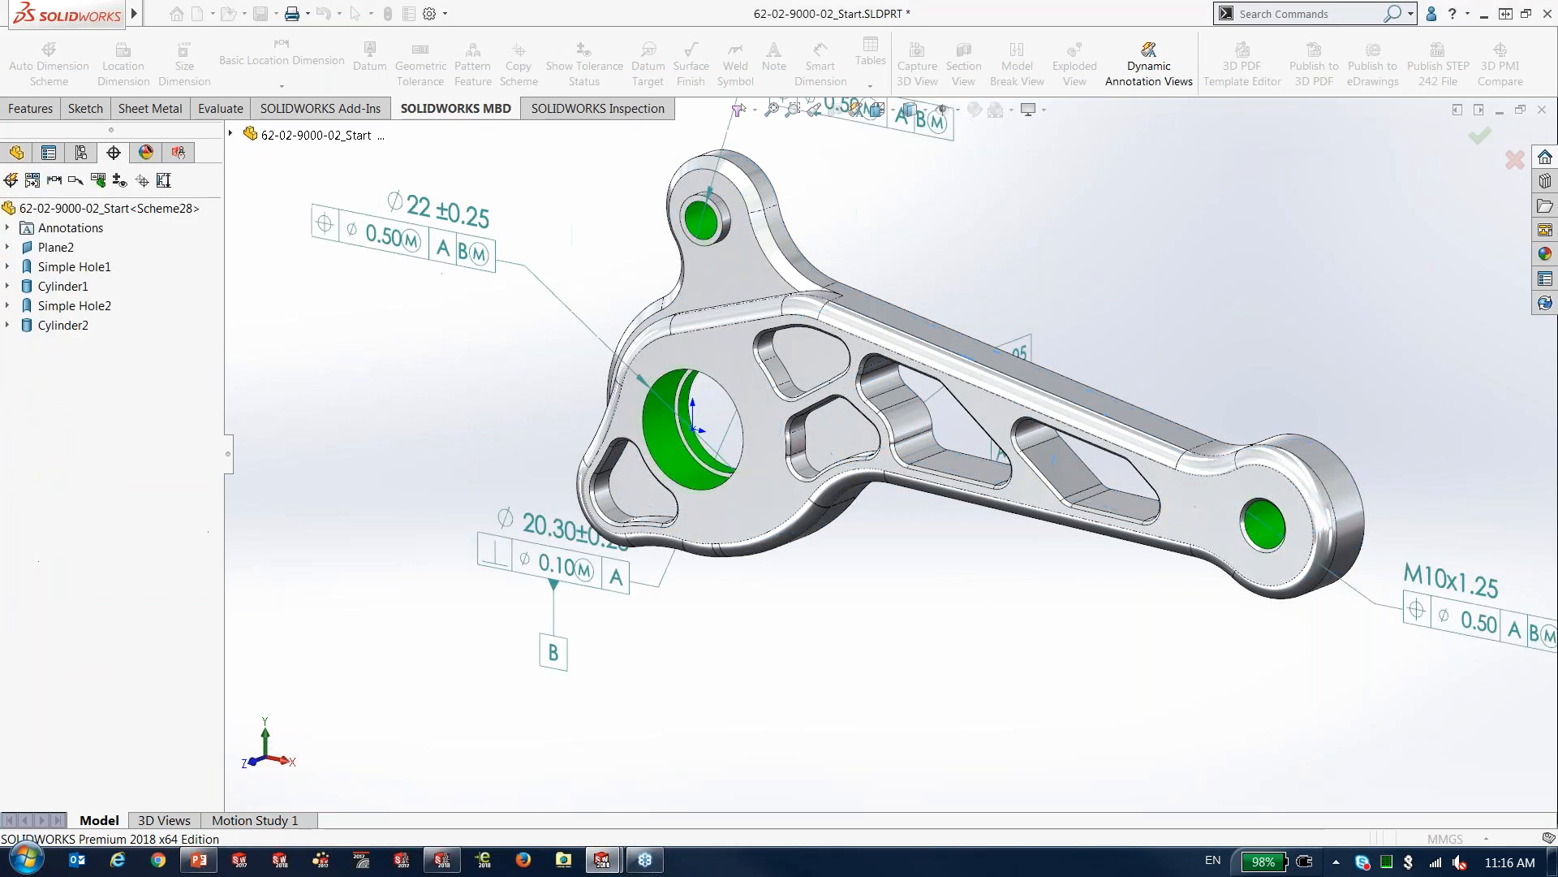
Turn off the tolerance status display on the dimensioned part
{"action": "middle_click_drag", "start_coordinate": [430, 343], "coordinate": [439, 411], "text": "ctrl"}
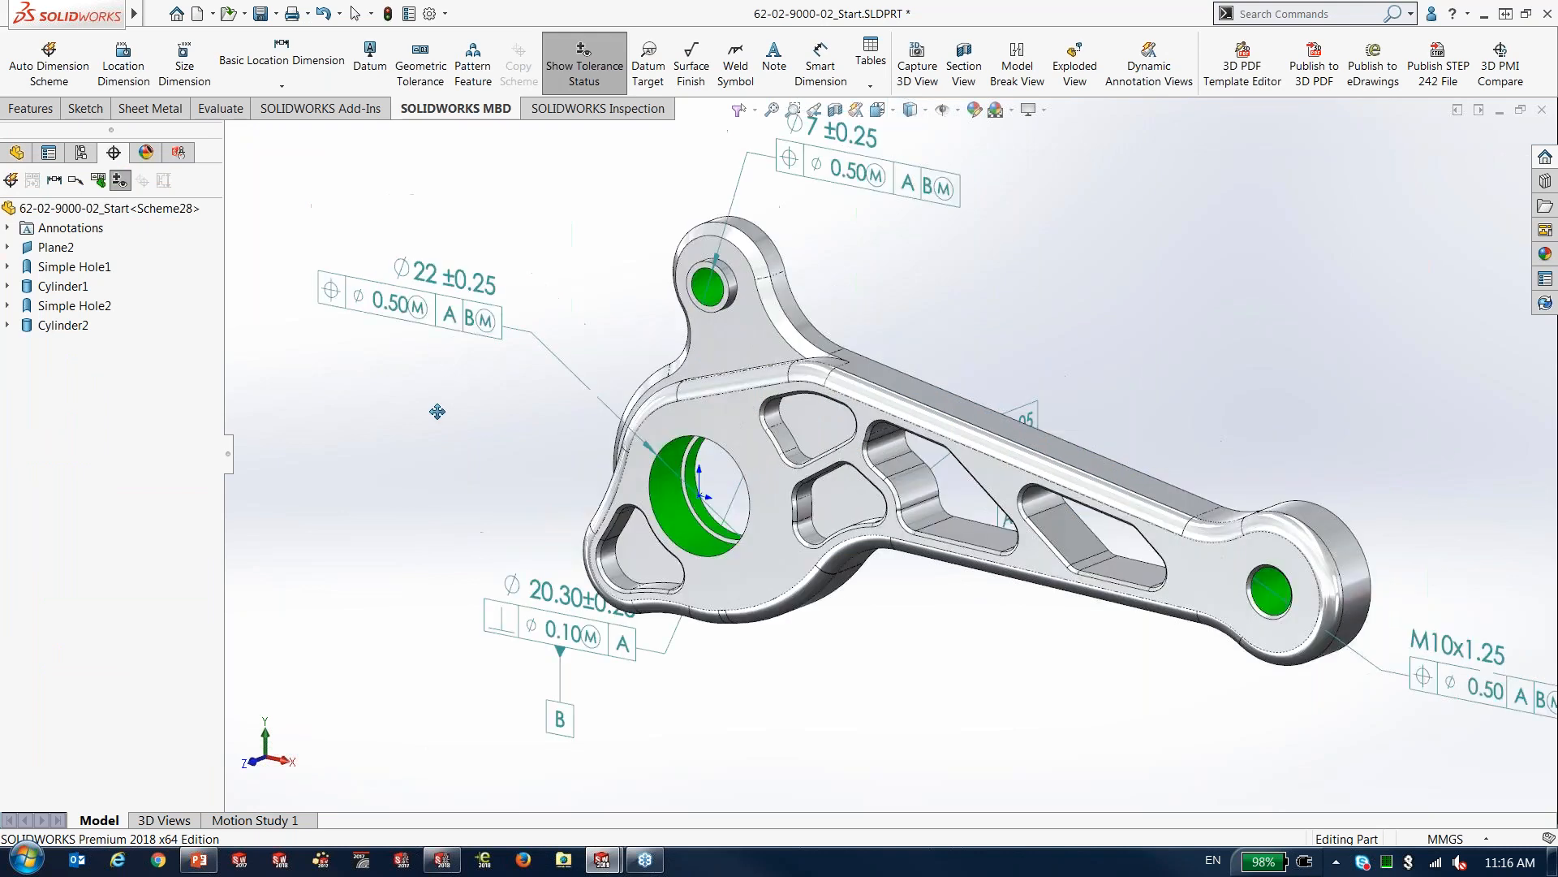
{"action": "scroll", "coordinate": [457, 410], "scroll_direction": "up", "scroll_amount": 1}
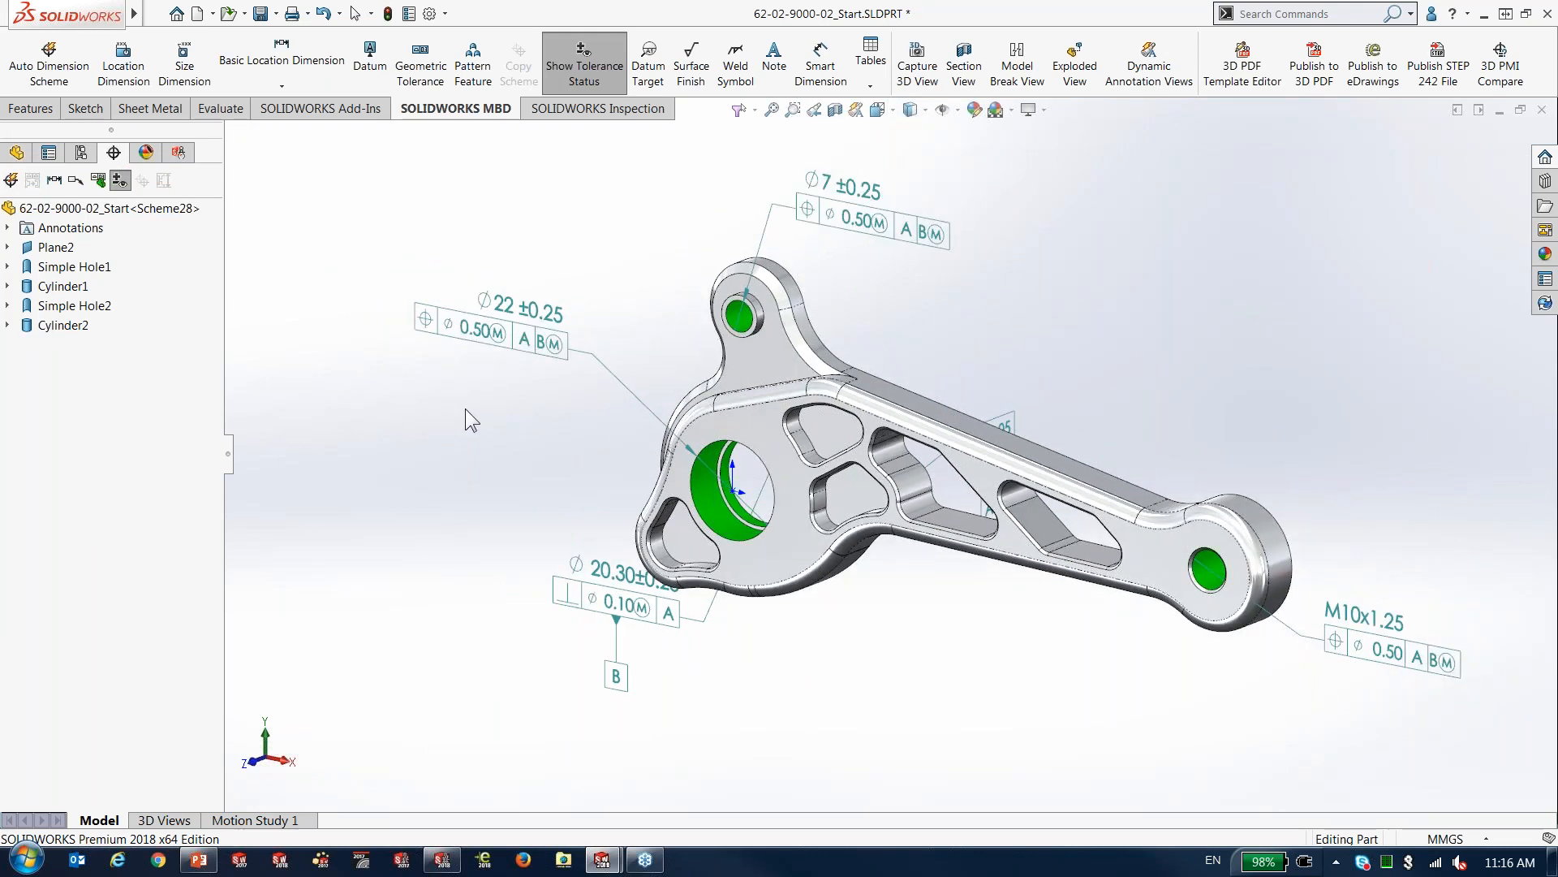
{"action": "mouse_move", "coordinate": [1056, 295]}
{"action": "middle_mouse_down"}
{"action": "mouse_move", "coordinate": [933, 299]}
{"action": "mouse_move", "coordinate": [1044, 278]}
{"action": "middle_mouse_up"}
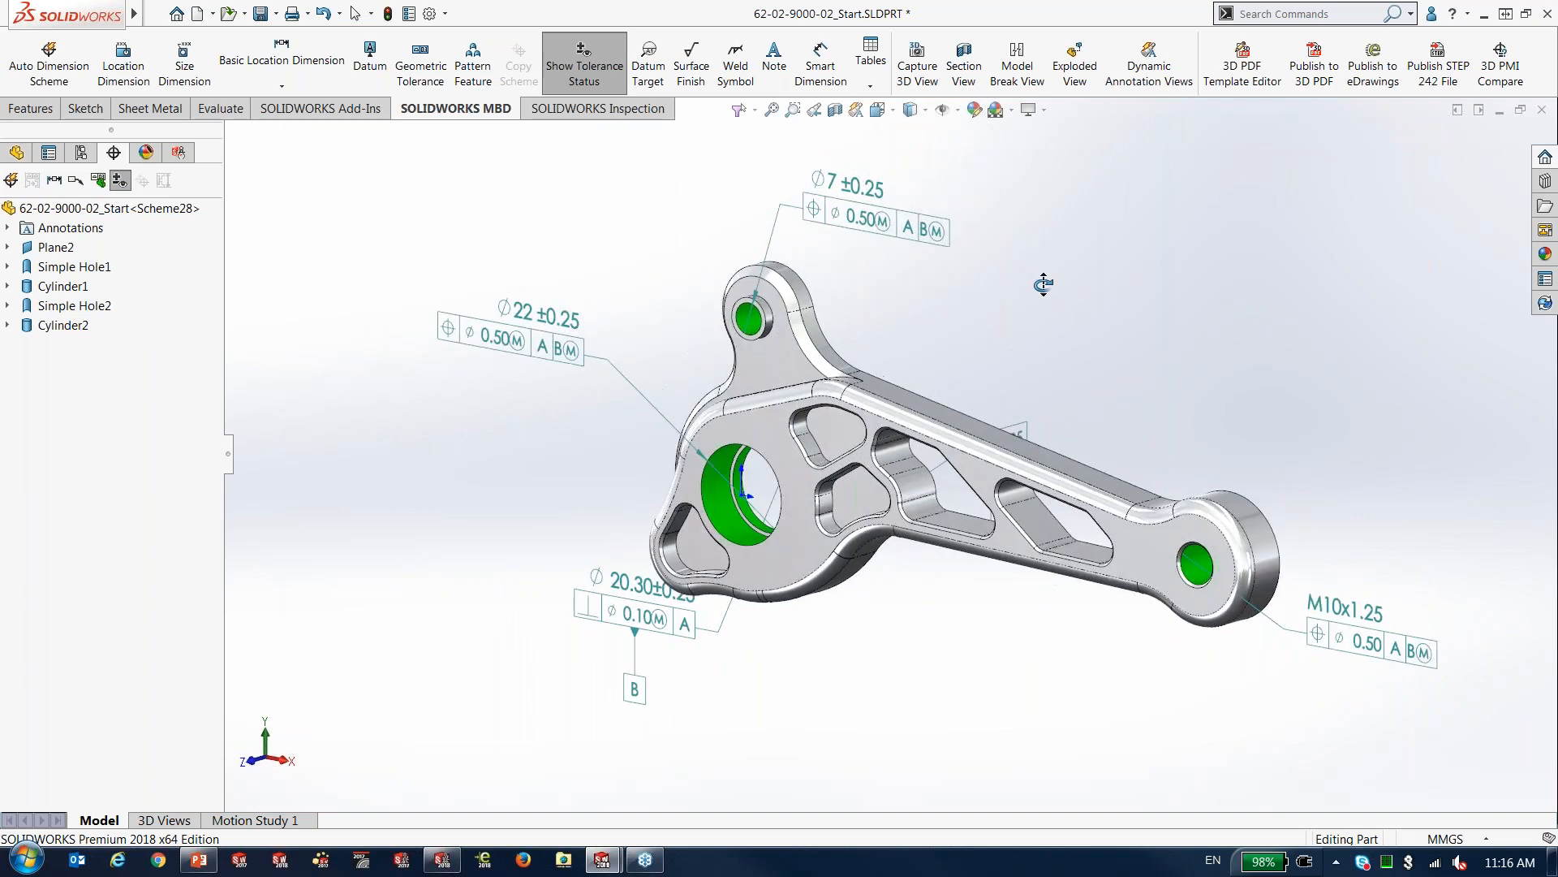
{"action": "left_click", "coordinate": [584, 64]}
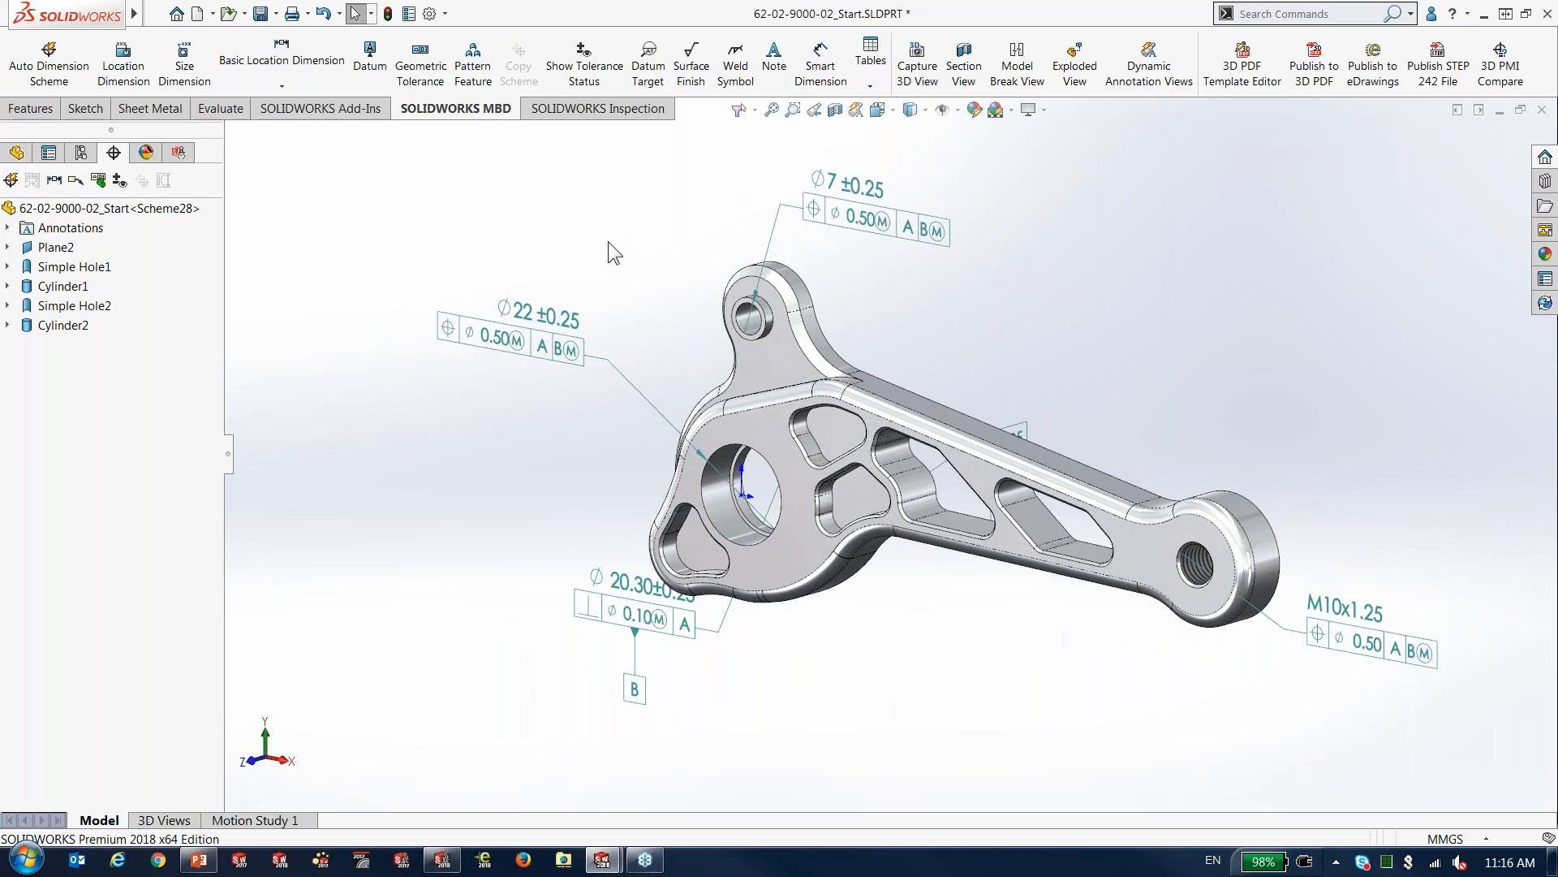
Add a location dimension between the flat back face and the shoulder inside the bearing bore, placed below the part
{"action": "left_click", "coordinate": [123, 63]}
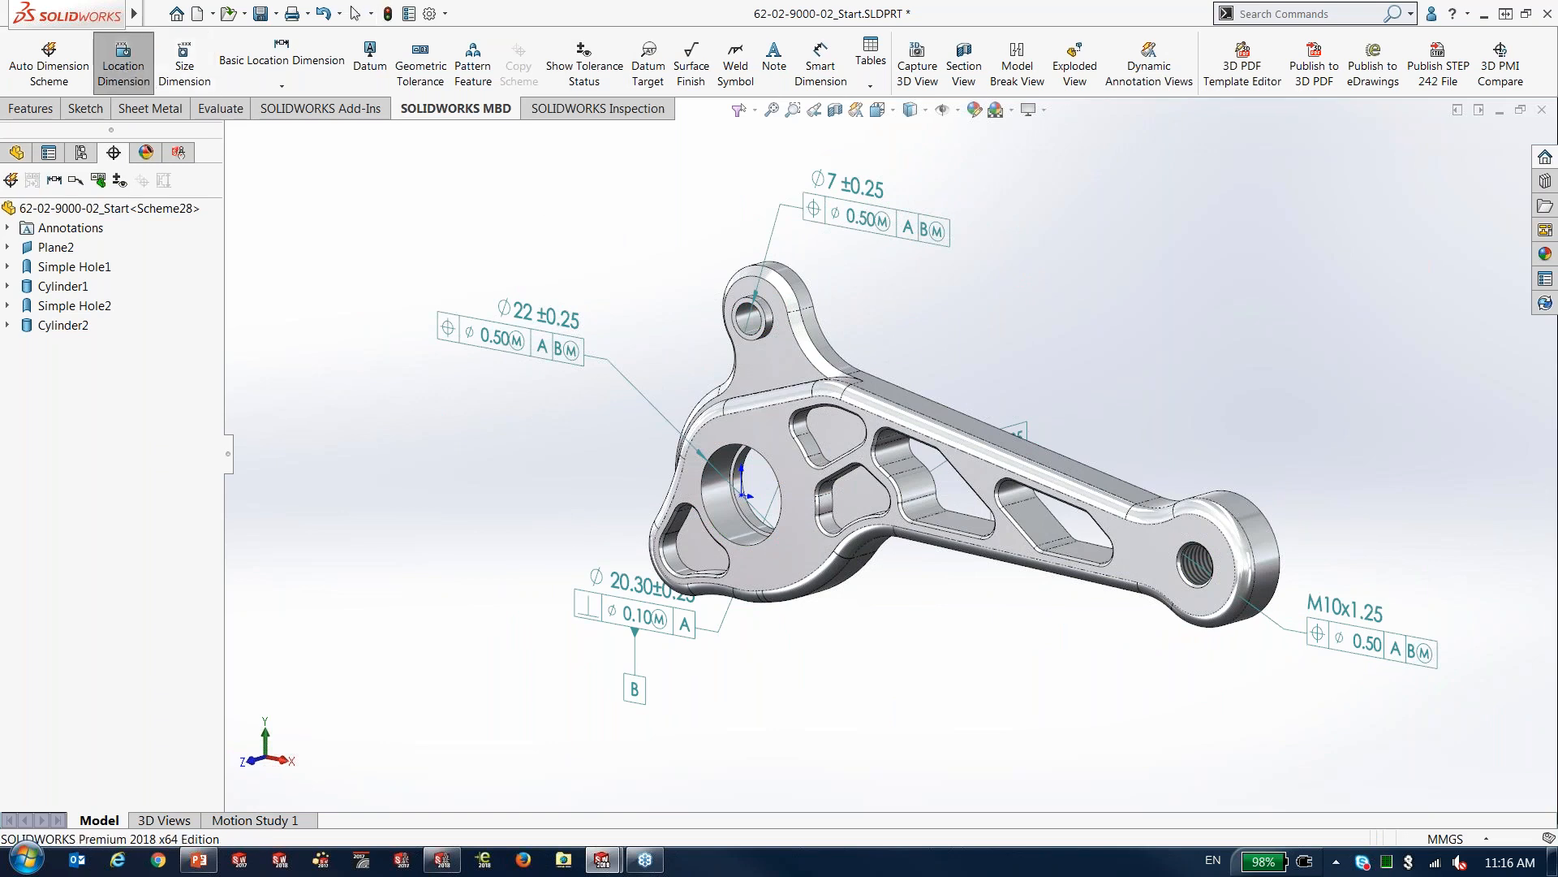
{"action": "mouse_move", "coordinate": [942, 351]}
{"action": "middle_mouse_down"}
{"action": "mouse_move", "coordinate": [908, 320]}
{"action": "mouse_move", "coordinate": [714, 333]}
{"action": "middle_mouse_up"}
{"action": "scroll", "coordinate": [1214, 502], "scroll_direction": "up", "scroll_amount": 5}
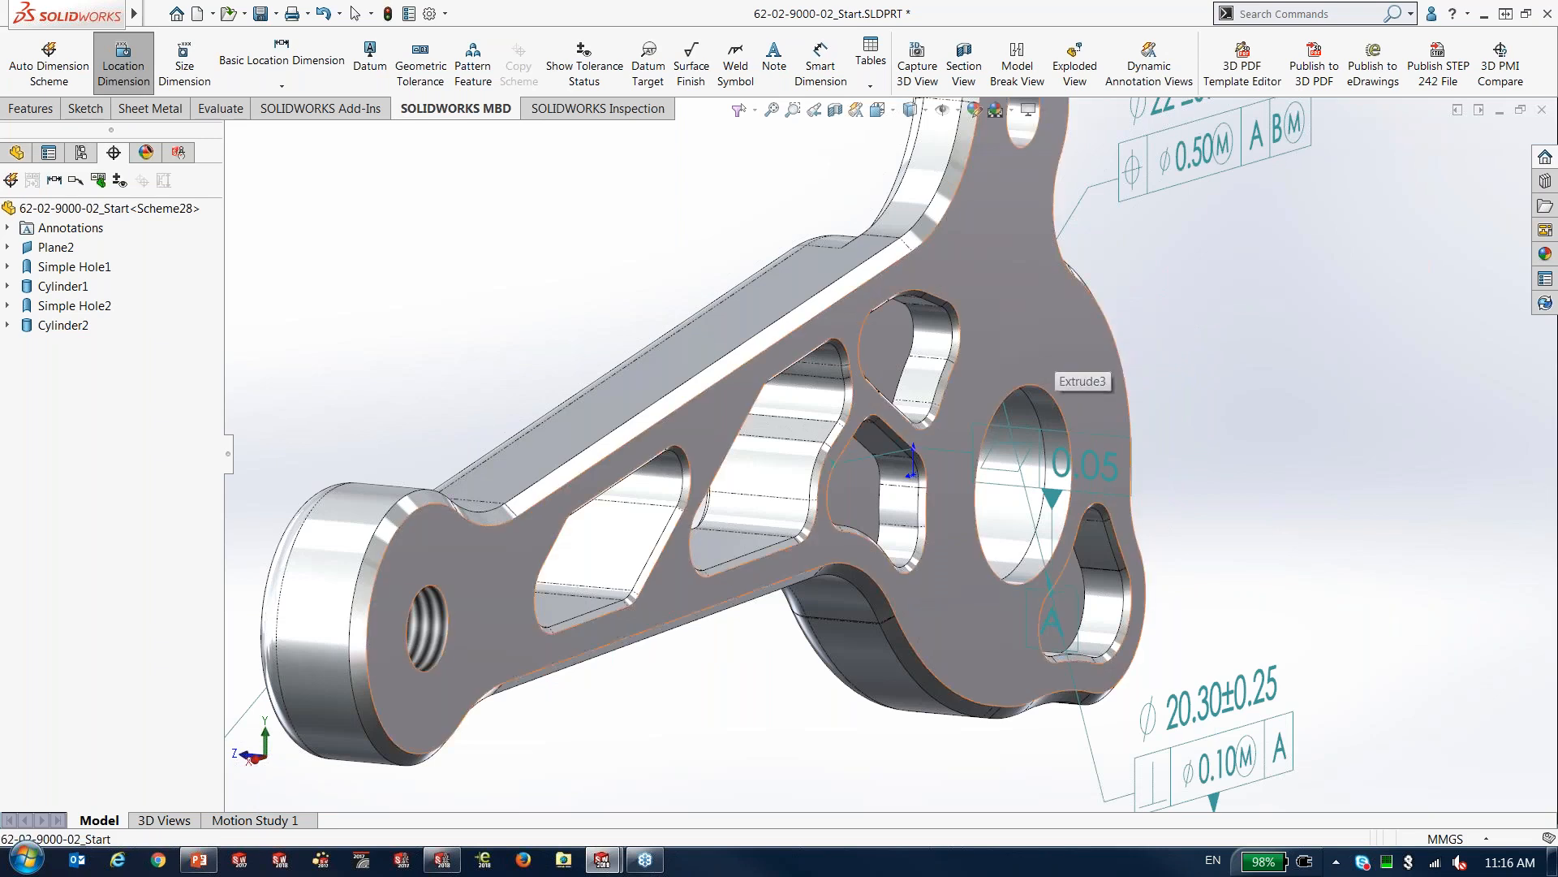
{"action": "left_click", "coordinate": [1042, 348]}
{"action": "middle_click_drag", "start_coordinate": [1043, 347], "coordinate": [1183, 354]}
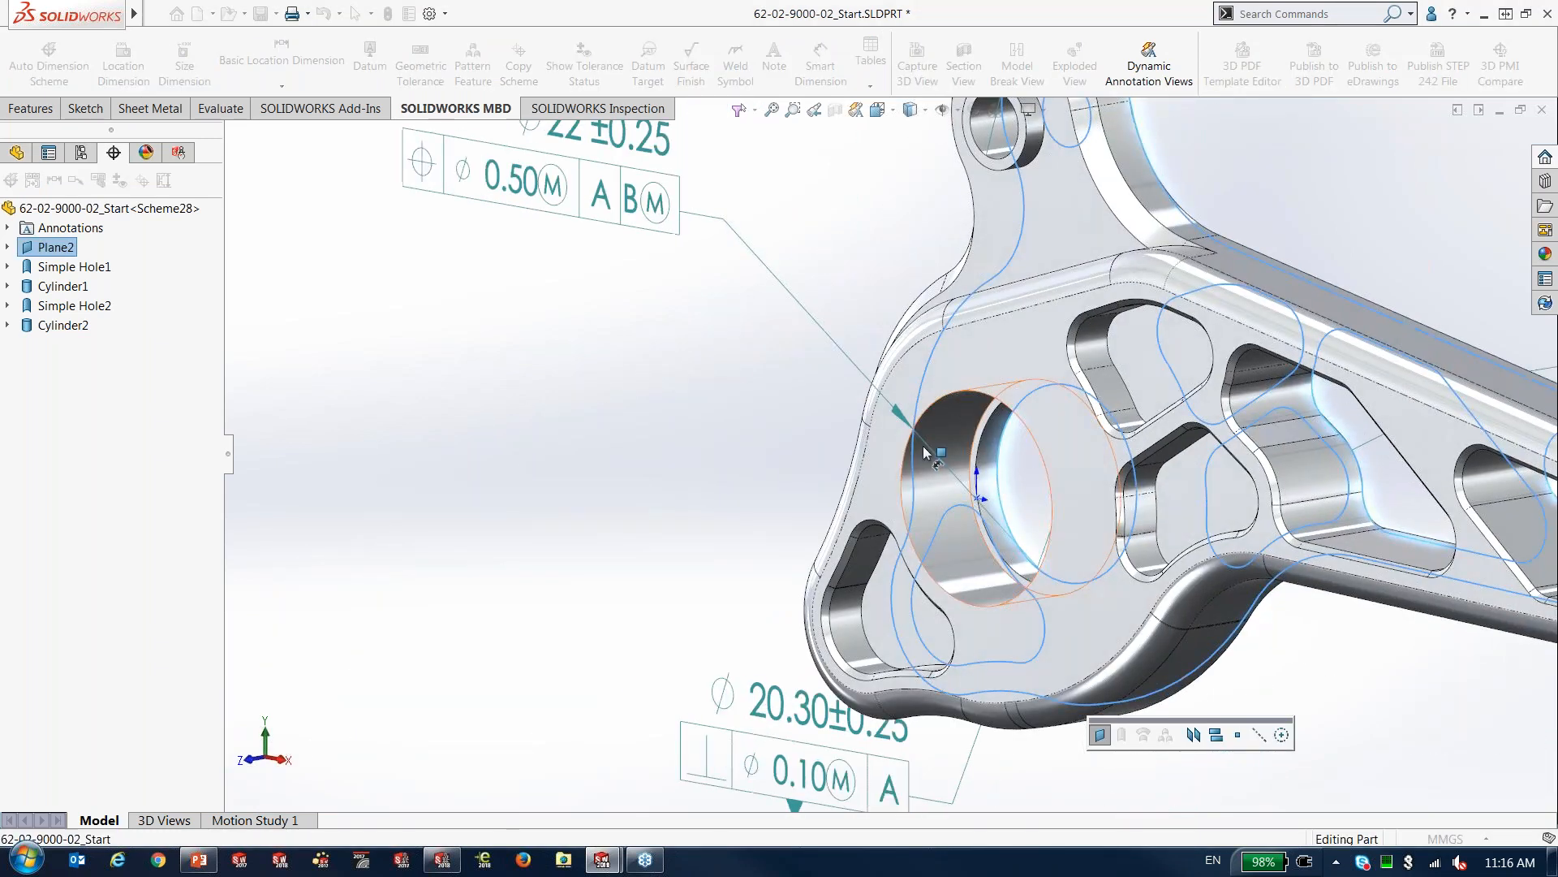
{"action": "key", "text": "g"}
{"action": "left_click", "coordinate": [999, 516]}
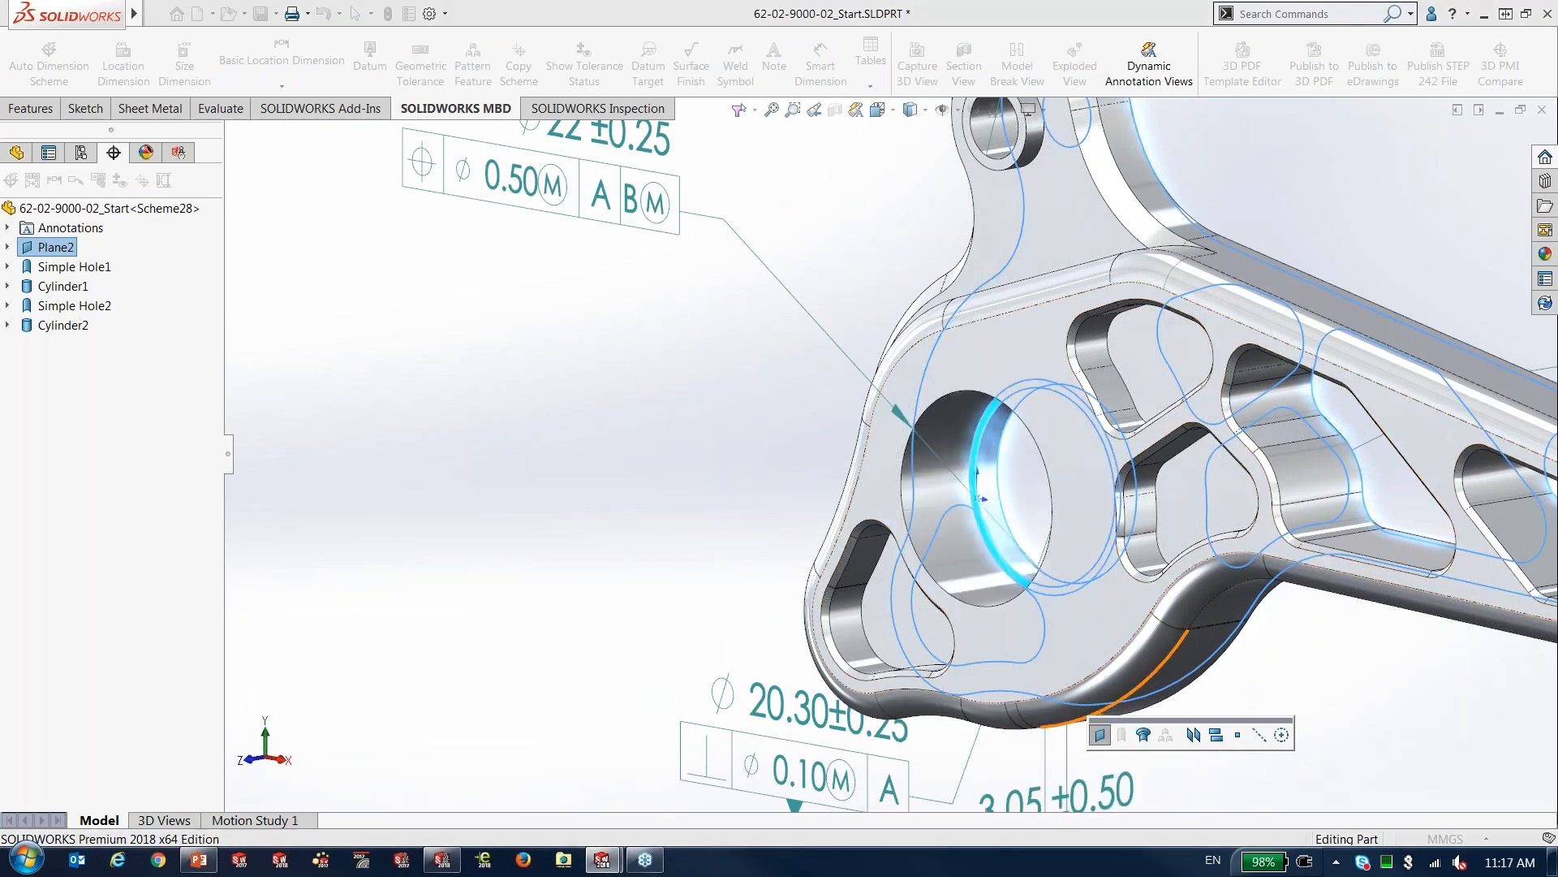
{"action": "scroll", "coordinate": [1098, 686], "scroll_direction": "up", "scroll_amount": 3}
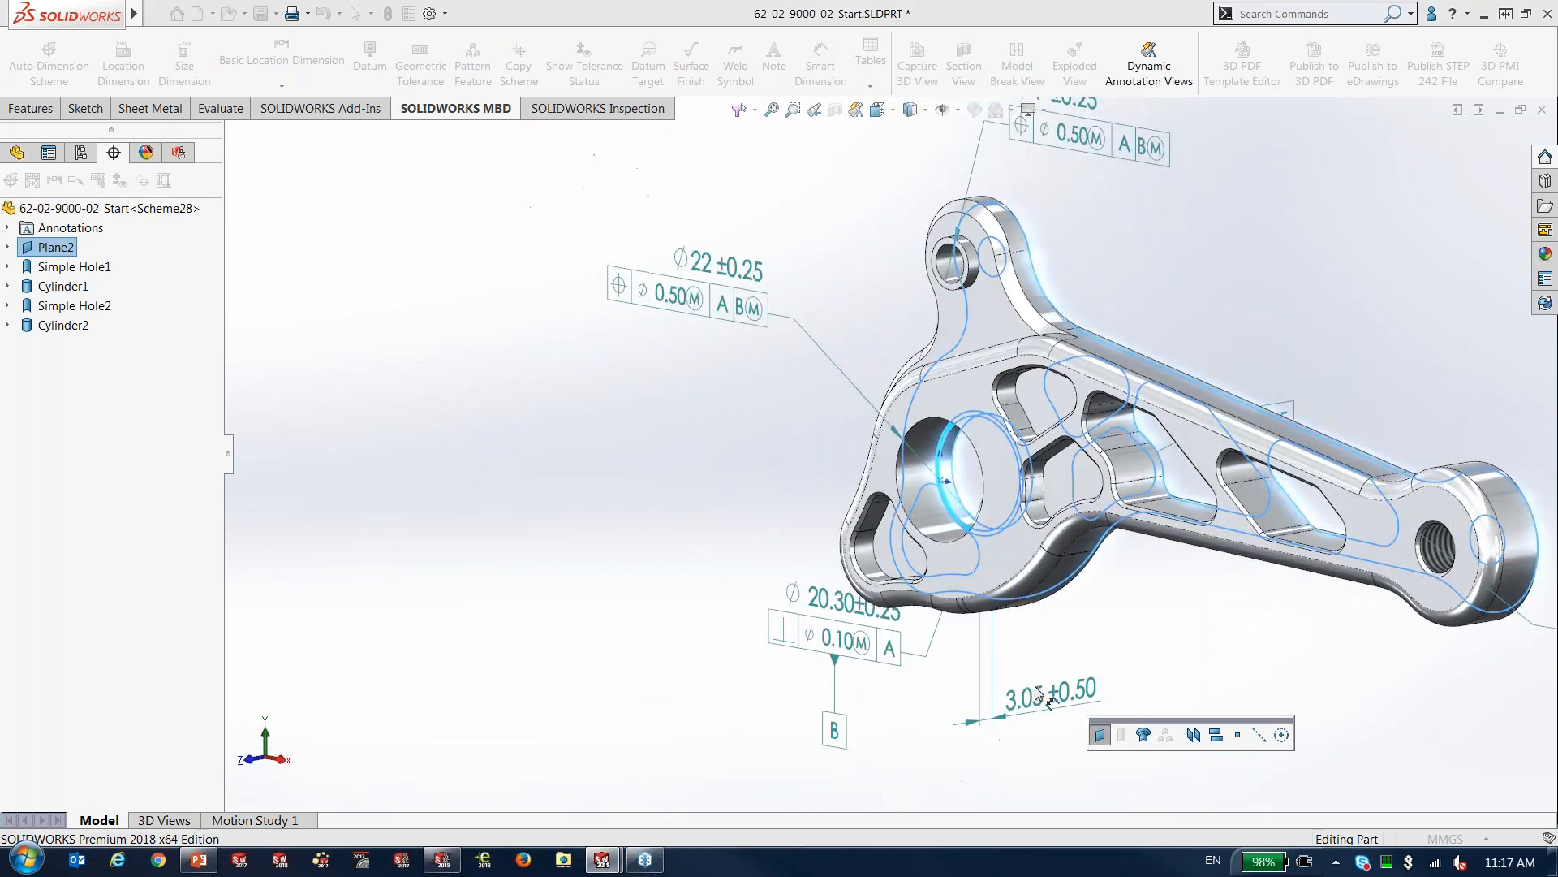
{"action": "left_click", "coordinate": [1095, 680]}
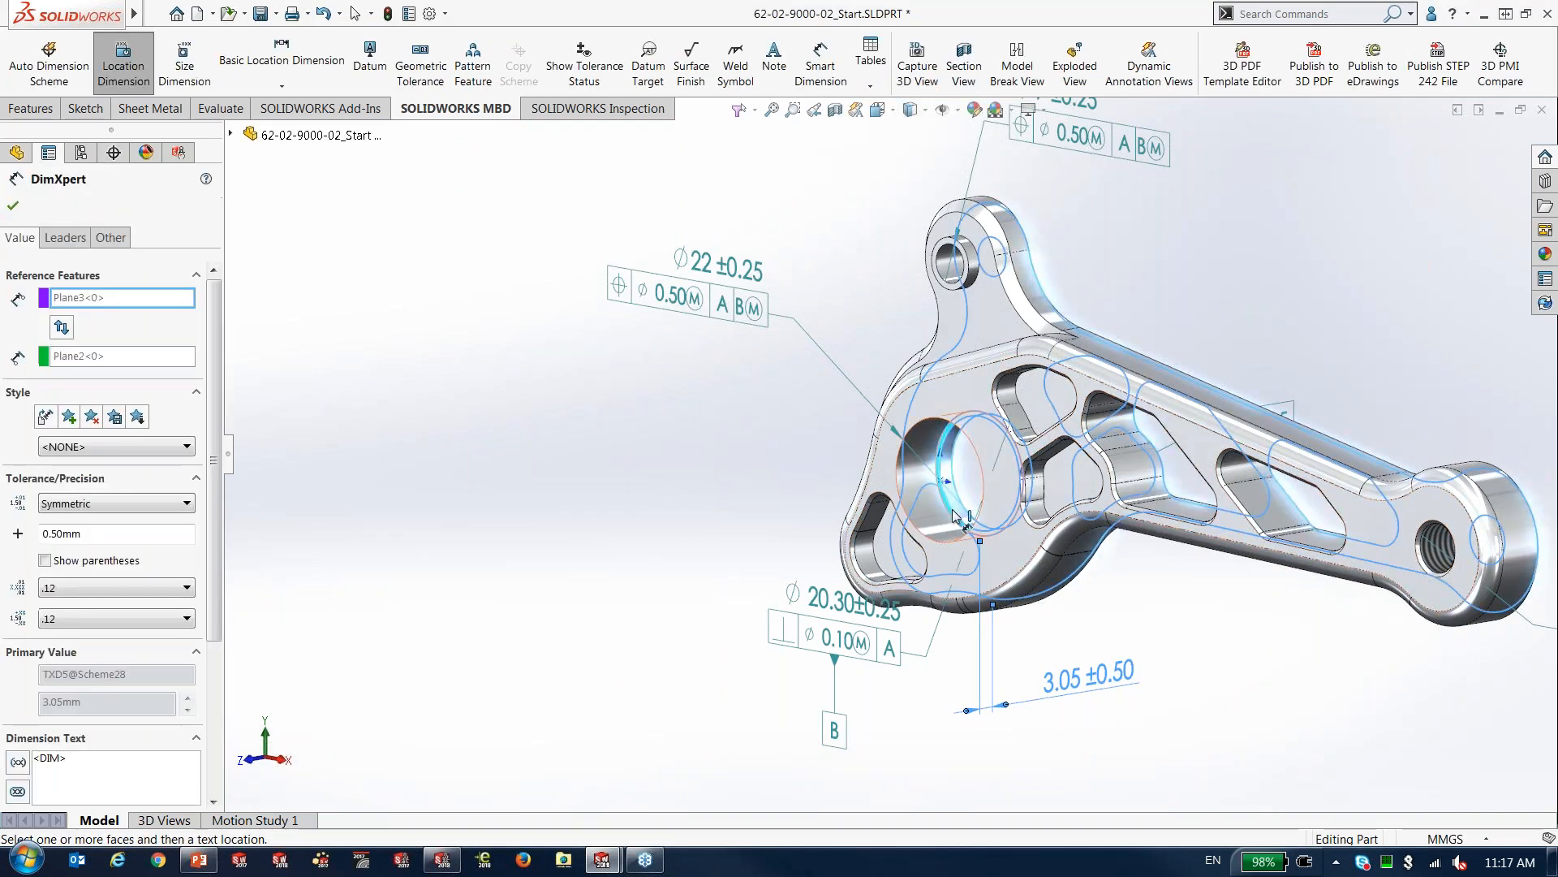
Add a location dimension between the bearing bore's shoulder and the part's large front face, placed below the previous dimension
{"action": "key", "text": "g"}
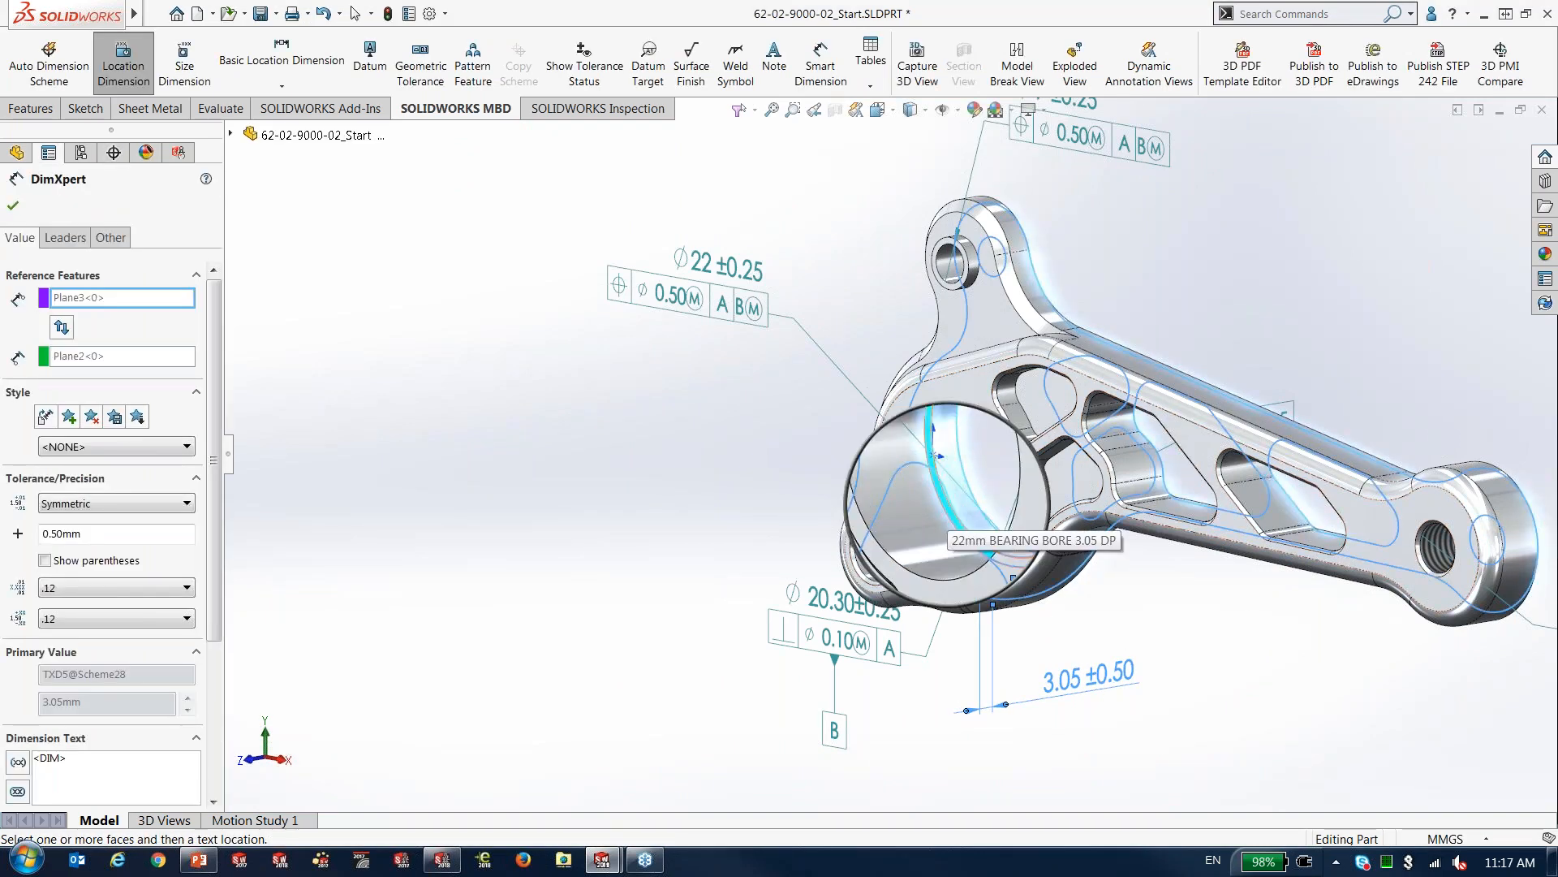
{"action": "left_click", "coordinate": [939, 456]}
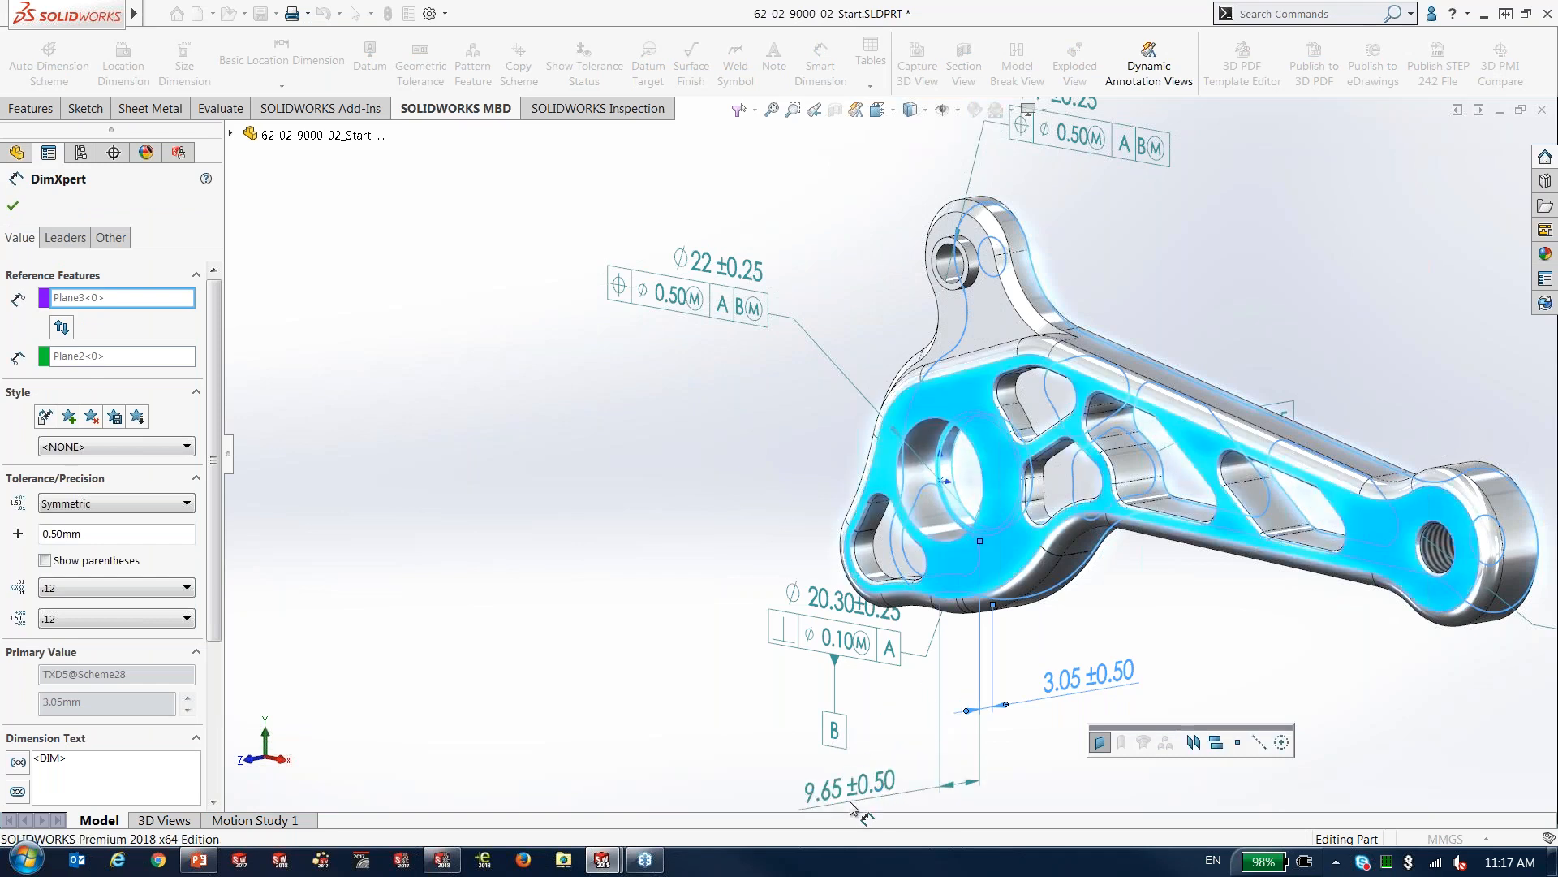
{"action": "left_click", "coordinate": [852, 806]}
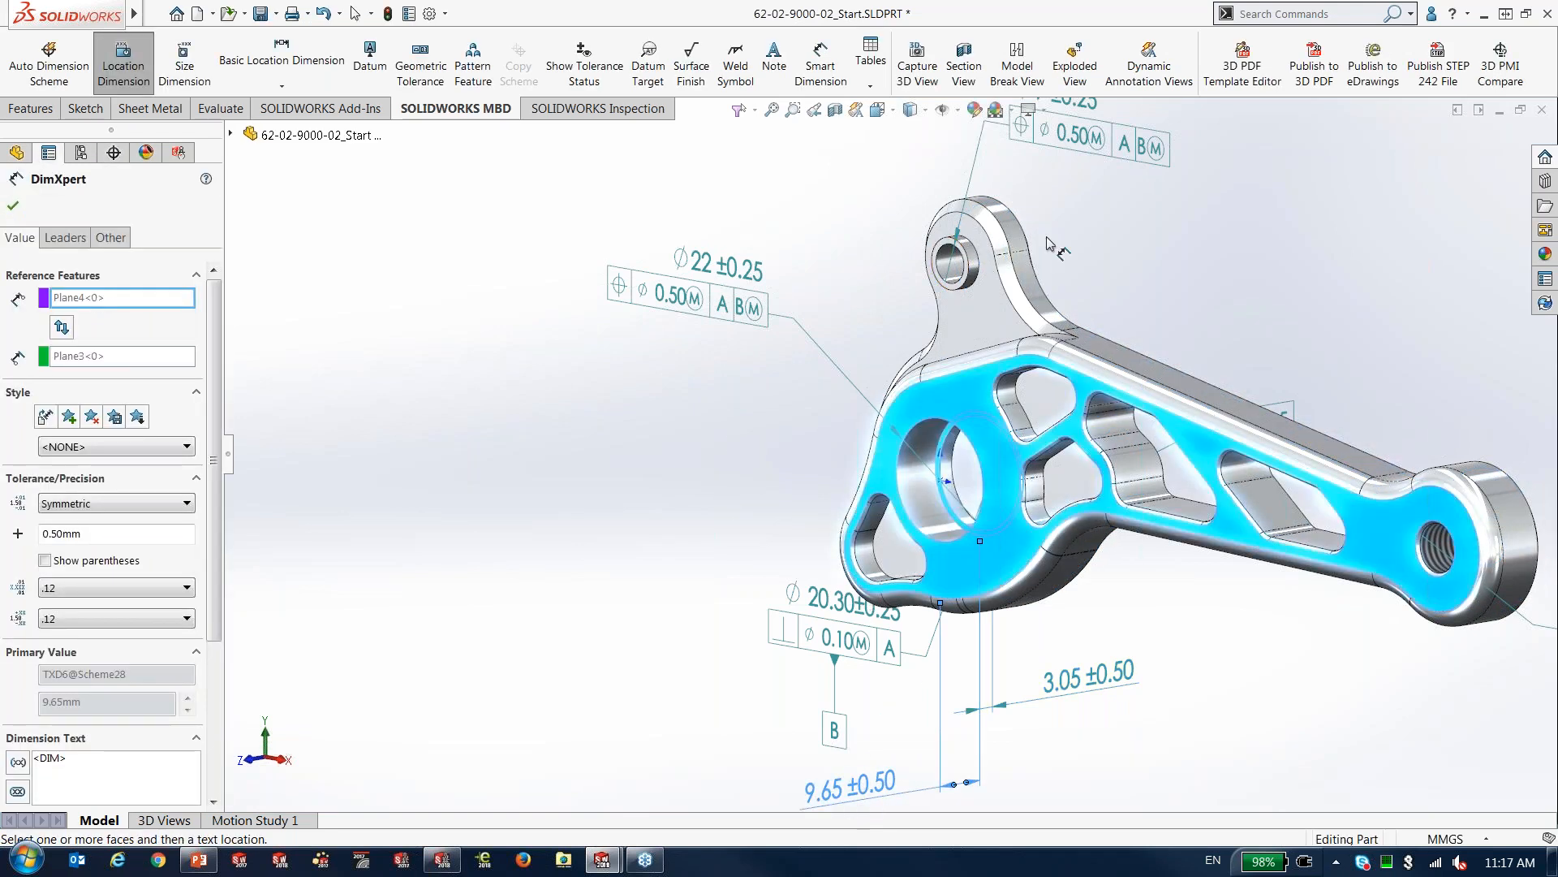
Add a location dimension between the flat back face and the front face of the small-hole lug, placed above the lug
{"action": "mouse_move", "coordinate": [1047, 242]}
{"action": "middle_mouse_down"}
{"action": "mouse_move", "coordinate": [1062, 231]}
{"action": "mouse_move", "coordinate": [763, 240]}
{"action": "middle_mouse_up"}
{"action": "scroll", "coordinate": [1036, 241], "scroll_direction": "down", "scroll_amount": 2}
{"action": "scroll", "coordinate": [993, 237], "scroll_direction": "down", "scroll_amount": 1}
{"action": "middle_click", "coordinate": [992, 236]}
{"action": "left_click", "coordinate": [1029, 266]}
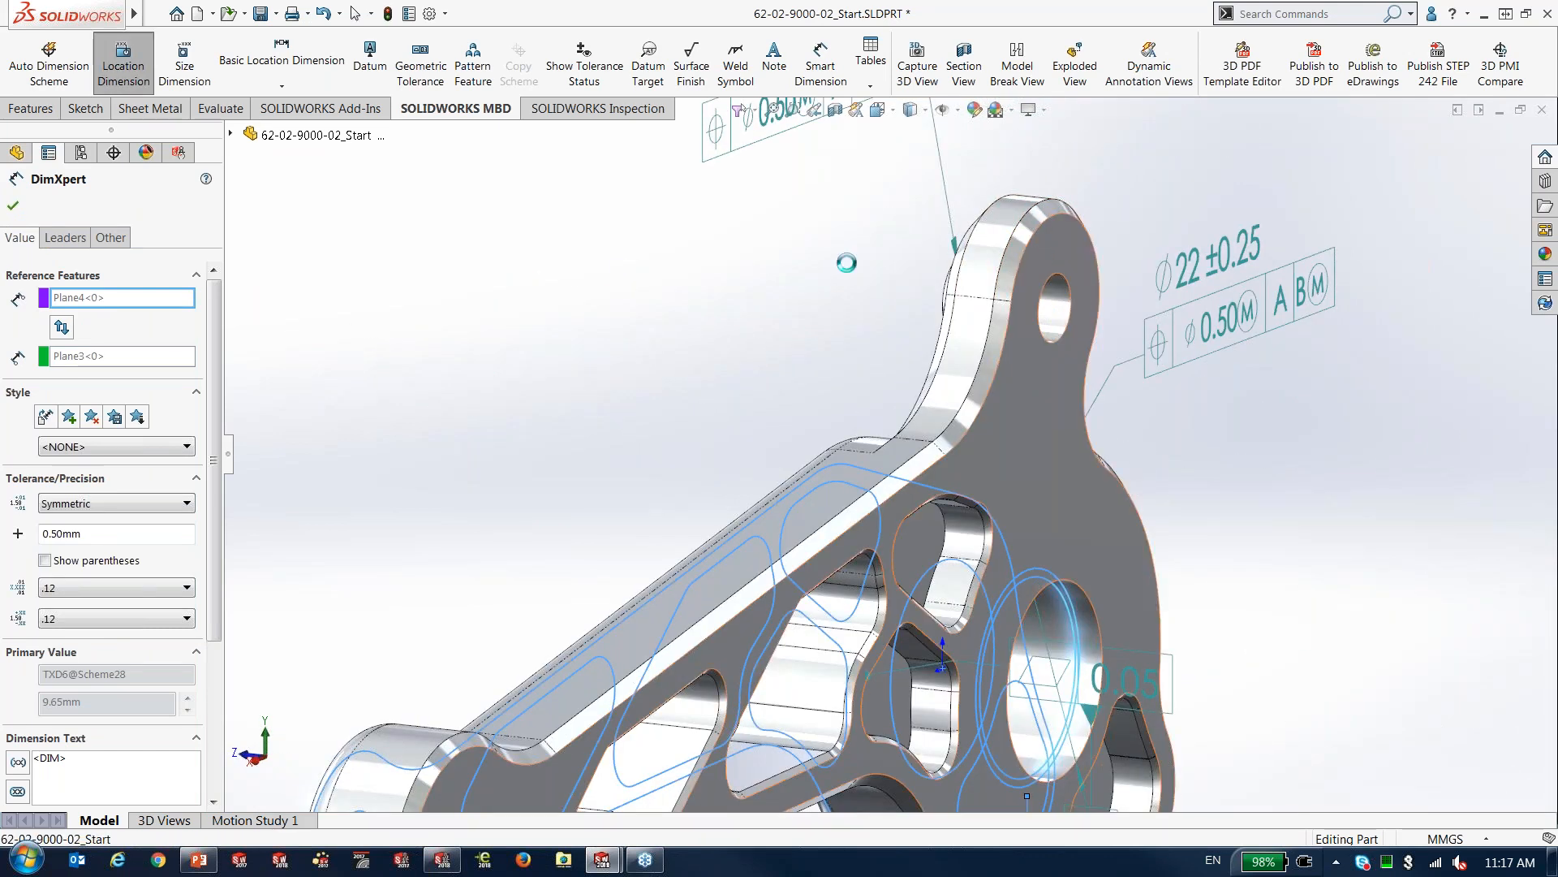
{"action": "mouse_move", "coordinate": [1029, 266]}
{"action": "middle_mouse_down"}
{"action": "mouse_move", "coordinate": [883, 271]}
{"action": "mouse_move", "coordinate": [907, 268]}
{"action": "mouse_move", "coordinate": [706, 243]}
{"action": "mouse_move", "coordinate": [1104, 273]}
{"action": "middle_mouse_up"}
{"action": "left_click", "coordinate": [734, 280]}
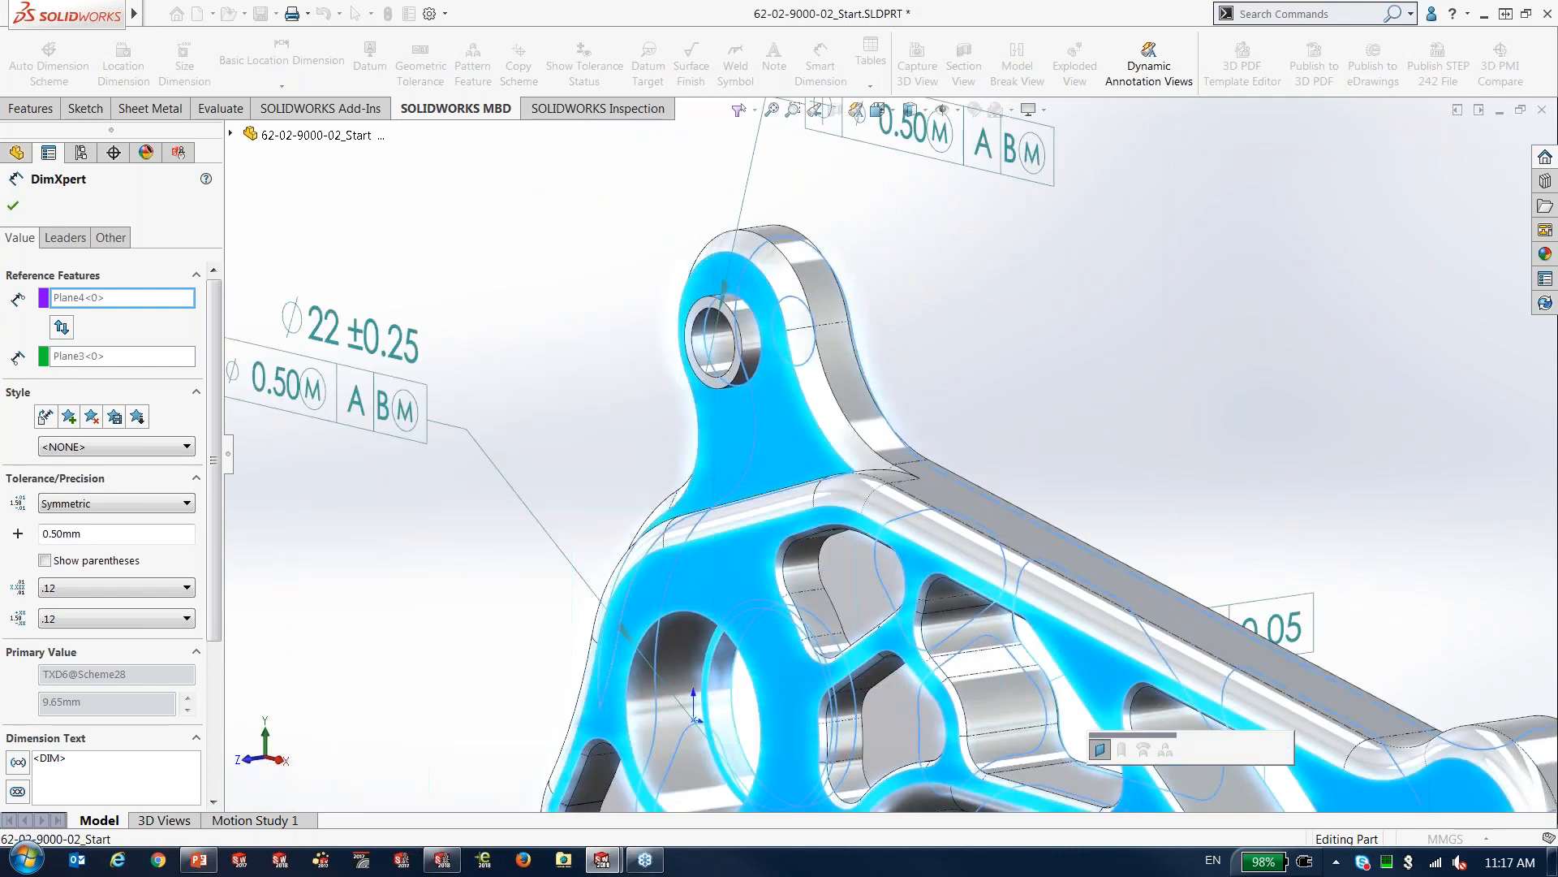
{"action": "left_click", "coordinate": [570, 185]}
Add a location dimension between the lug's front face and the raised ring face around its small hole
{"action": "left_click", "coordinate": [755, 288]}
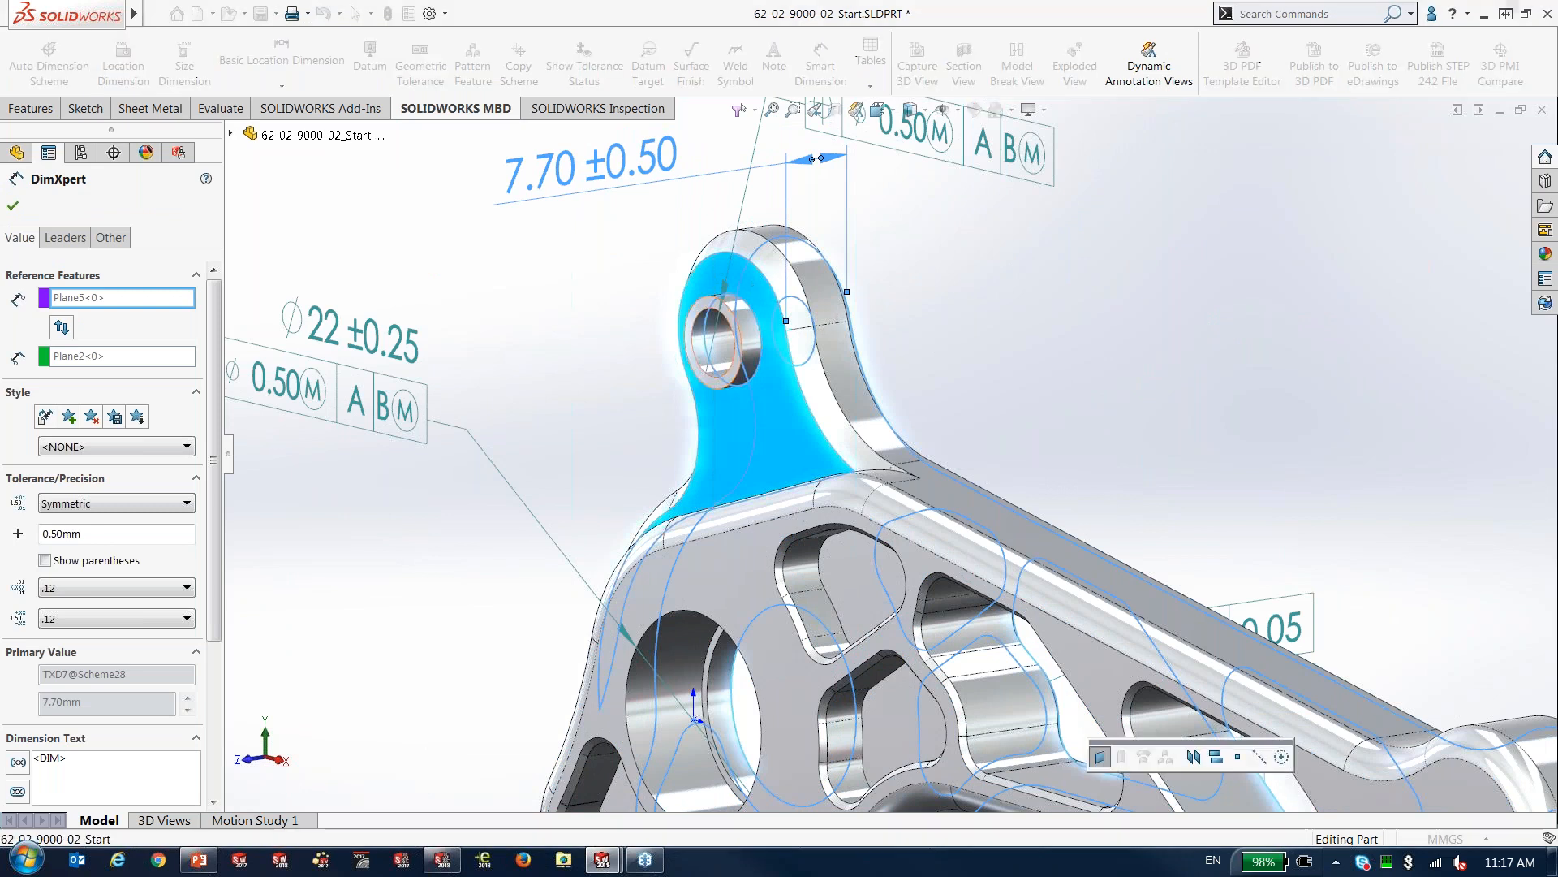
{"action": "left_click", "coordinate": [737, 338]}
{"action": "scroll", "coordinate": [602, 236], "scroll_direction": "up", "scroll_amount": 1}
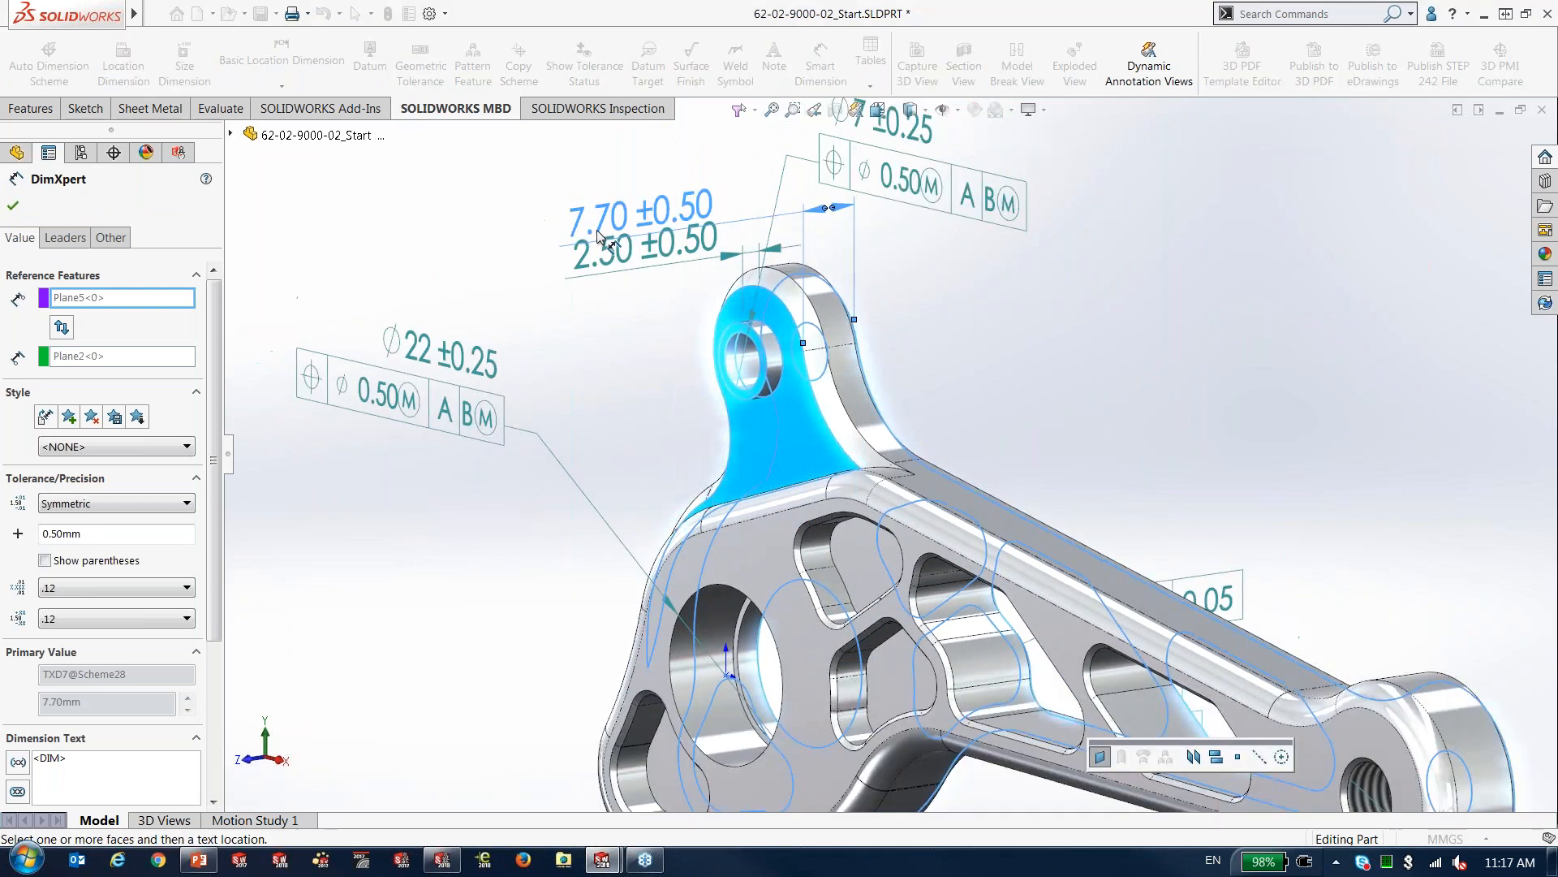
{"action": "left_click", "coordinate": [617, 293]}
{"action": "scroll", "coordinate": [1010, 289], "scroll_direction": "up", "scroll_amount": 2}
{"action": "key", "text": "Escape"}
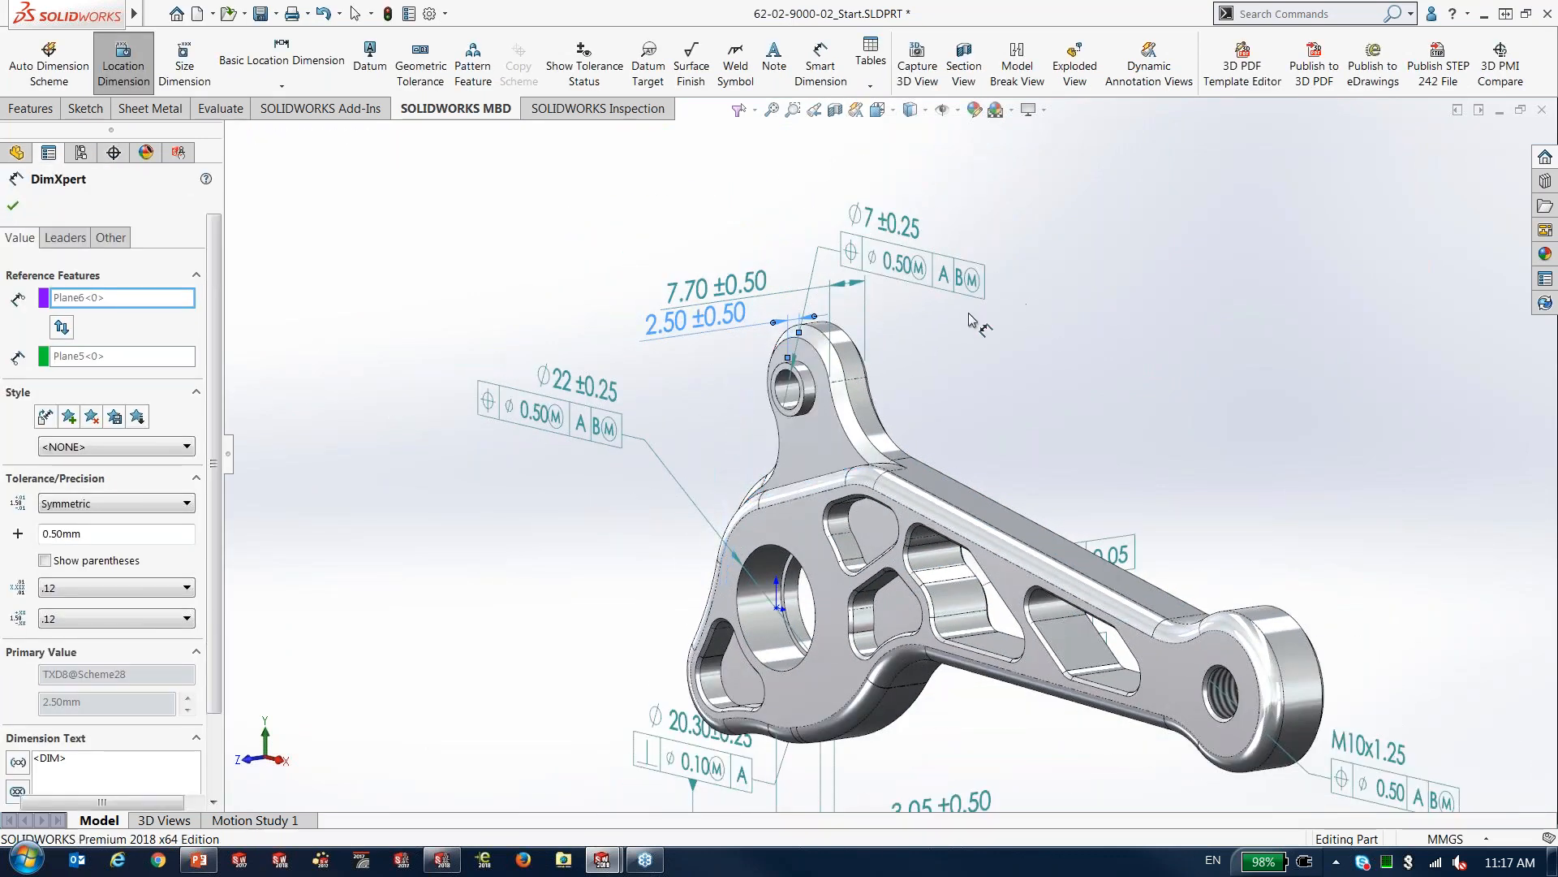
Move the lug thickness and raised ring height dimensions higher above the lug so they are spaced apart
{"action": "left_click_drag", "start_coordinate": [714, 286], "coordinate": [690, 233]}
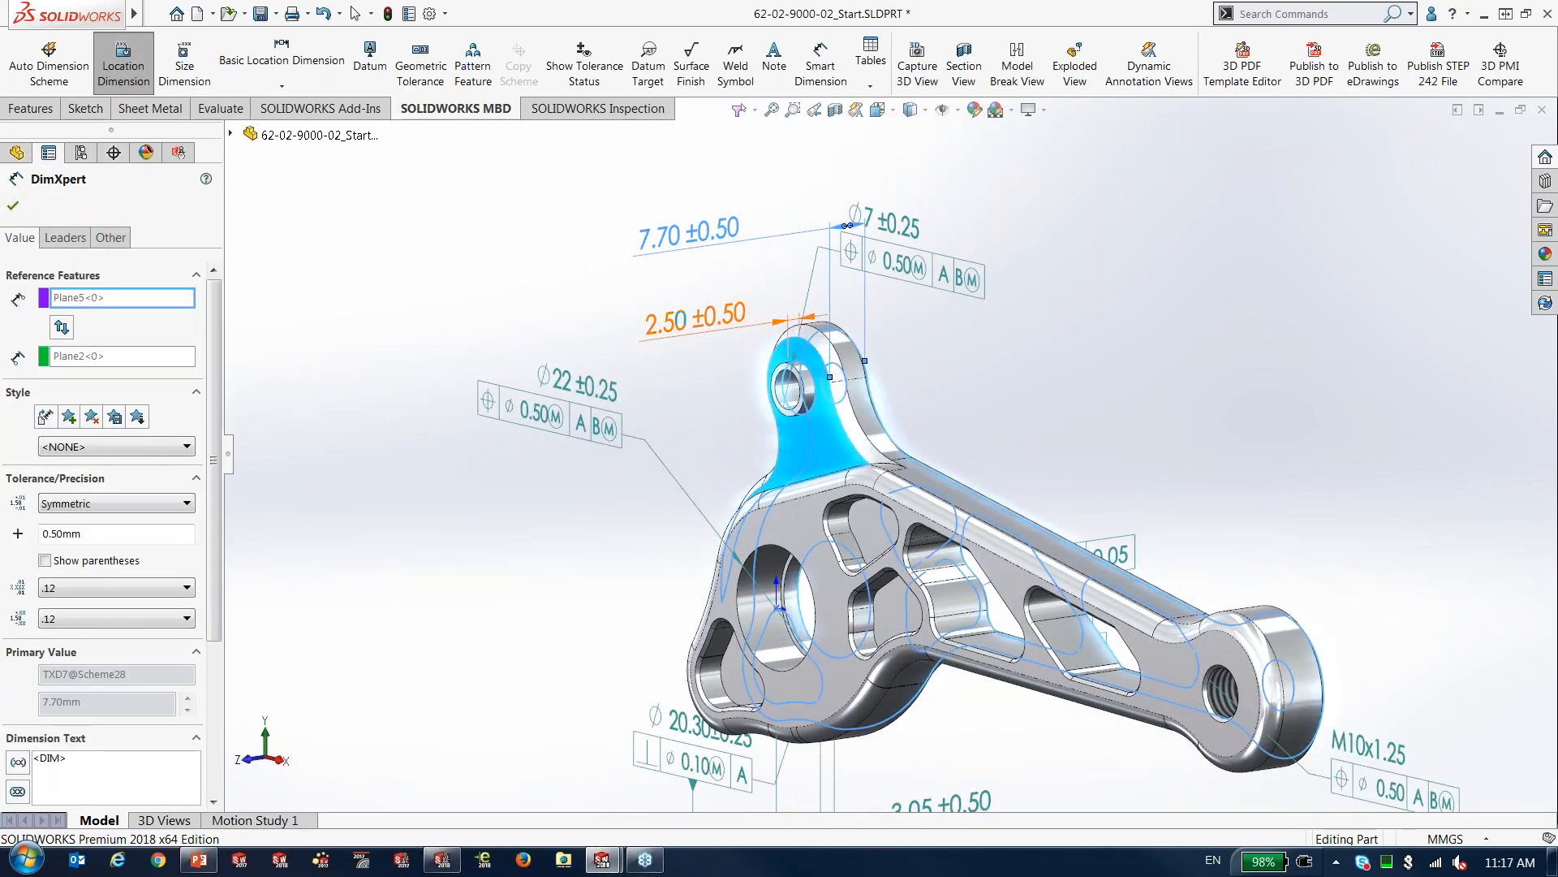
{"action": "left_click_drag", "start_coordinate": [694, 319], "coordinate": [699, 285]}
{"action": "key", "text": "Escape"}
Add a size dimension to the chamfer around the threaded hole, placing the callout below the arm
{"action": "middle_click_drag", "start_coordinate": [1109, 362], "coordinate": [993, 270], "text": "ctrl"}
{"action": "scroll", "coordinate": [1158, 549], "scroll_direction": "down", "scroll_amount": 1}
{"action": "scroll", "coordinate": [1158, 548], "scroll_direction": "down", "scroll_amount": 3}
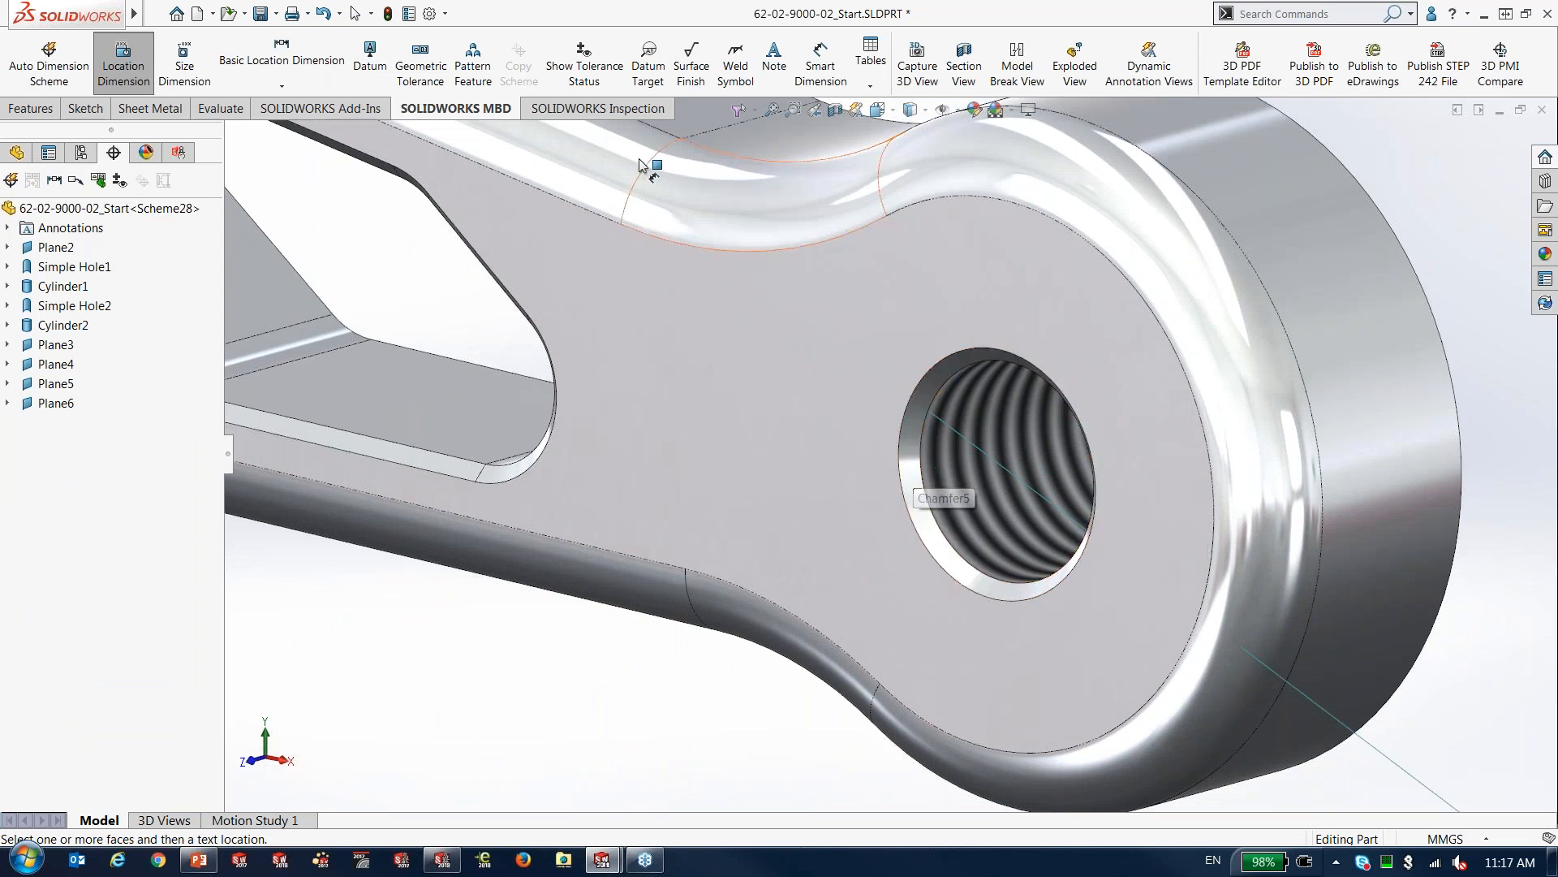
{"action": "left_click", "coordinate": [184, 61]}
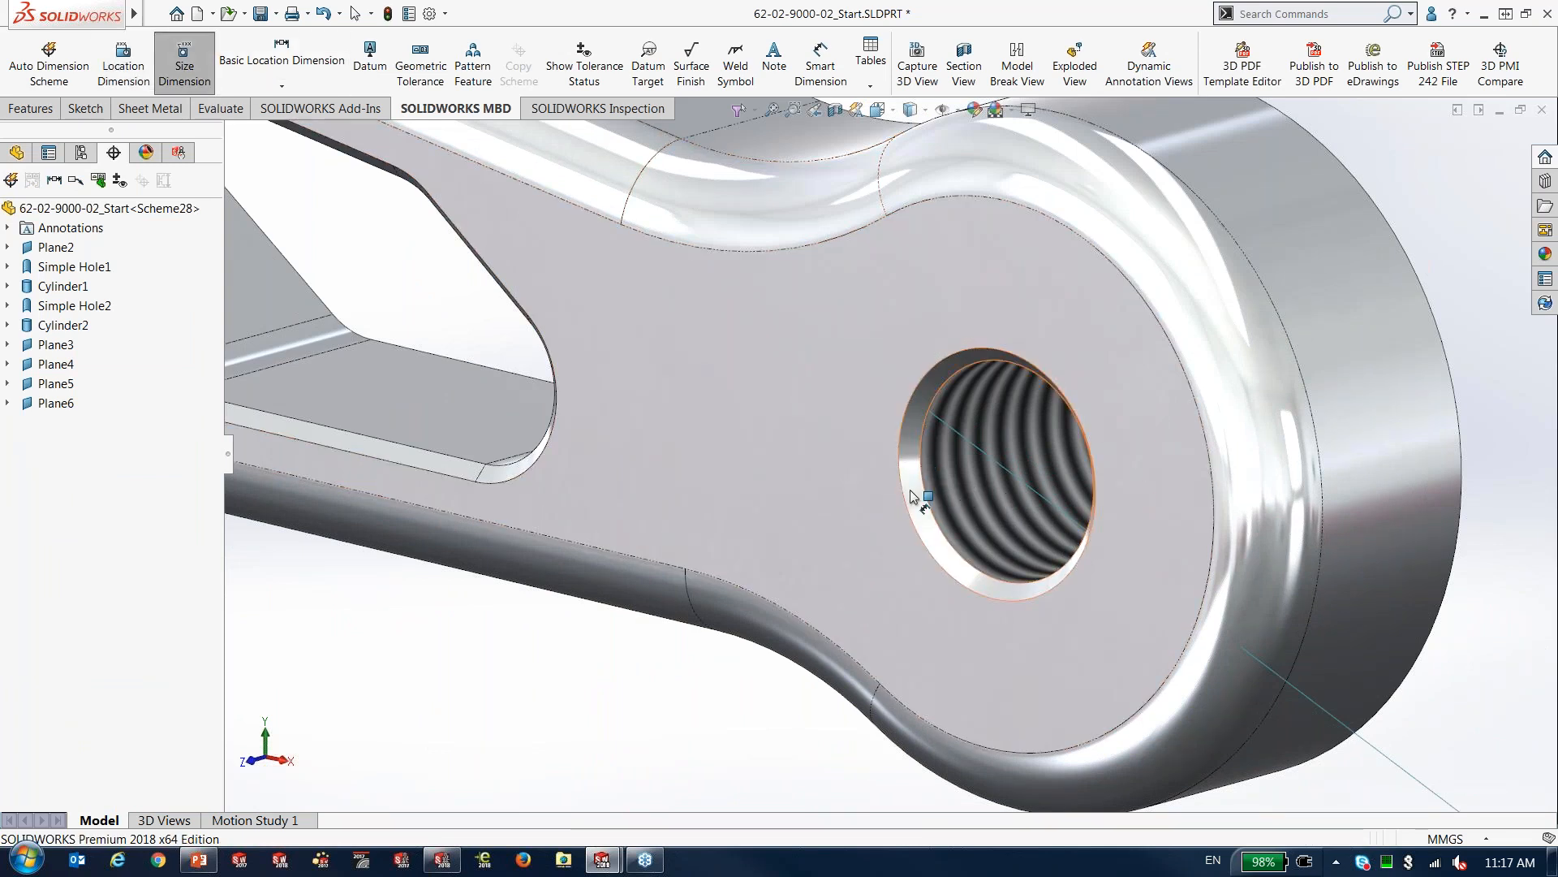
{"action": "left_click", "coordinate": [902, 456]}
{"action": "scroll", "coordinate": [635, 703], "scroll_direction": "up", "scroll_amount": 3}
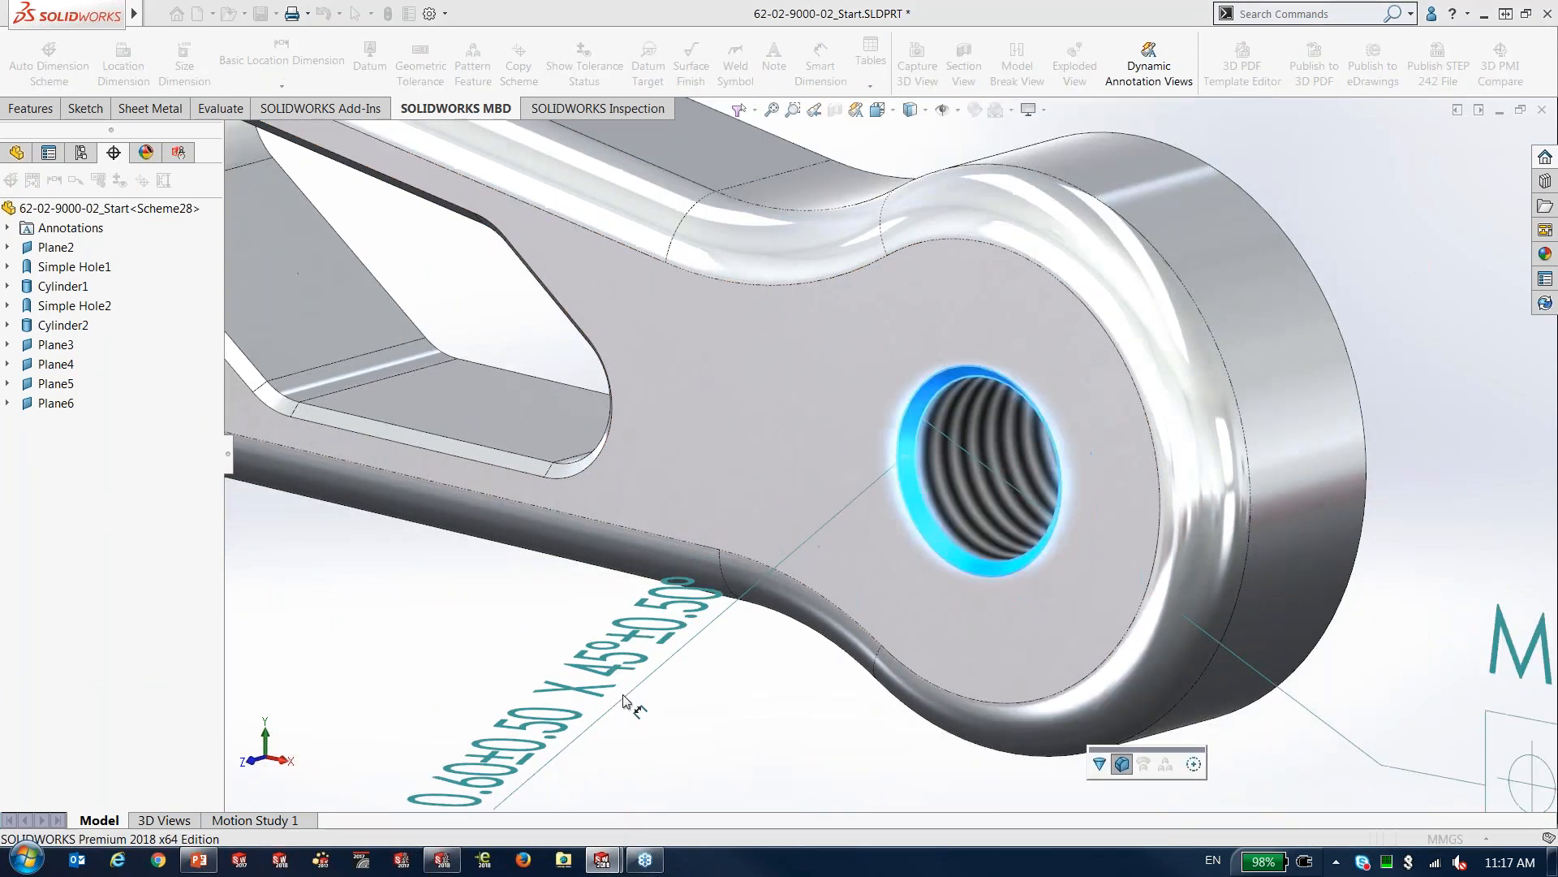
{"action": "left_click", "coordinate": [605, 649]}
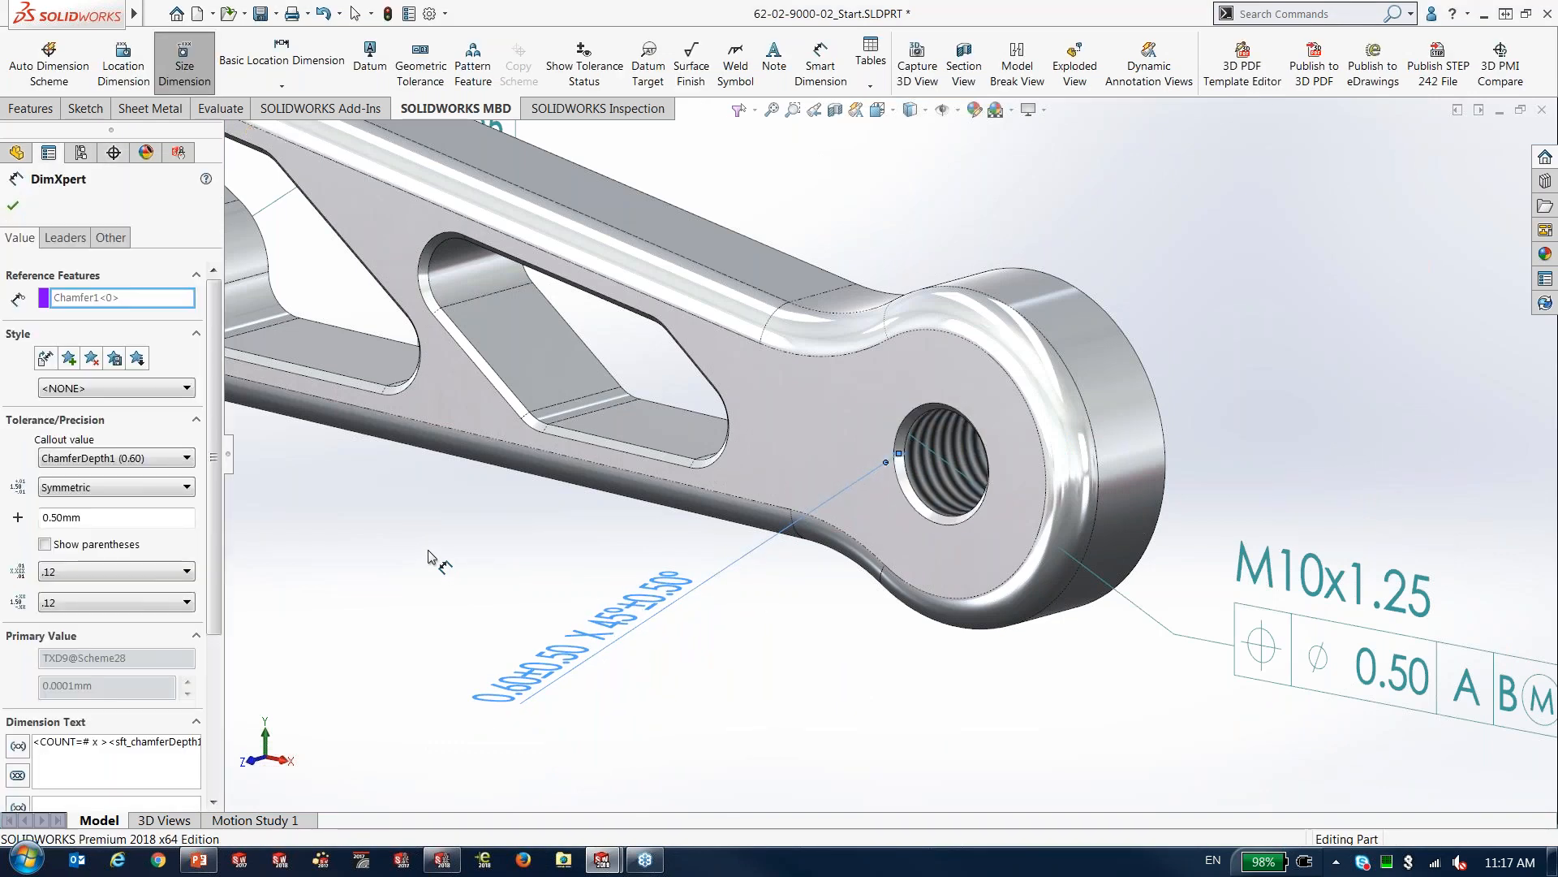
Finish the chamfer dimension, show the 3D Views list, and orient the model to the *Front annotation view
{"action": "key", "text": "f"}
{"action": "key", "text": "Escape"}
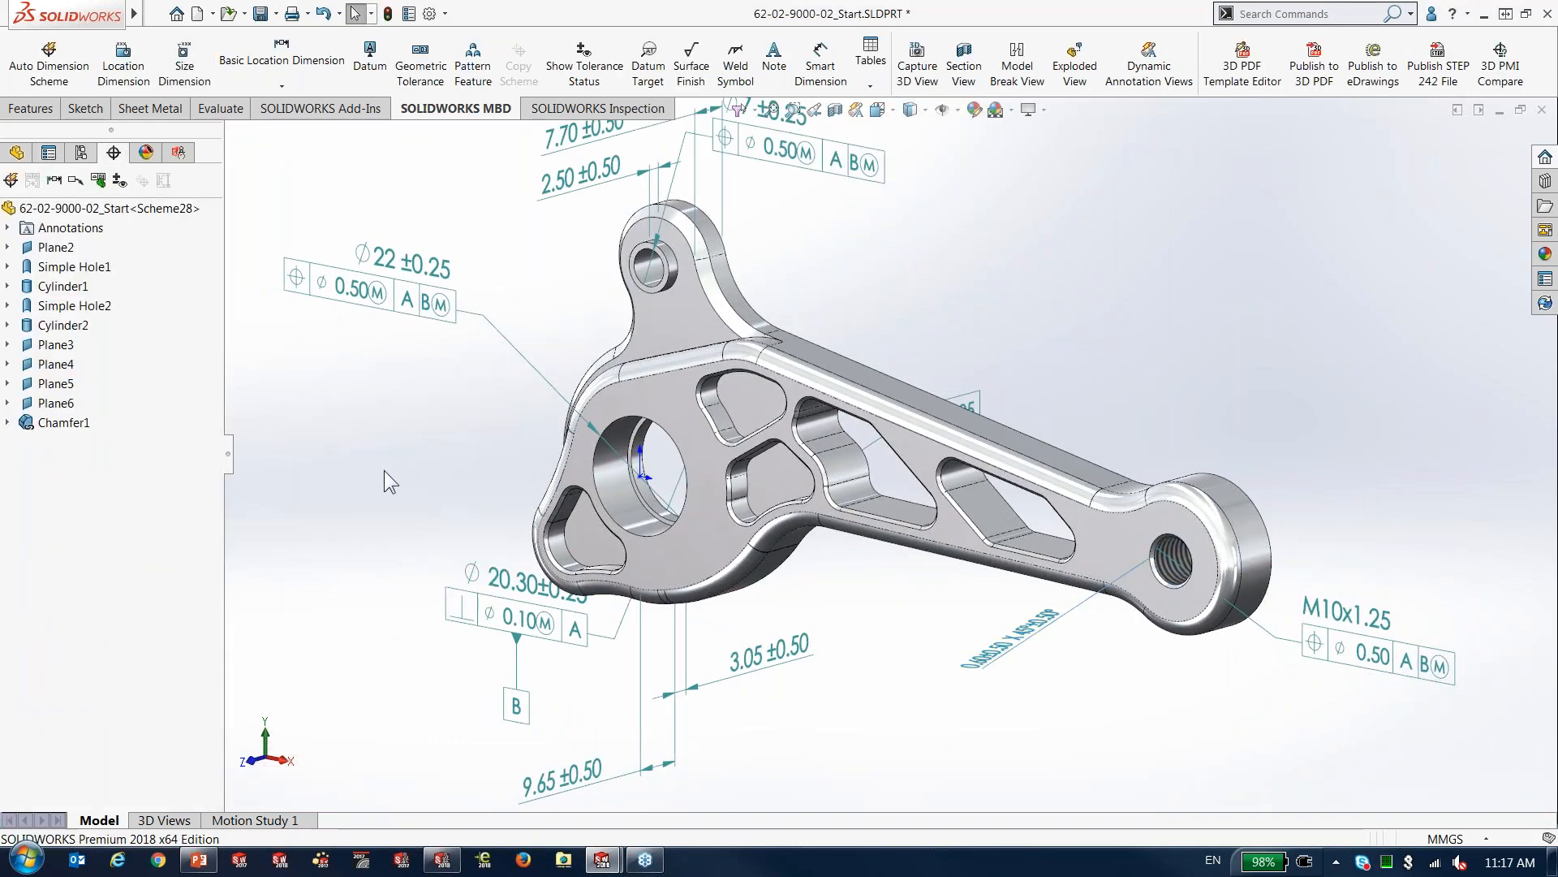
{"action": "scroll", "coordinate": [383, 470], "scroll_direction": "up", "scroll_amount": 1}
{"action": "middle_click_drag", "start_coordinate": [382, 457], "coordinate": [418, 466], "text": "ctrl"}
{"action": "left_click", "coordinate": [180, 821]}
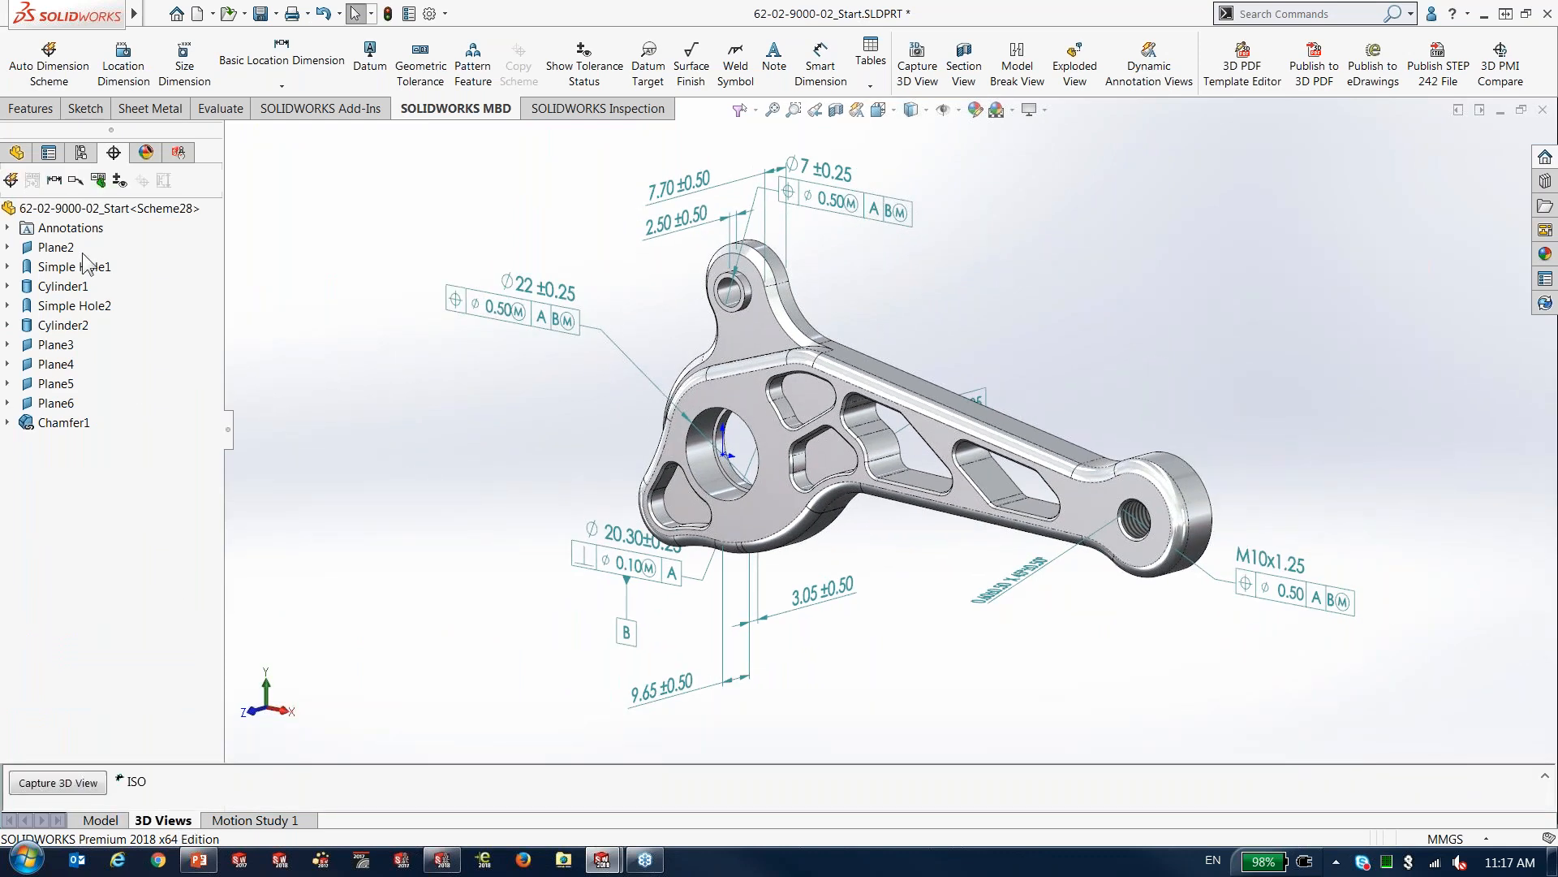
{"action": "left_click", "coordinate": [9, 228]}
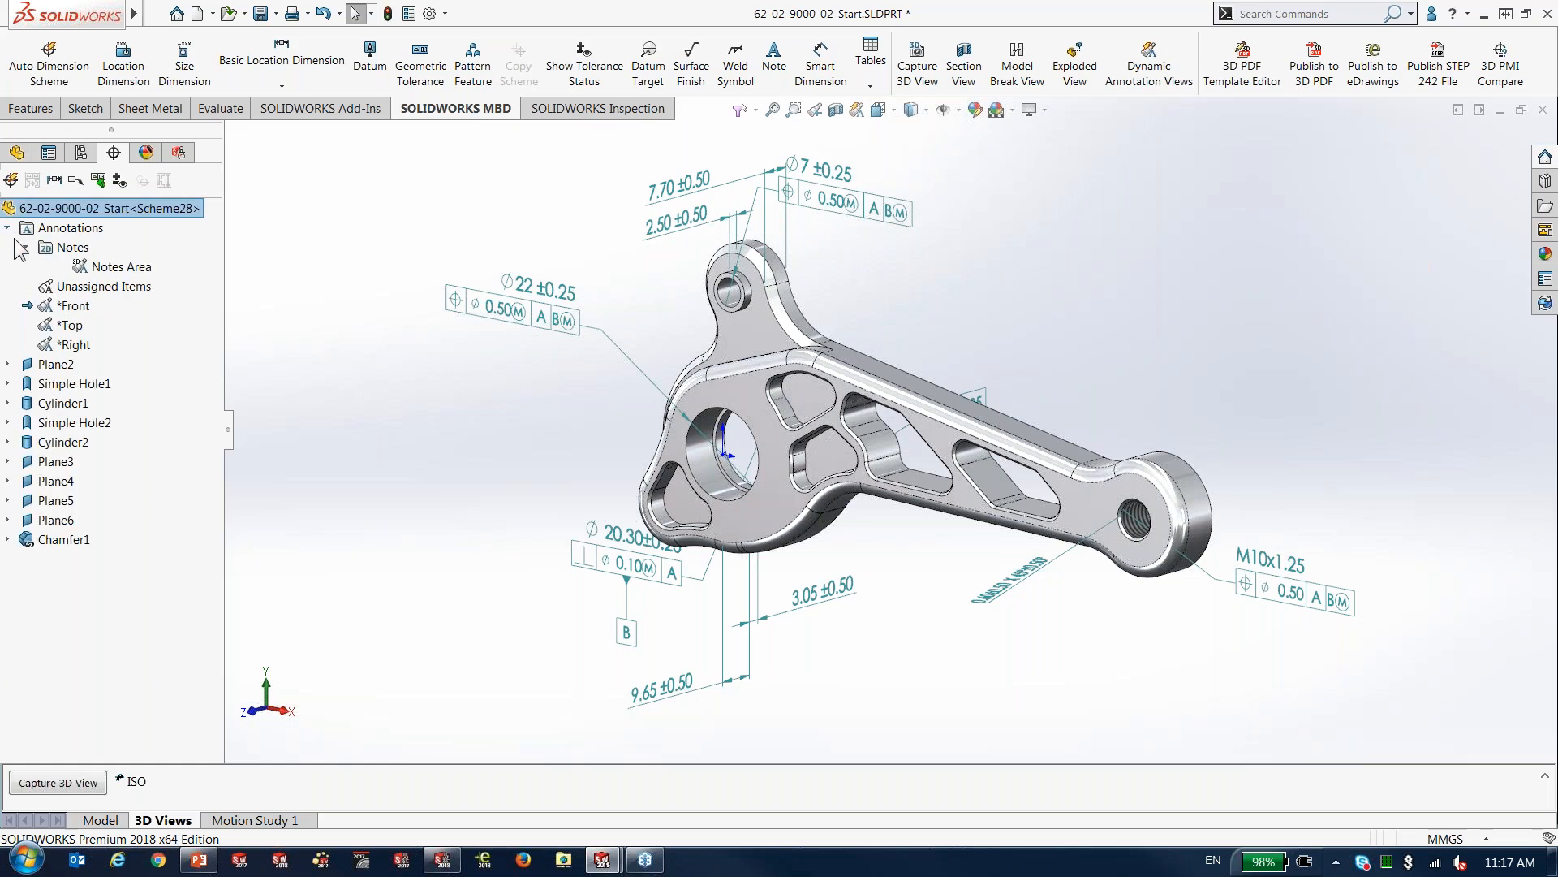
{"action": "right_click", "coordinate": [72, 306]}
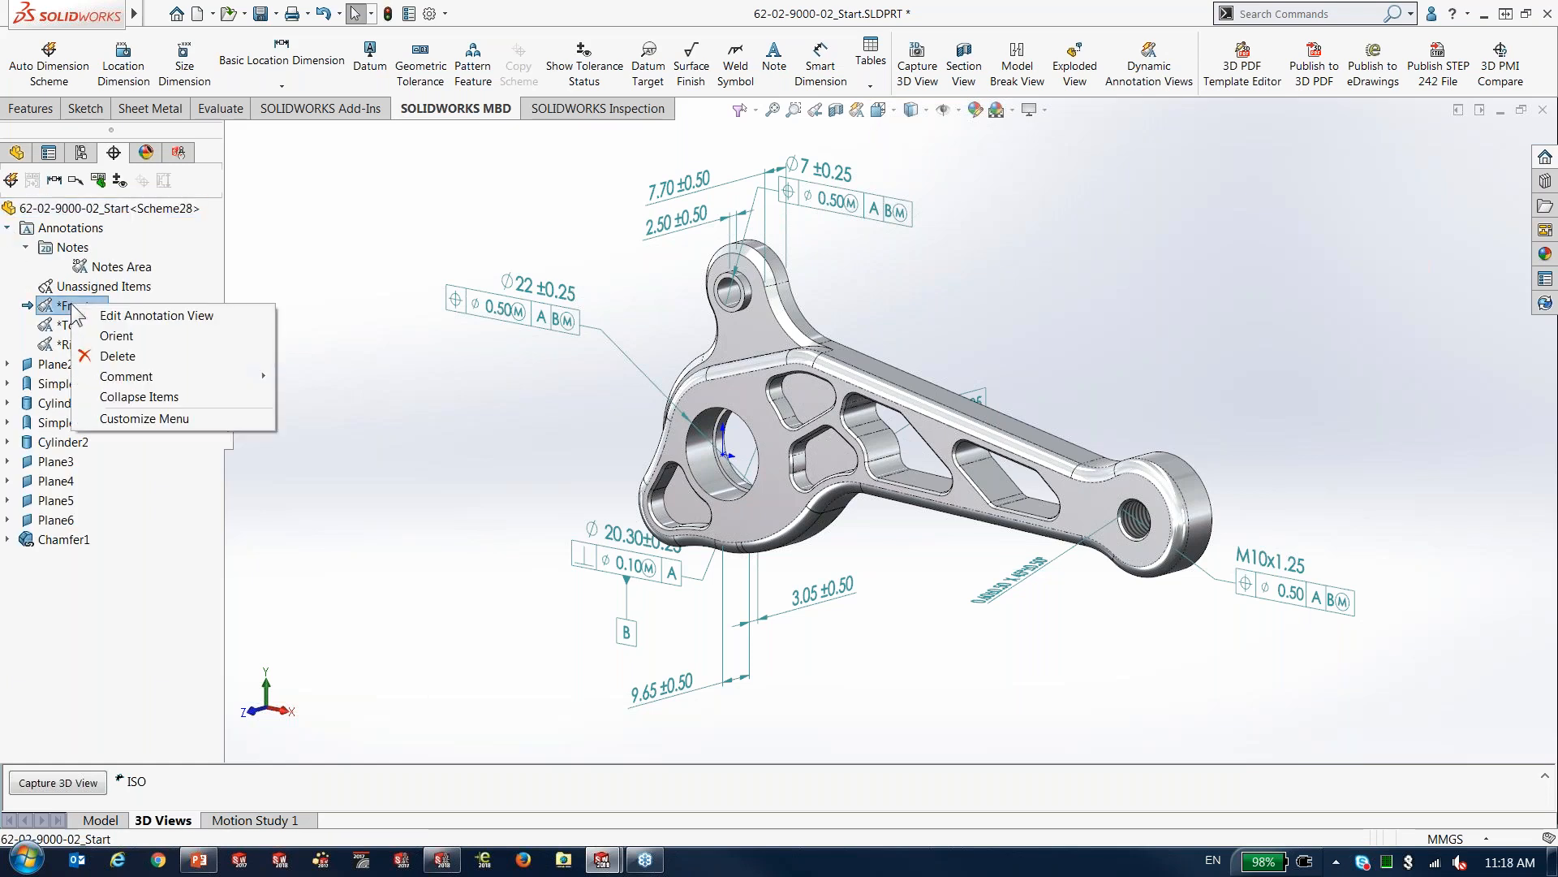
{"action": "left_click", "coordinate": [119, 338]}
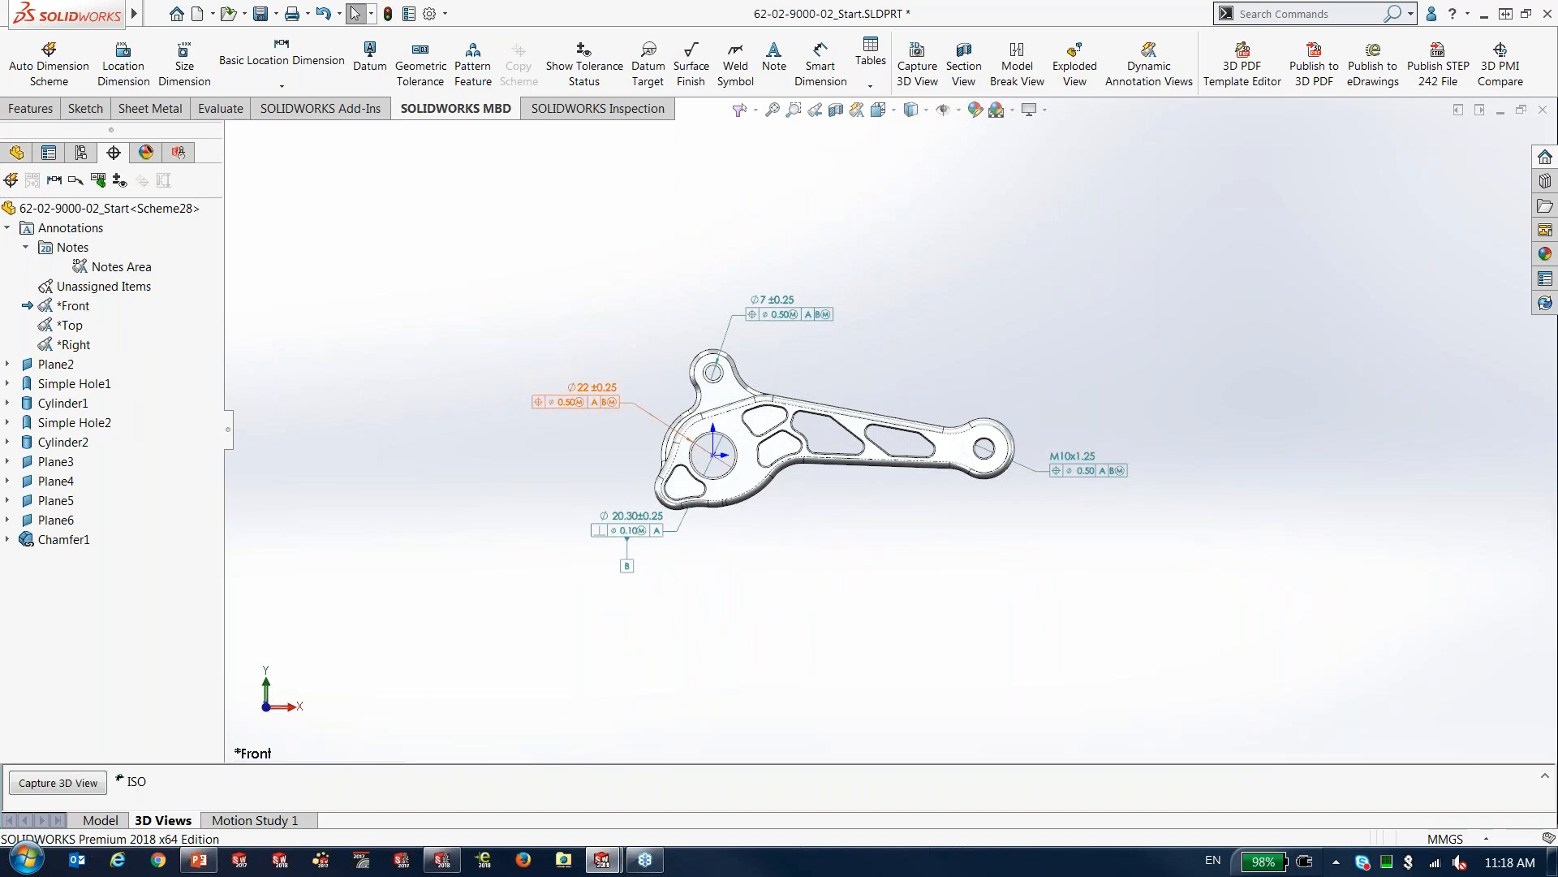
{"action": "scroll", "coordinate": [801, 357], "scroll_direction": "down", "scroll_amount": 3}
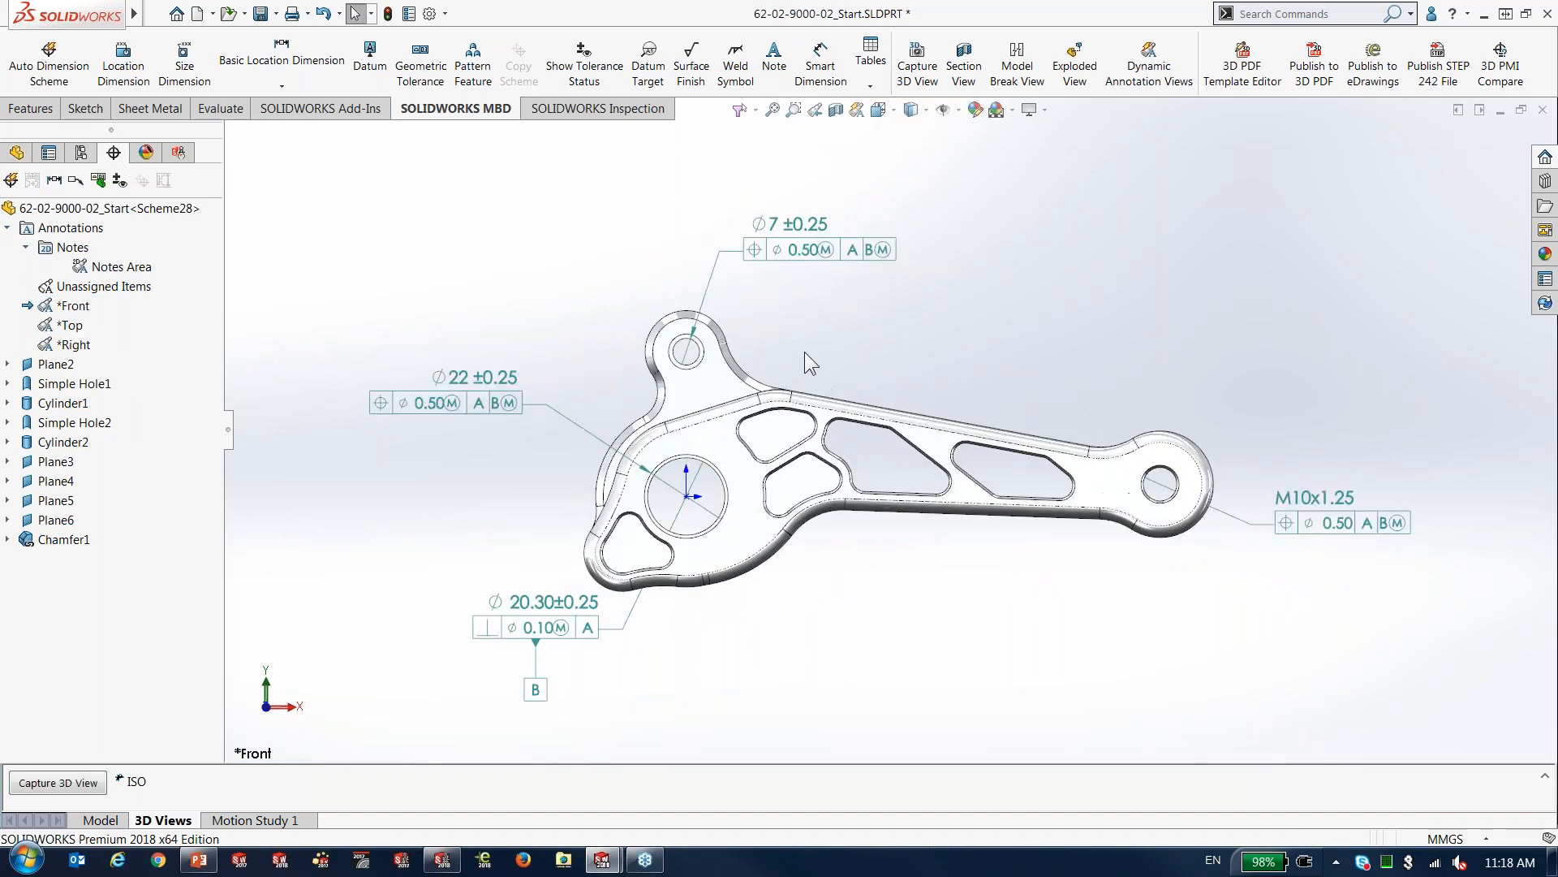
Capture the current orientation as the 3D view *Front, including only the *Front annotation view
{"action": "left_click", "coordinate": [89, 784]}
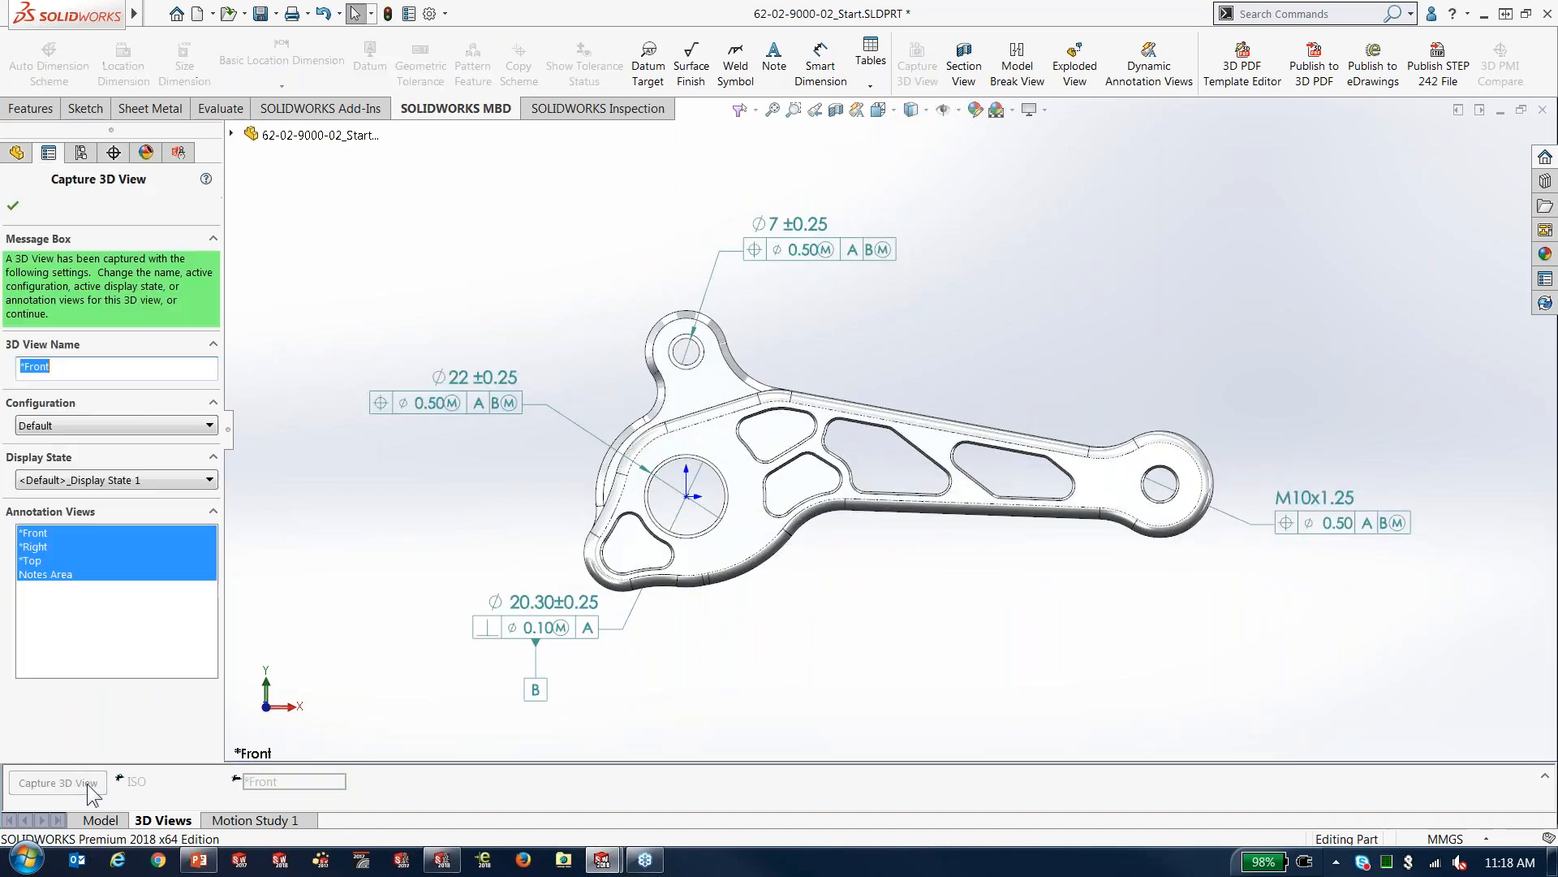
{"action": "left_click", "coordinate": [57, 572], "text": "ctrl"}
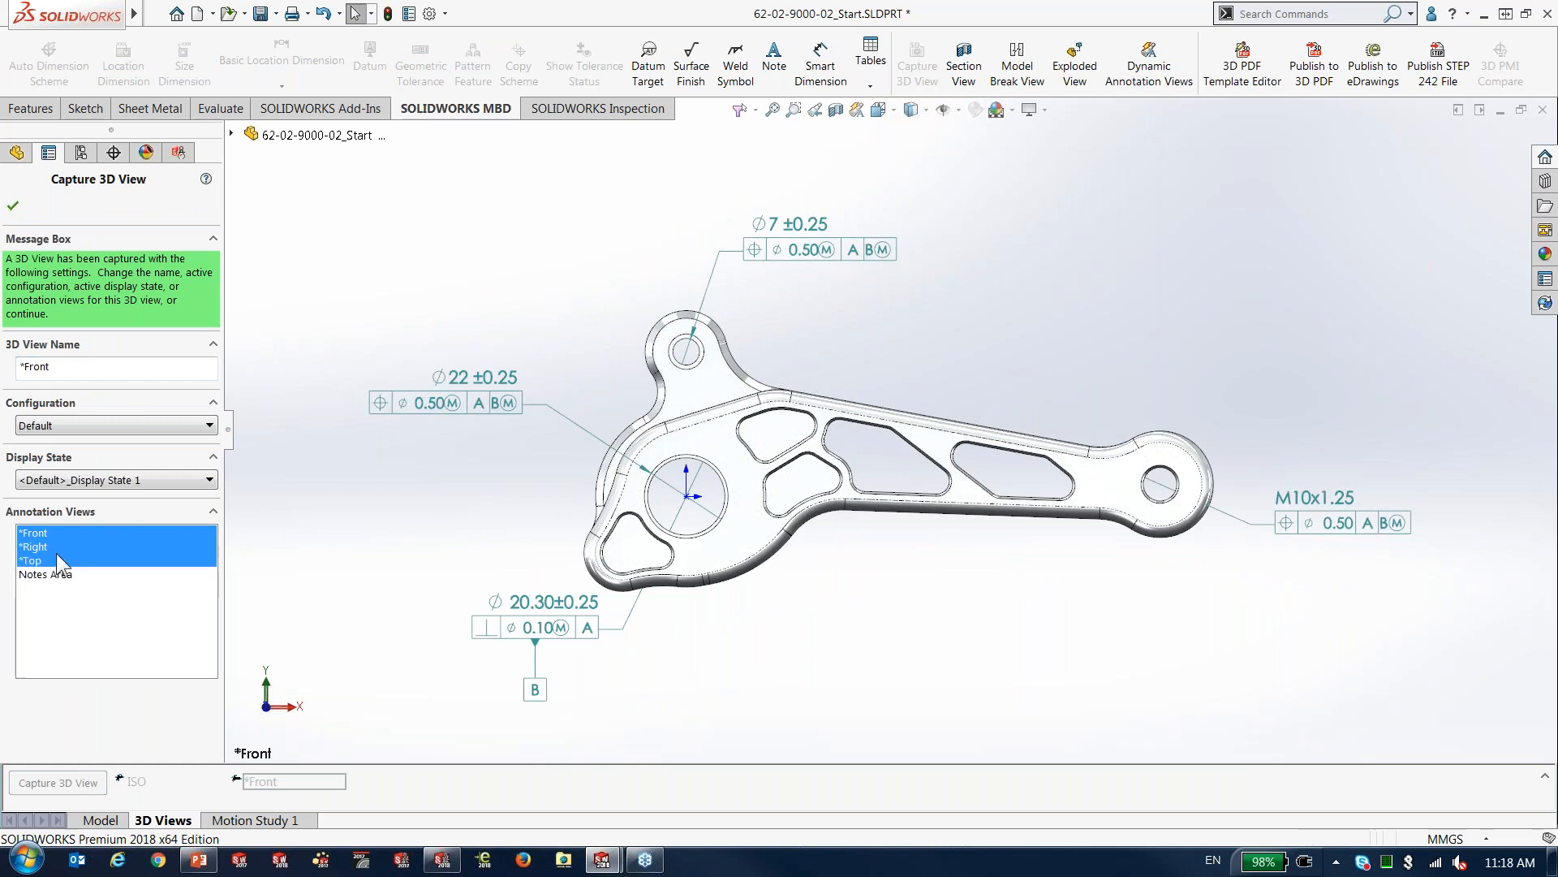
{"action": "left_click", "coordinate": [56, 547], "text": "ctrl"}
{"action": "left_click", "coordinate": [51, 561], "text": "ctrl"}
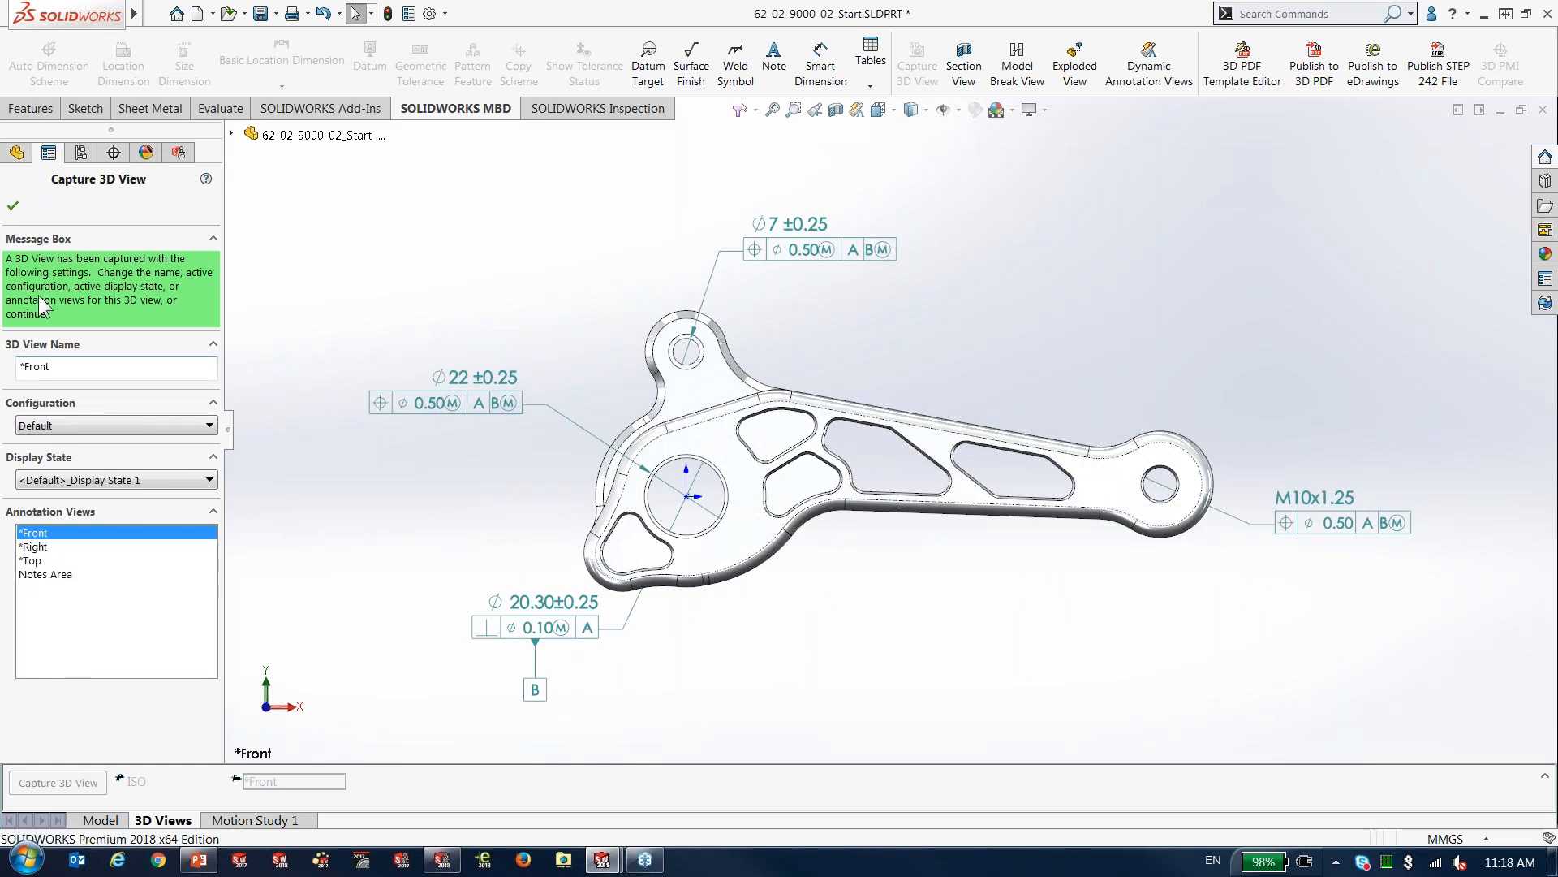
{"action": "left_click", "coordinate": [13, 207]}
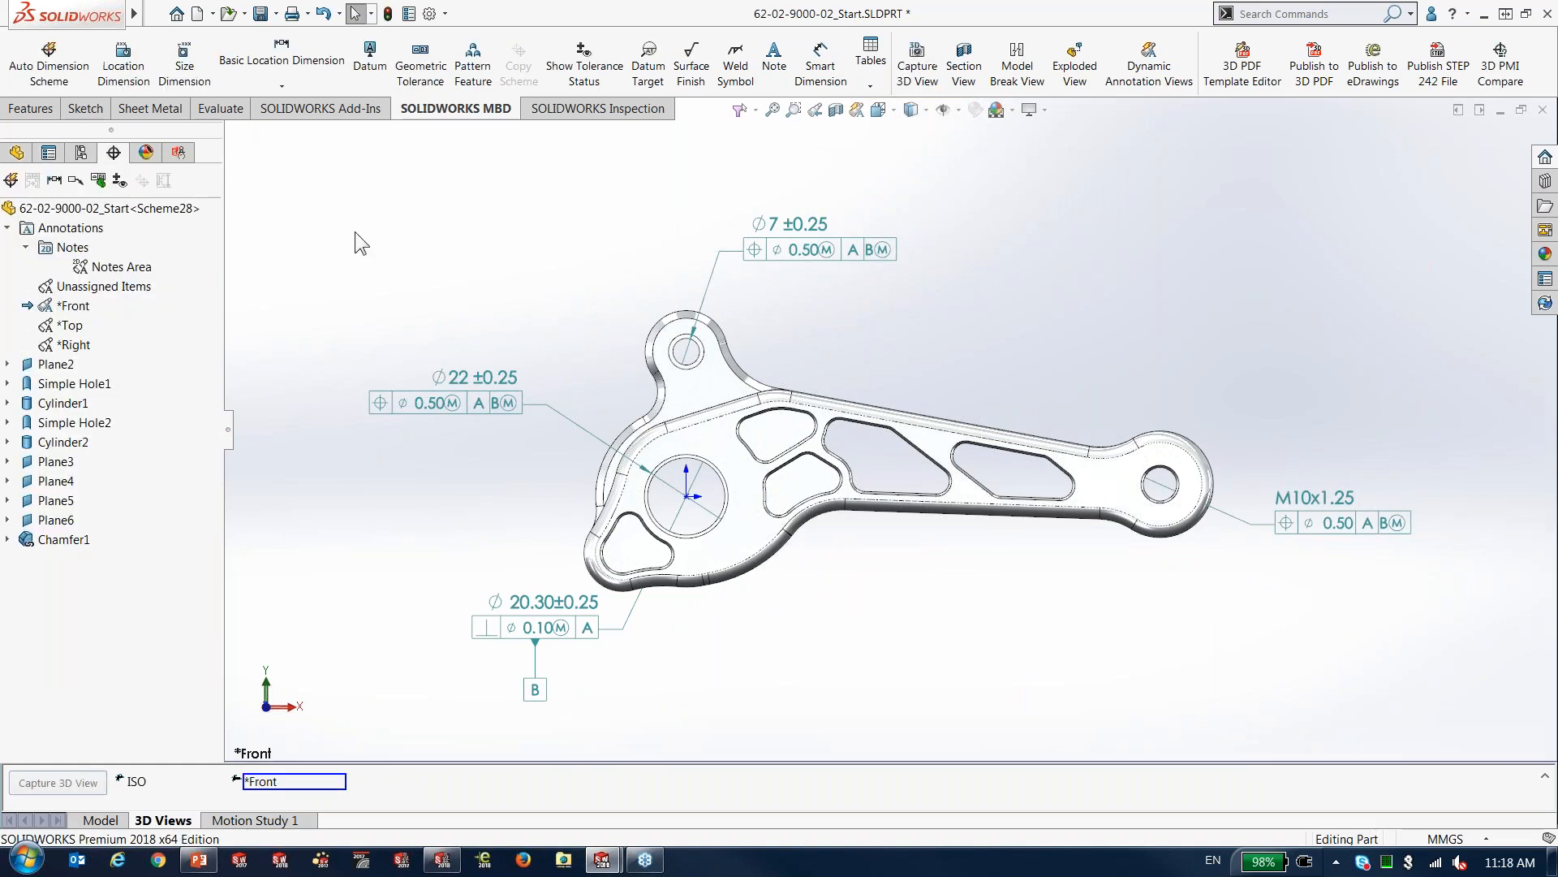
Reposition the chamfer callout below the arm near the threaded hole in the *Top annotation view, and capture it as the 3D view *Top
{"action": "right_click", "coordinate": [55, 326]}
{"action": "left_click", "coordinate": [138, 378]}
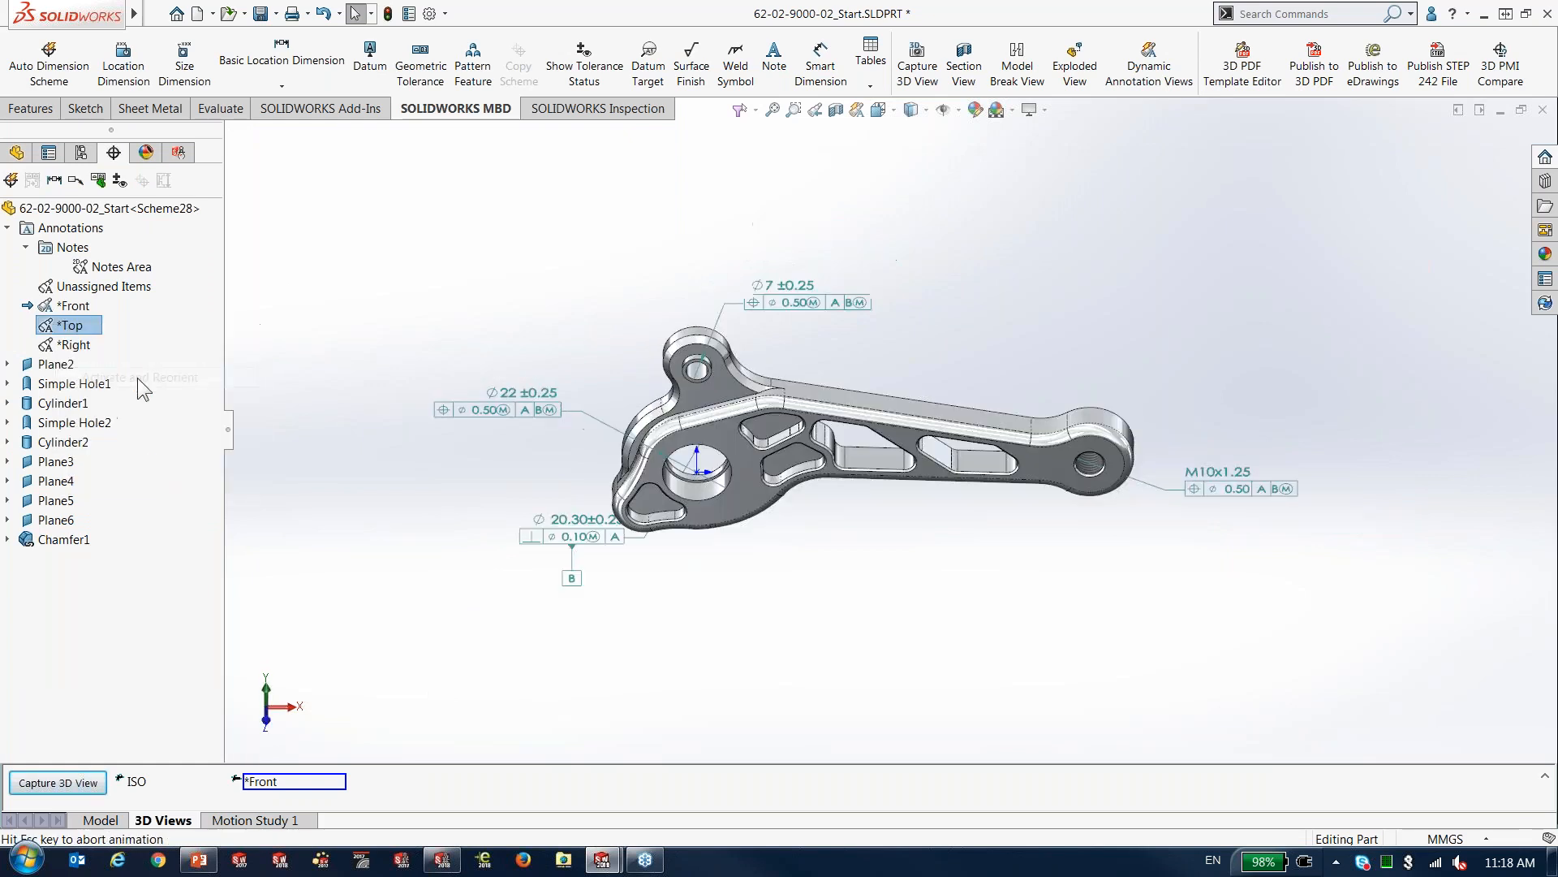
{"action": "left_click_drag", "start_coordinate": [1386, 720], "coordinate": [1092, 653]}
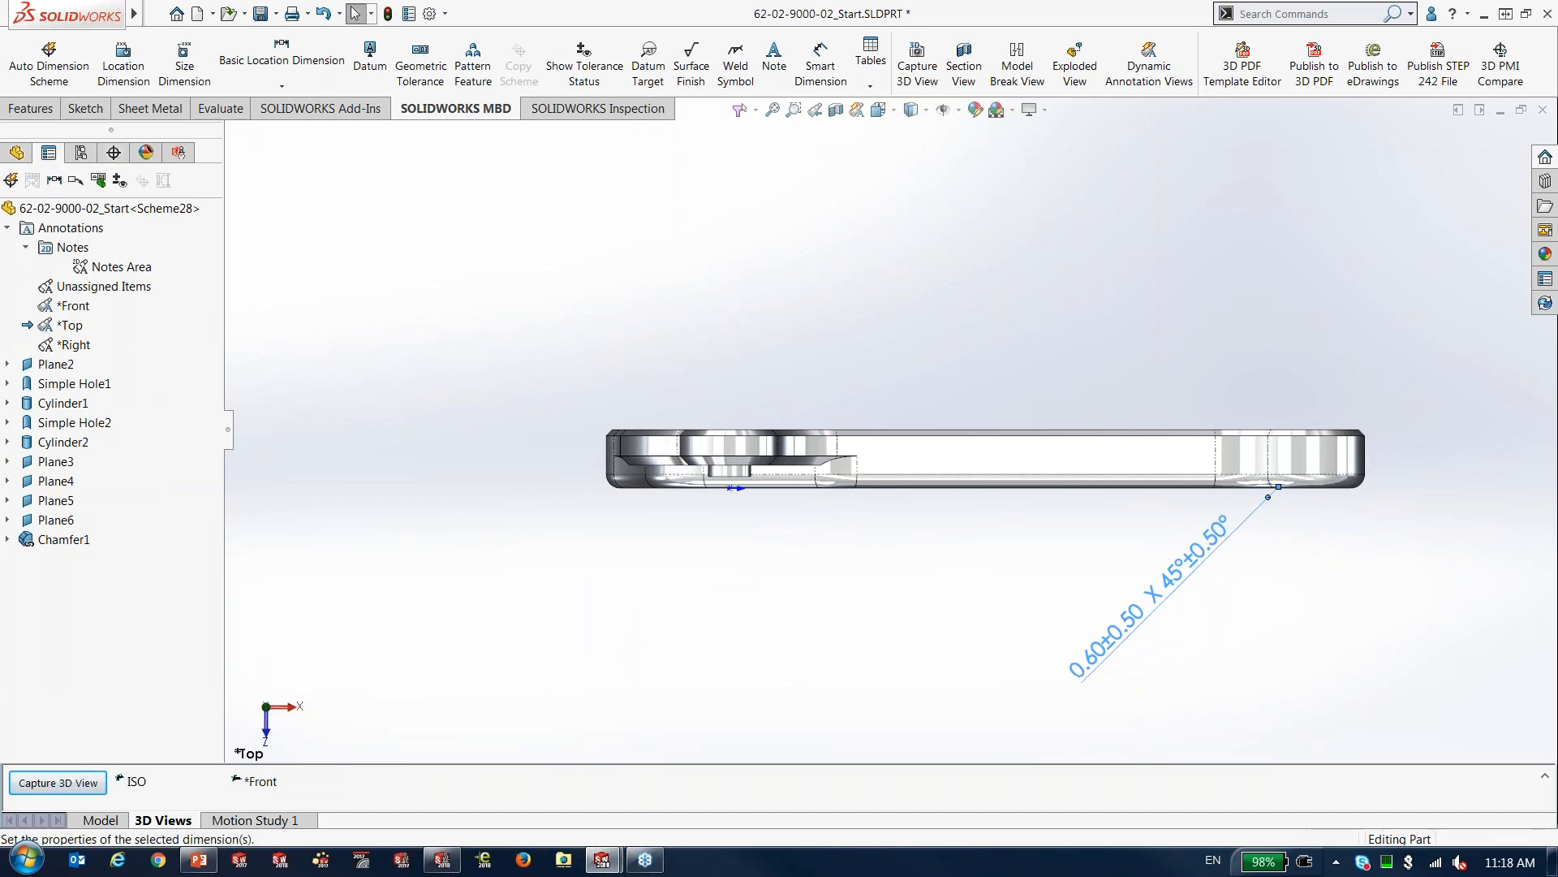
{"action": "scroll", "coordinate": [1183, 466], "scroll_direction": "down", "scroll_amount": 1}
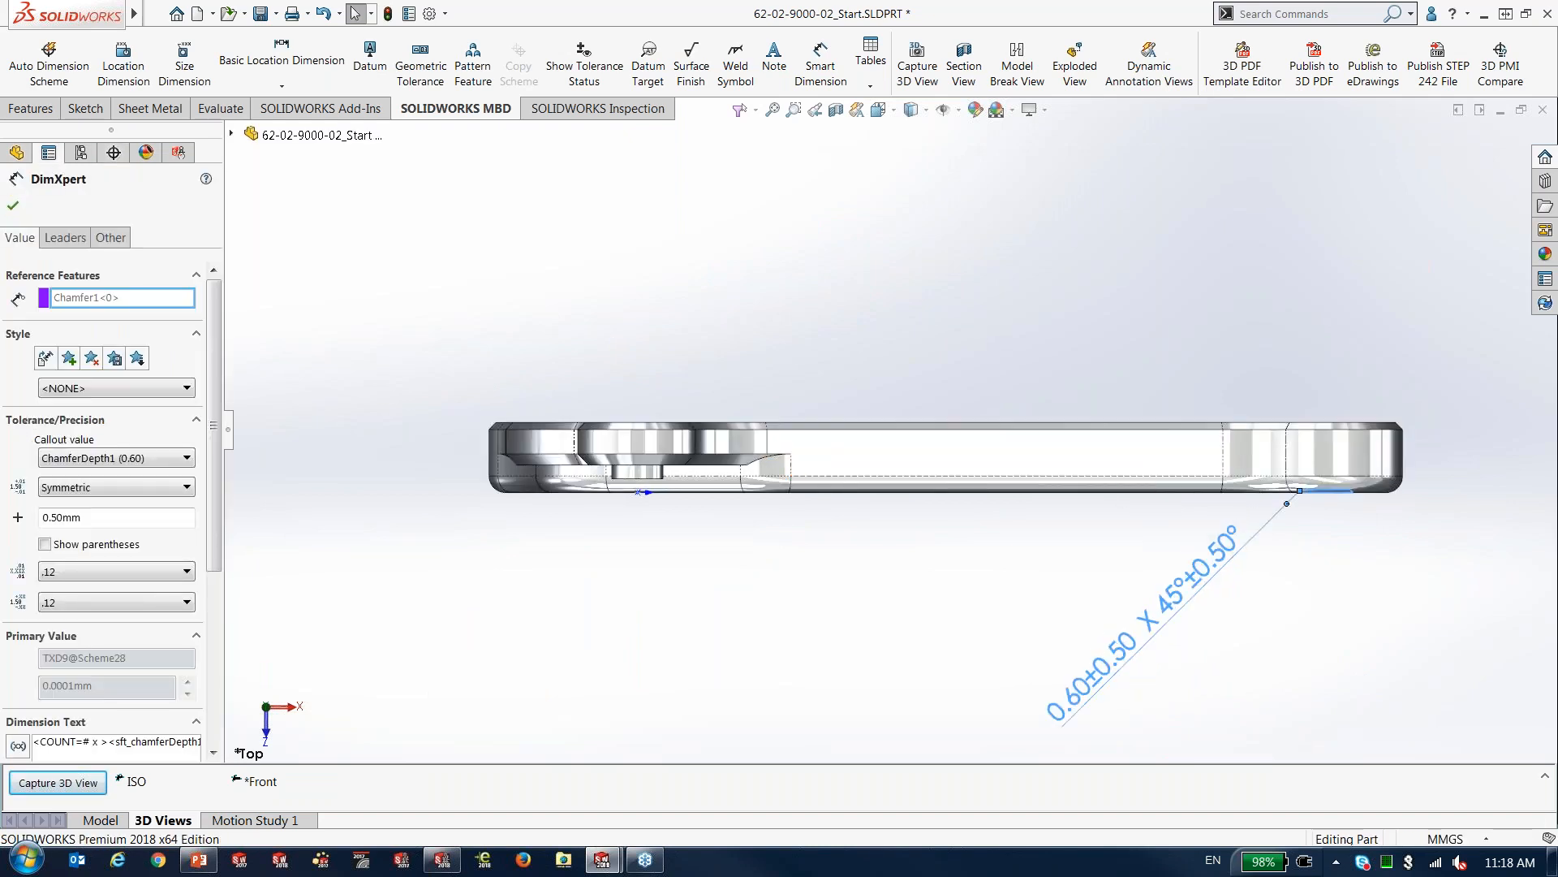
{"action": "middle_click_drag", "start_coordinate": [987, 282], "coordinate": [909, 255], "text": "ctrl"}
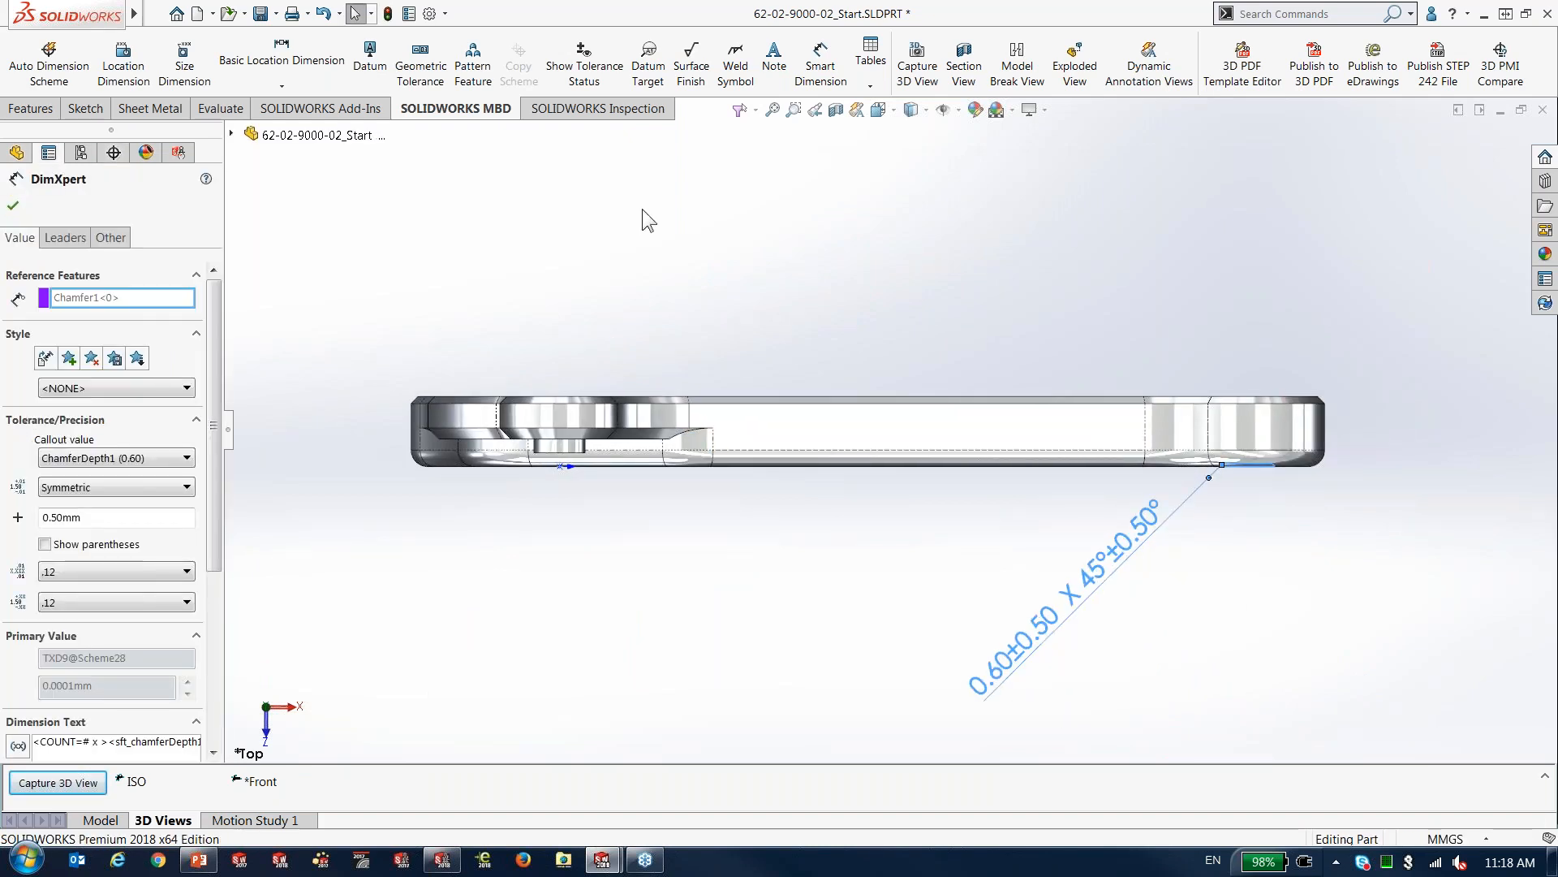
{"action": "left_click", "coordinate": [61, 782]}
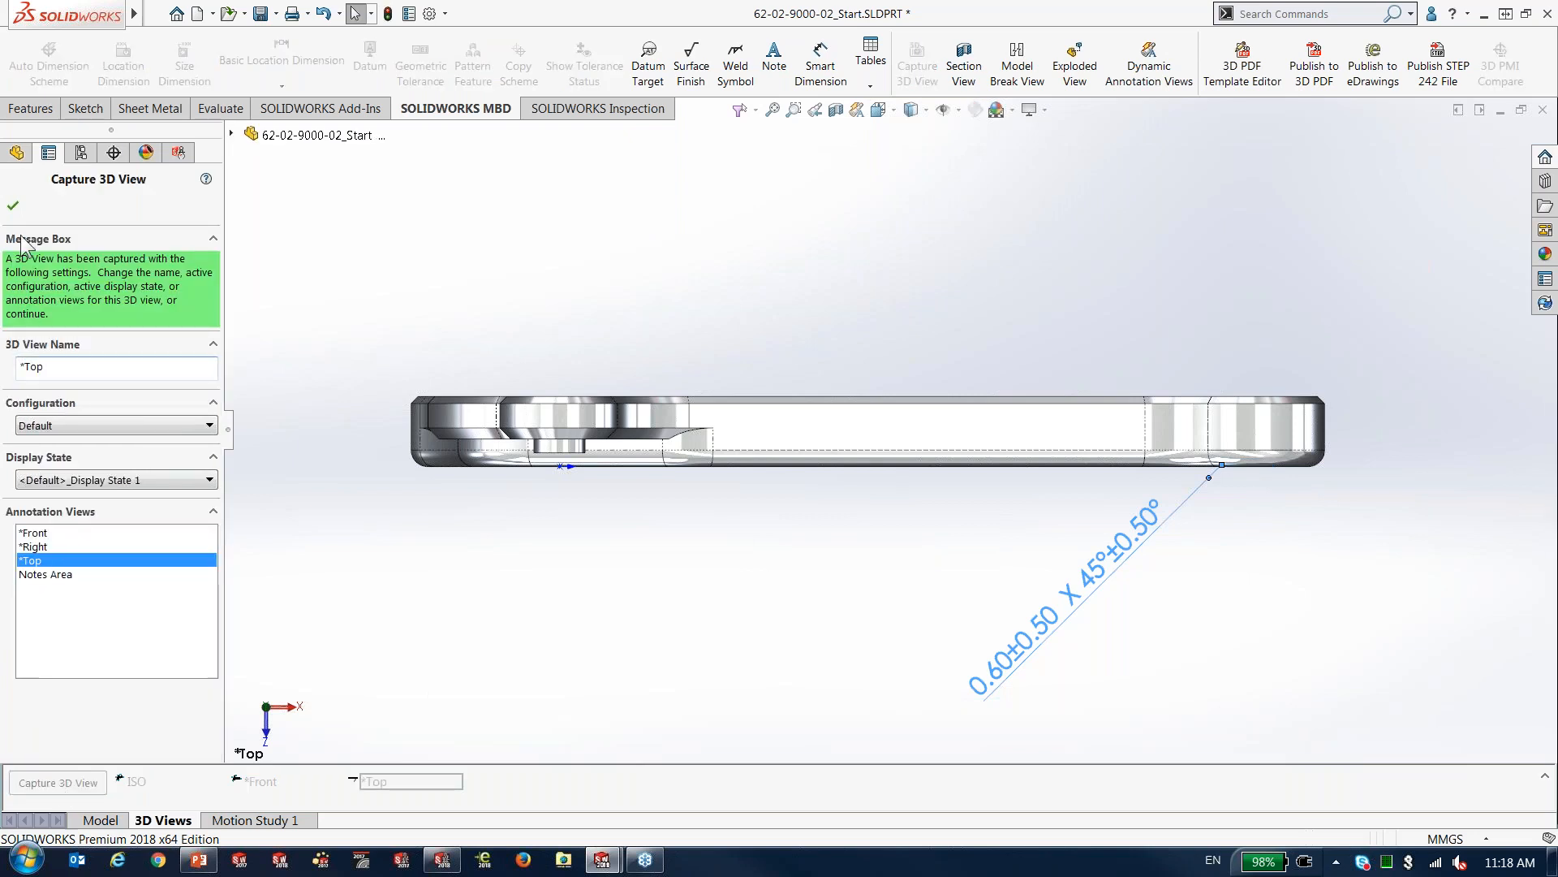
{"action": "left_click", "coordinate": [12, 205]}
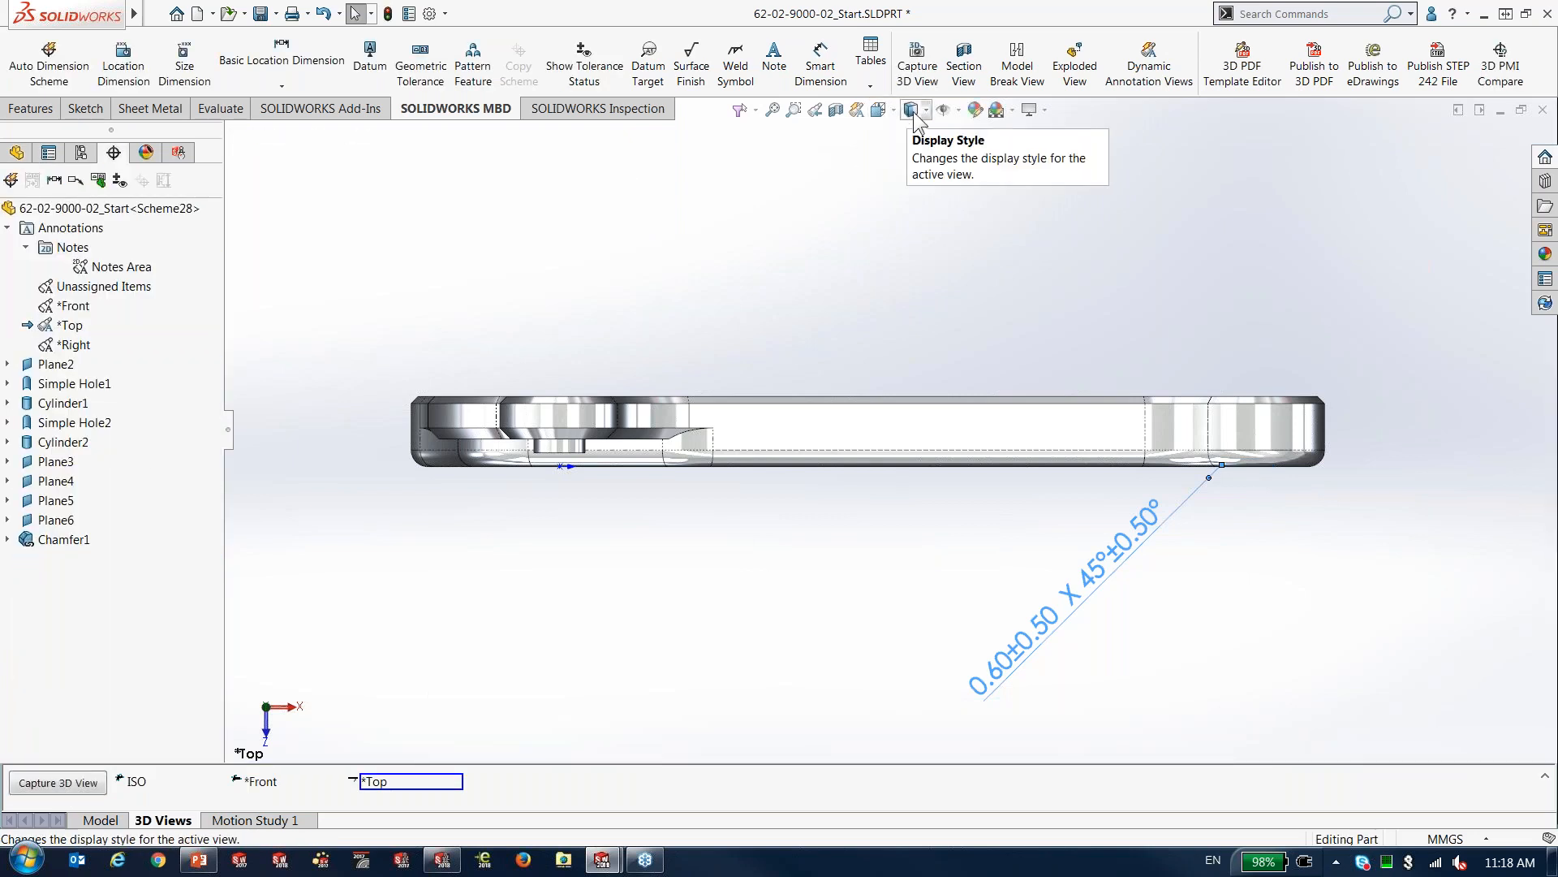
Create a section view through the bracket on the Top Plane with a 3 mm offset, viewed from the top
{"action": "left_click", "coordinate": [836, 110]}
{"action": "left_click", "coordinate": [878, 110]}
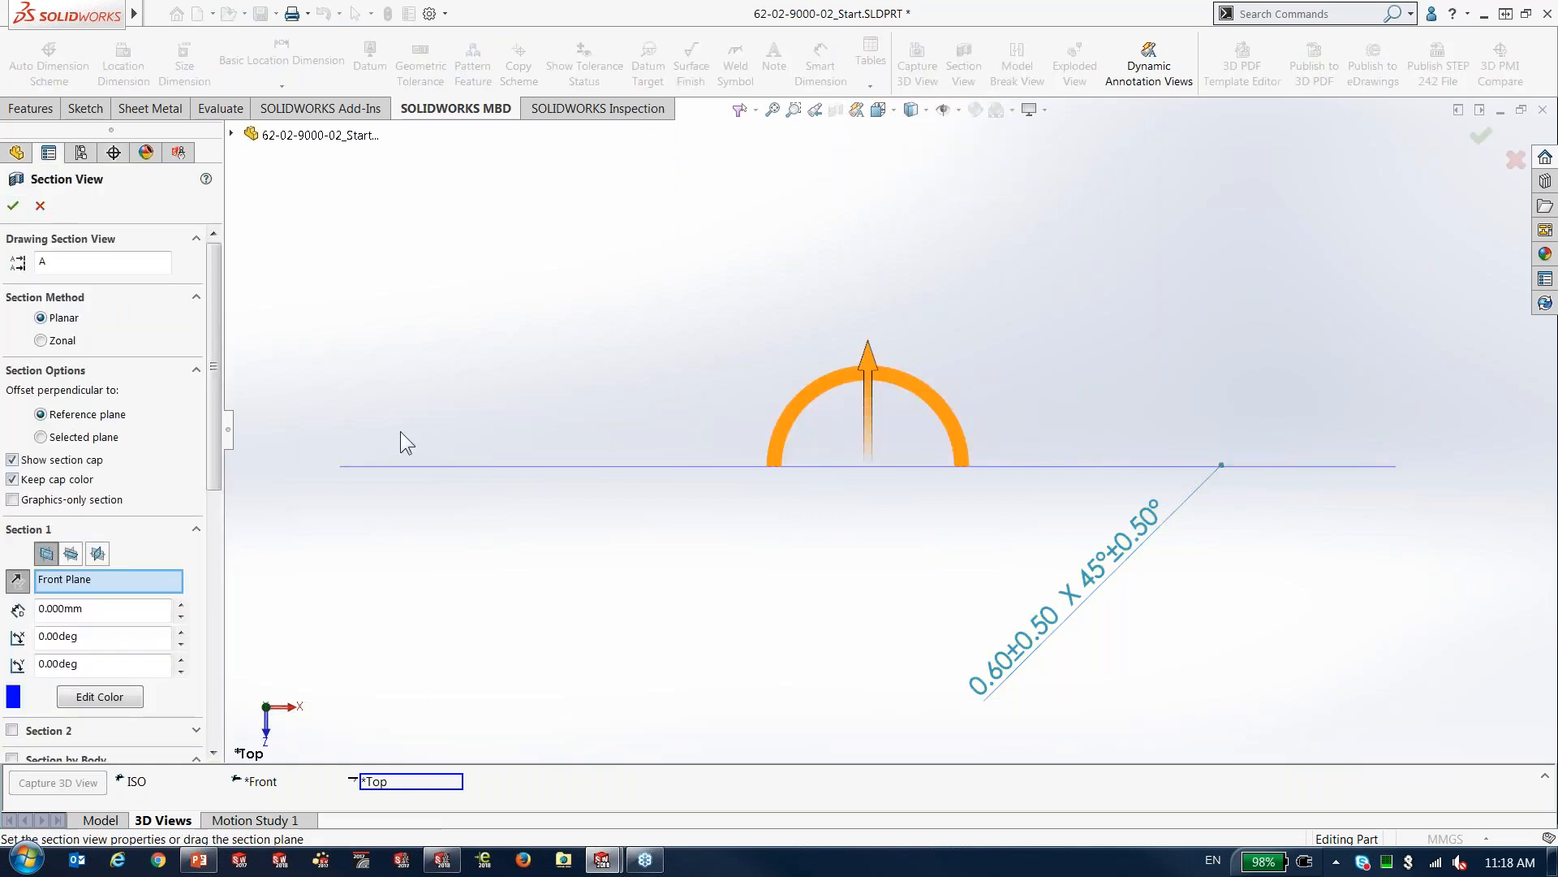
{"action": "left_click", "coordinate": [70, 555]}
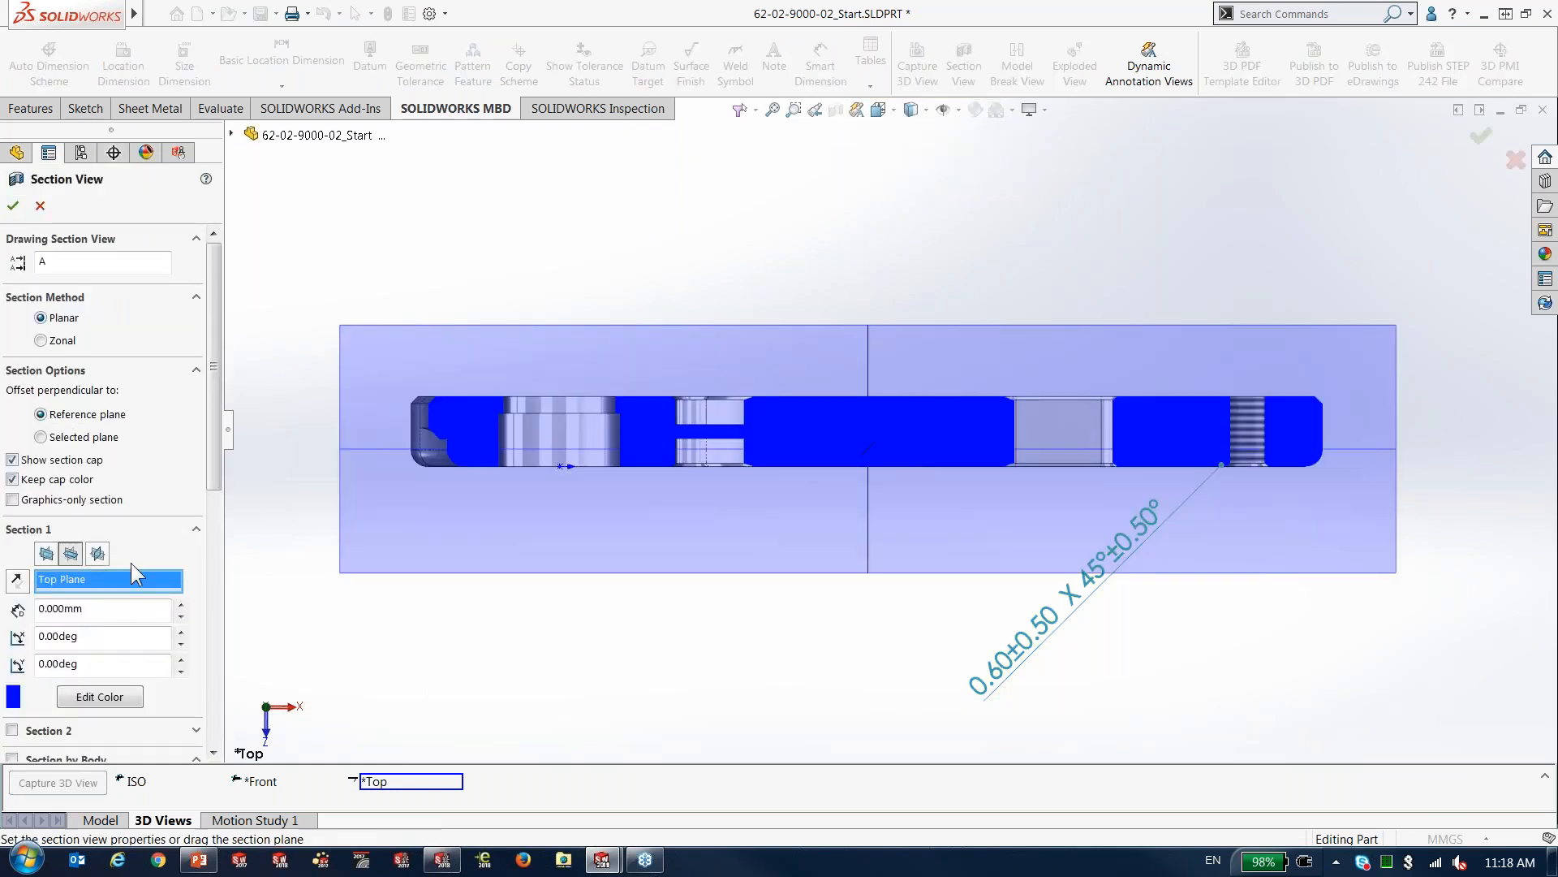
{"action": "middle_click_drag", "start_coordinate": [769, 585], "coordinate": [852, 471]}
{"action": "left_click_drag", "start_coordinate": [867, 441], "coordinate": [870, 438]}
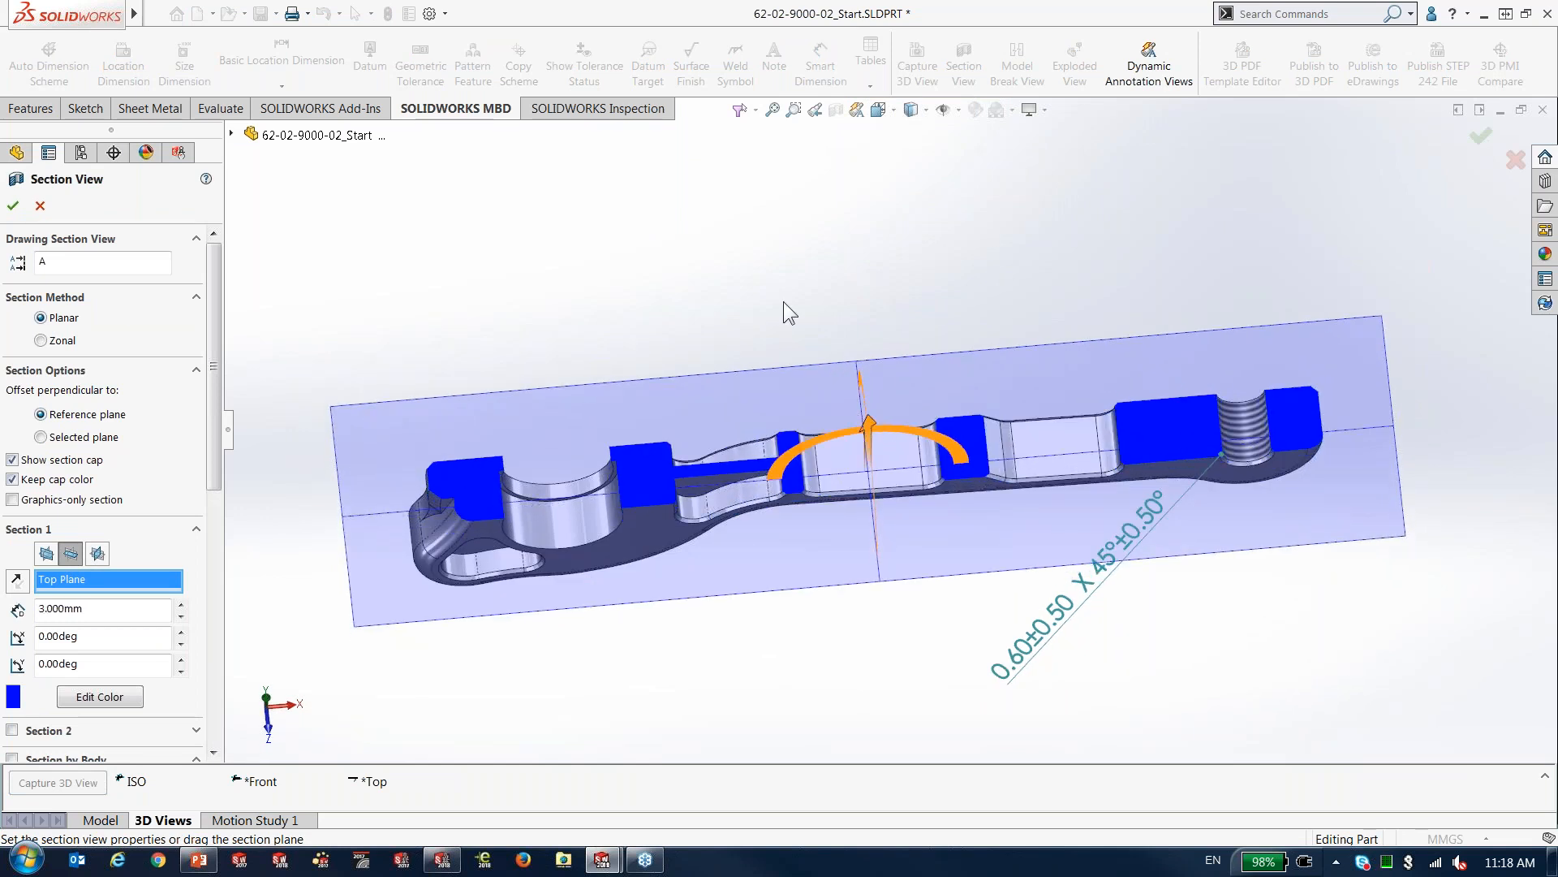
{"action": "key", "text": "ctrl+5"}
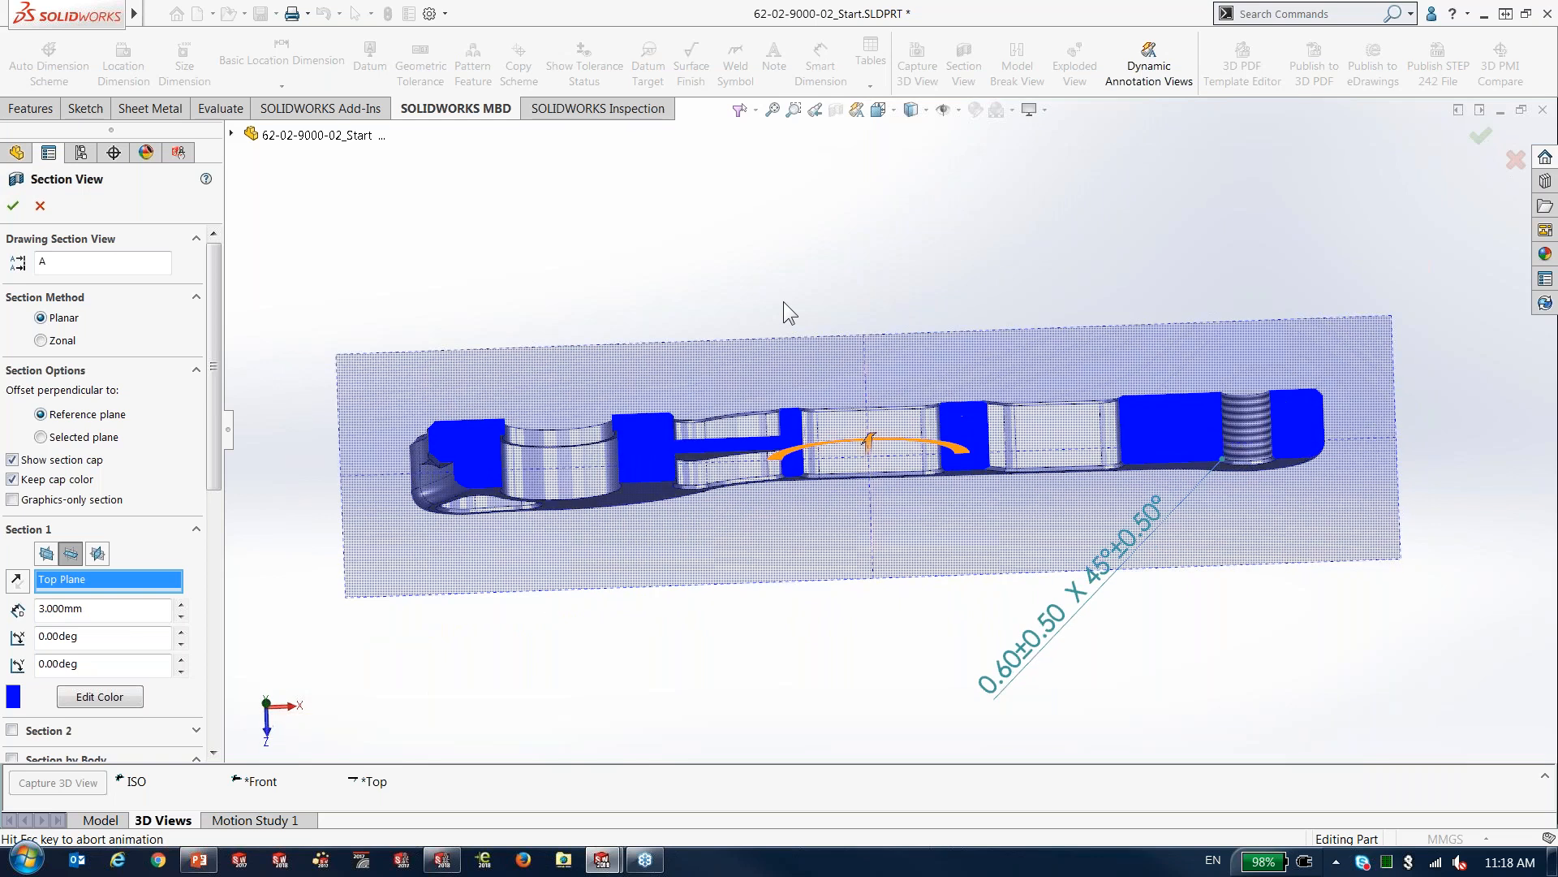
{"action": "left_click", "coordinate": [1485, 136]}
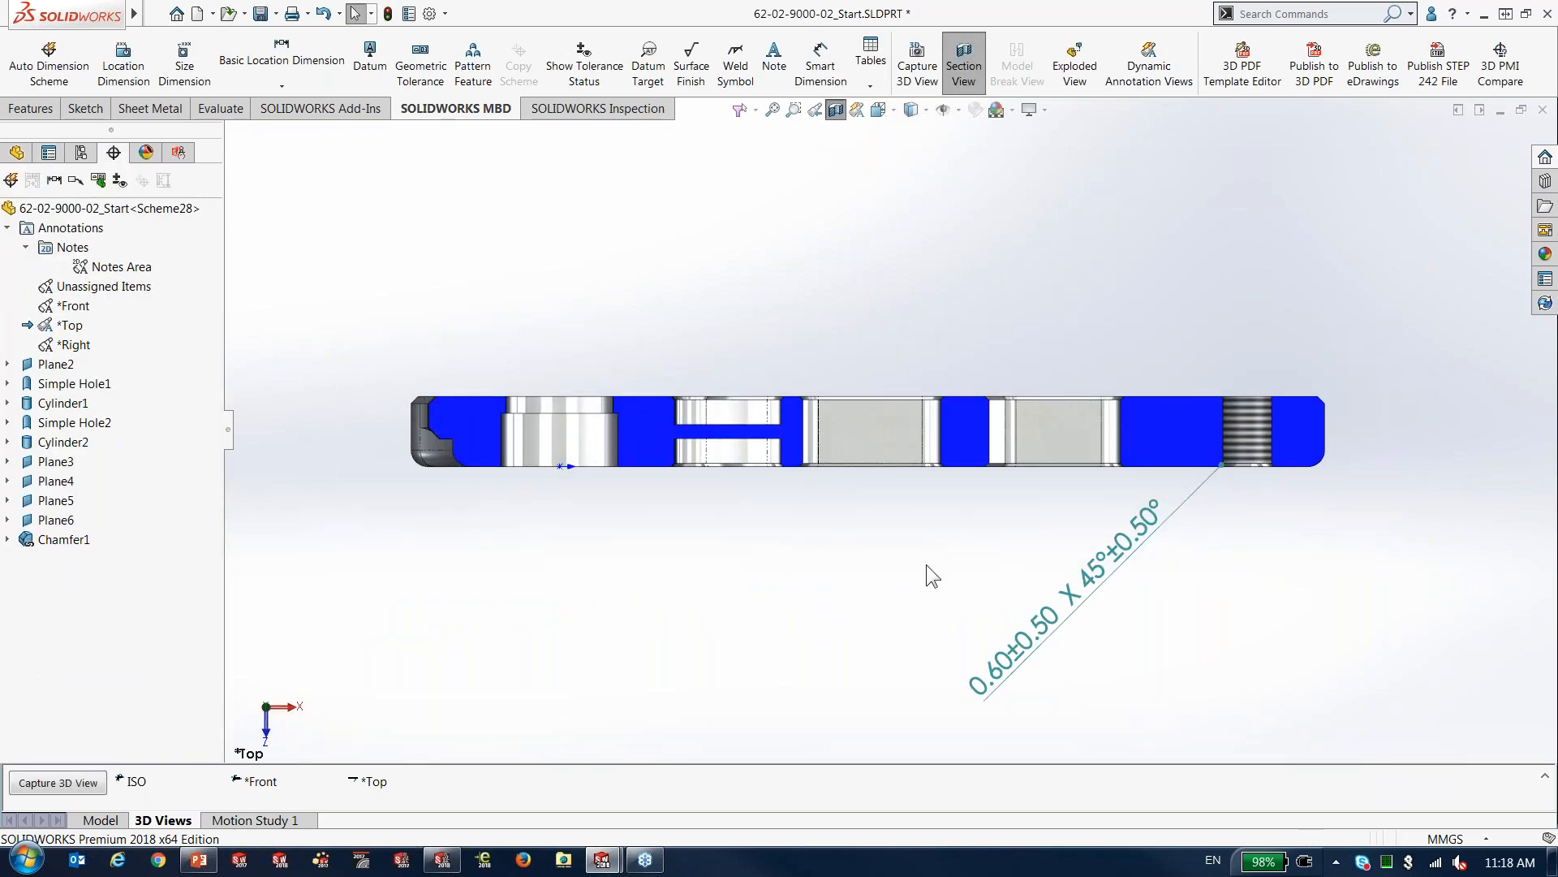
Recapture the *Top 3D view so it stores the current section cut
{"action": "right_click", "coordinate": [362, 780]}
{"action": "left_click", "coordinate": [393, 793]}
{"action": "key", "text": "Return"}
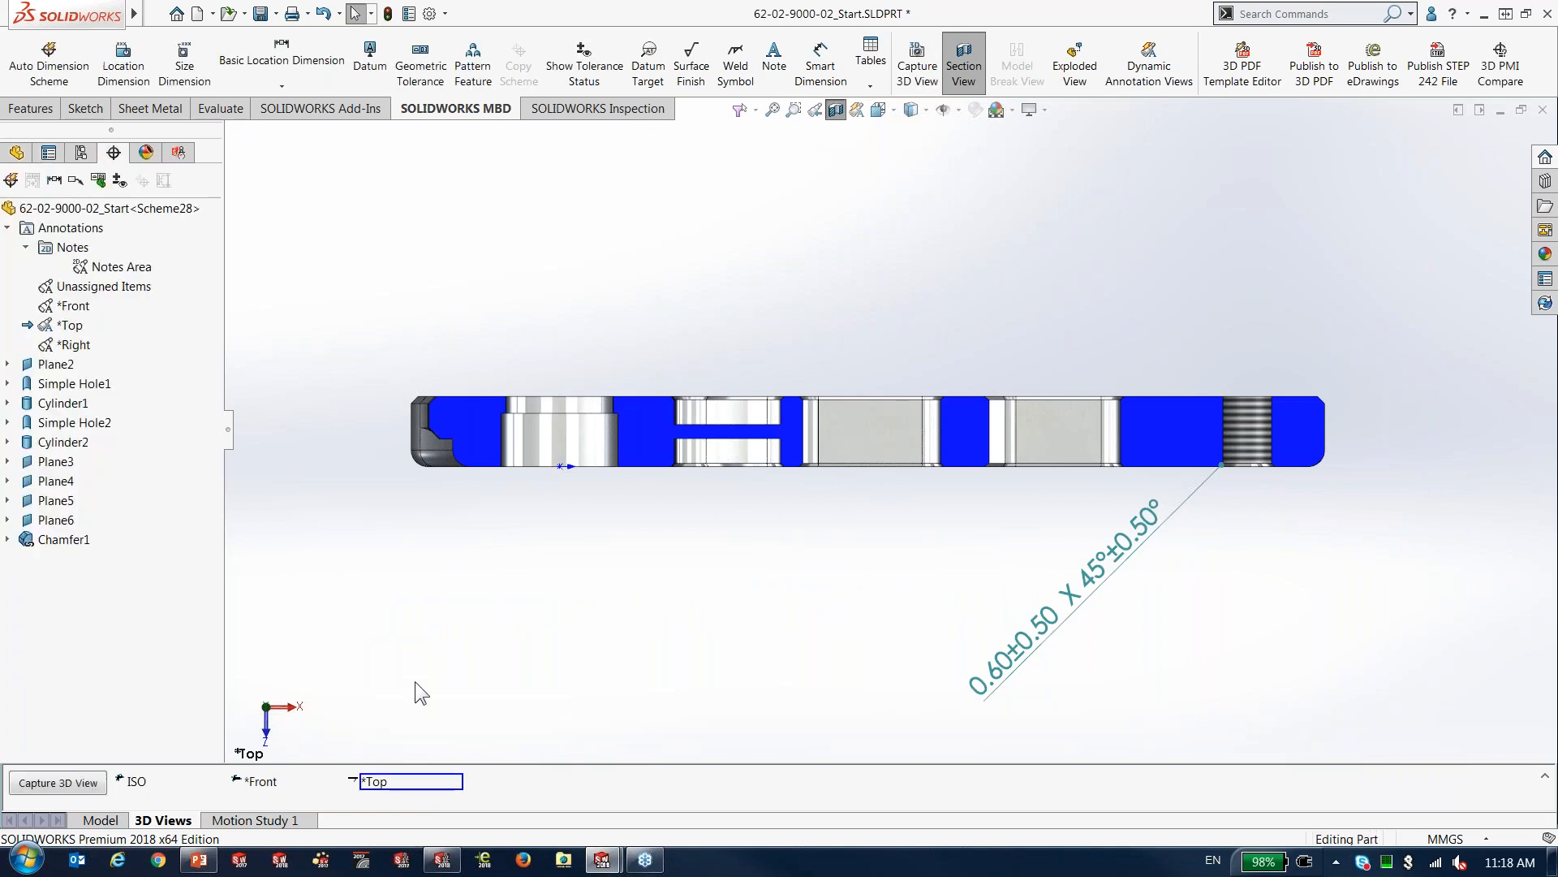
Activate and reorient to the *Right annotation view, and capture it as the 3D view *Right with only its own annotations
{"action": "right_click", "coordinate": [69, 348]}
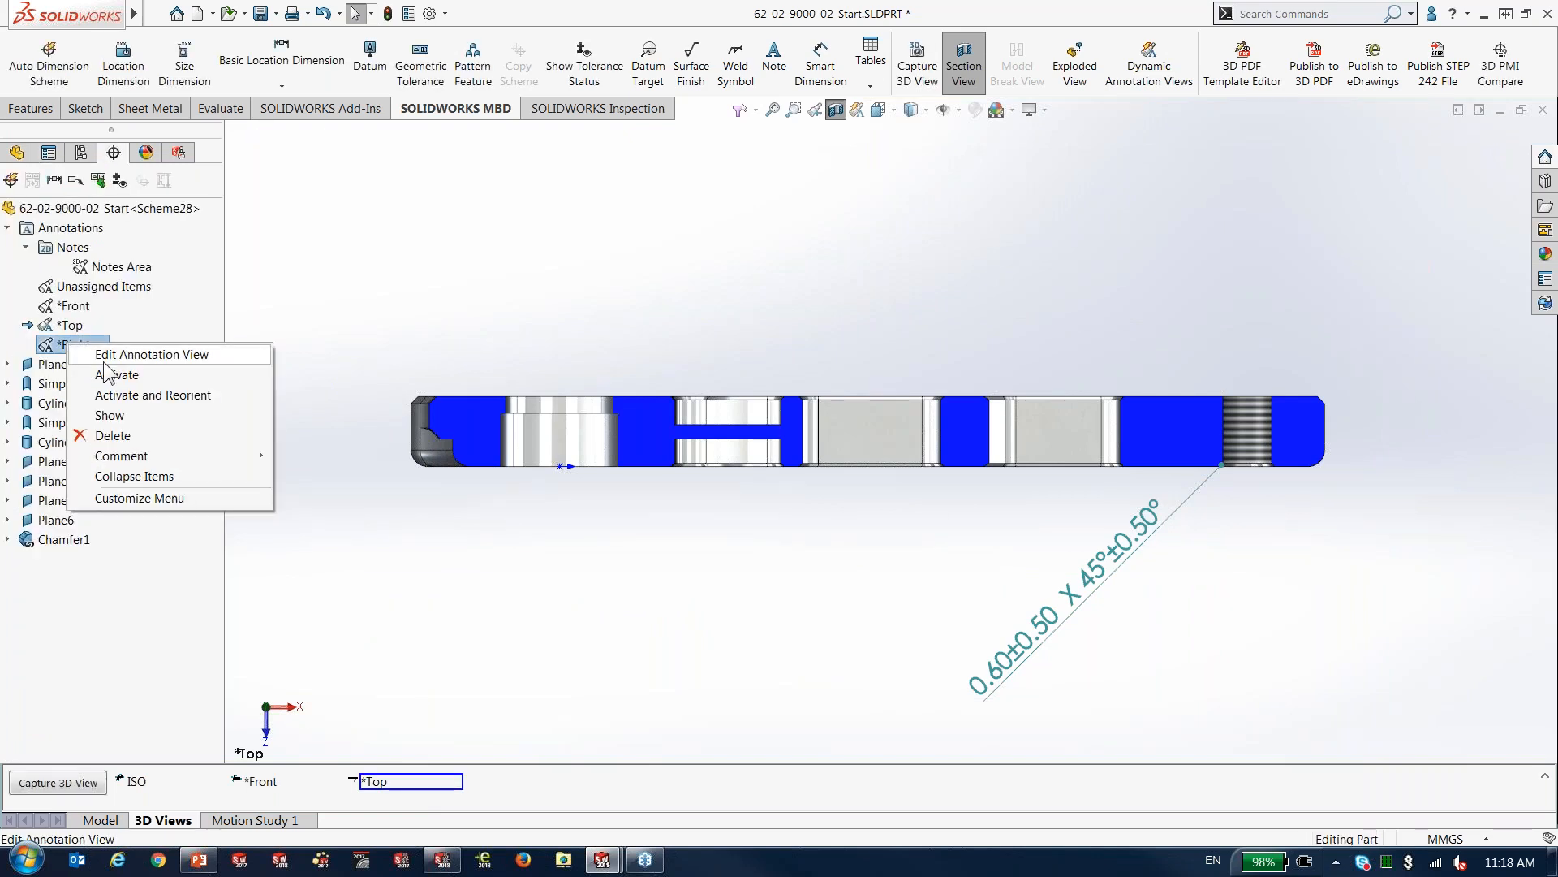
{"action": "left_click", "coordinate": [133, 396]}
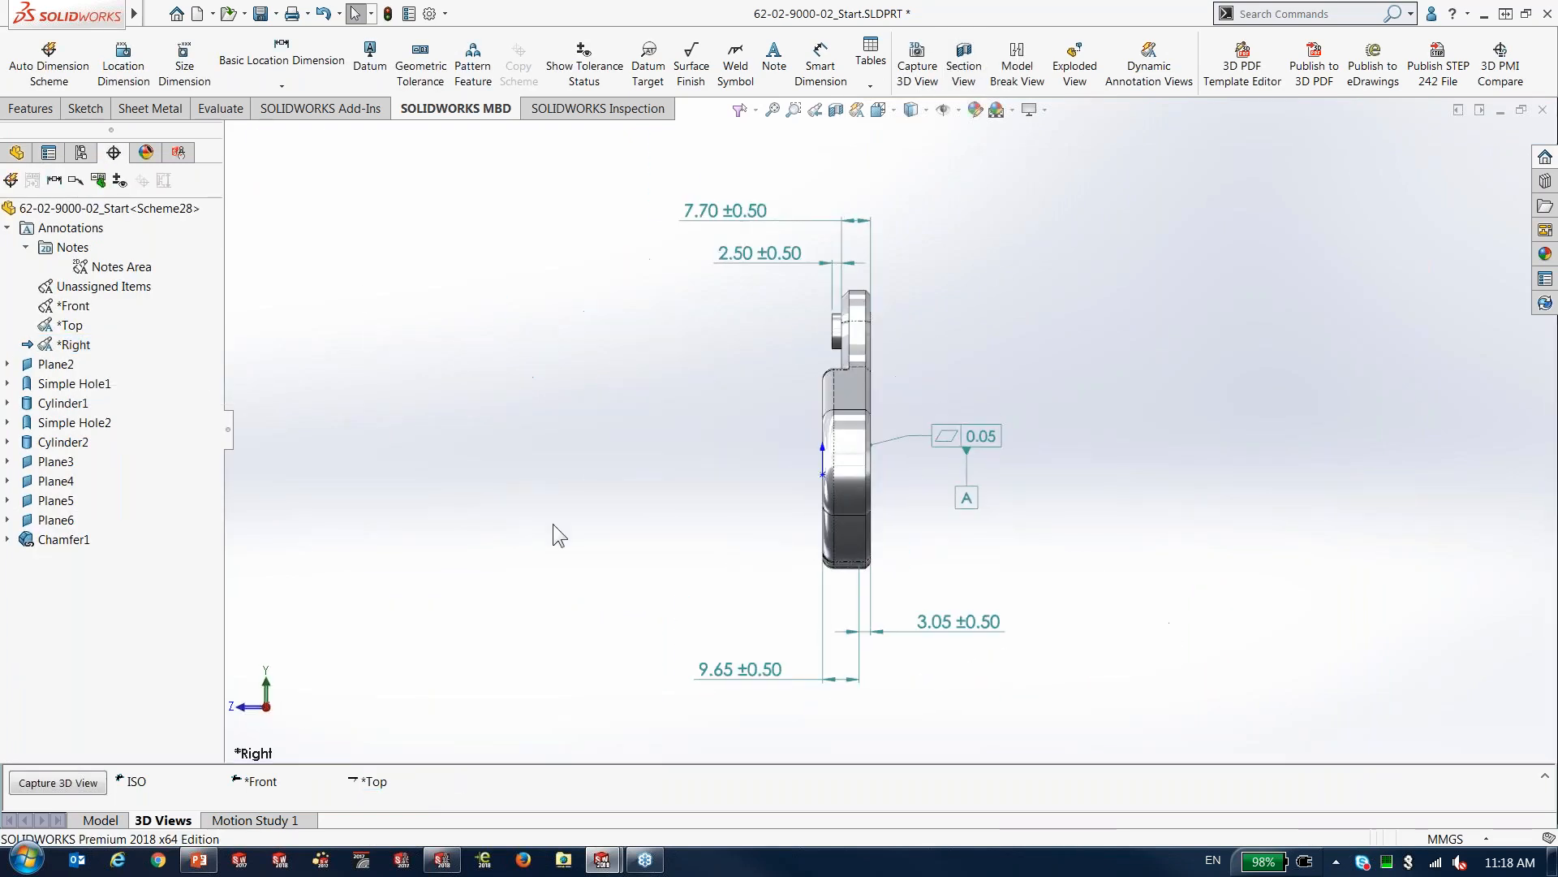
{"action": "left_click", "coordinate": [78, 783]}
{"action": "left_click", "coordinate": [49, 546]}
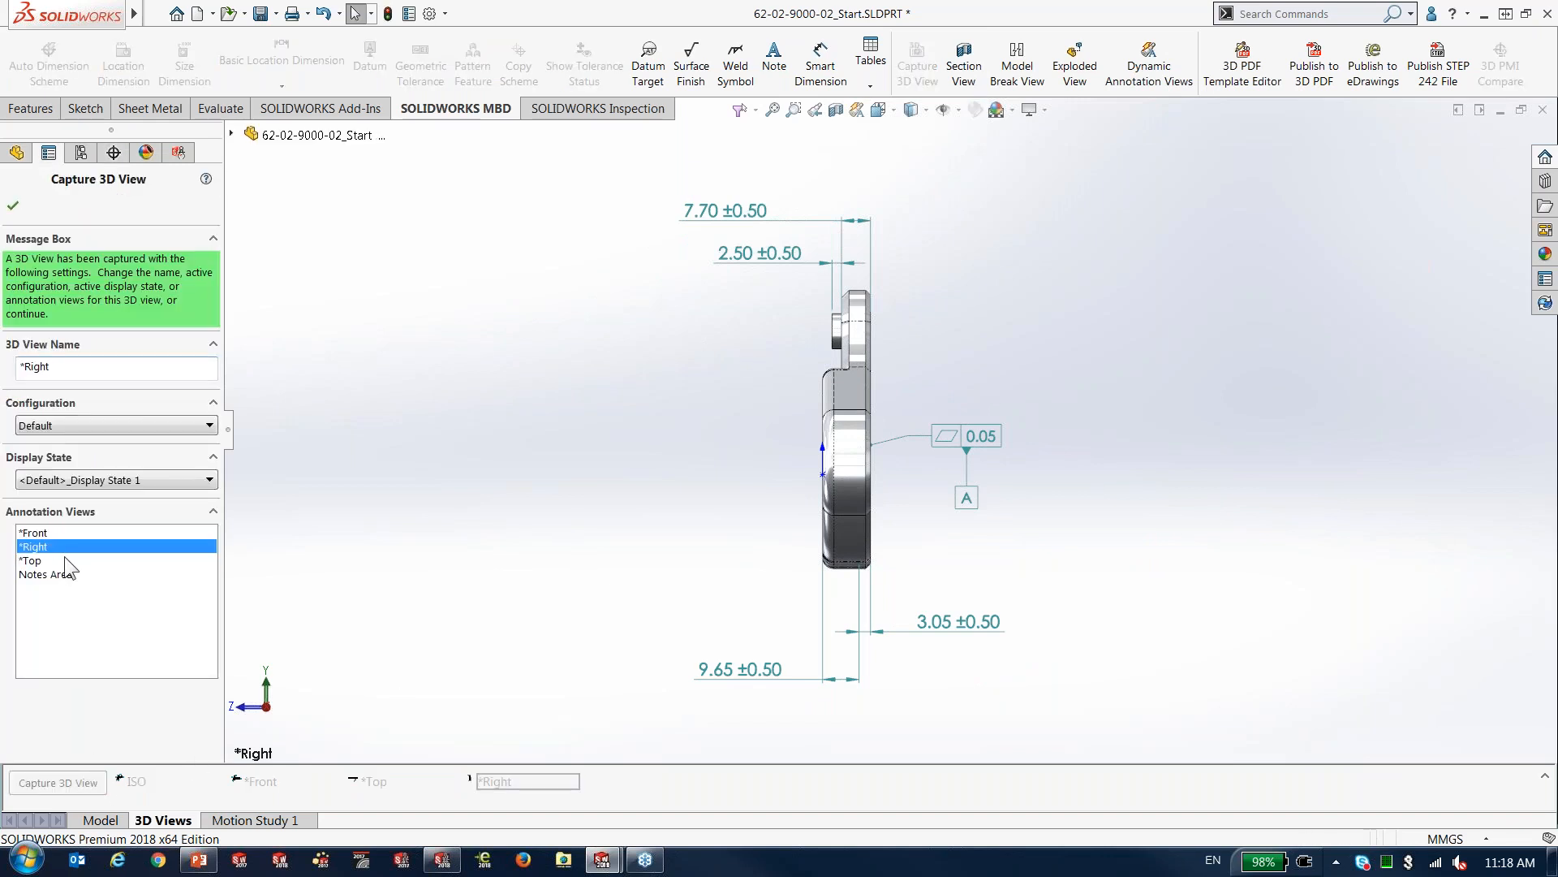
{"action": "left_click", "coordinate": [13, 205]}
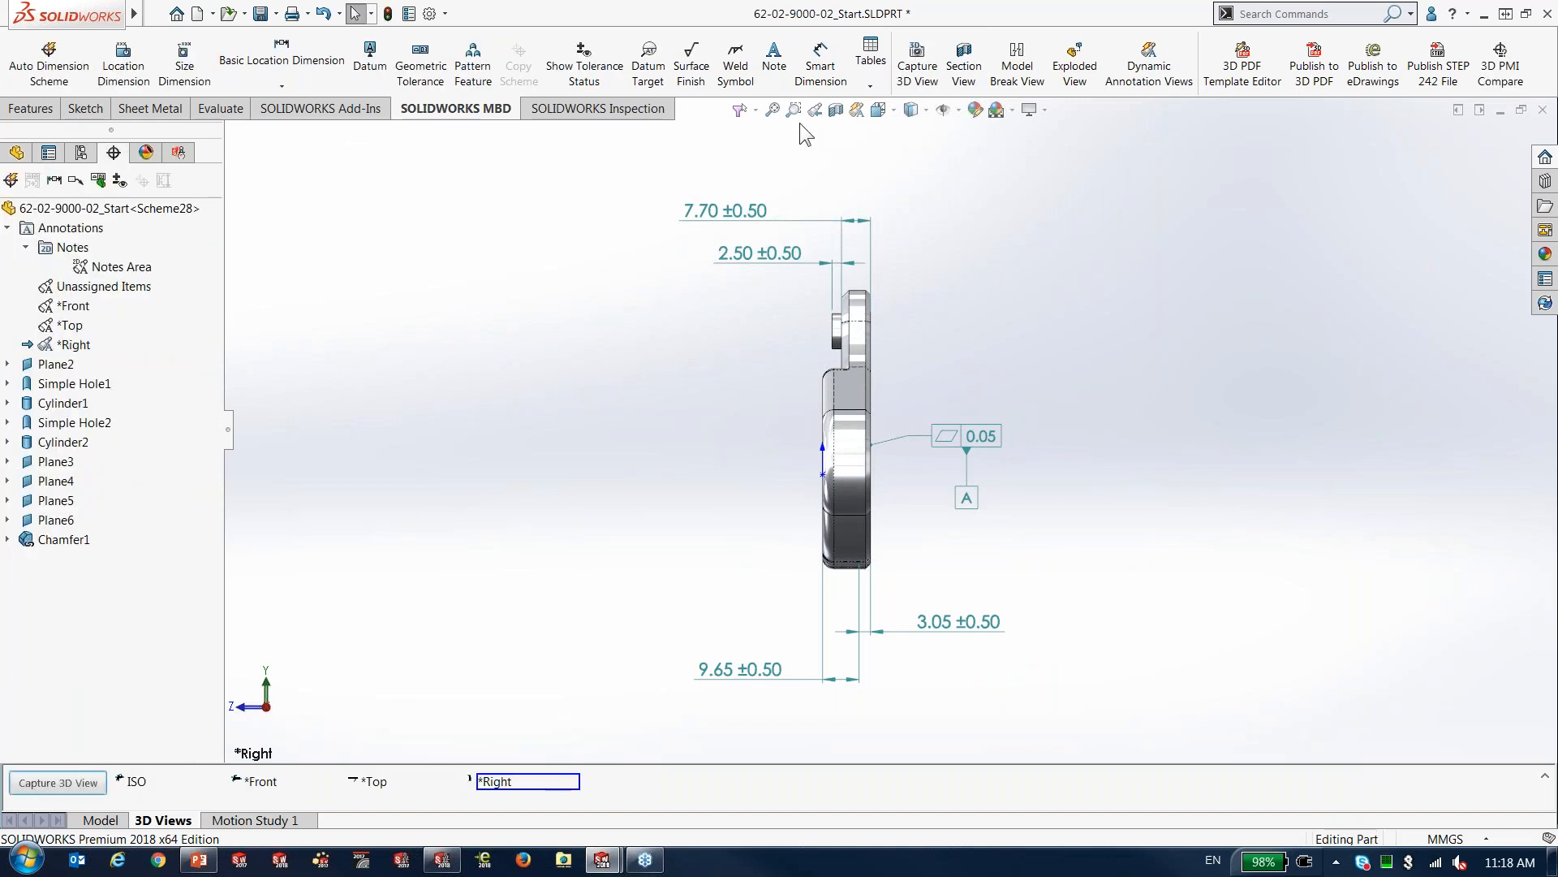
Create a section view of the bracket on the Right Plane with a 0 mm offset
{"action": "left_click", "coordinate": [835, 110]}
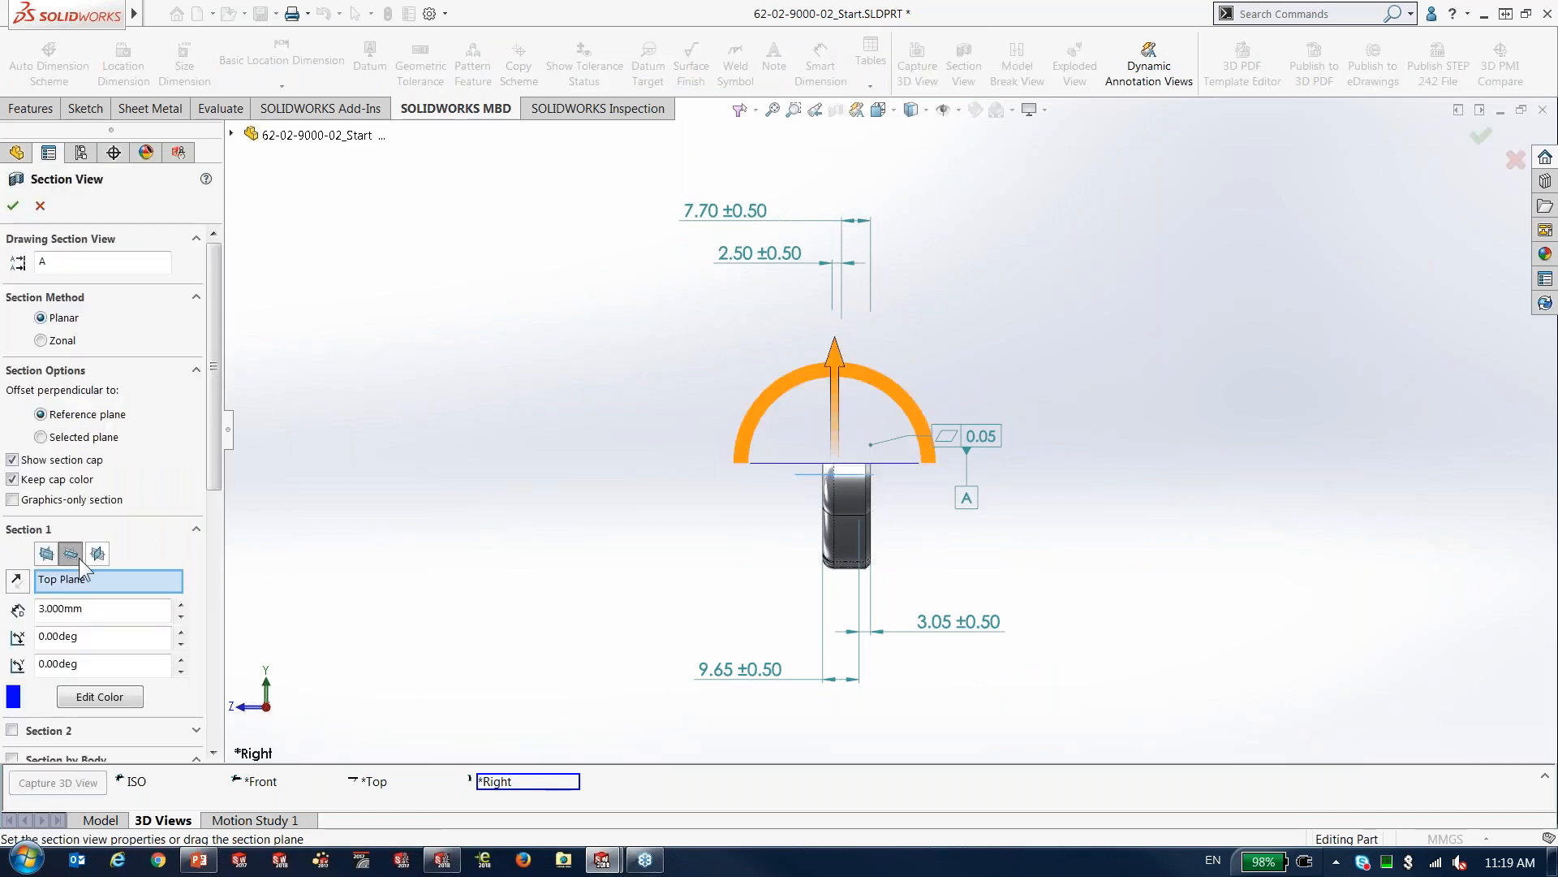
{"action": "left_click", "coordinate": [47, 553]}
{"action": "left_click", "coordinate": [107, 555]}
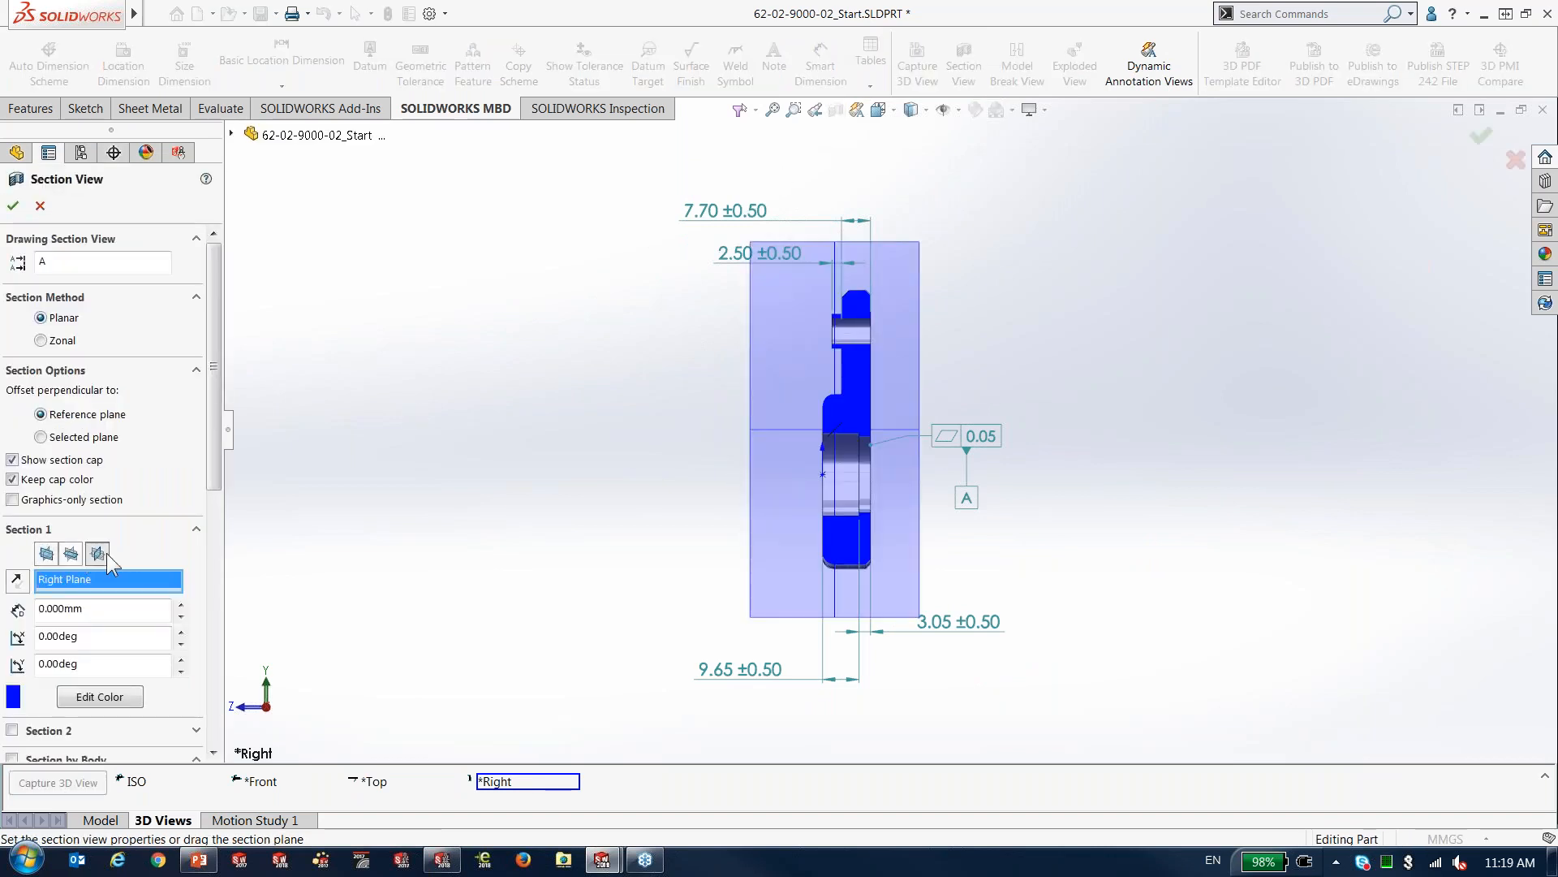
{"action": "key", "text": "Return"}
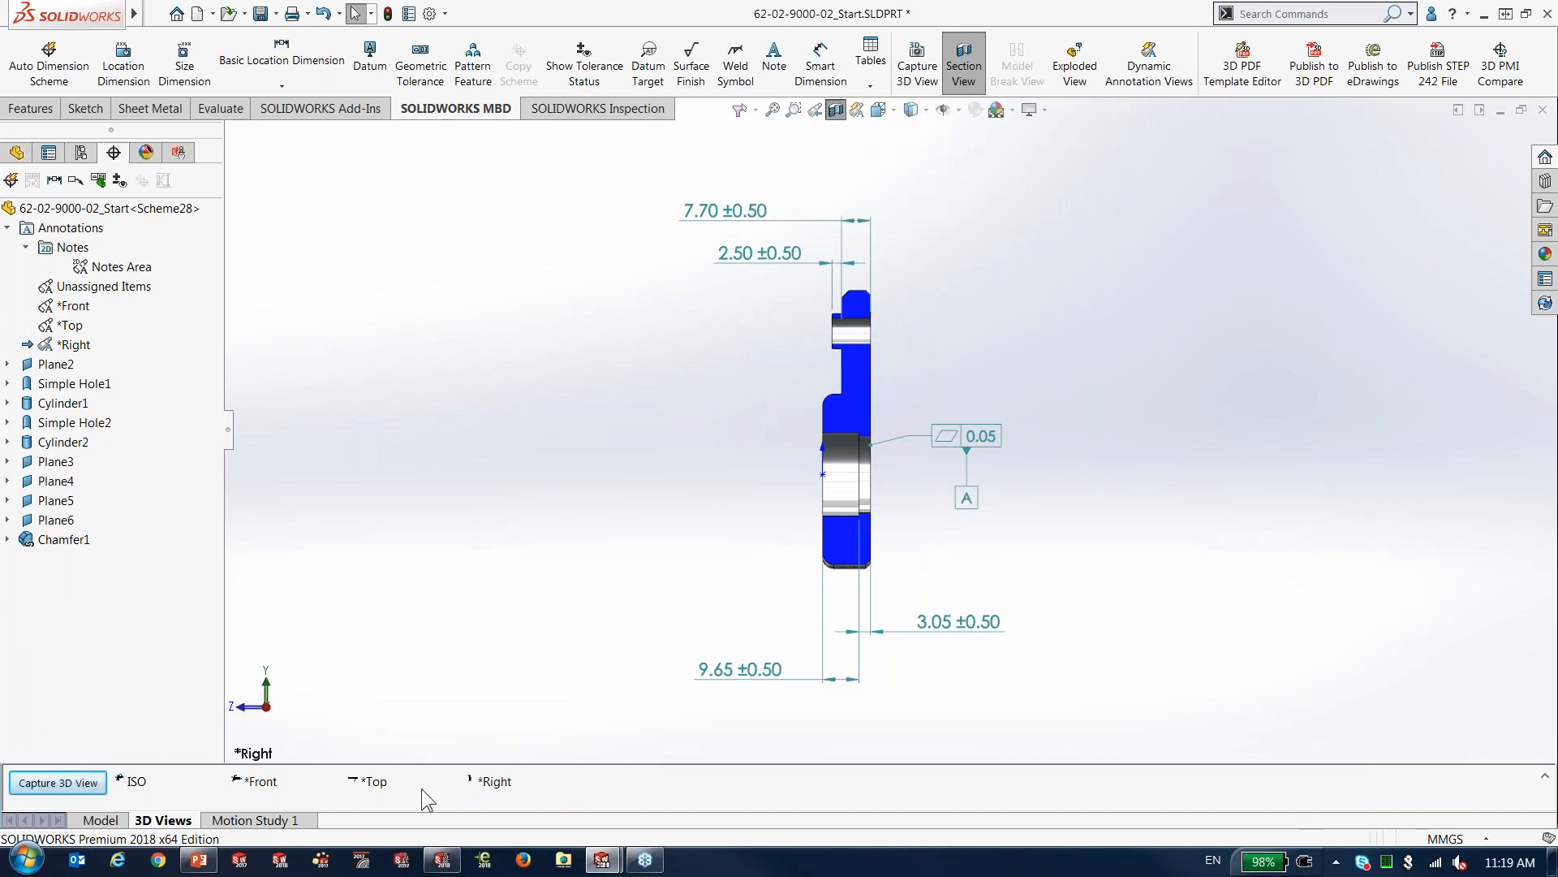
Recapture the *Right 3D view so it stores the Right Plane section
{"action": "right_click", "coordinate": [488, 782]}
{"action": "left_click", "coordinate": [557, 732]}
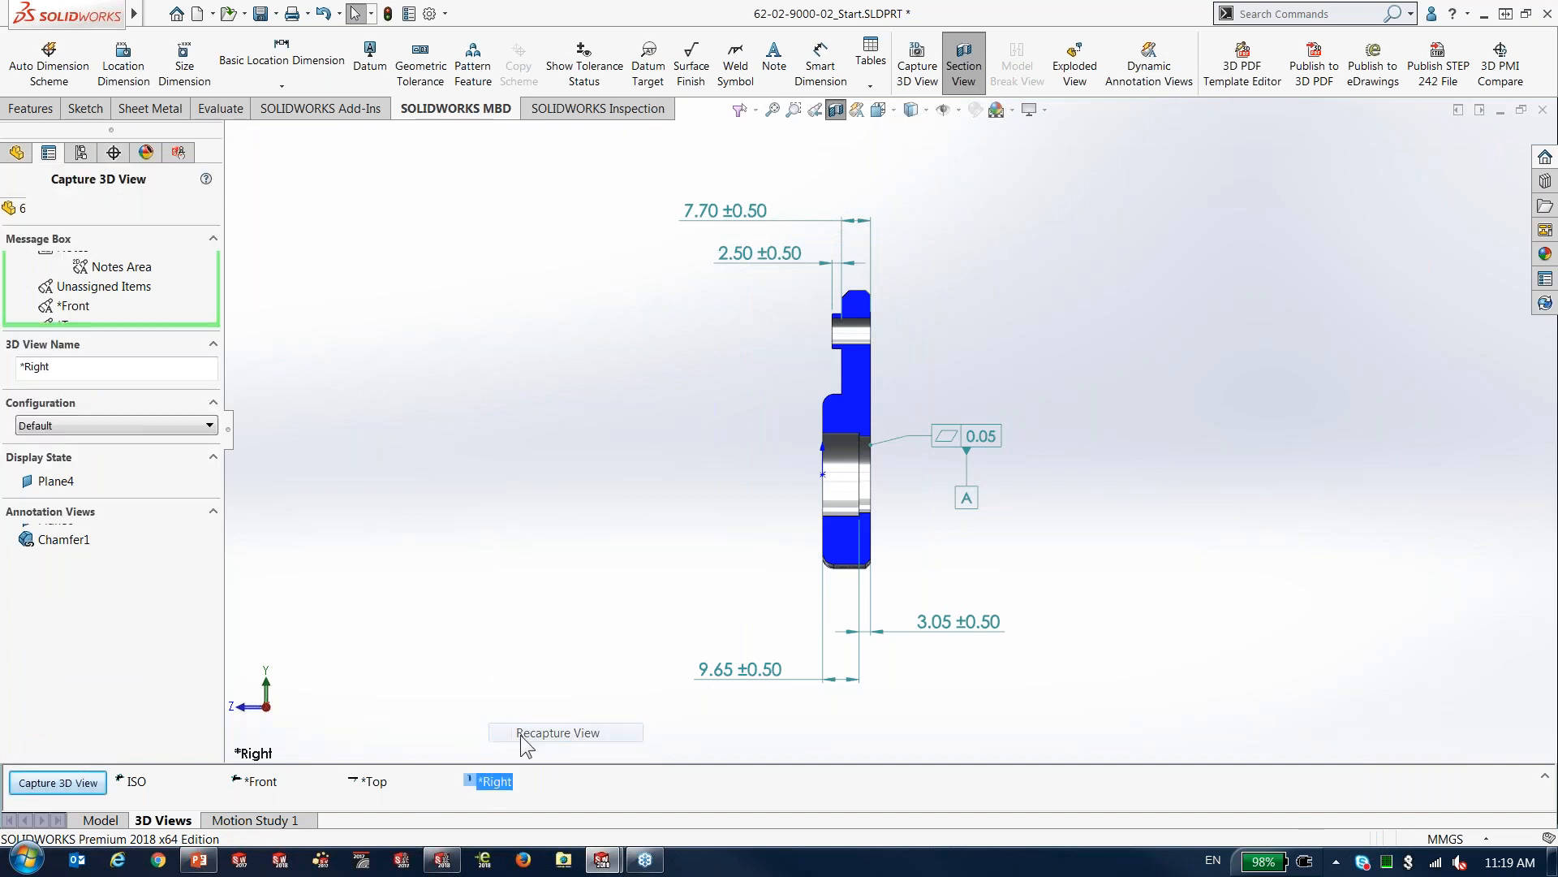
{"action": "key", "text": "Return"}
Check the captured 3D views by activating ISO, *Front, *Top and *Right one after another
{"action": "middle_click_drag", "start_coordinate": [619, 438], "coordinate": [686, 436]}
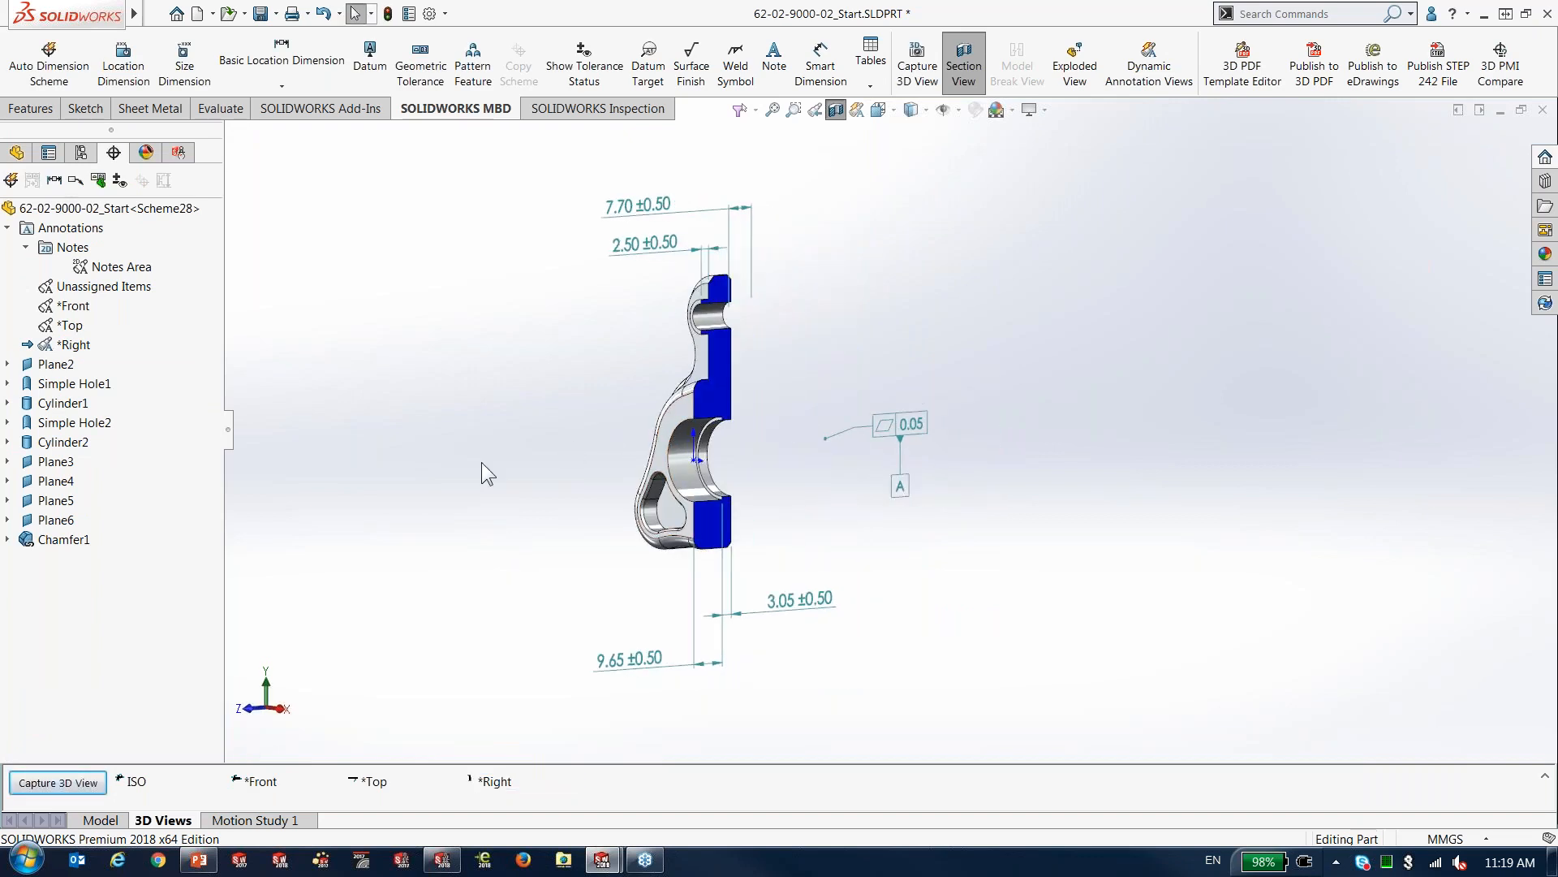
{"action": "double_click", "coordinate": [160, 787]}
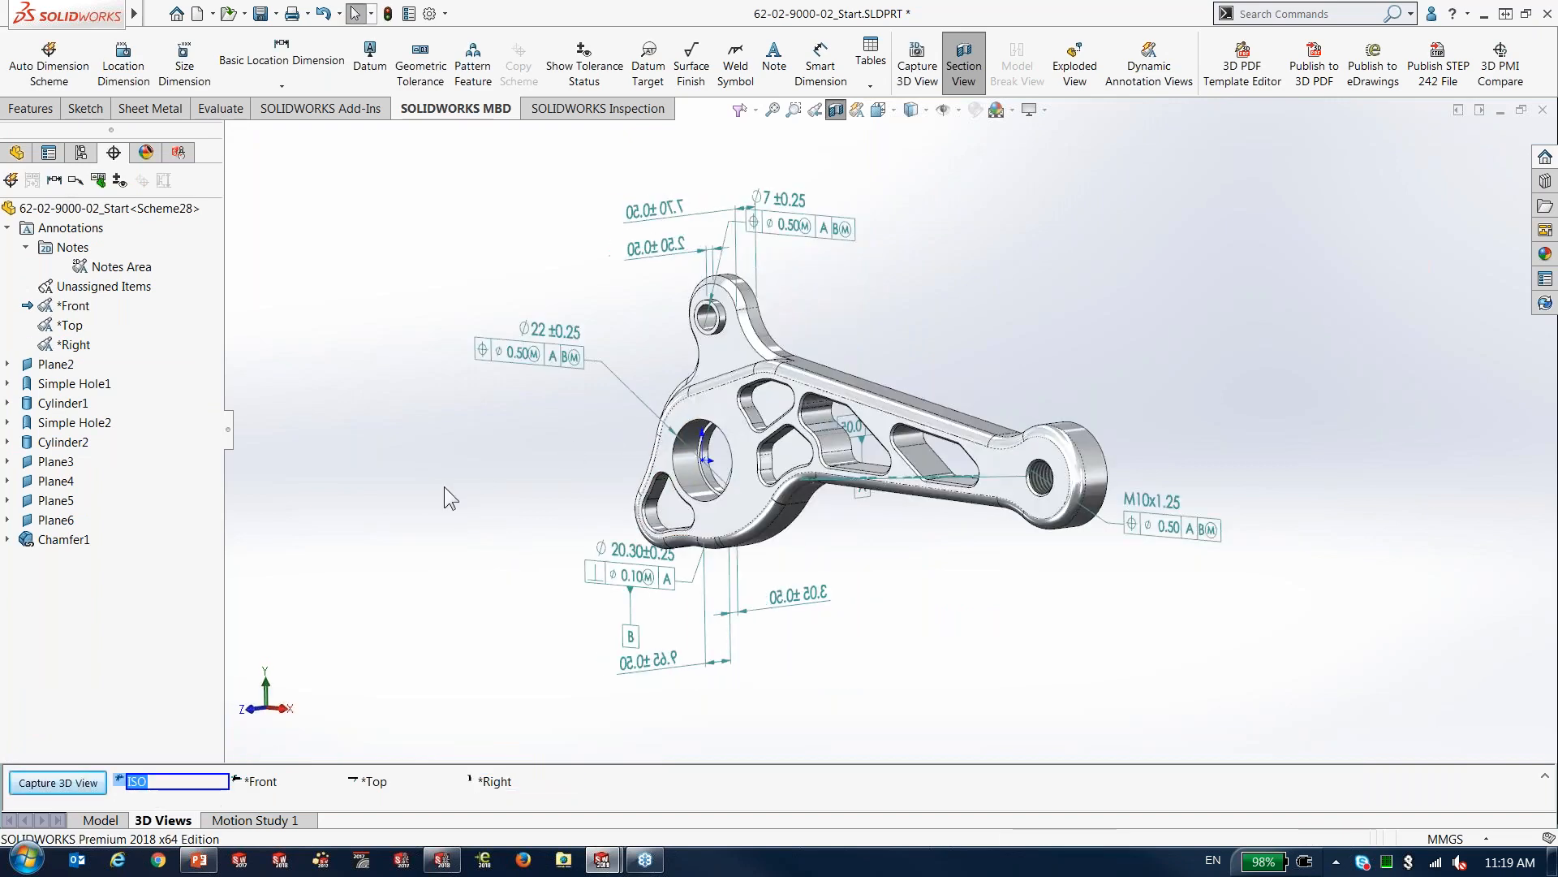
{"action": "double_click", "coordinate": [262, 782]}
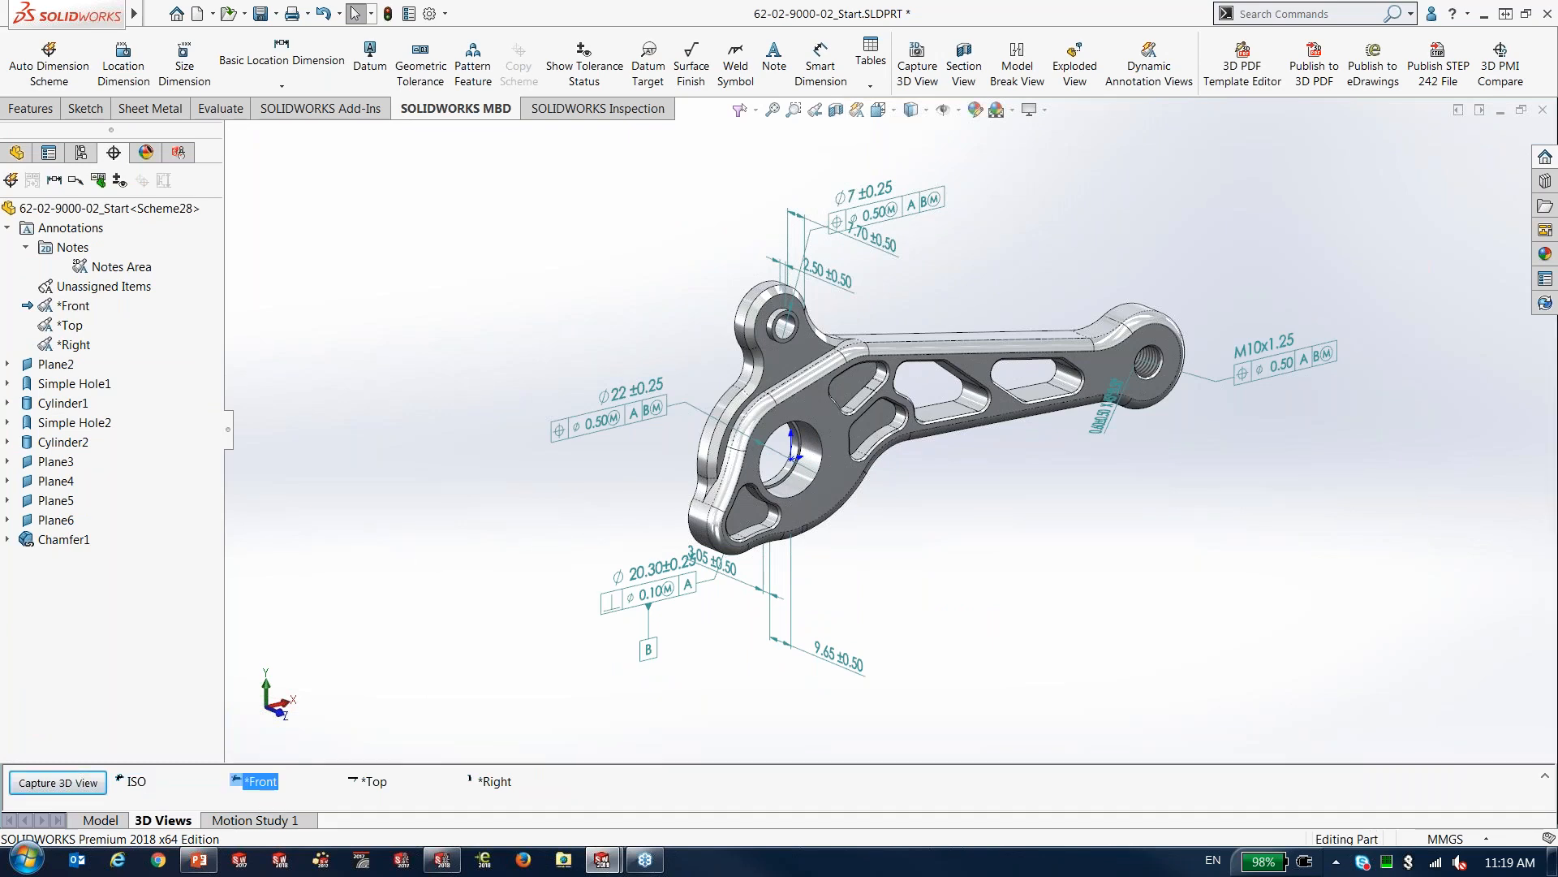
{"action": "double_click", "coordinate": [374, 782]}
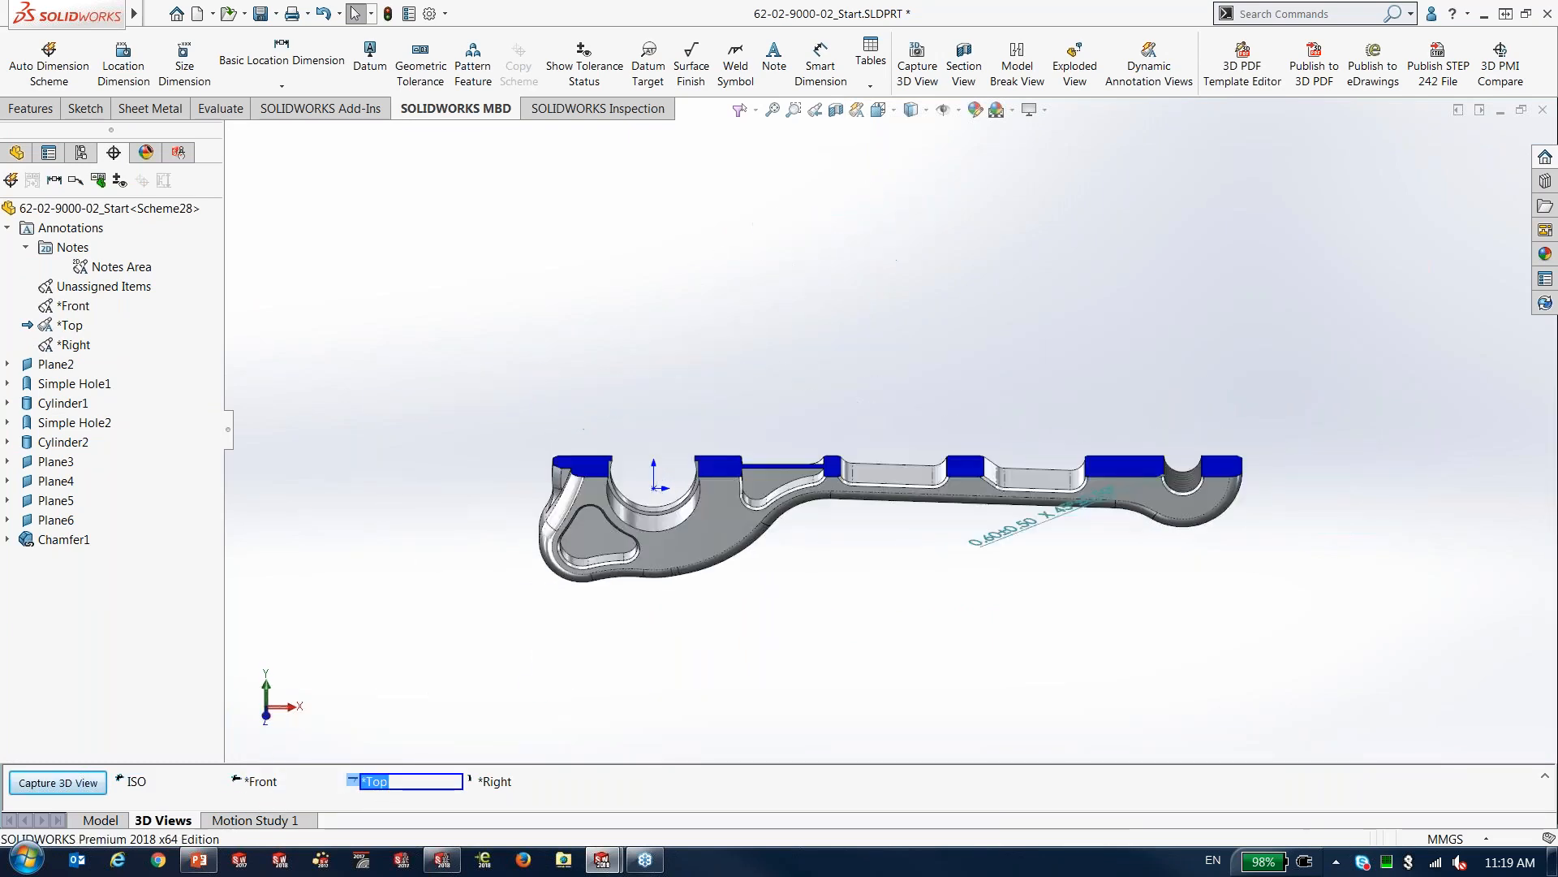
{"action": "double_click", "coordinate": [496, 787]}
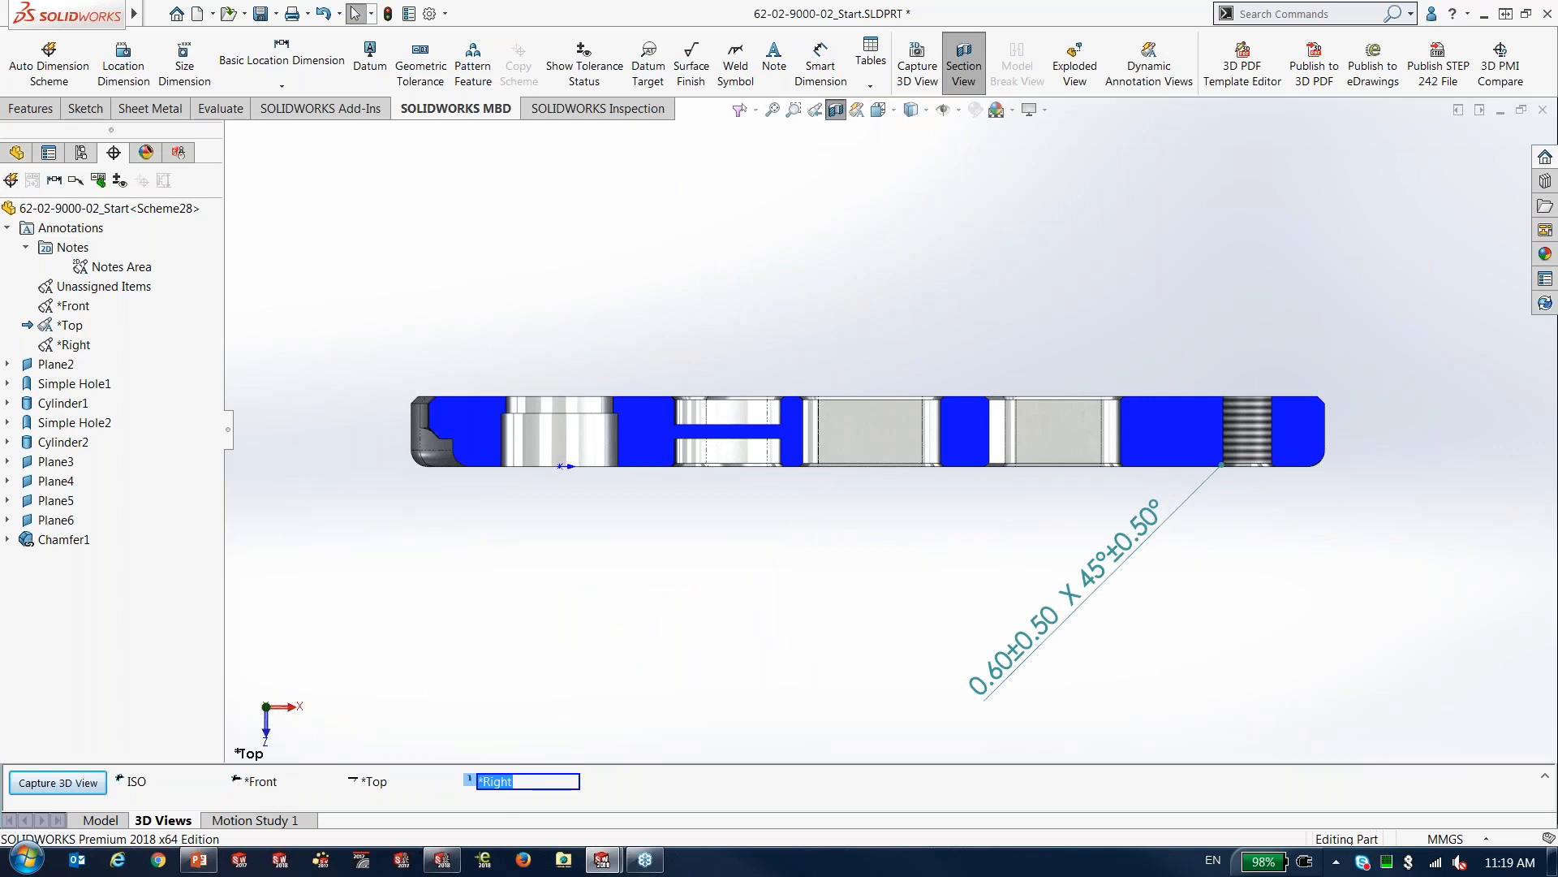
Activate the ISO 3D view and examine the bracket's tolerance status colouring from several angles, switching the display off when done
{"action": "double_click", "coordinate": [138, 783]}
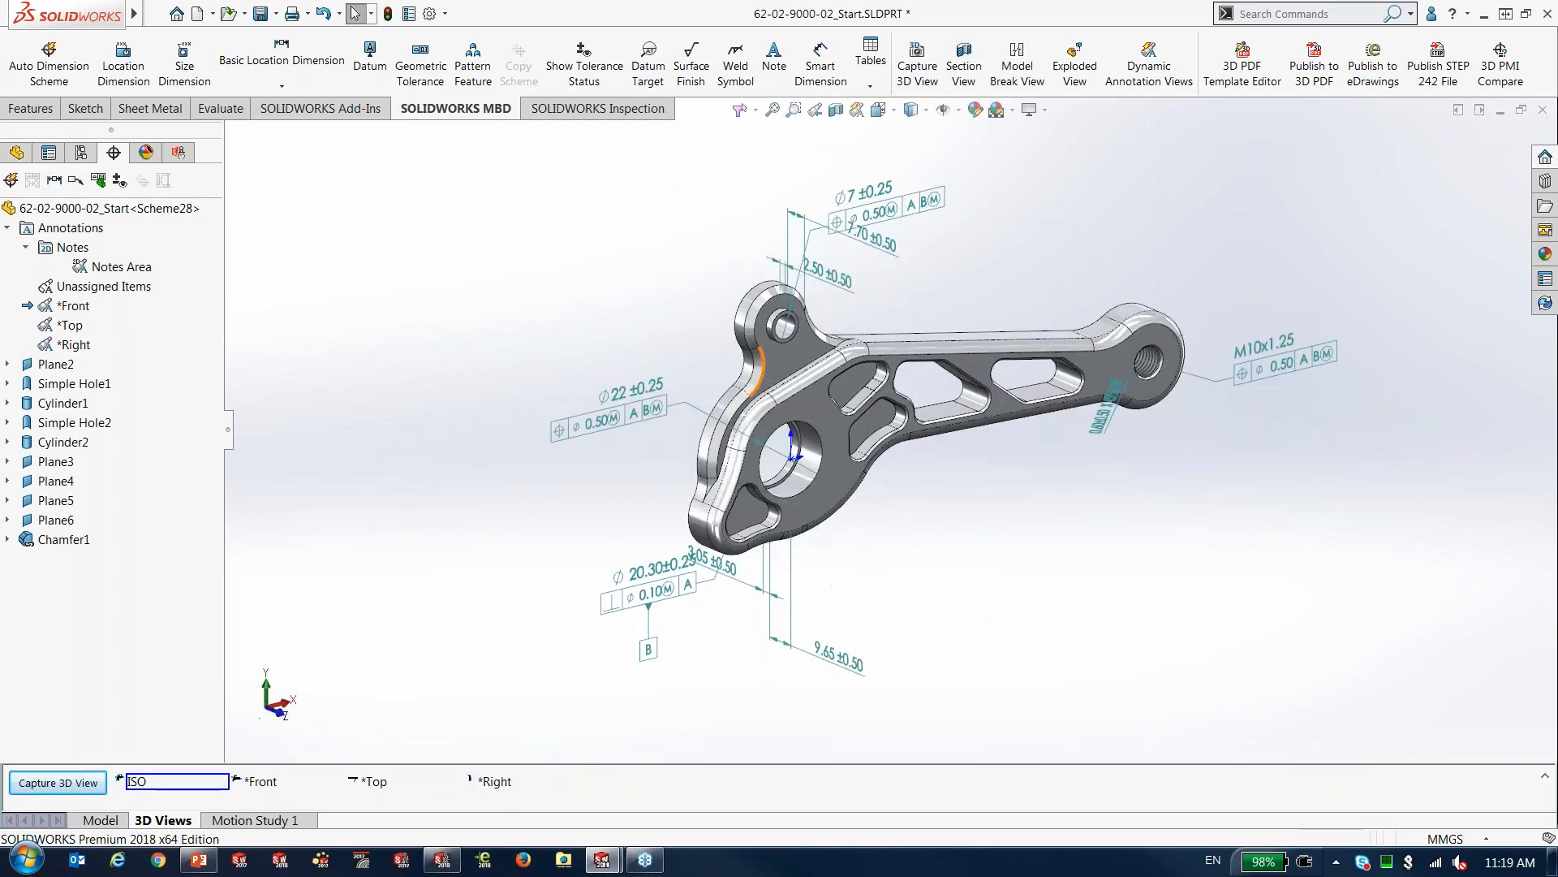
{"action": "middle_click_drag", "start_coordinate": [1036, 220], "coordinate": [923, 231]}
{"action": "scroll", "coordinate": [971, 203], "scroll_direction": "down", "scroll_amount": 1}
{"action": "left_click", "coordinate": [575, 64]}
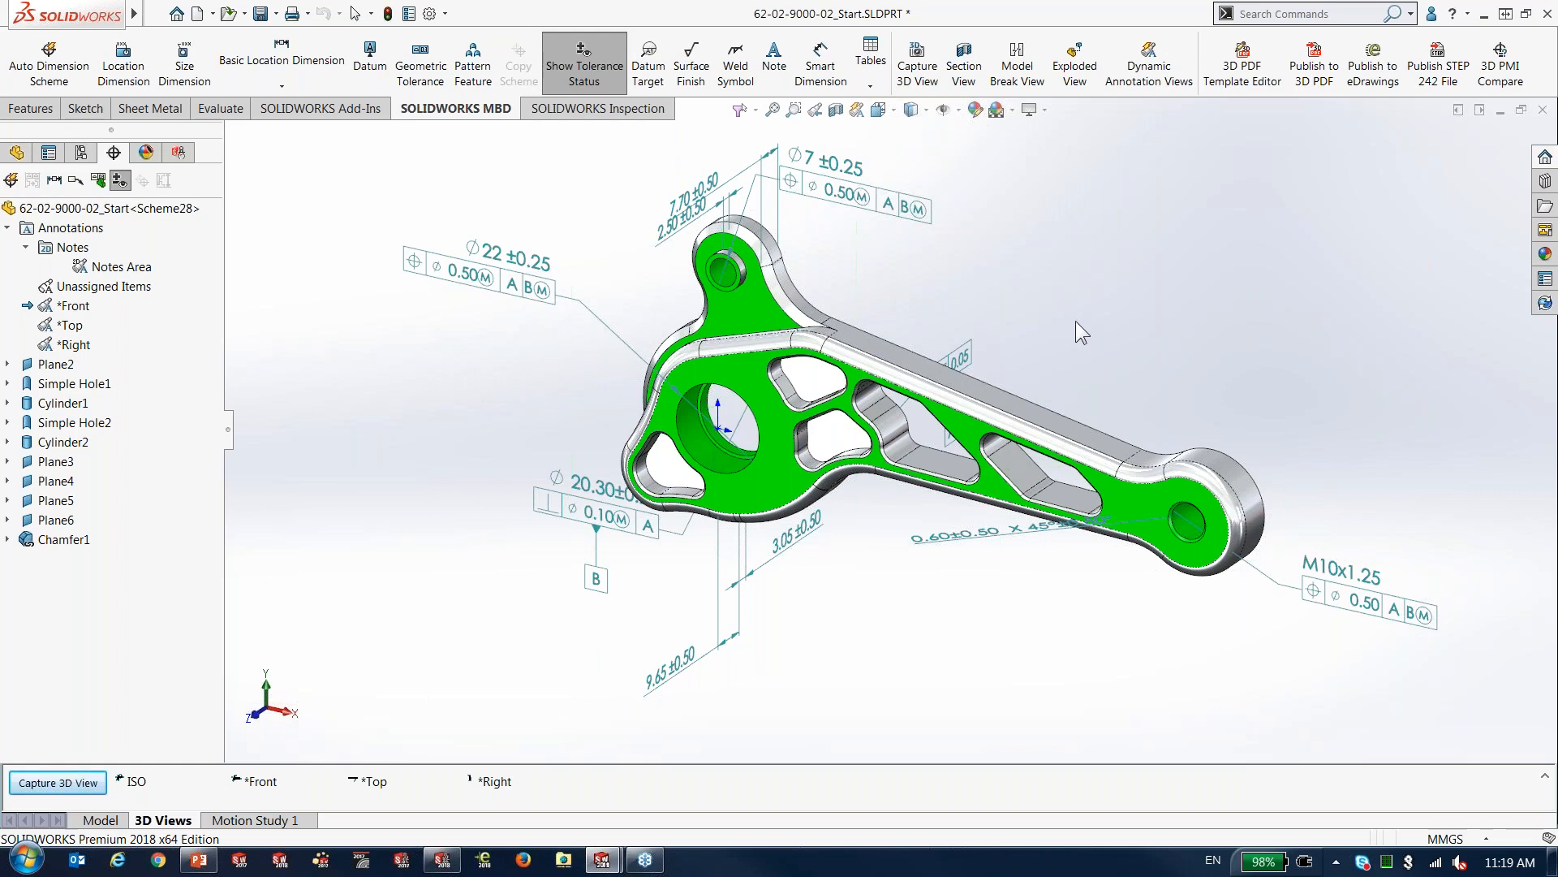
{"action": "mouse_move", "coordinate": [1094, 338]}
{"action": "middle_mouse_down"}
{"action": "mouse_move", "coordinate": [1106, 300]}
{"action": "mouse_move", "coordinate": [922, 309]}
{"action": "mouse_move", "coordinate": [1070, 305]}
{"action": "middle_mouse_up"}
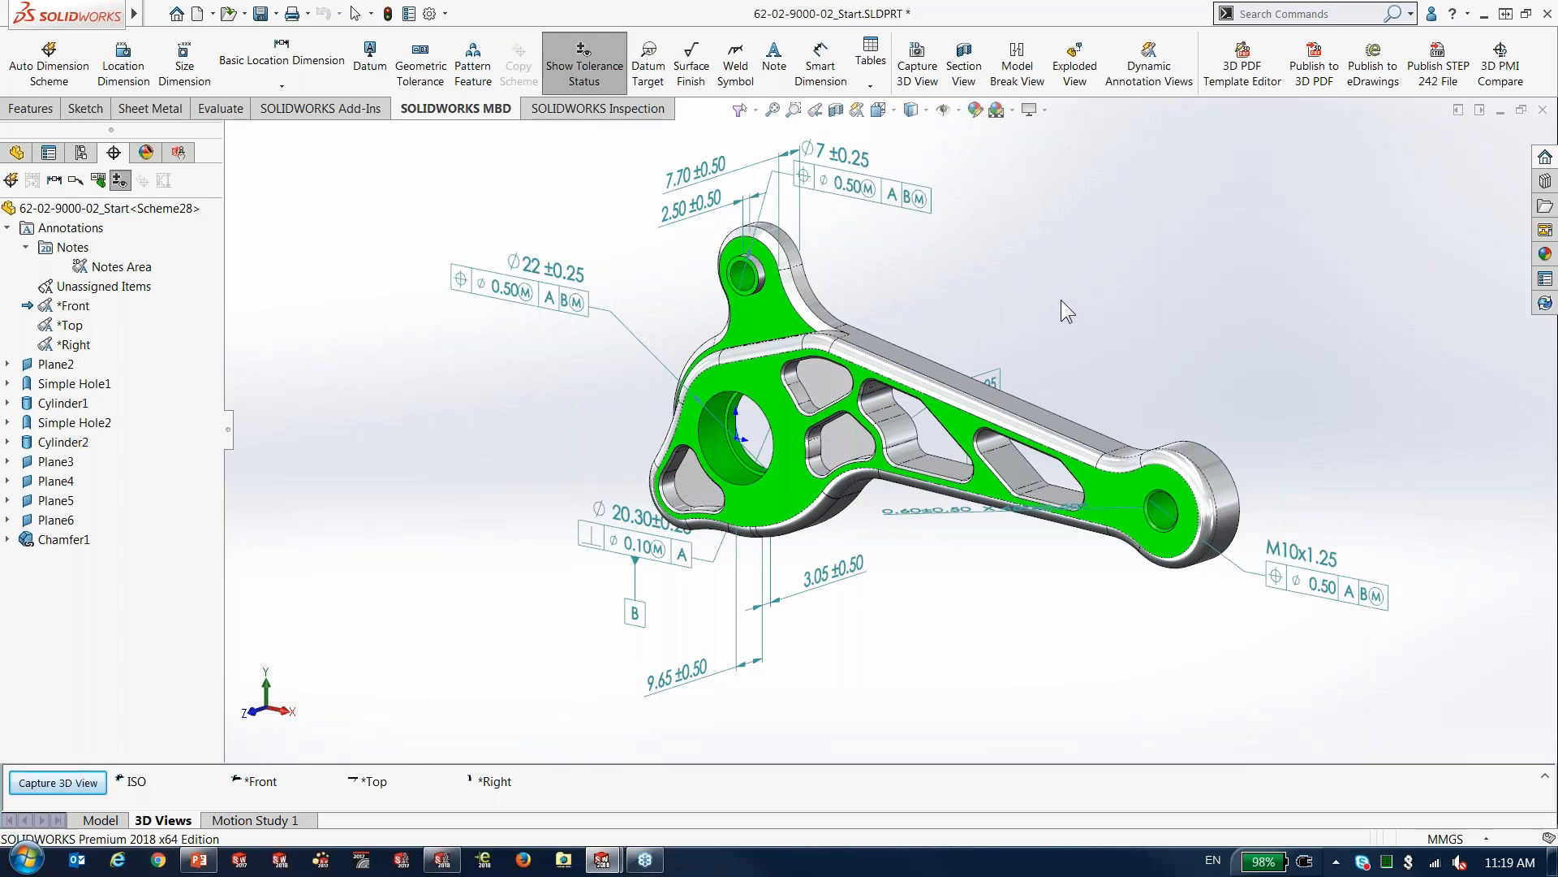
{"action": "left_click", "coordinate": [589, 80]}
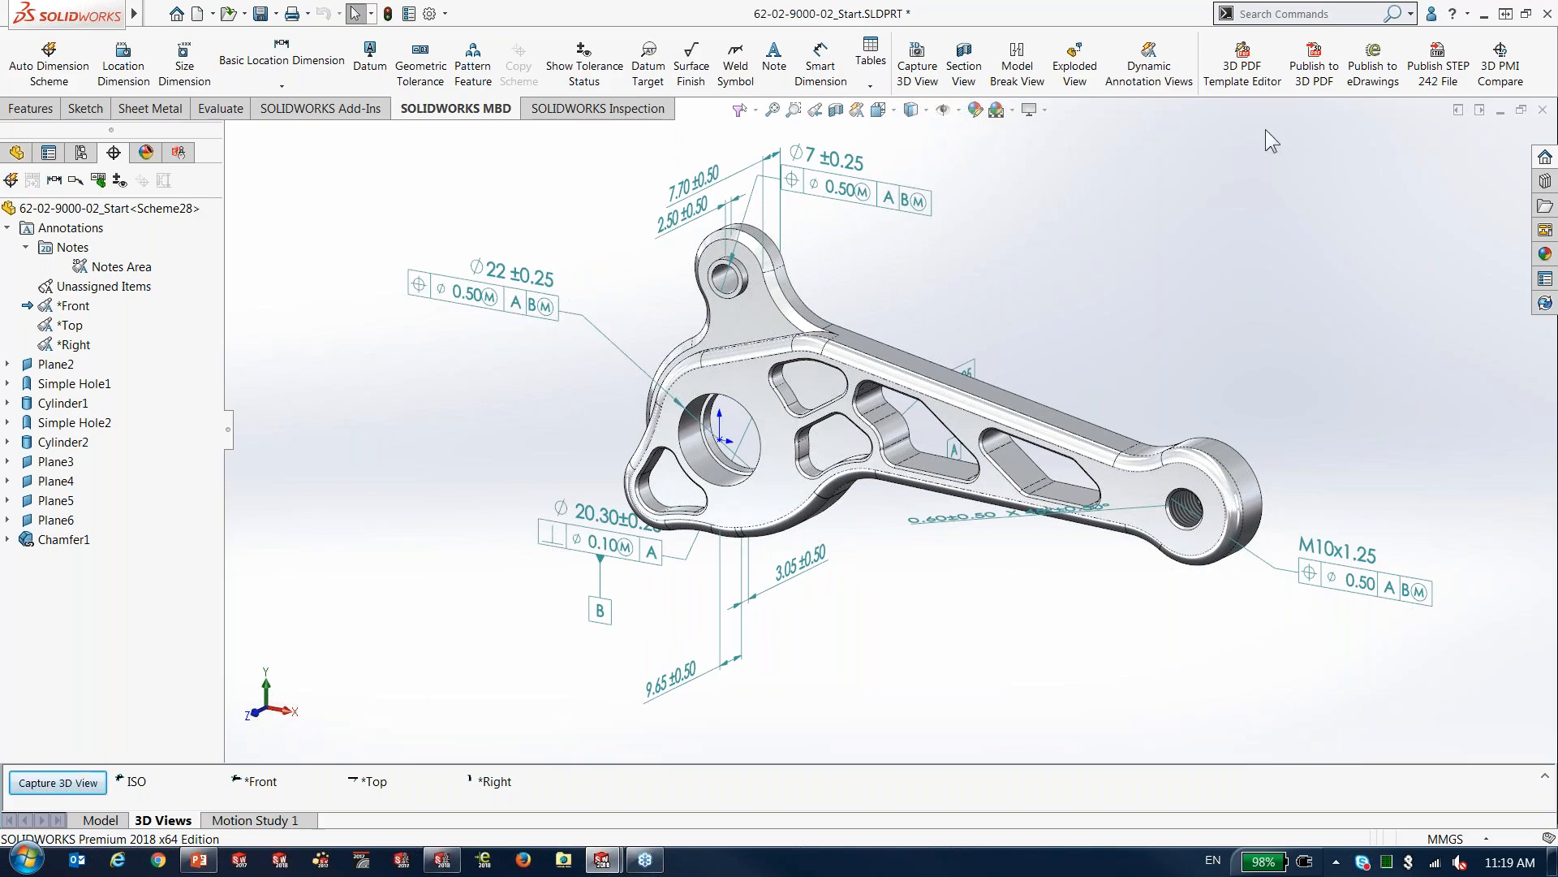
{"action": "left_click", "coordinate": [1485, 14]}
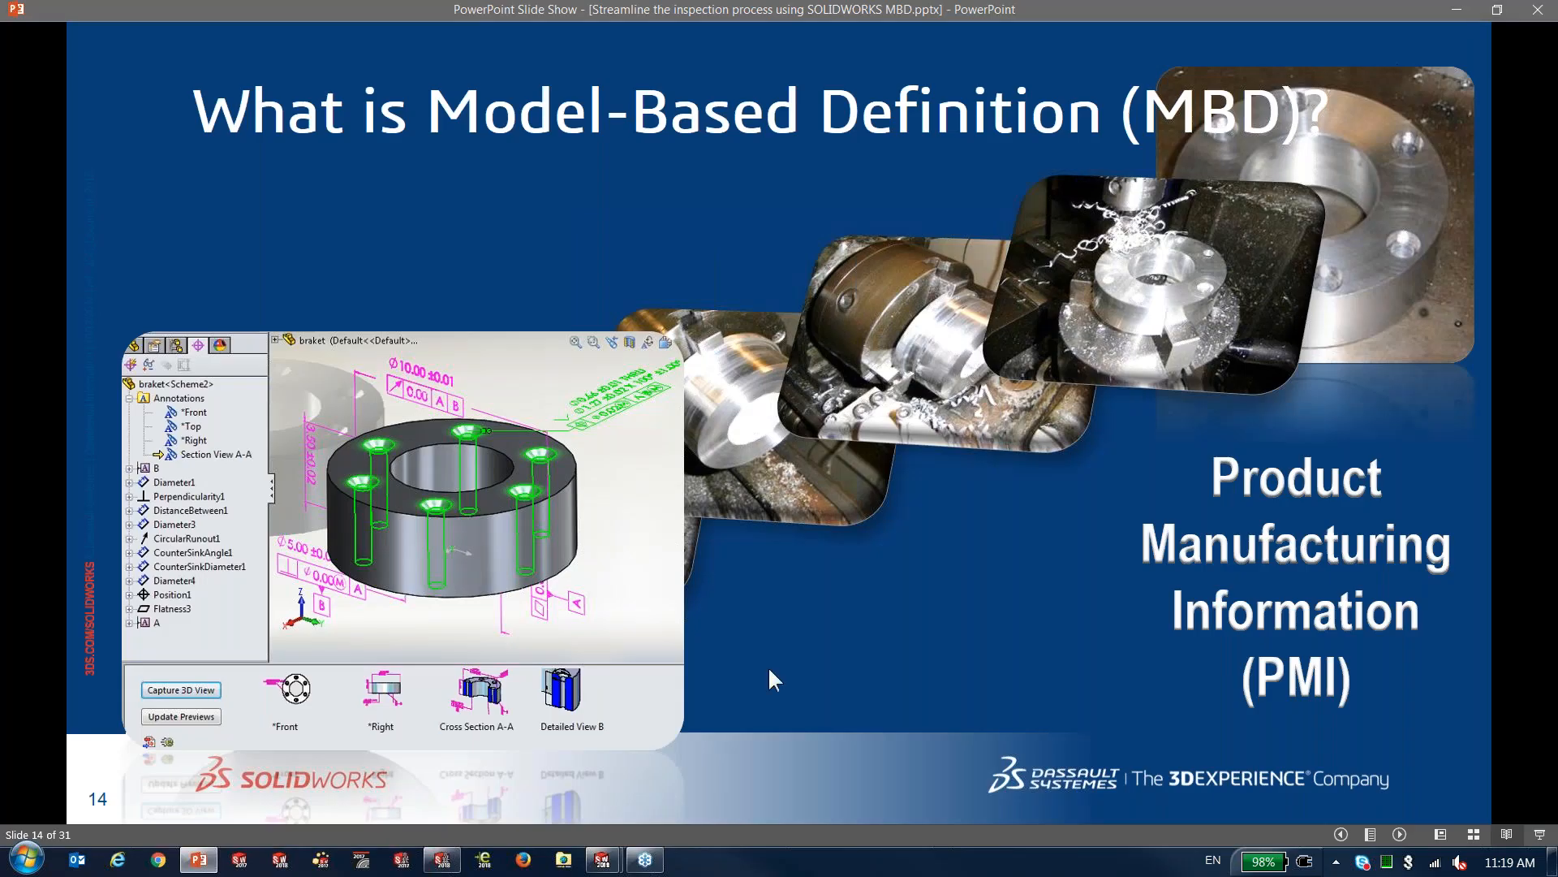
{"action": "left_click", "coordinate": [762, 769]}
{"action": "left_click", "coordinate": [763, 770]}
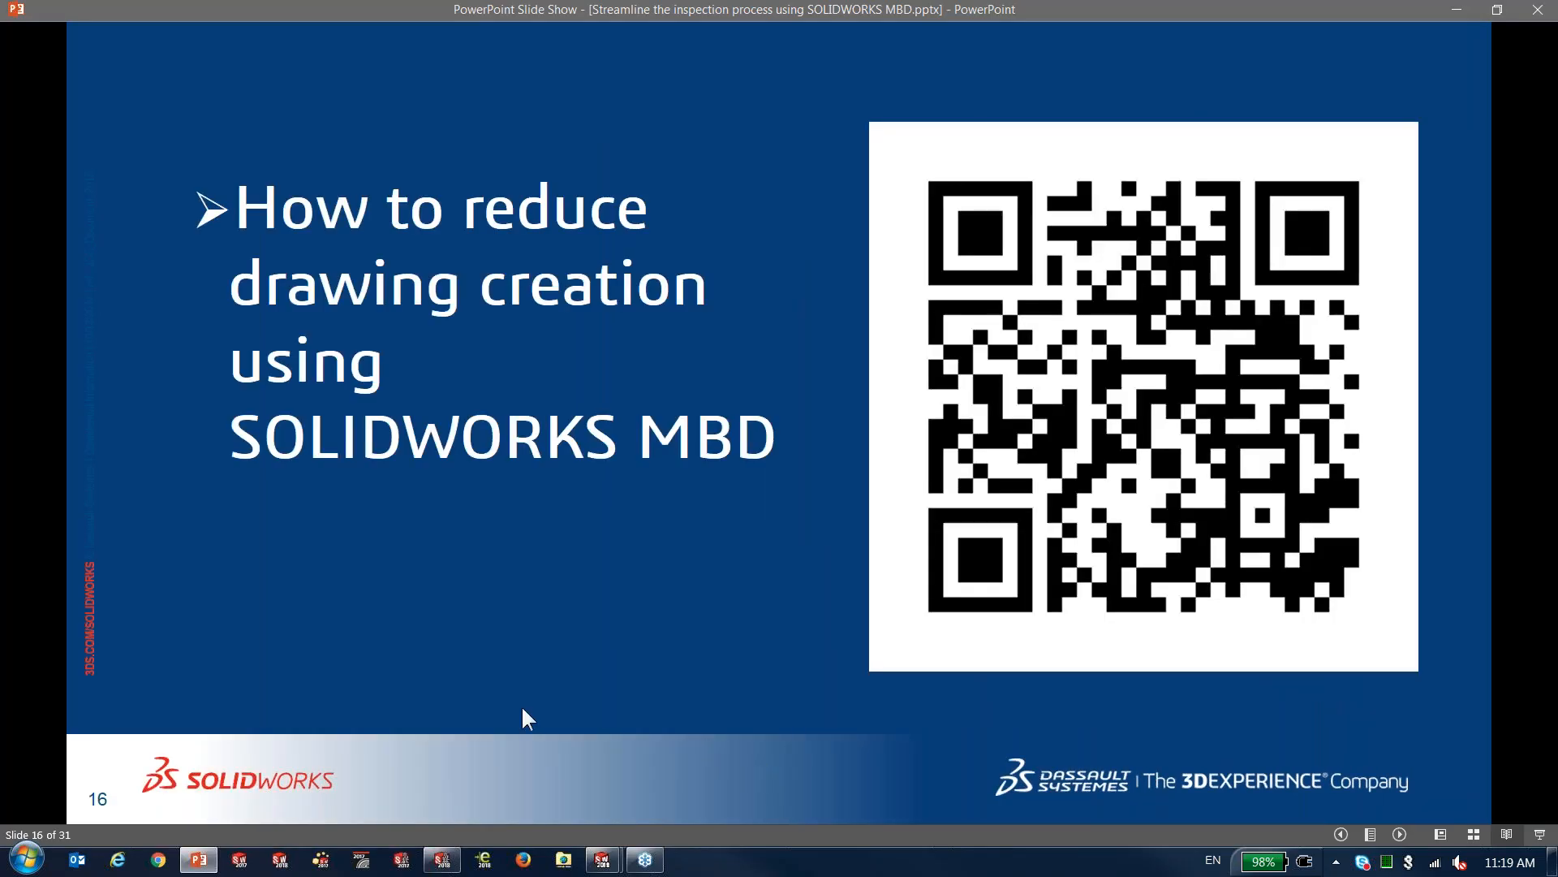
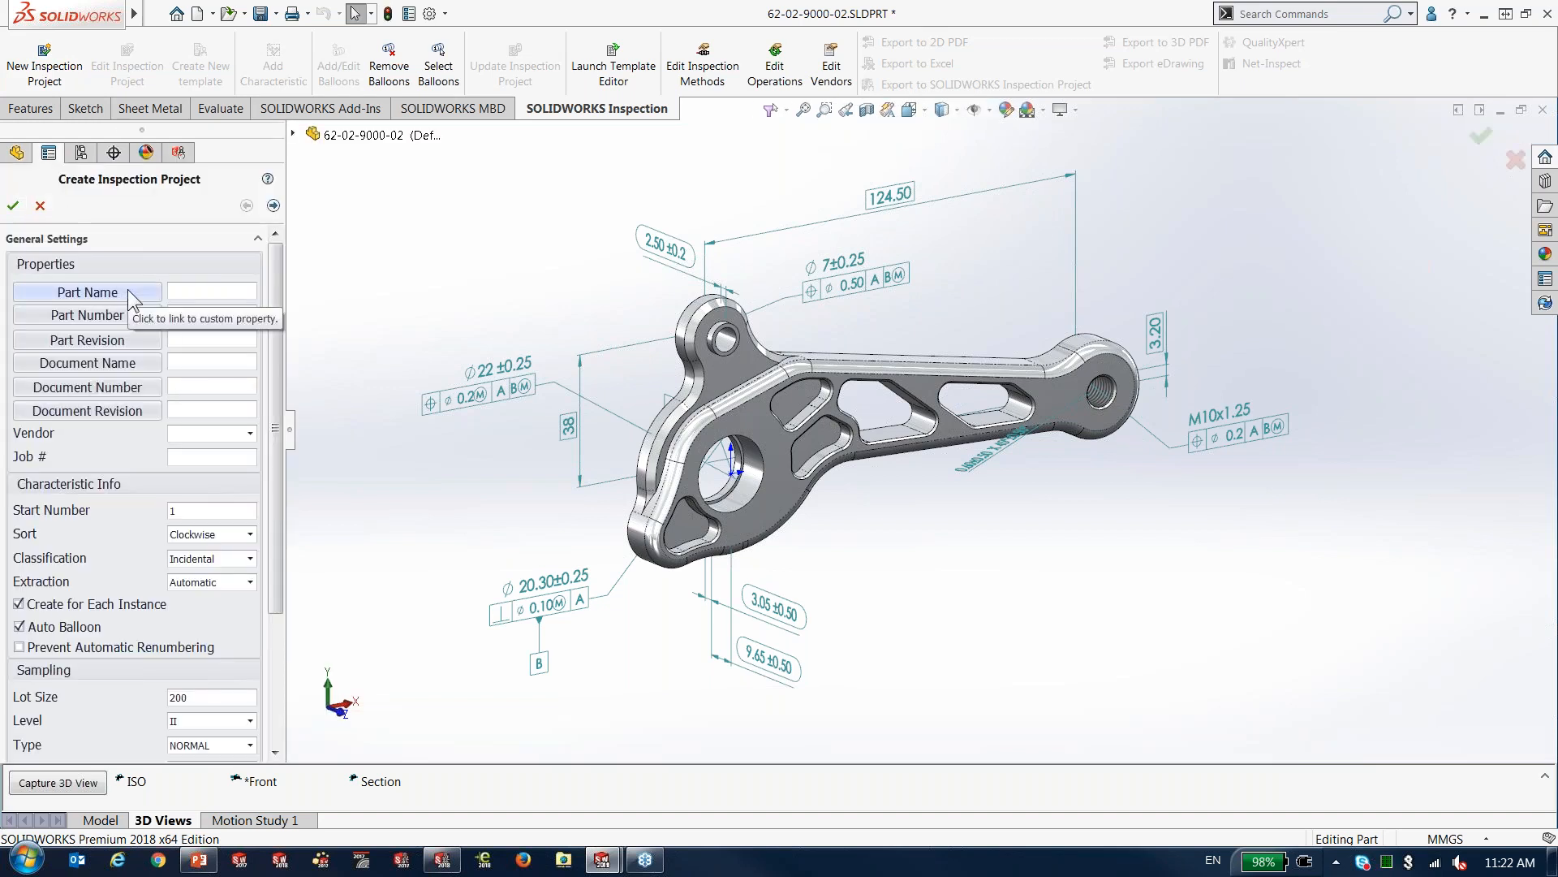
Link the inspection project's Part Name to the Description property, Part Number to PartNo and Part Revision to Revision
{"action": "left_click", "coordinate": [128, 291]}
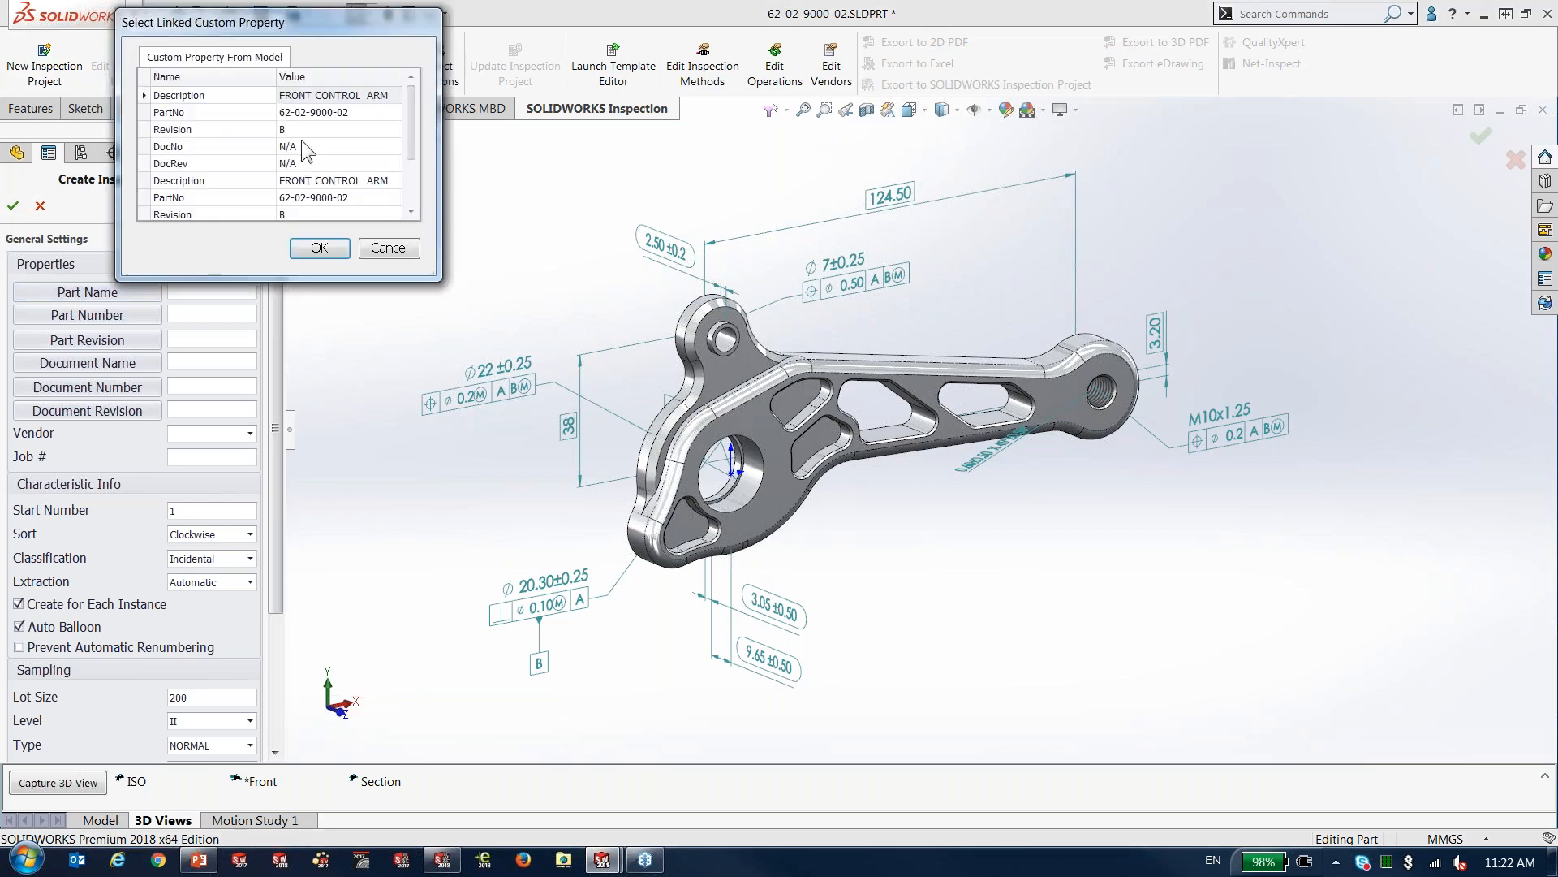
{"action": "double_click", "coordinate": [362, 100]}
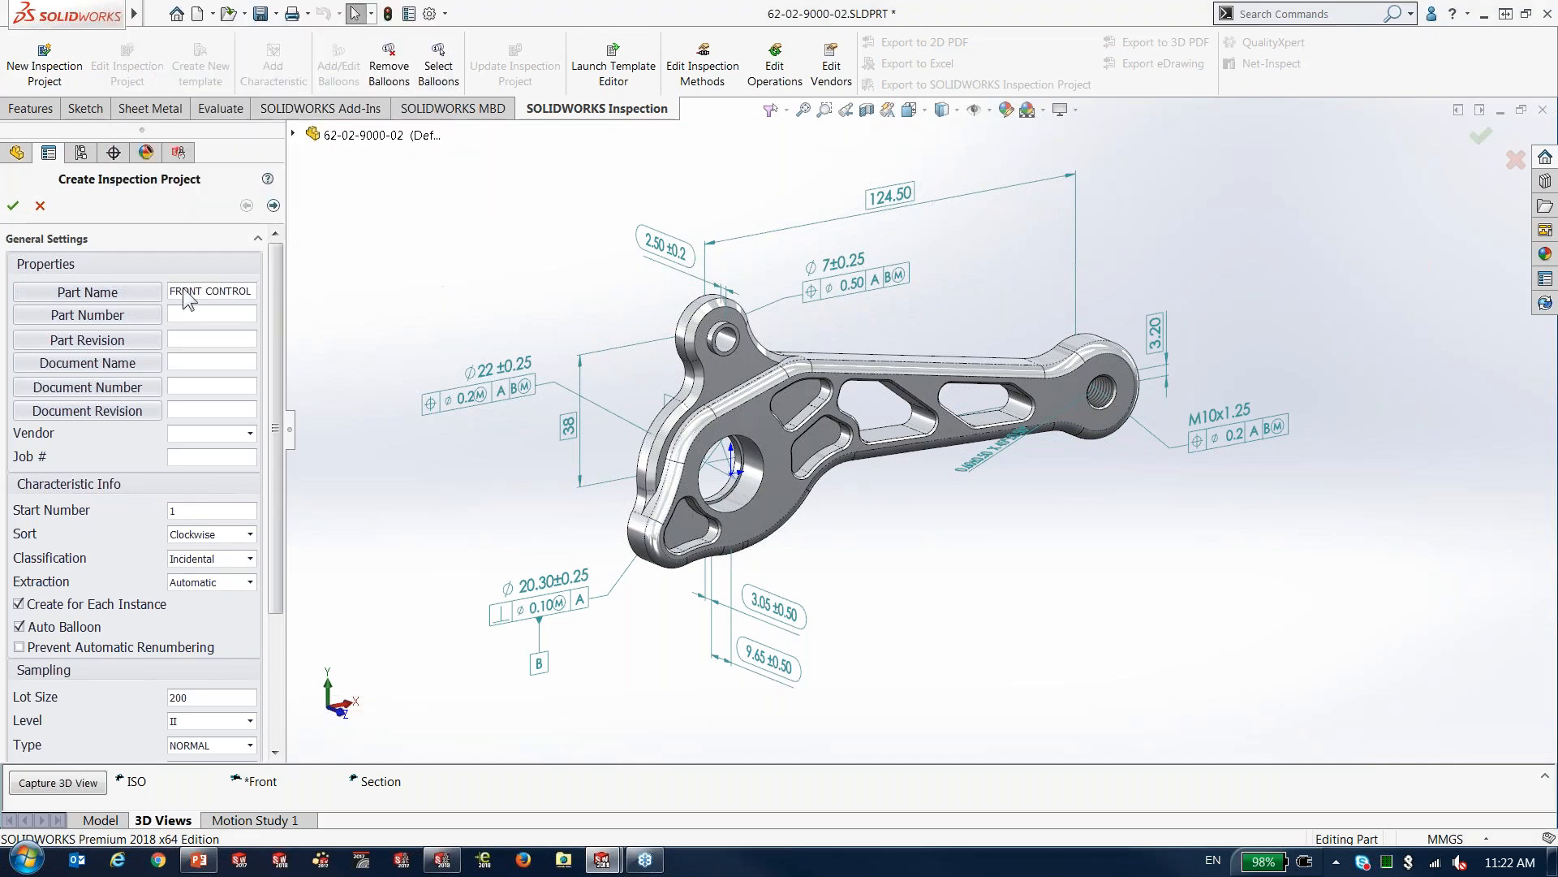
{"action": "left_click", "coordinate": [130, 313]}
{"action": "double_click", "coordinate": [333, 114]}
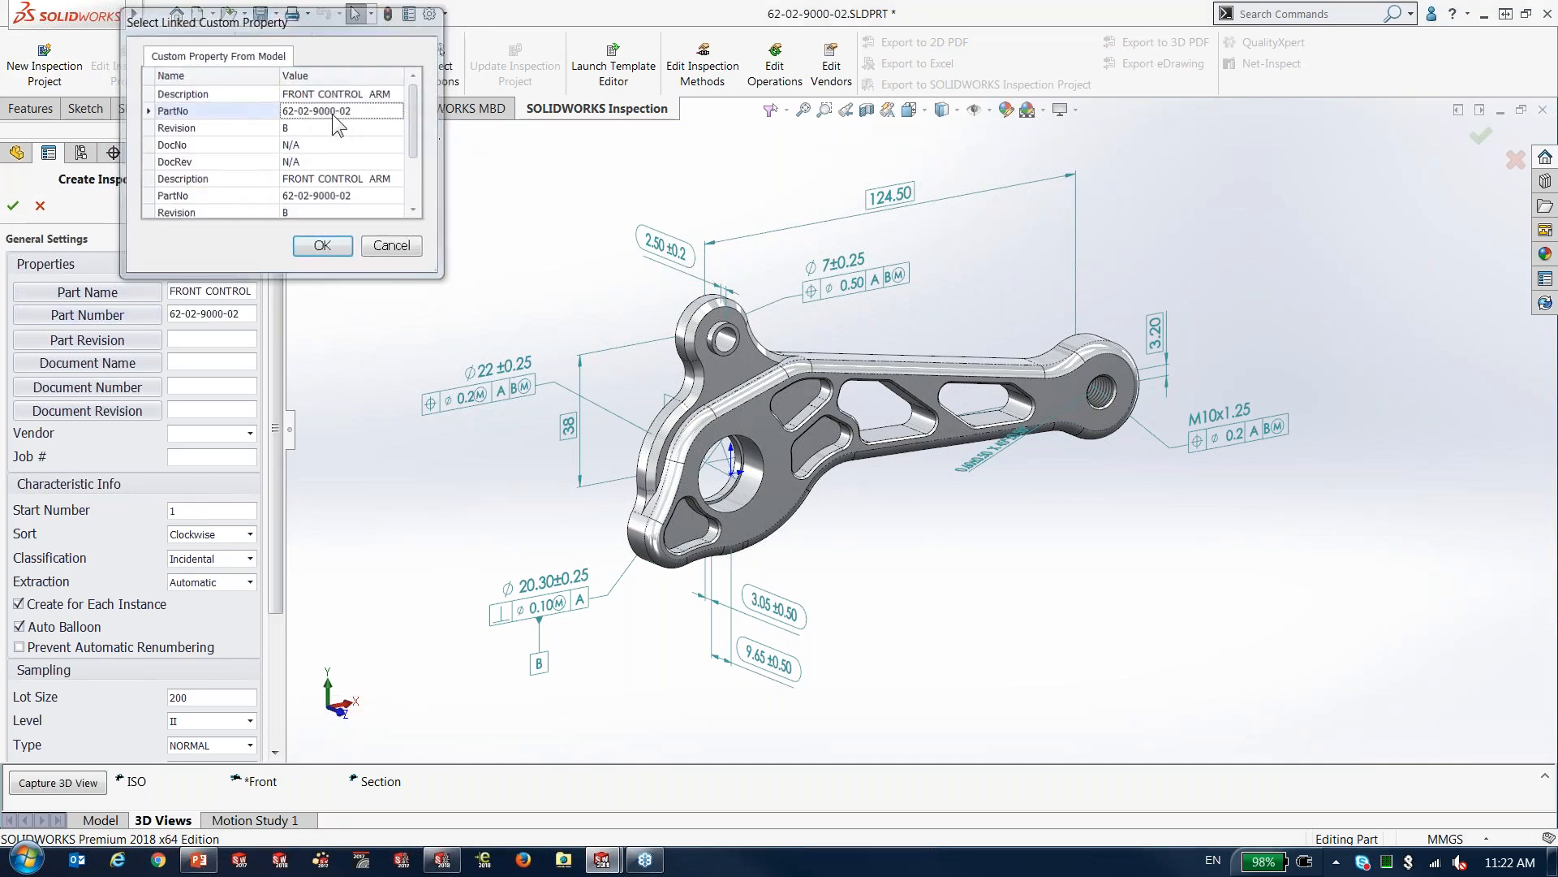
{"action": "left_click", "coordinate": [123, 340]}
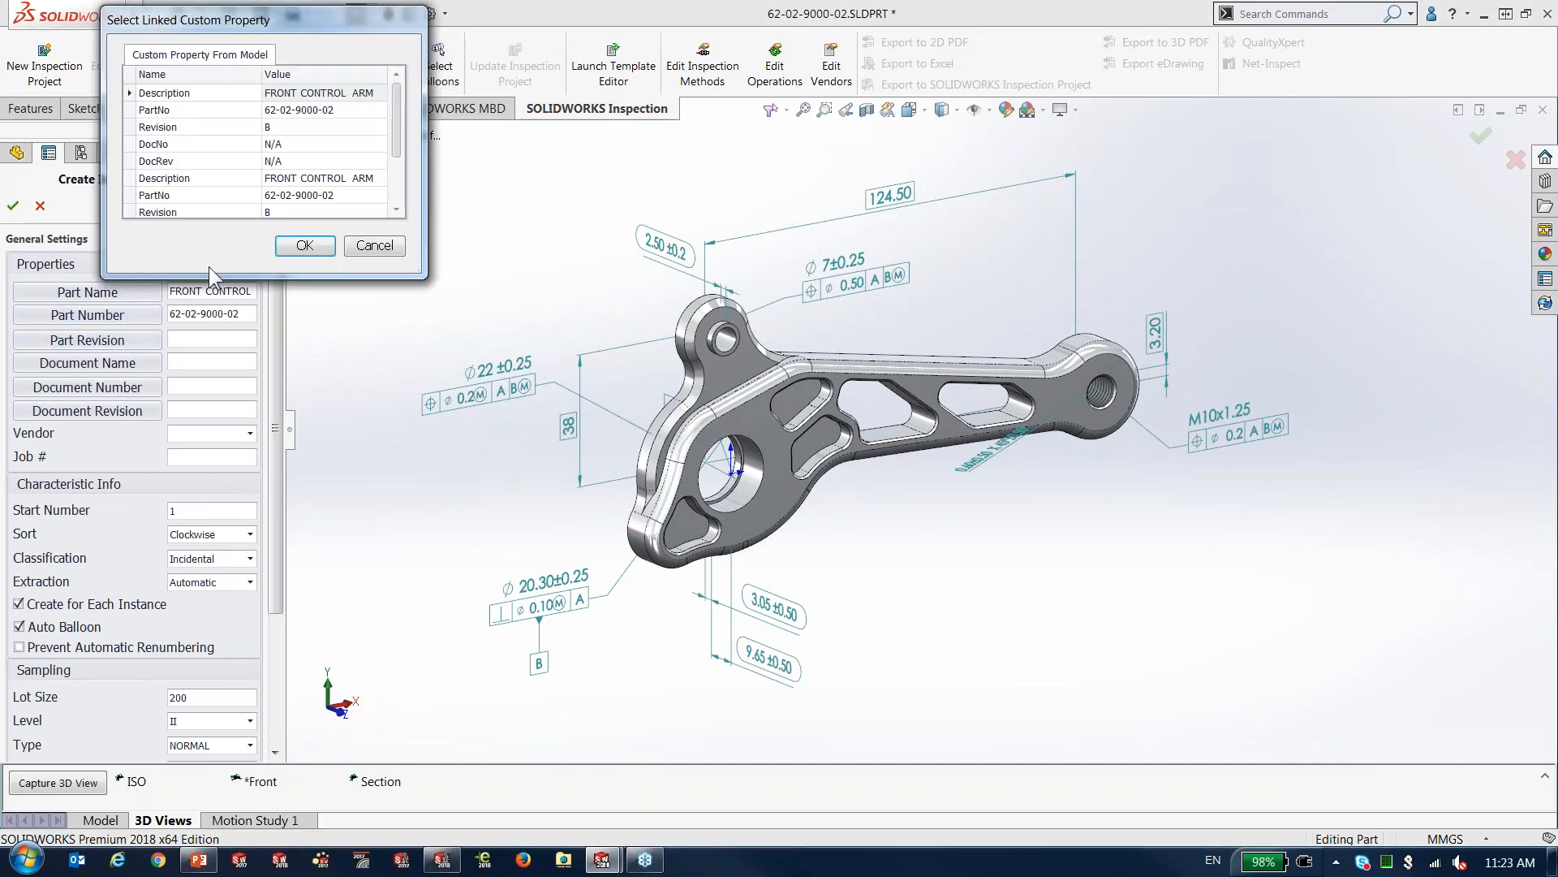
{"action": "double_click", "coordinate": [309, 125]}
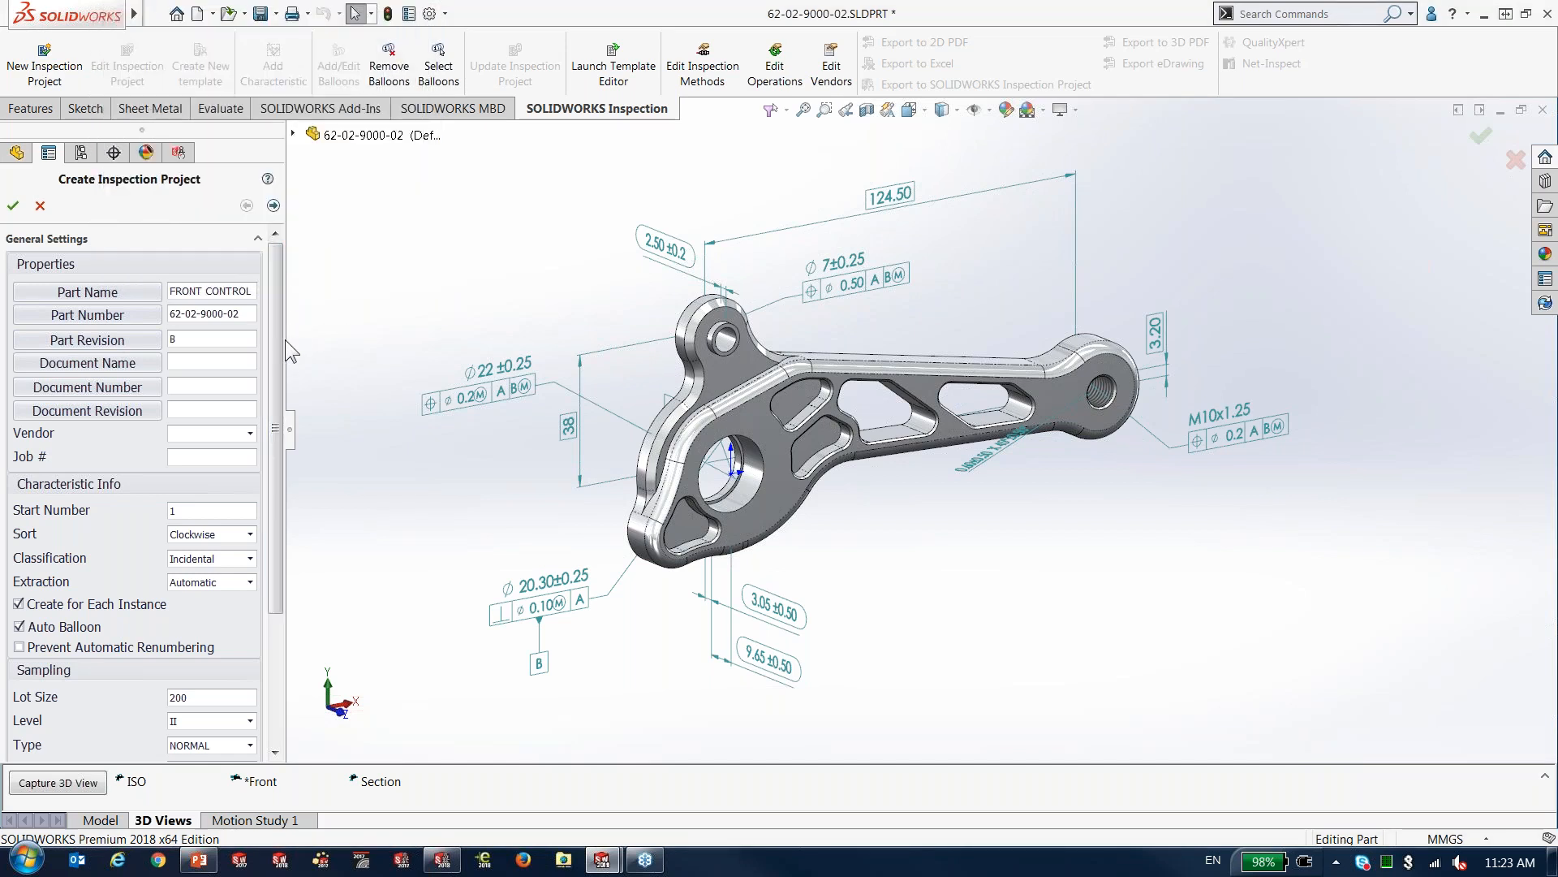
Create the inspection project, keeping the default characteristic, sampling and extraction settings
{"action": "left_click_drag", "start_coordinate": [275, 317], "coordinate": [272, 413]}
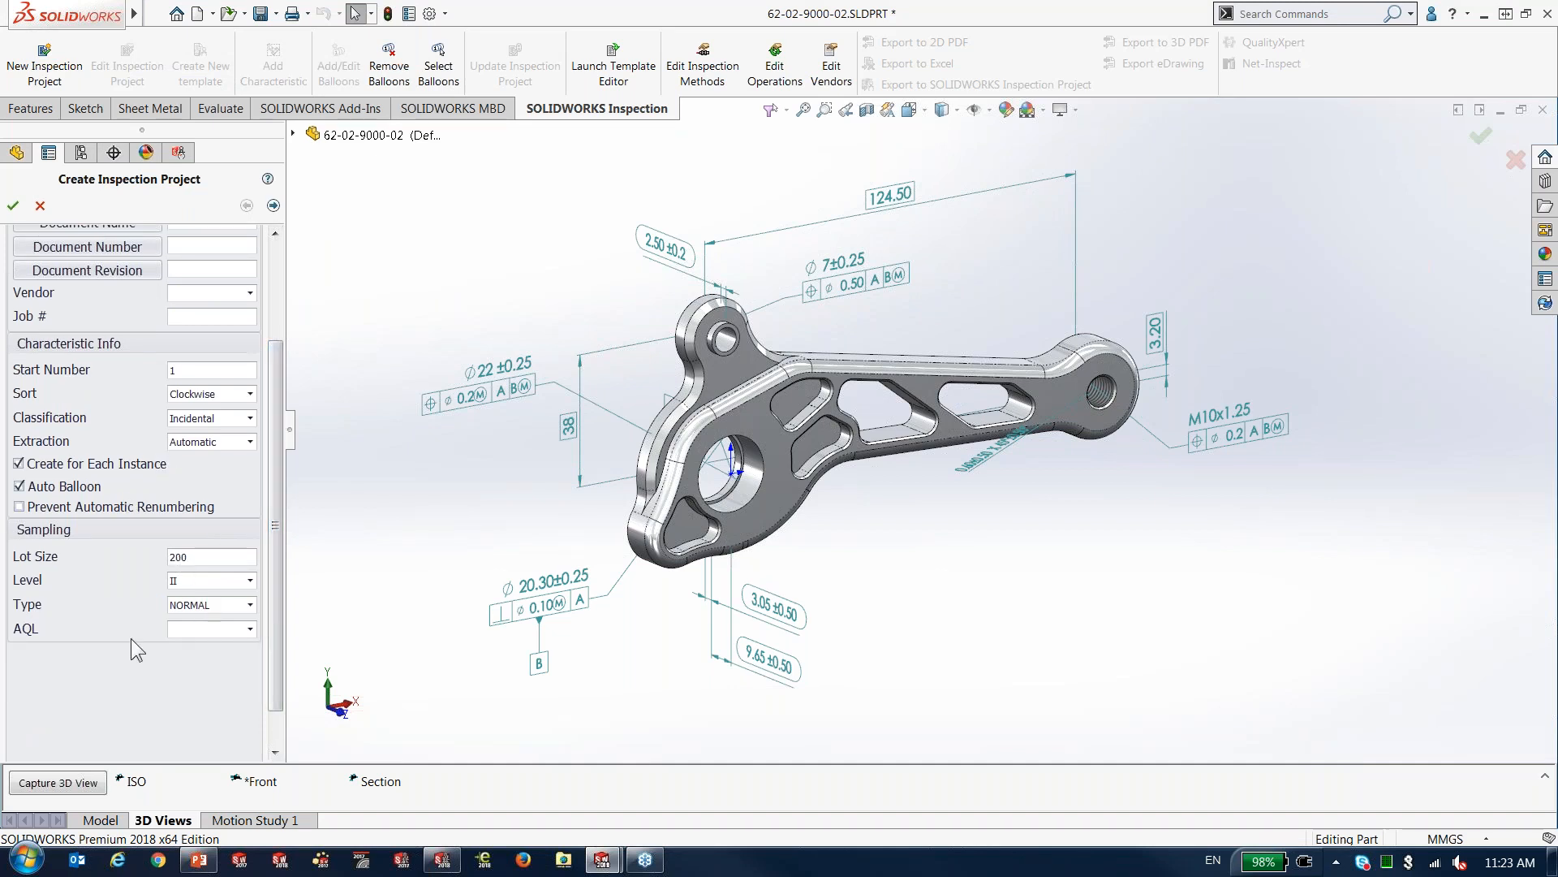
{"action": "left_click", "coordinate": [274, 205]}
{"action": "left_click_drag", "start_coordinate": [276, 406], "coordinate": [284, 265]}
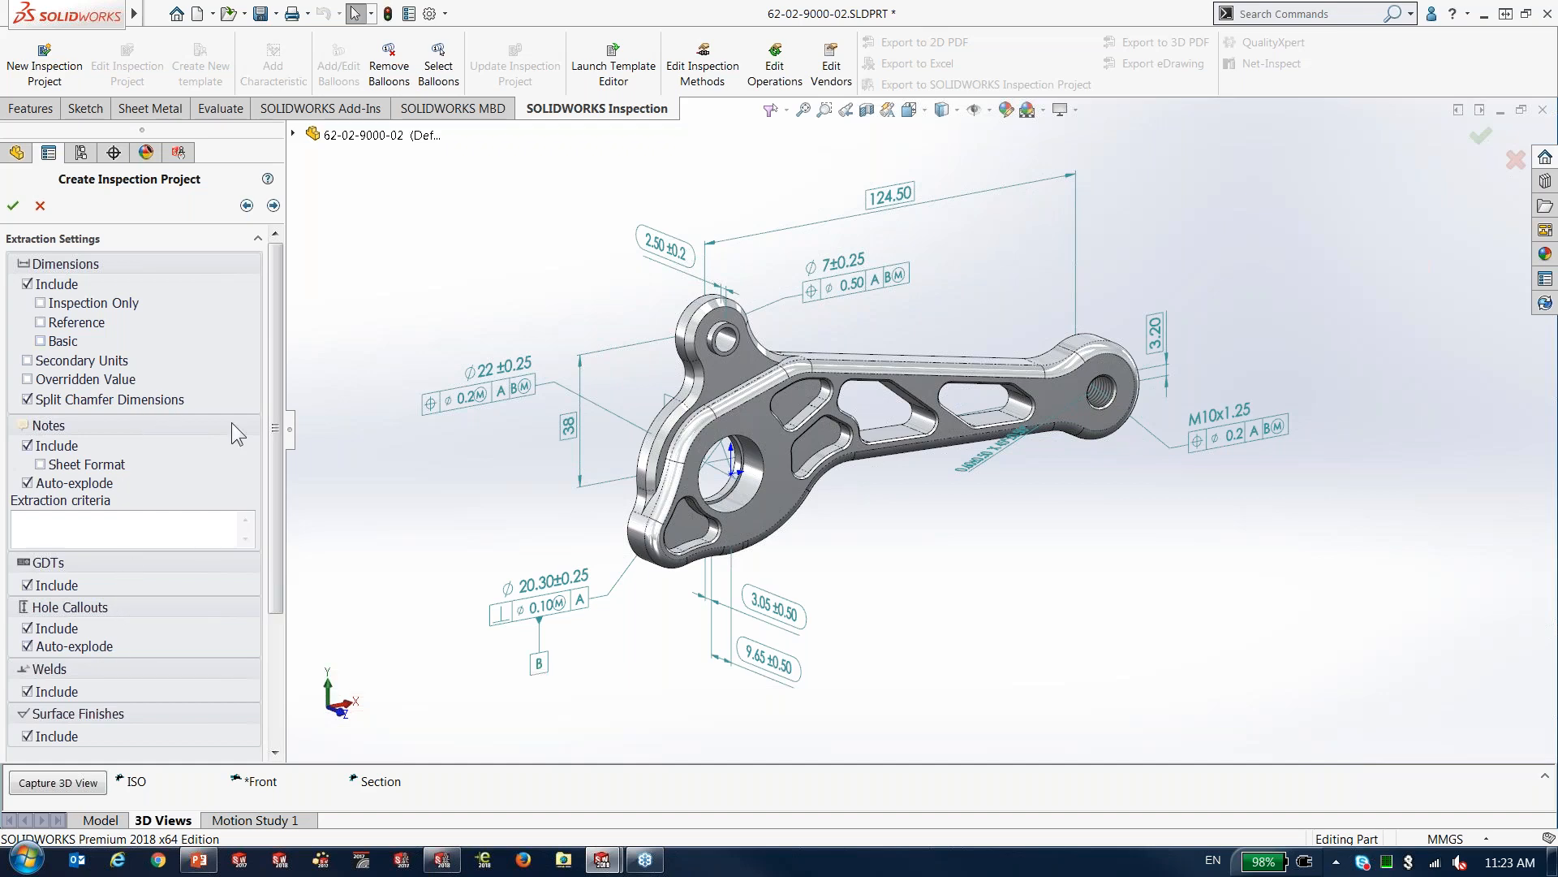
{"action": "left_click", "coordinate": [12, 205]}
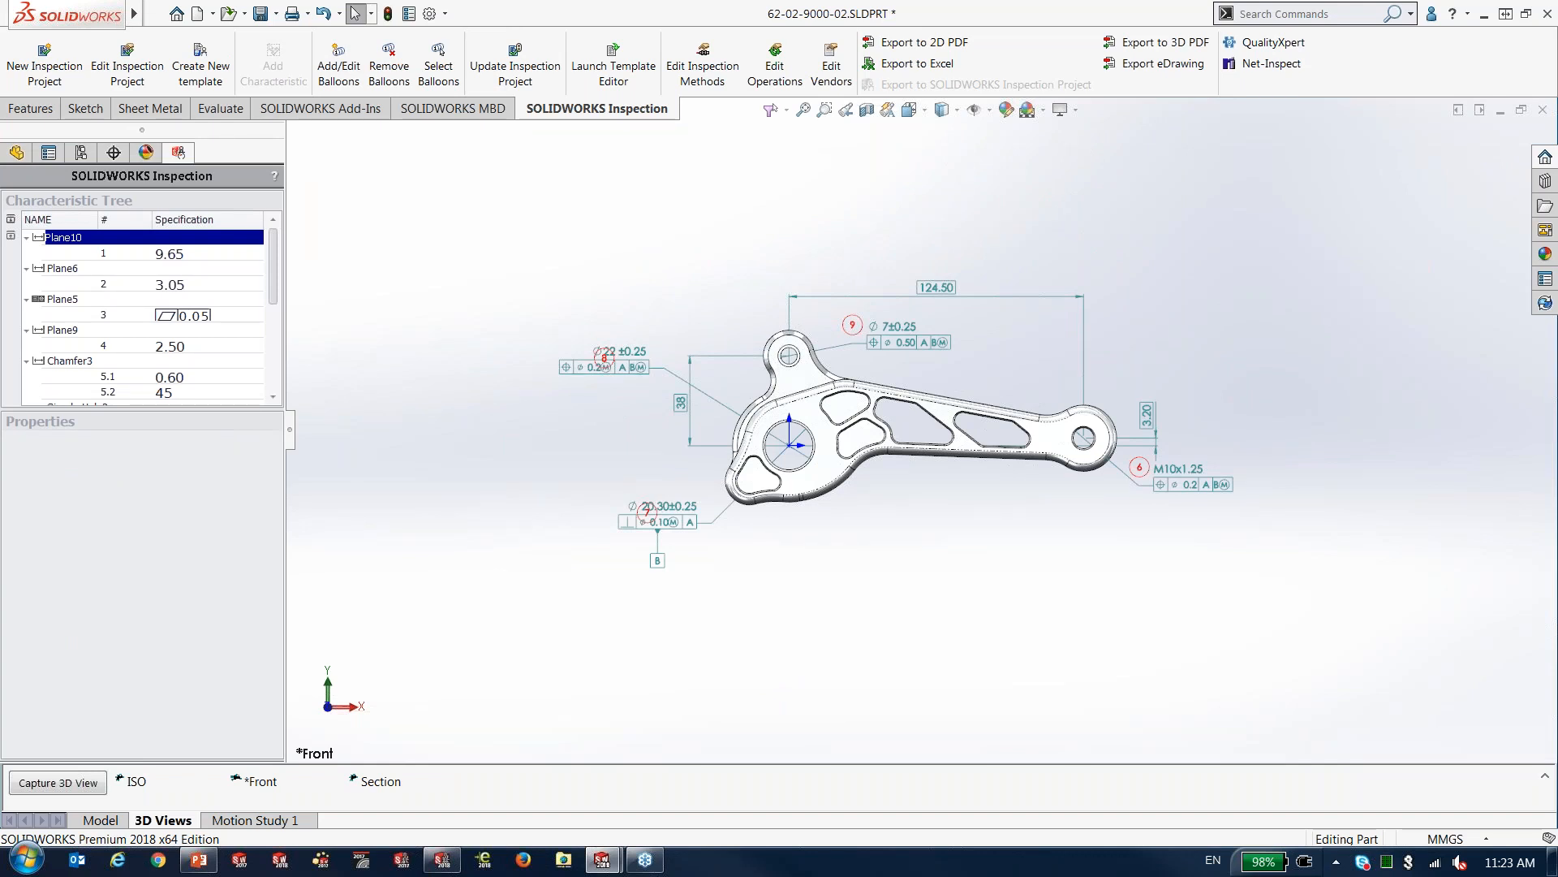
Activate the ISO 3D view and examine the properties of the Ø22 ±0.25 characteristic in a widened pane
{"action": "double_click", "coordinate": [135, 783]}
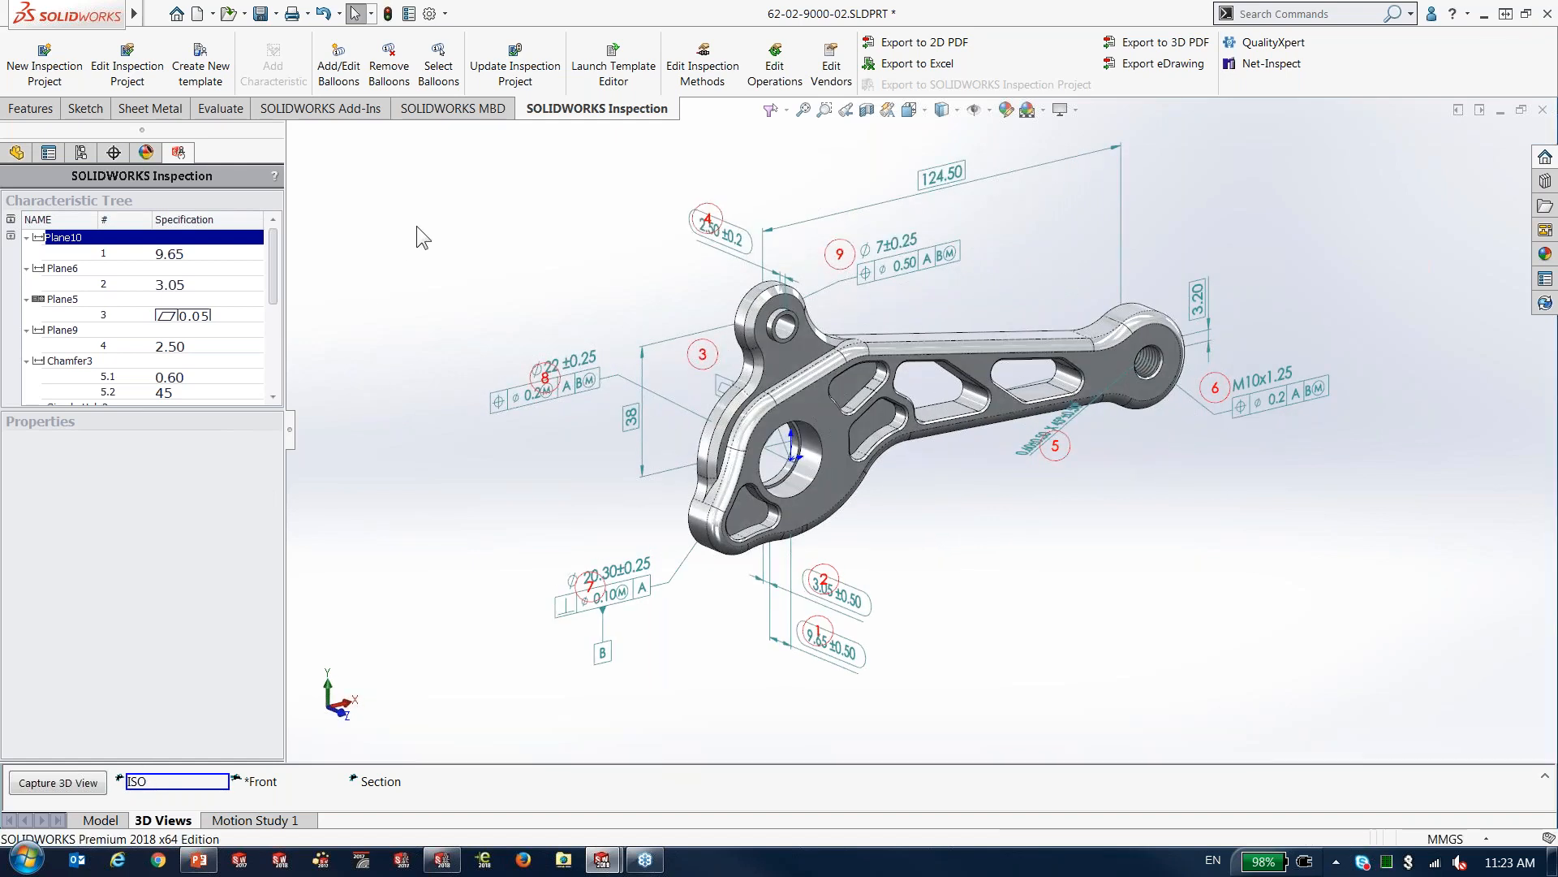
{"action": "left_click", "coordinate": [590, 365]}
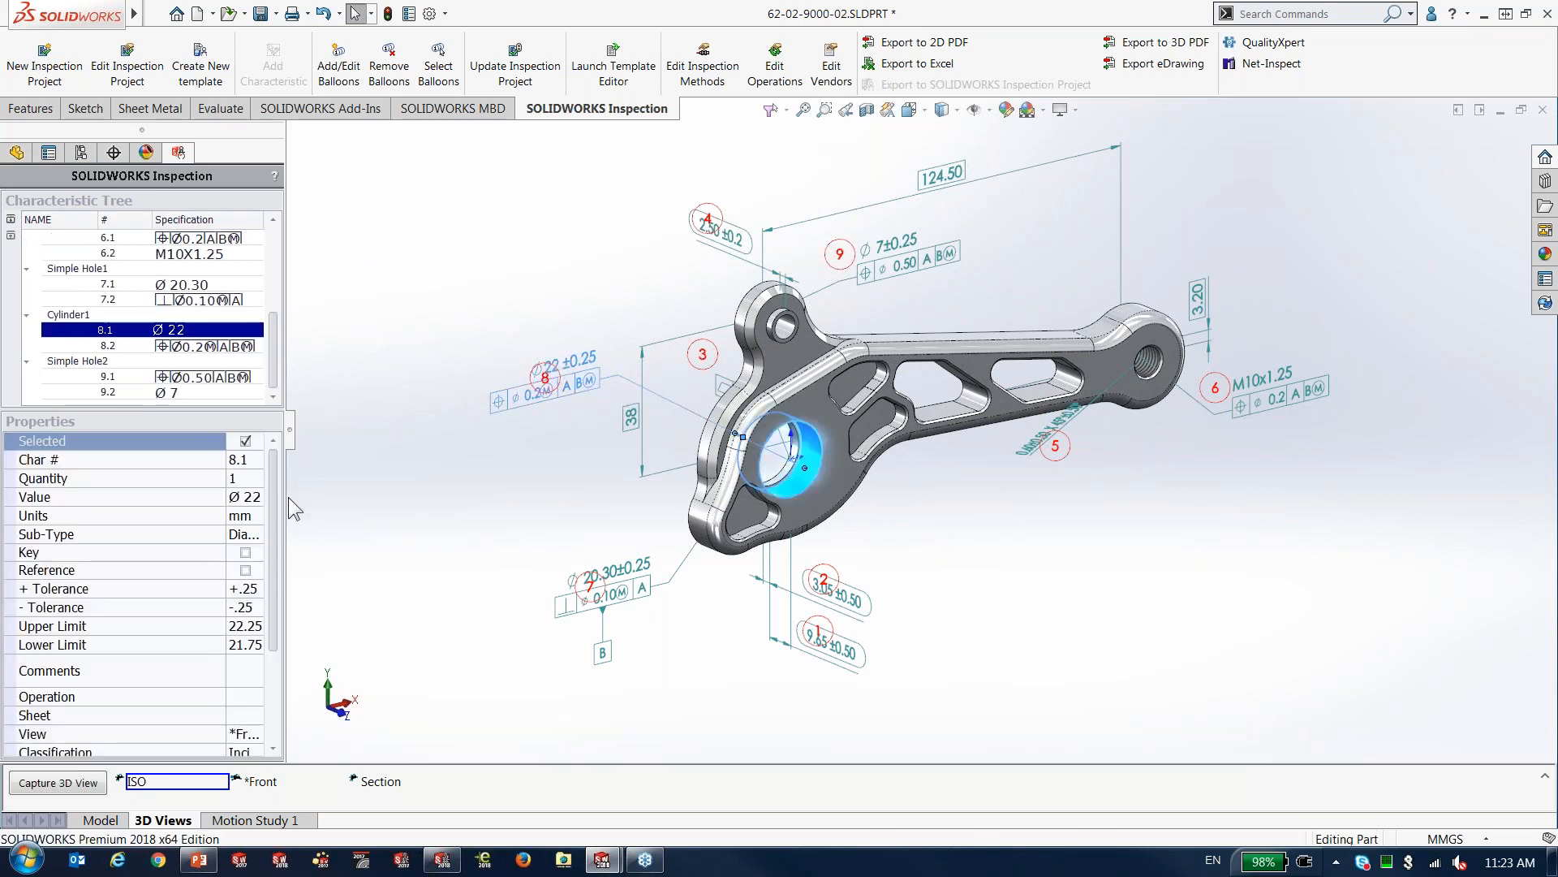
{"action": "left_click_drag", "start_coordinate": [286, 477], "coordinate": [397, 479]}
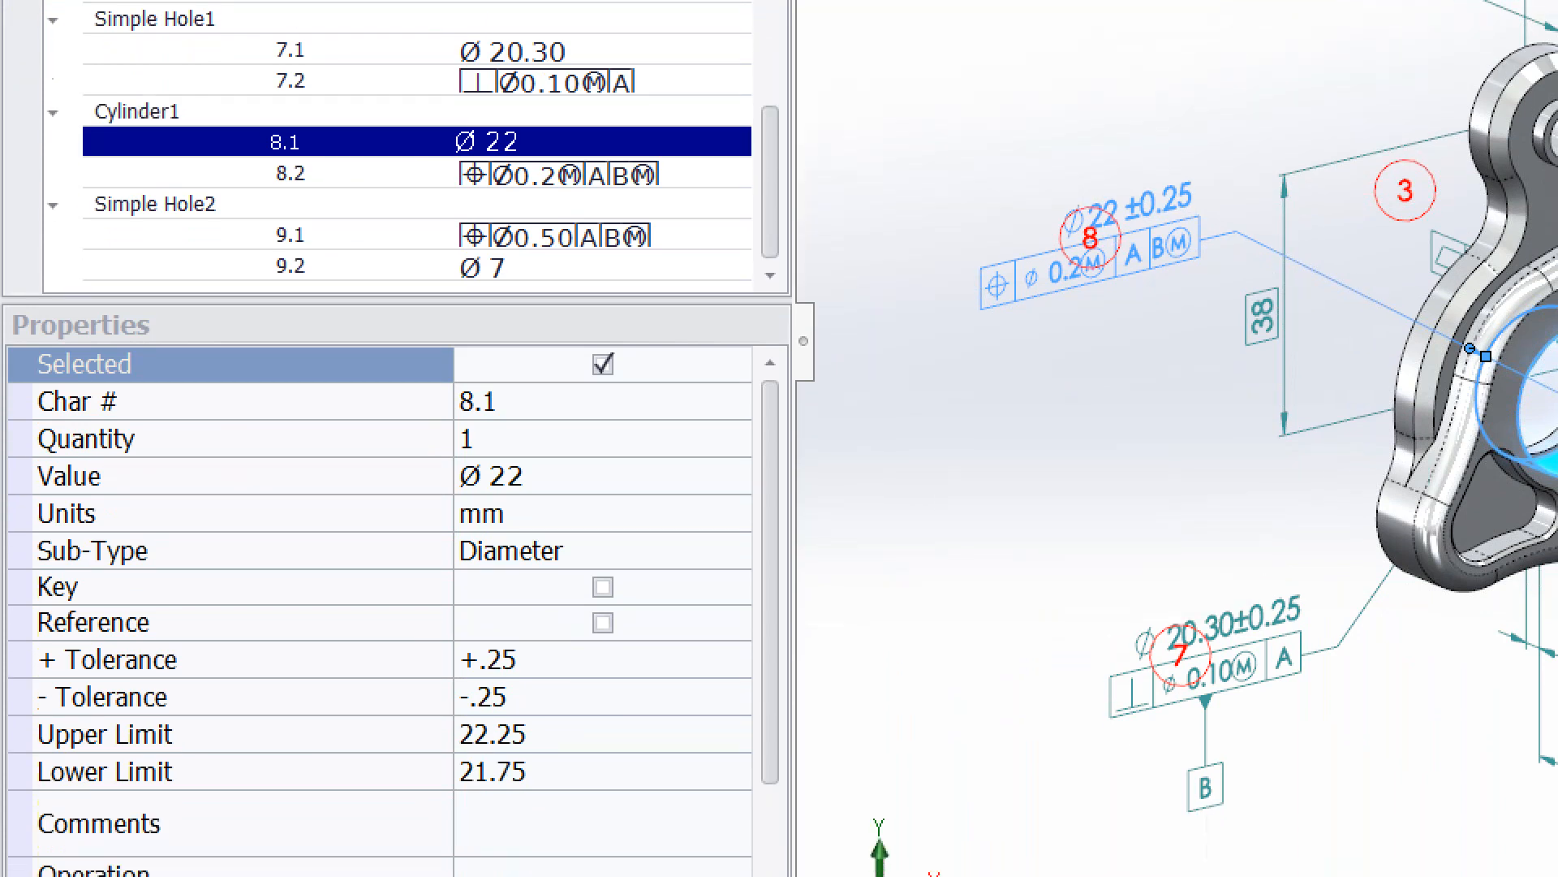
{"action": "left_click", "coordinate": [647, 222]}
{"action": "mouse_move", "coordinate": [640, 82]}
{"action": "left_mouse_down"}
{"action": "mouse_move", "coordinate": [536, 63]}
{"action": "mouse_move", "coordinate": [384, 114]}
{"action": "mouse_move", "coordinate": [475, 166]}
{"action": "mouse_move", "coordinate": [688, 104]}
{"action": "mouse_move", "coordinate": [604, 79]}
{"action": "left_mouse_up"}
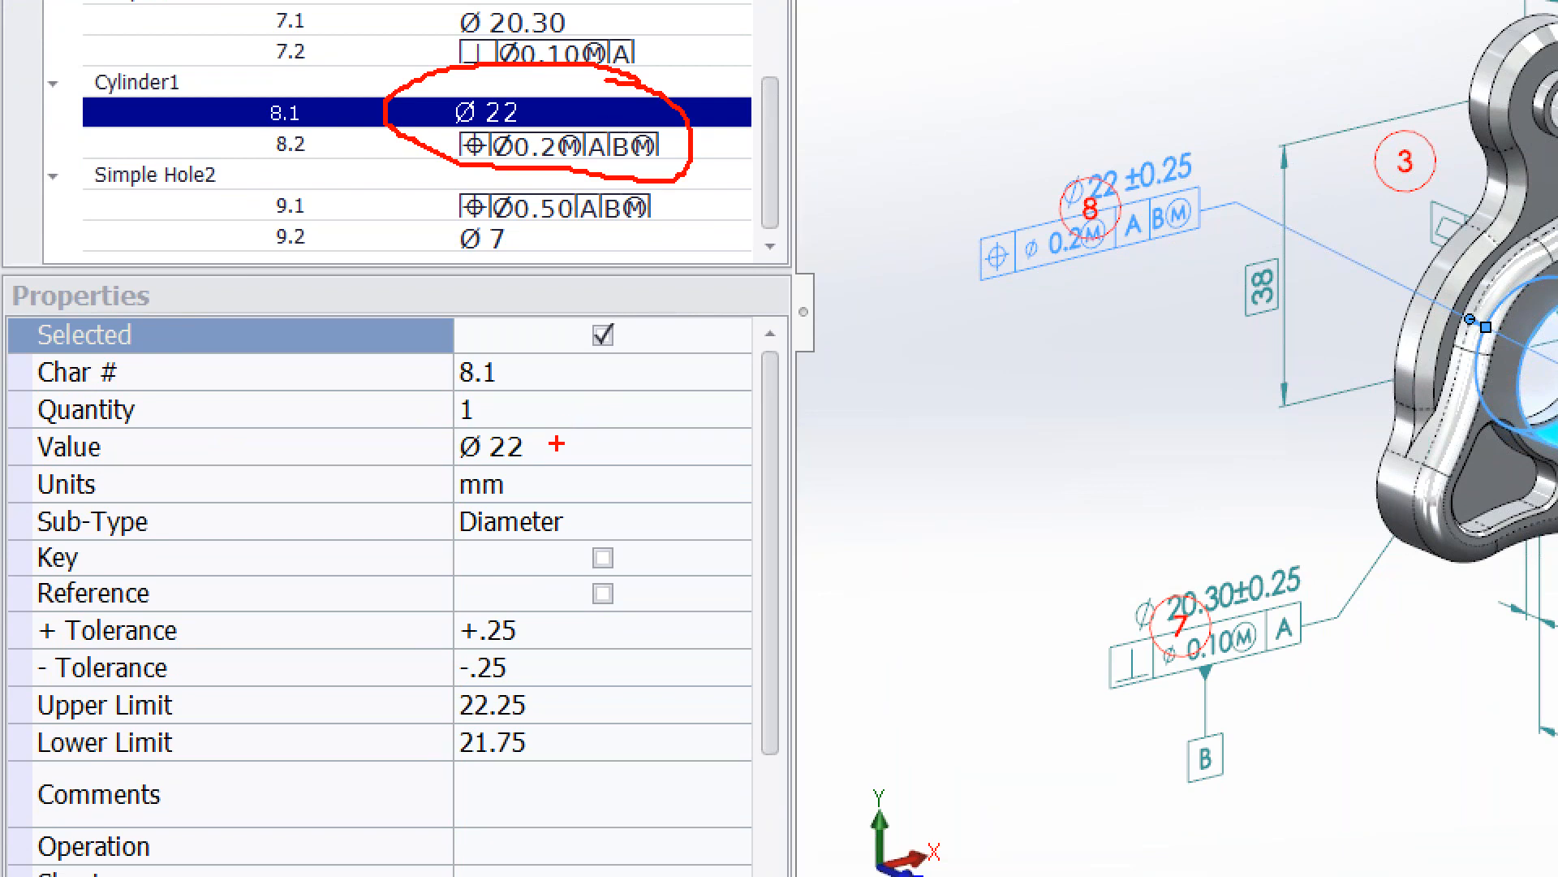
{"action": "left_click_drag", "start_coordinate": [542, 452], "coordinate": [641, 465]}
{"action": "left_click_drag", "start_coordinate": [532, 477], "coordinate": [669, 513]}
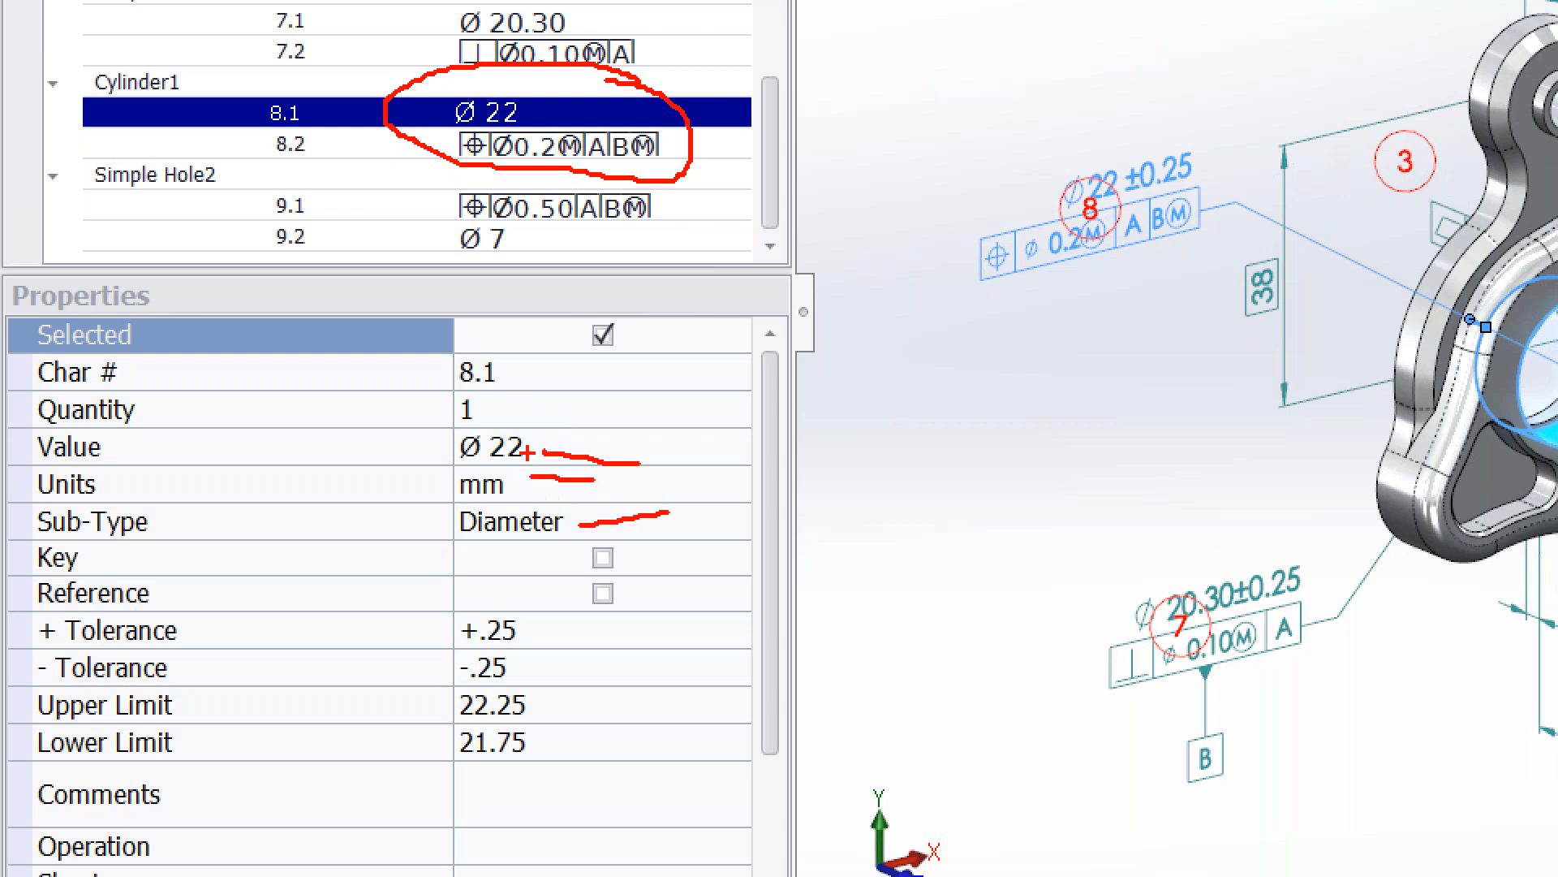
{"action": "mouse_move", "coordinate": [532, 608]}
{"action": "left_mouse_down"}
{"action": "mouse_move", "coordinate": [445, 625]}
{"action": "mouse_move", "coordinate": [412, 703]}
{"action": "mouse_move", "coordinate": [469, 765]}
{"action": "mouse_move", "coordinate": [562, 725]}
{"action": "mouse_move", "coordinate": [532, 606]}
{"action": "left_mouse_up"}
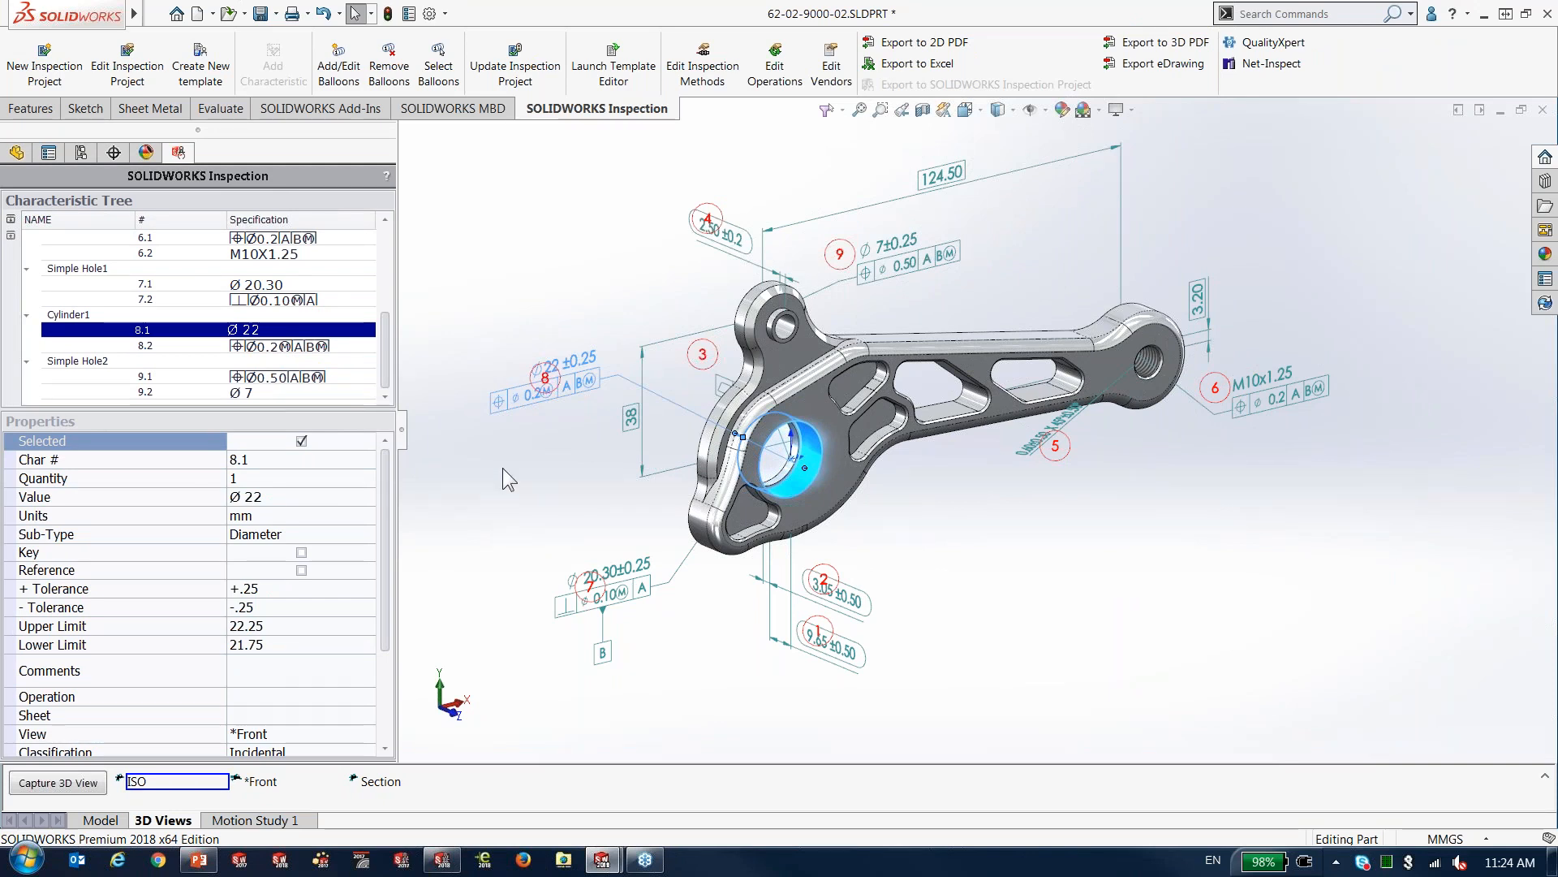
Start an Excel export of the inspection data, adding the AS9102.xlt template and setting it as active and multisheet
{"action": "left_click", "coordinate": [919, 65]}
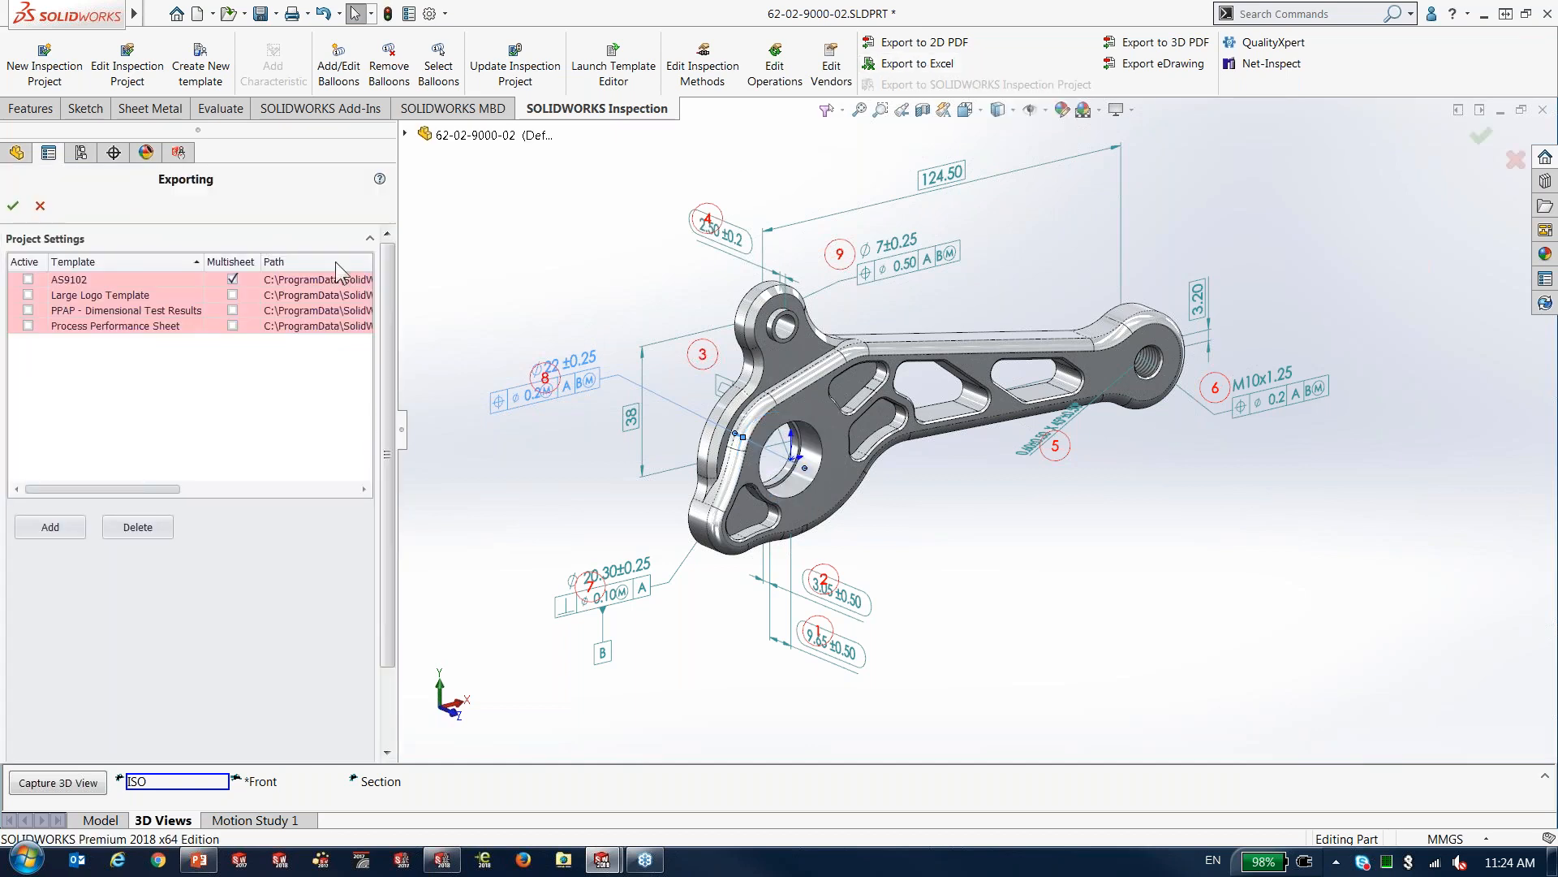
{"action": "left_click", "coordinate": [51, 527]}
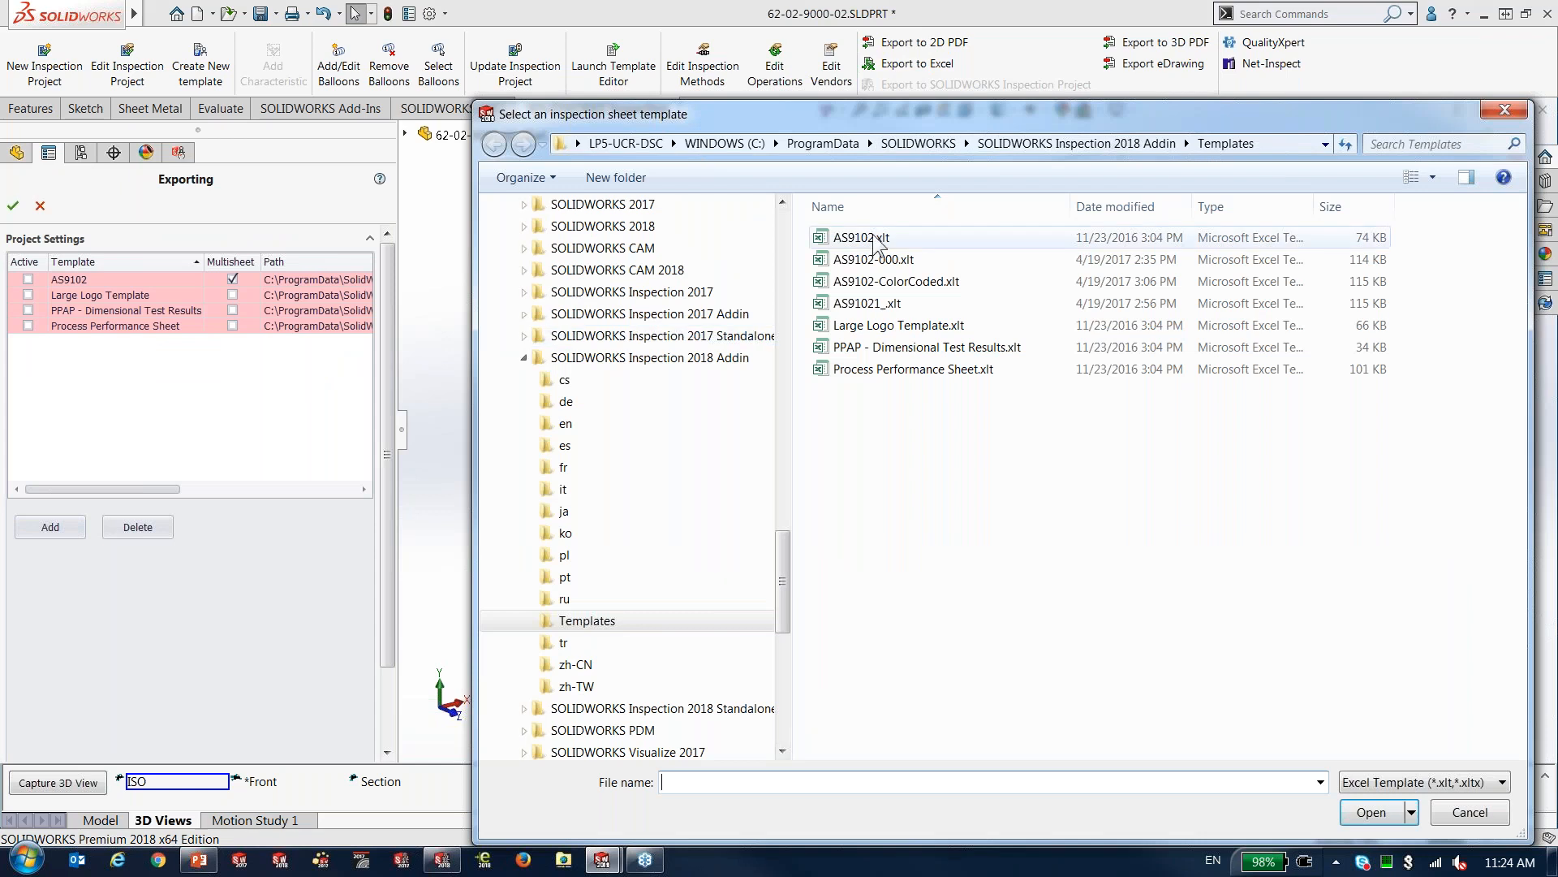
{"action": "double_click", "coordinate": [878, 241]}
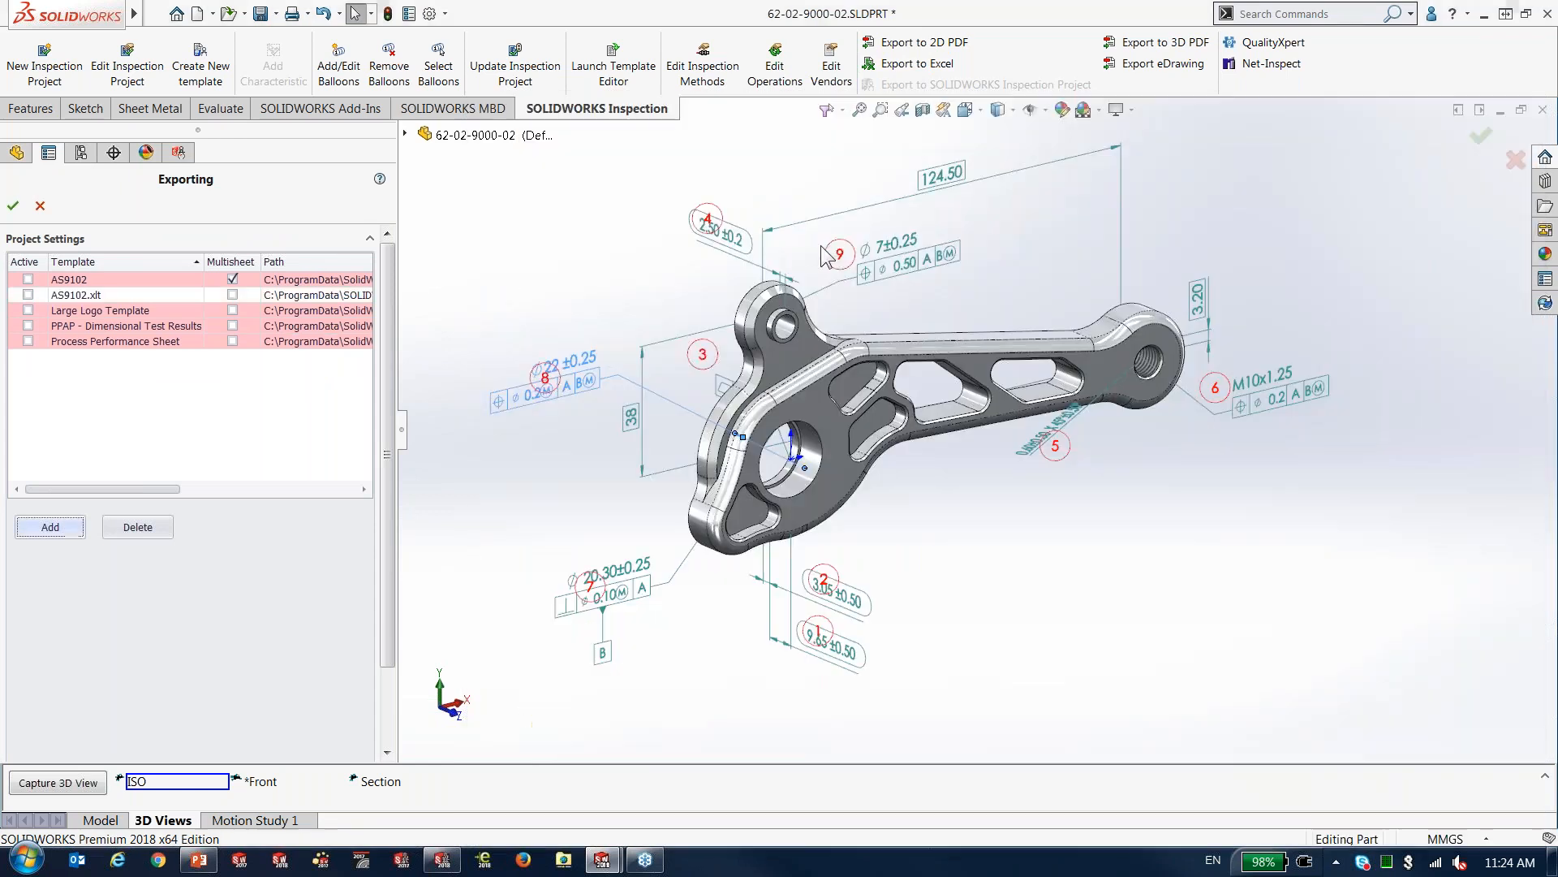
{"action": "left_click", "coordinate": [29, 294]}
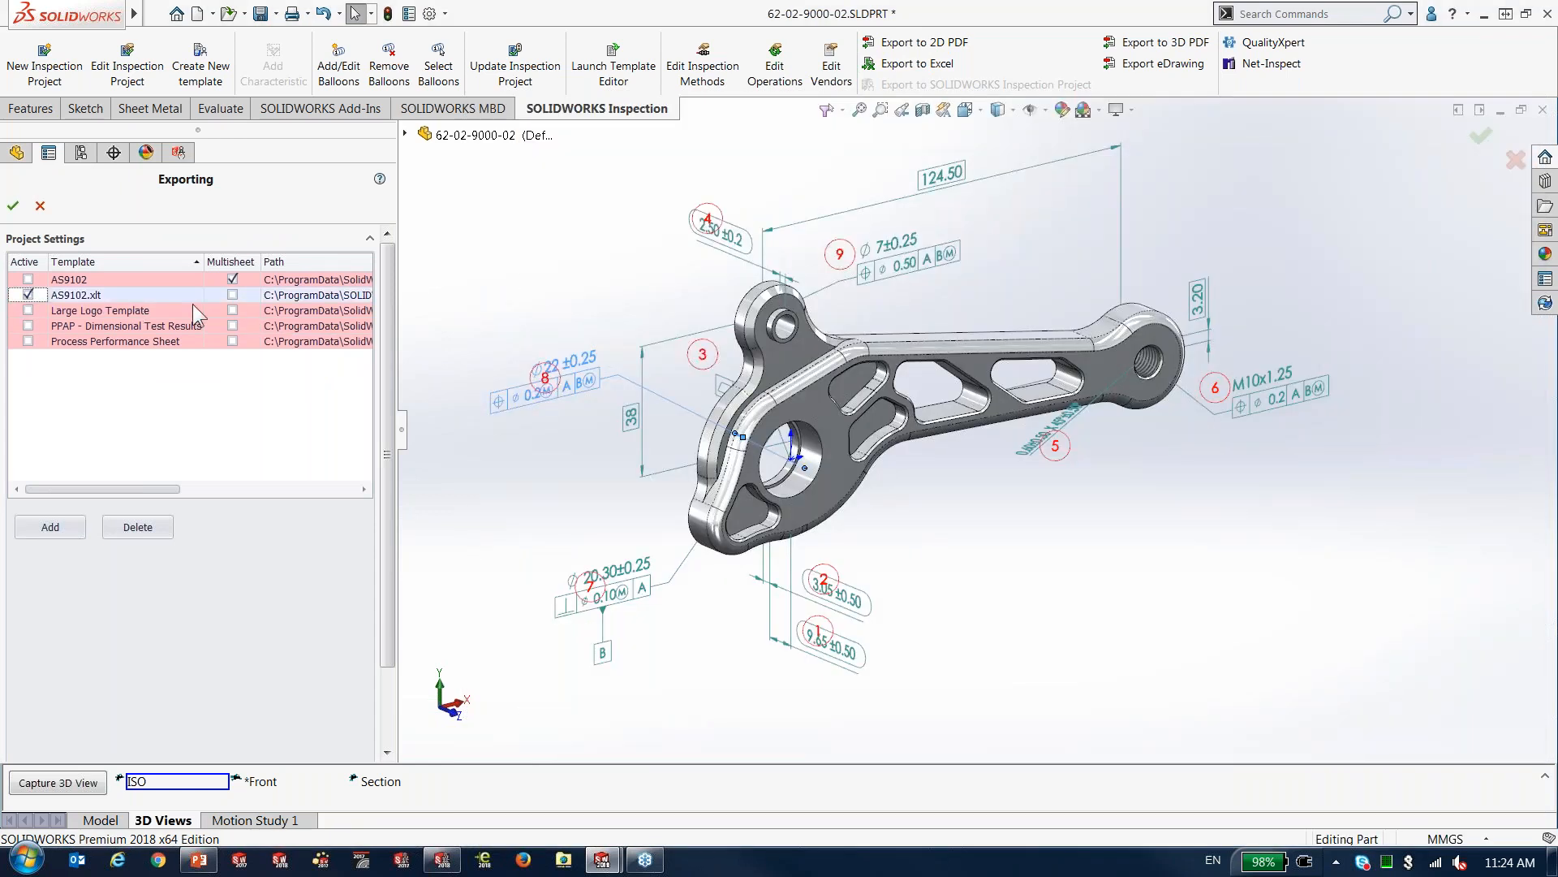
{"action": "left_click", "coordinate": [232, 294]}
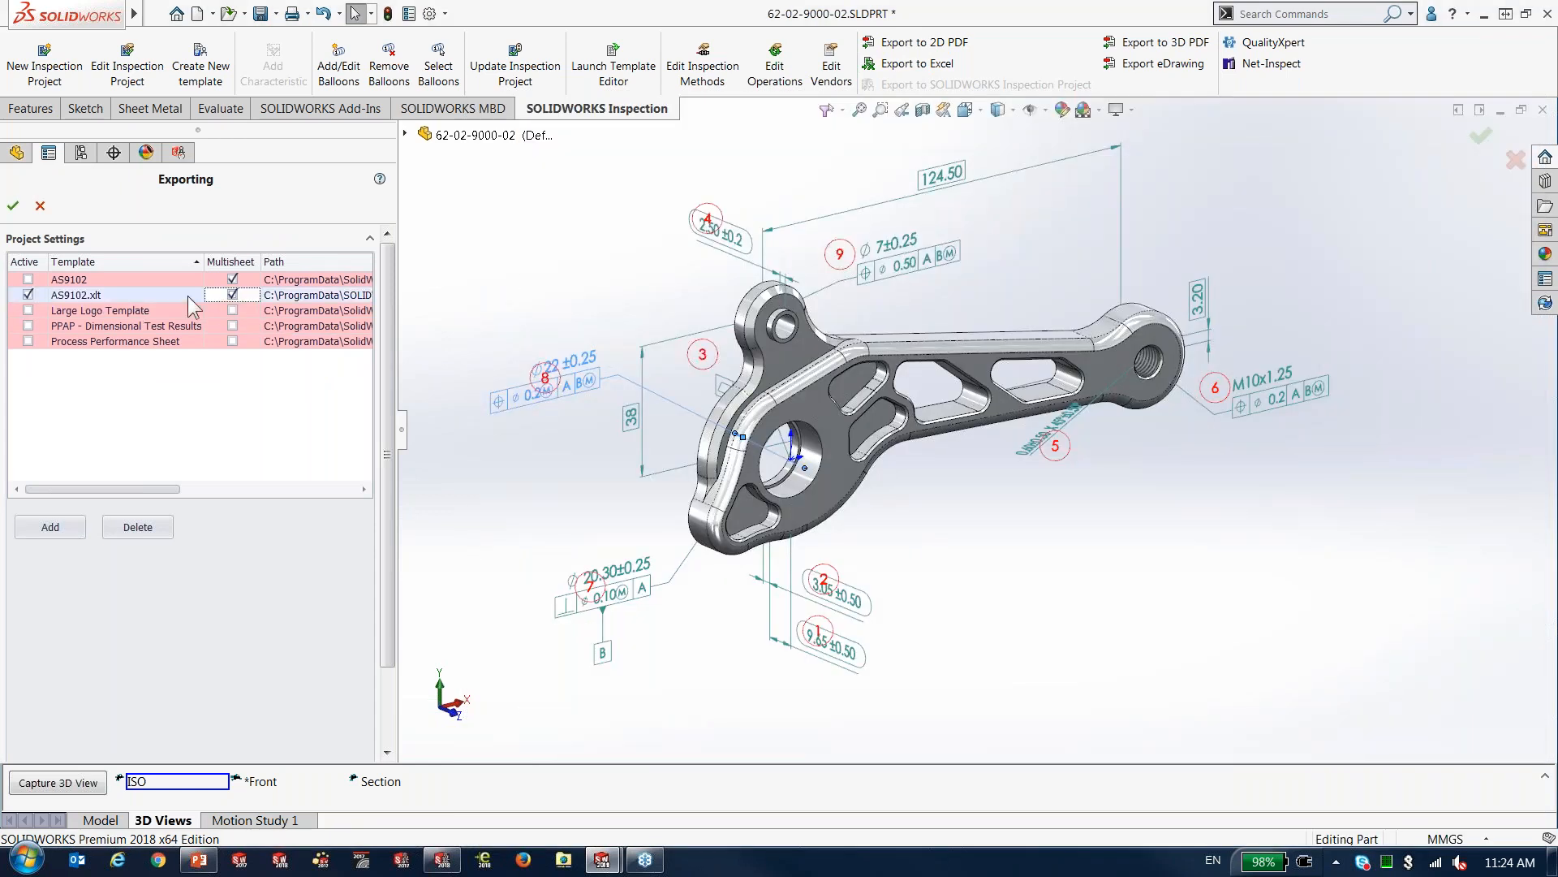
{"action": "left_click", "coordinate": [14, 207]}
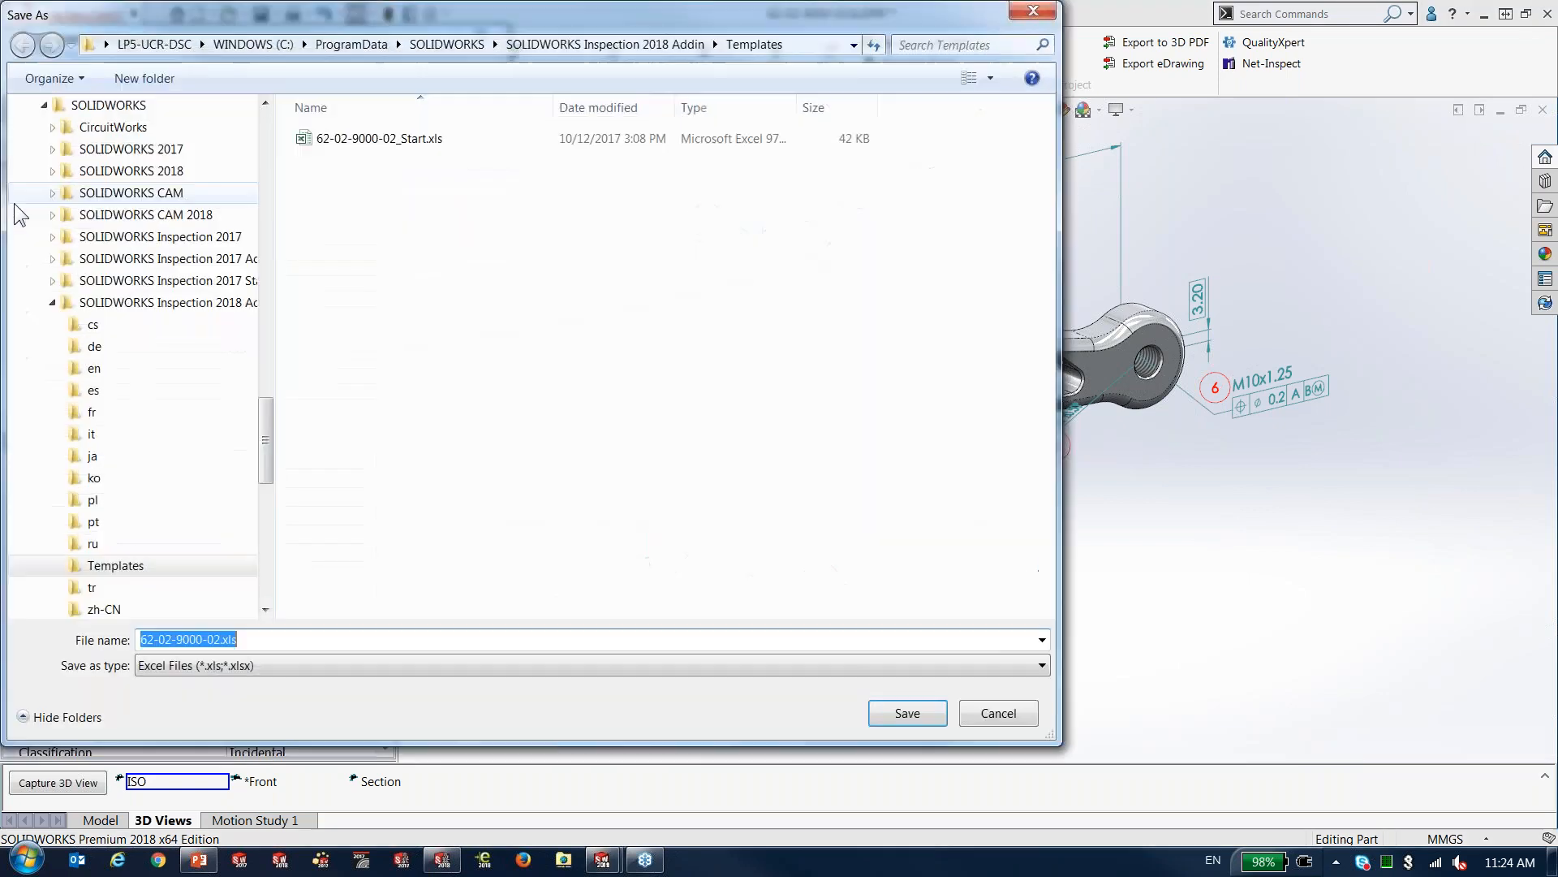
Save the inspection sheet as 62-02-9000-02.xls in the What's New Demos\2018\Inspection folder on drive E, replacing the existing file
{"action": "scroll", "coordinate": [130, 211], "scroll_direction": "up", "scroll_amount": 20}
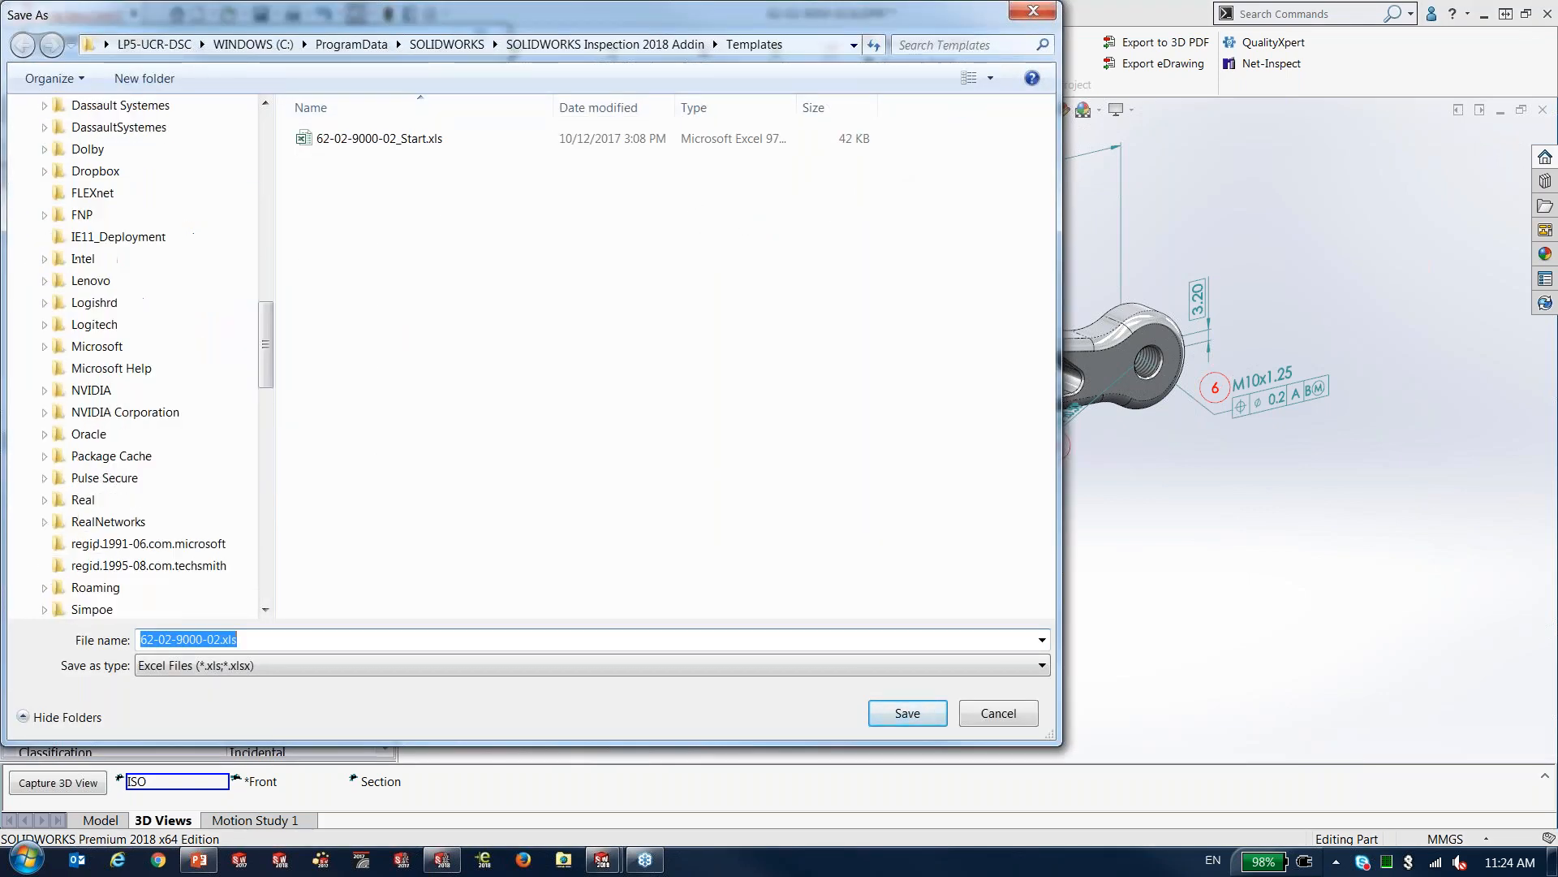
{"action": "left_click", "coordinate": [86, 378]}
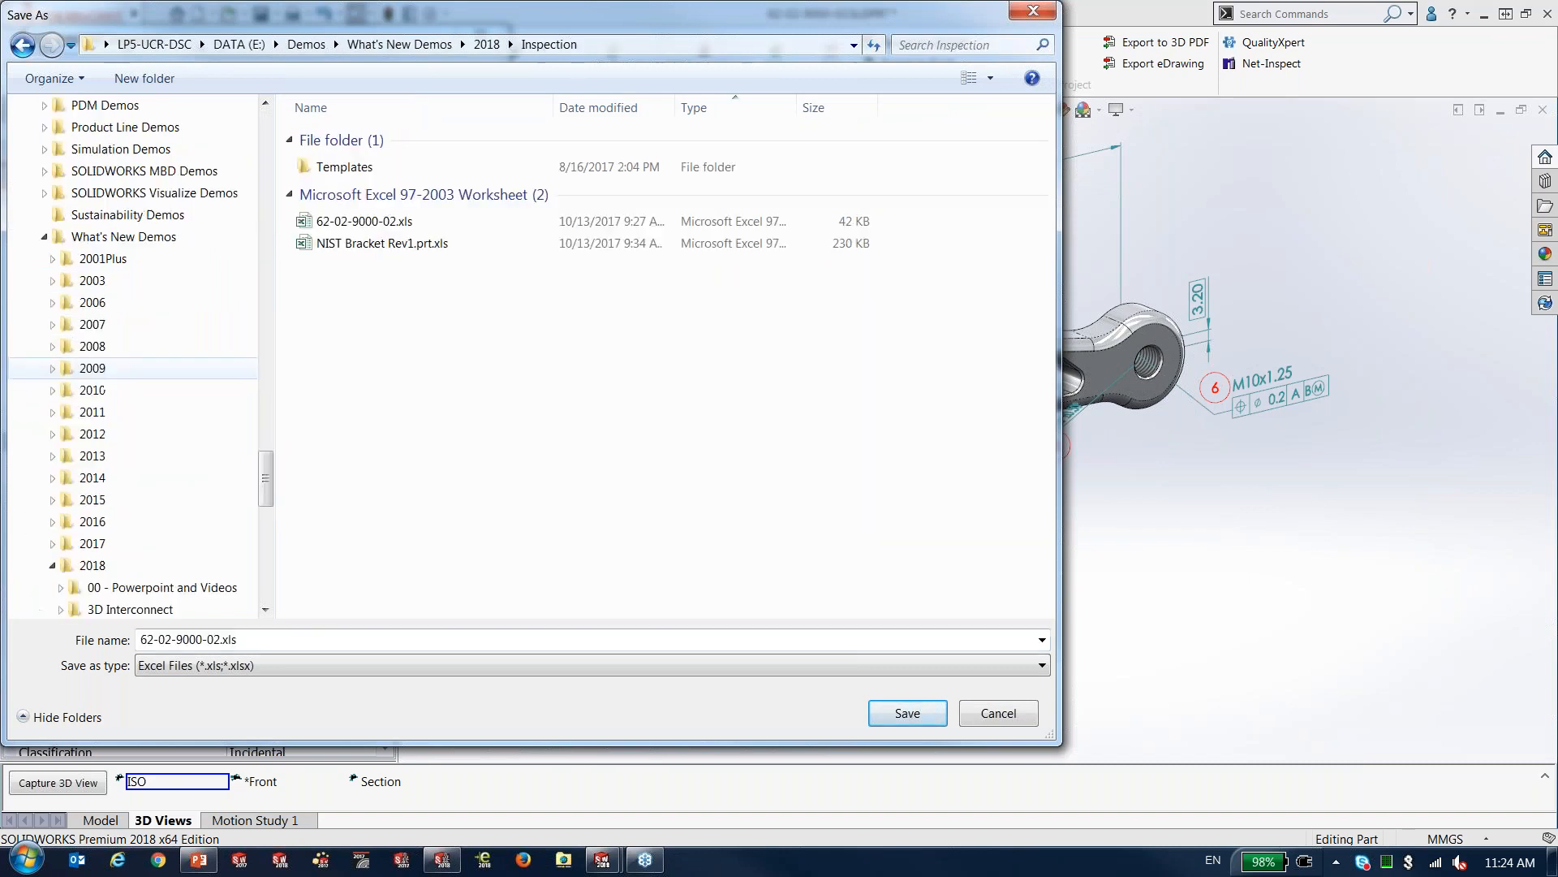
{"action": "left_click", "coordinate": [917, 714]}
{"action": "left_click", "coordinate": [848, 431]}
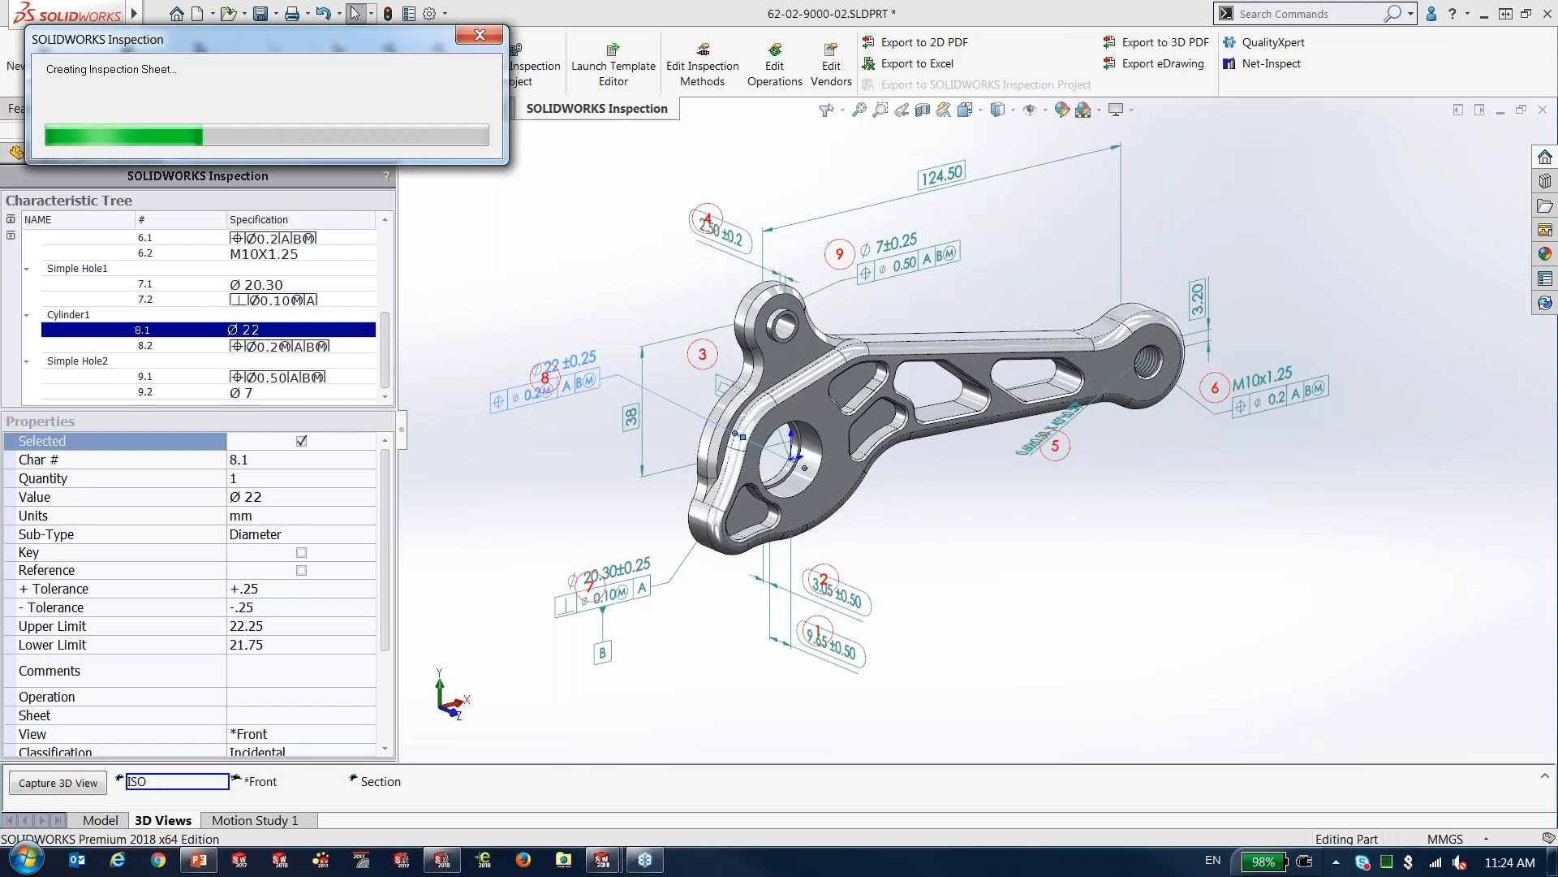
Switch to the exported report in Excel and enter 10 as the result for characteristic 1 on Form3
{"action": "left_click", "coordinate": [685, 861]}
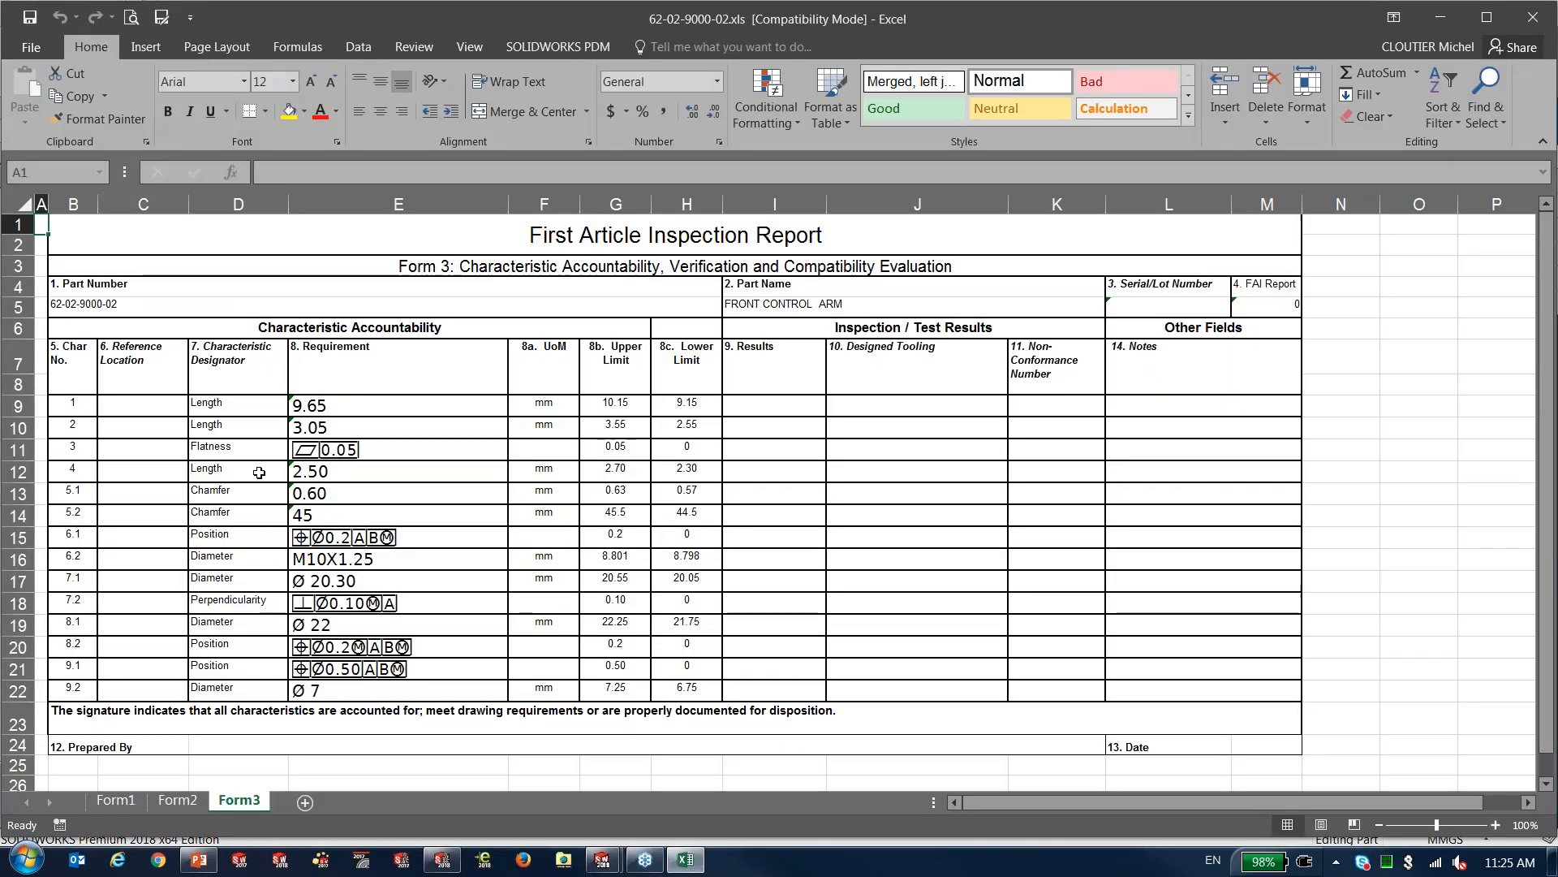
{"action": "scroll", "coordinate": [130, 445], "scroll_direction": "up", "scroll_amount": 2, "text": "ctrl"}
{"action": "scroll", "coordinate": [119, 443], "scroll_direction": "up", "scroll_amount": 1, "text": "ctrl"}
{"action": "scroll", "coordinate": [120, 444], "scroll_direction": "down", "scroll_amount": 2}
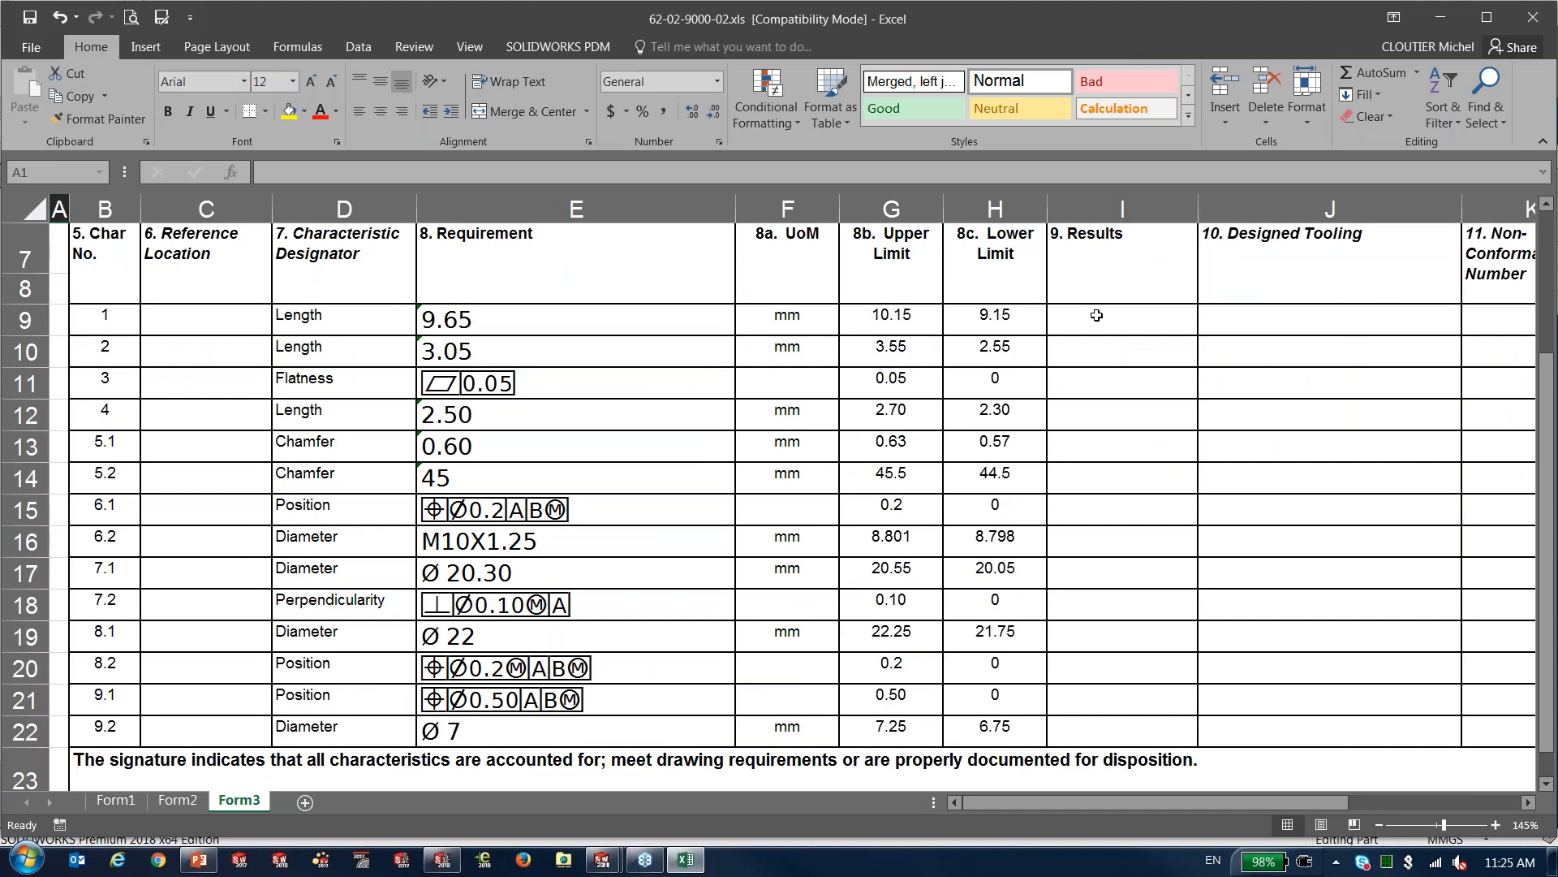
{"action": "left_click", "coordinate": [1121, 321]}
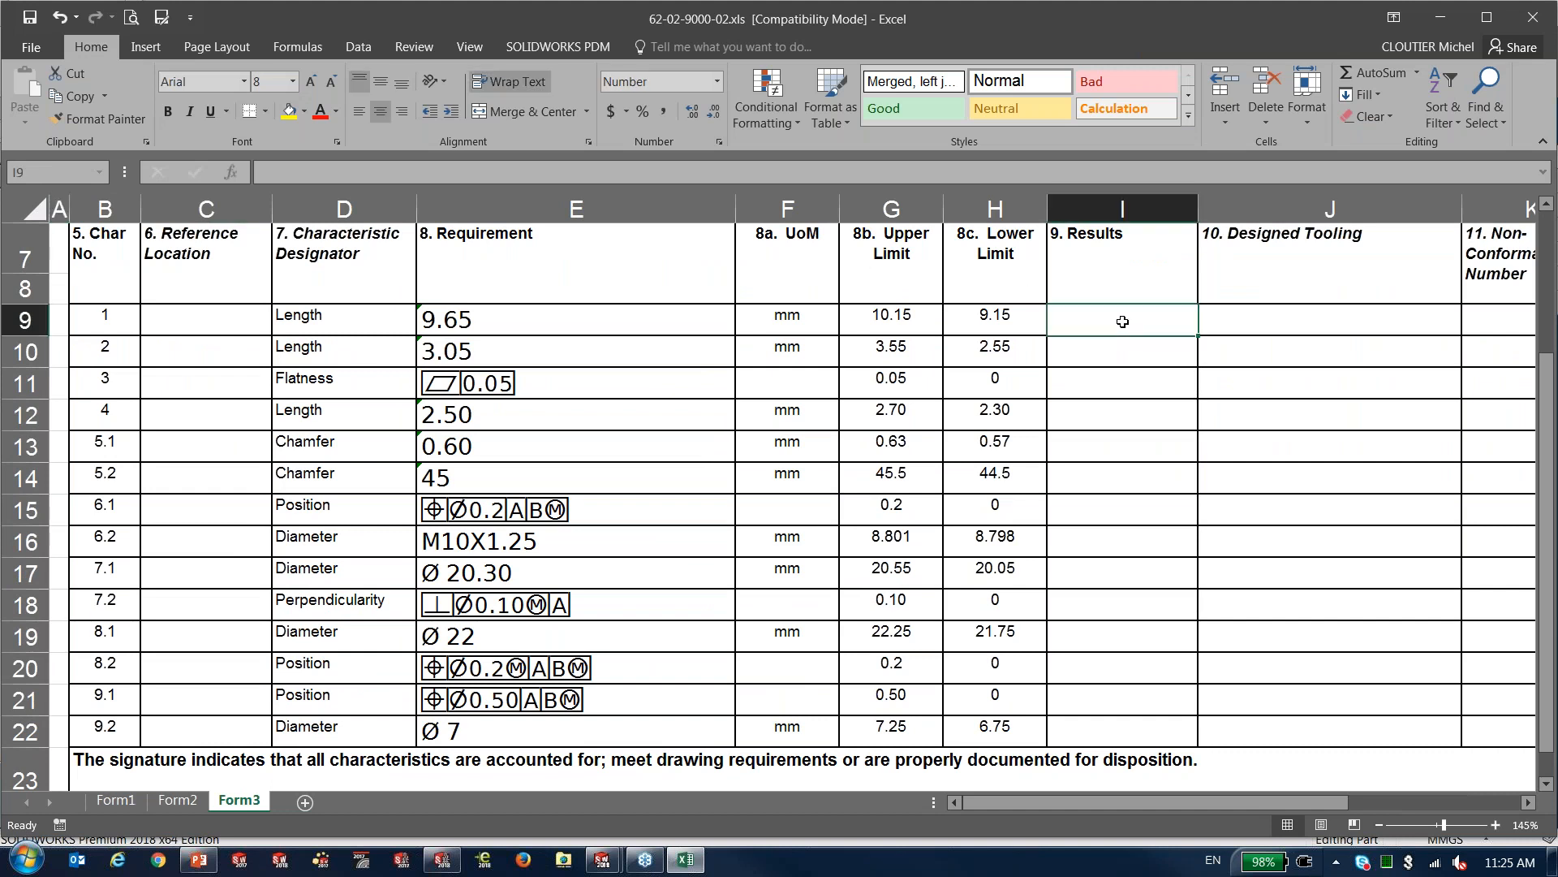
{"action": "type", "text": "10"}
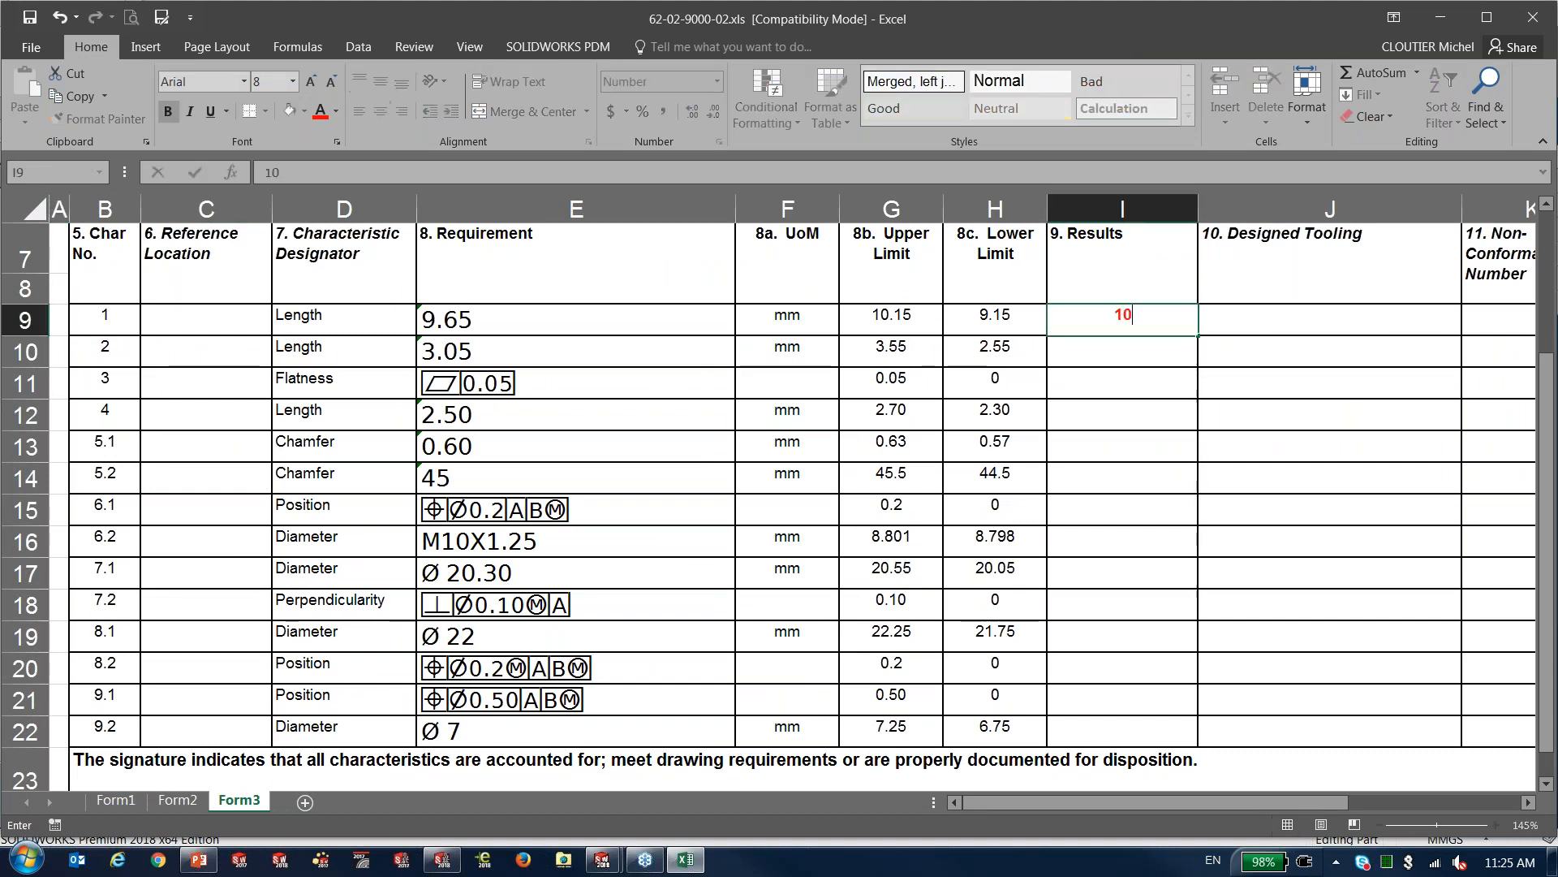
{"action": "key", "text": "Return"}
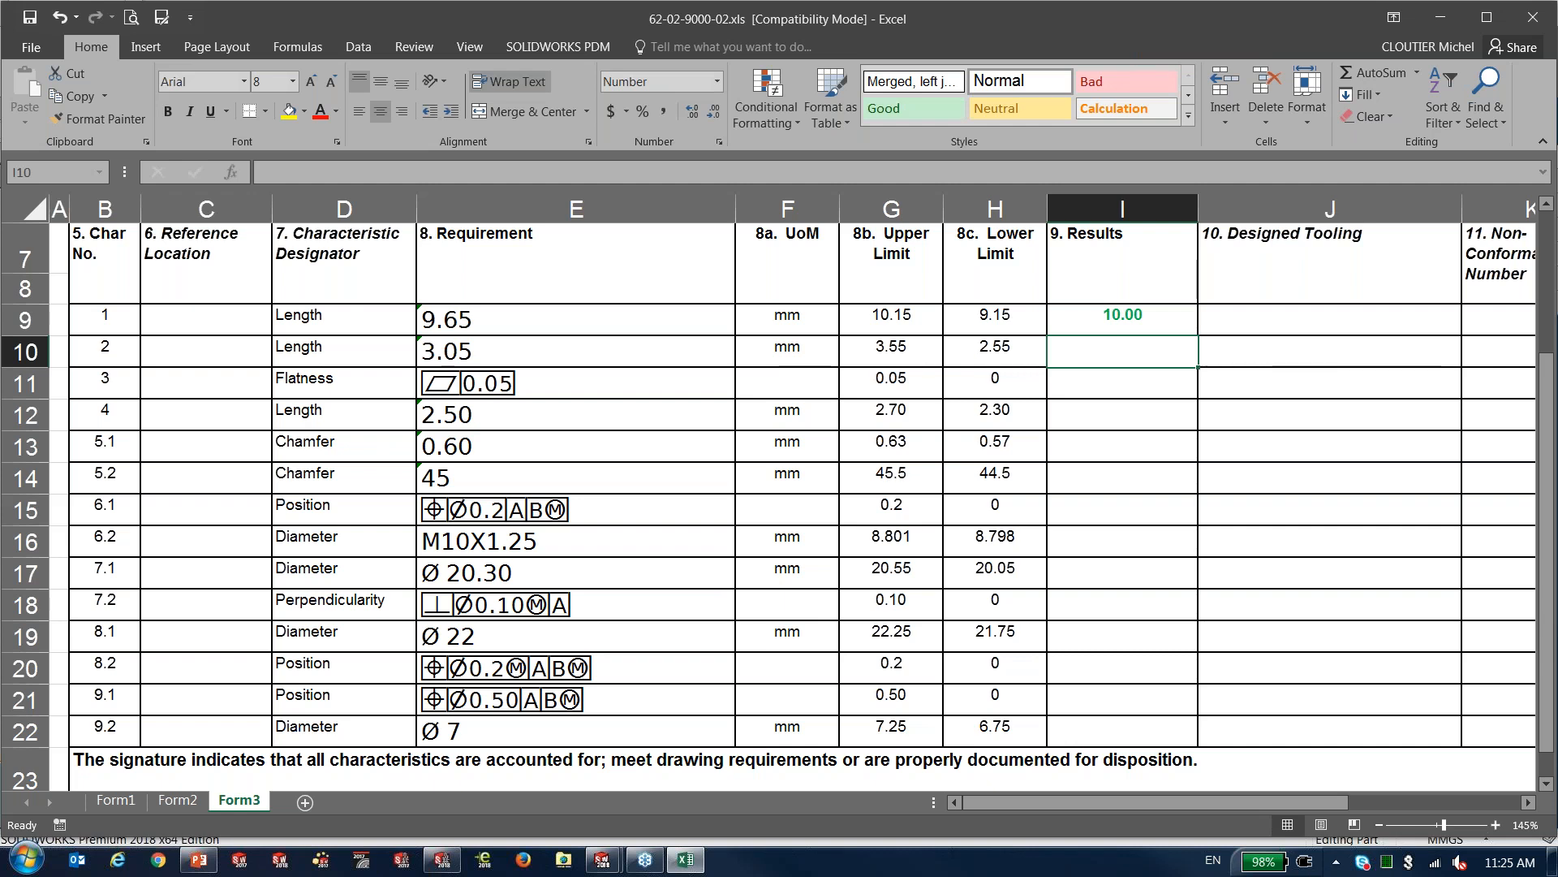
Enter the results 4 for characteristic 2, 2.5 for characteristic 4 and 0.65 for characteristic 5.1 on Form3
{"action": "type", "text": "4"}
{"action": "key", "text": "Return"}
{"action": "key", "text": "Return"}
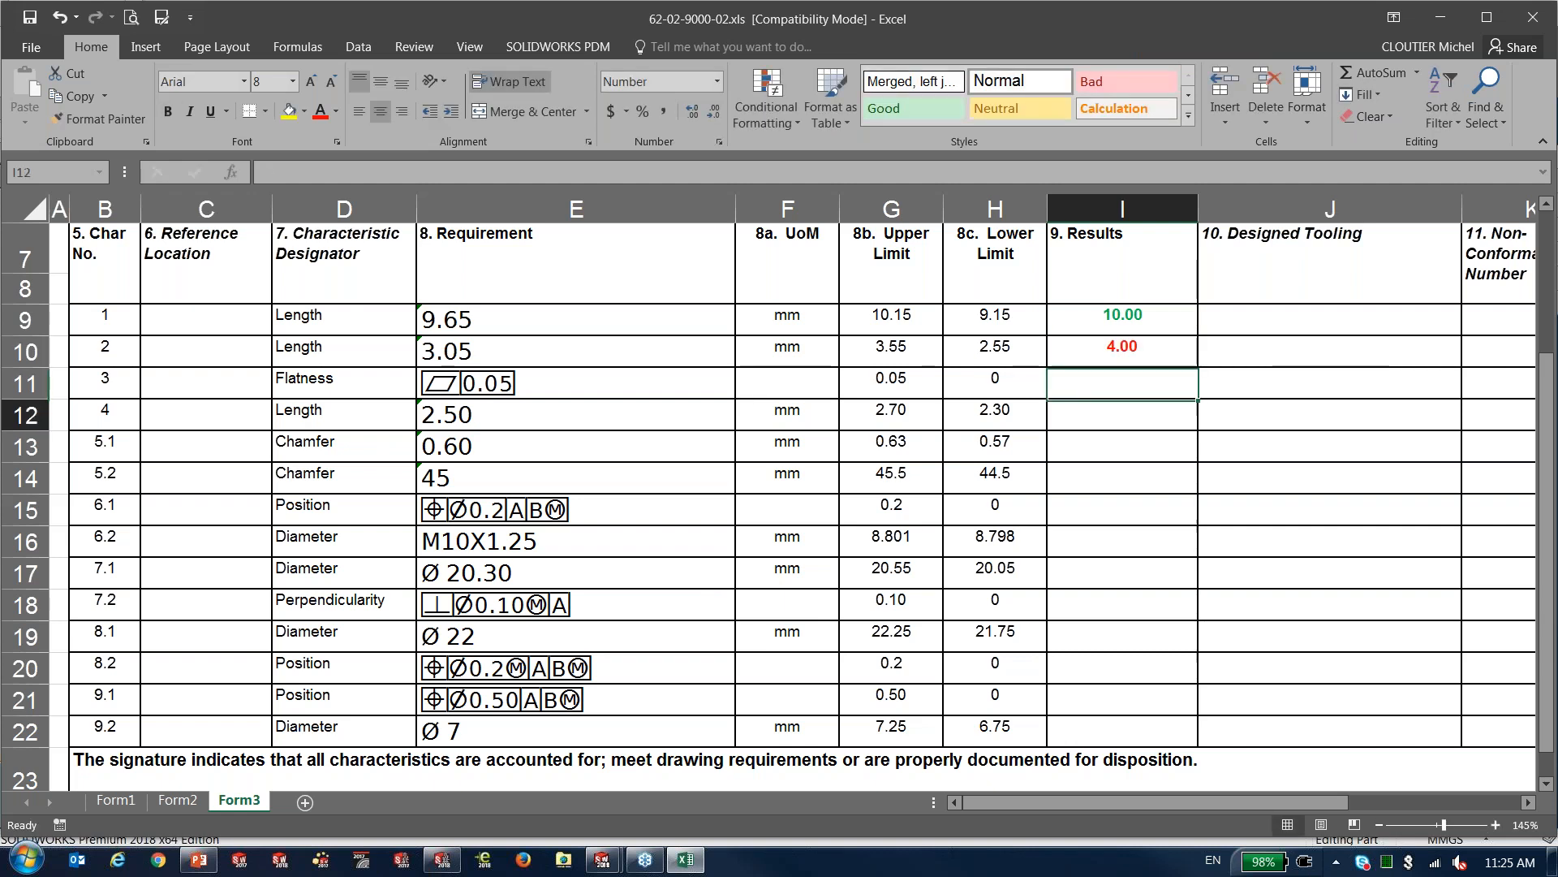
{"action": "type", "text": "2.5"}
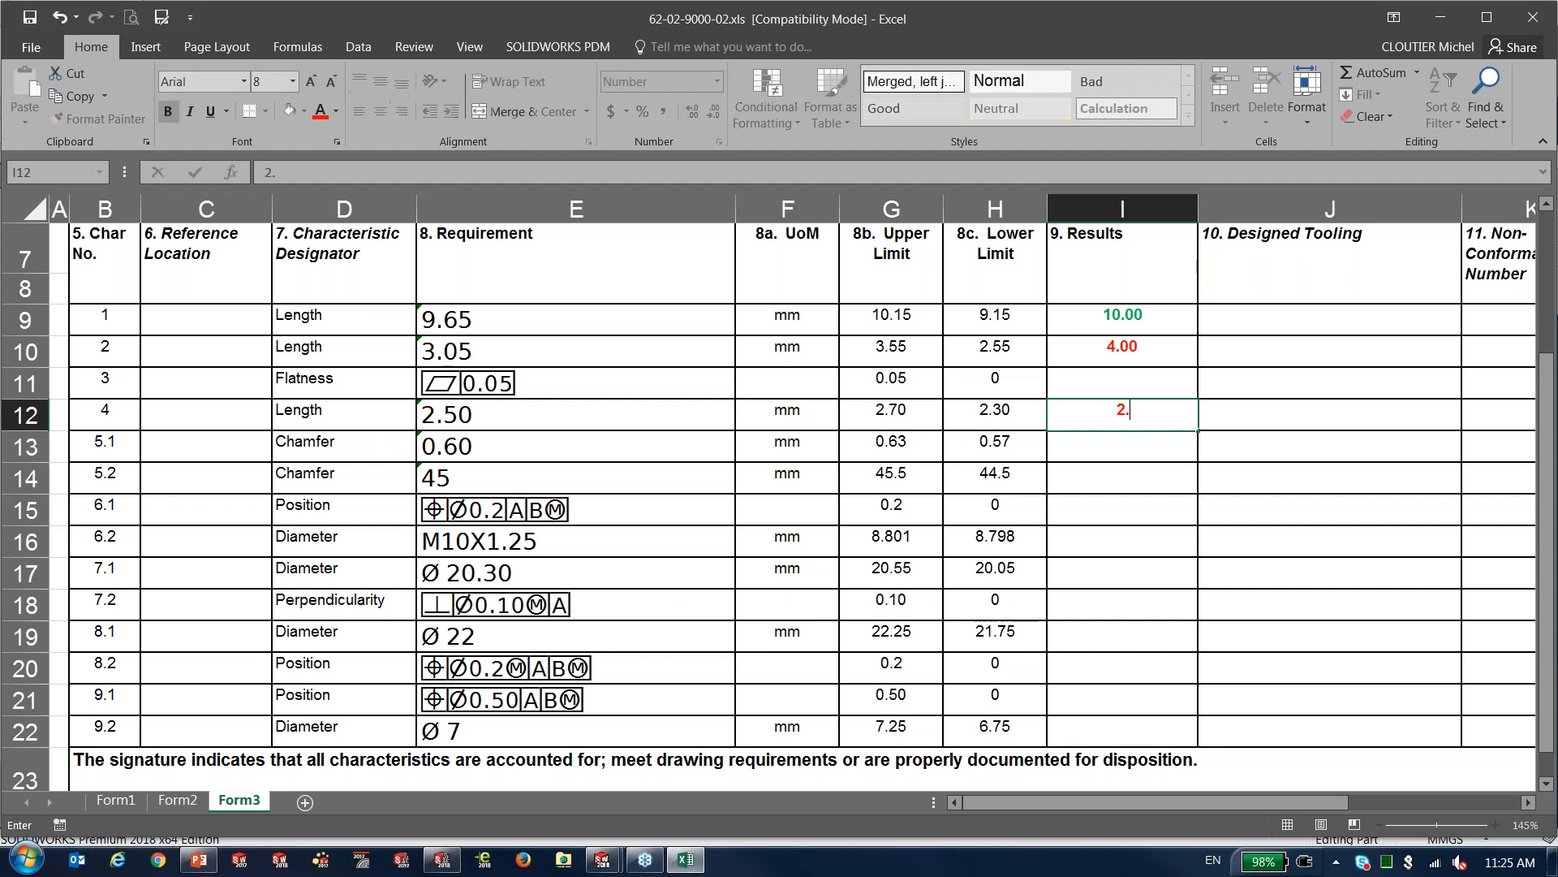
{"action": "key", "text": "Return"}
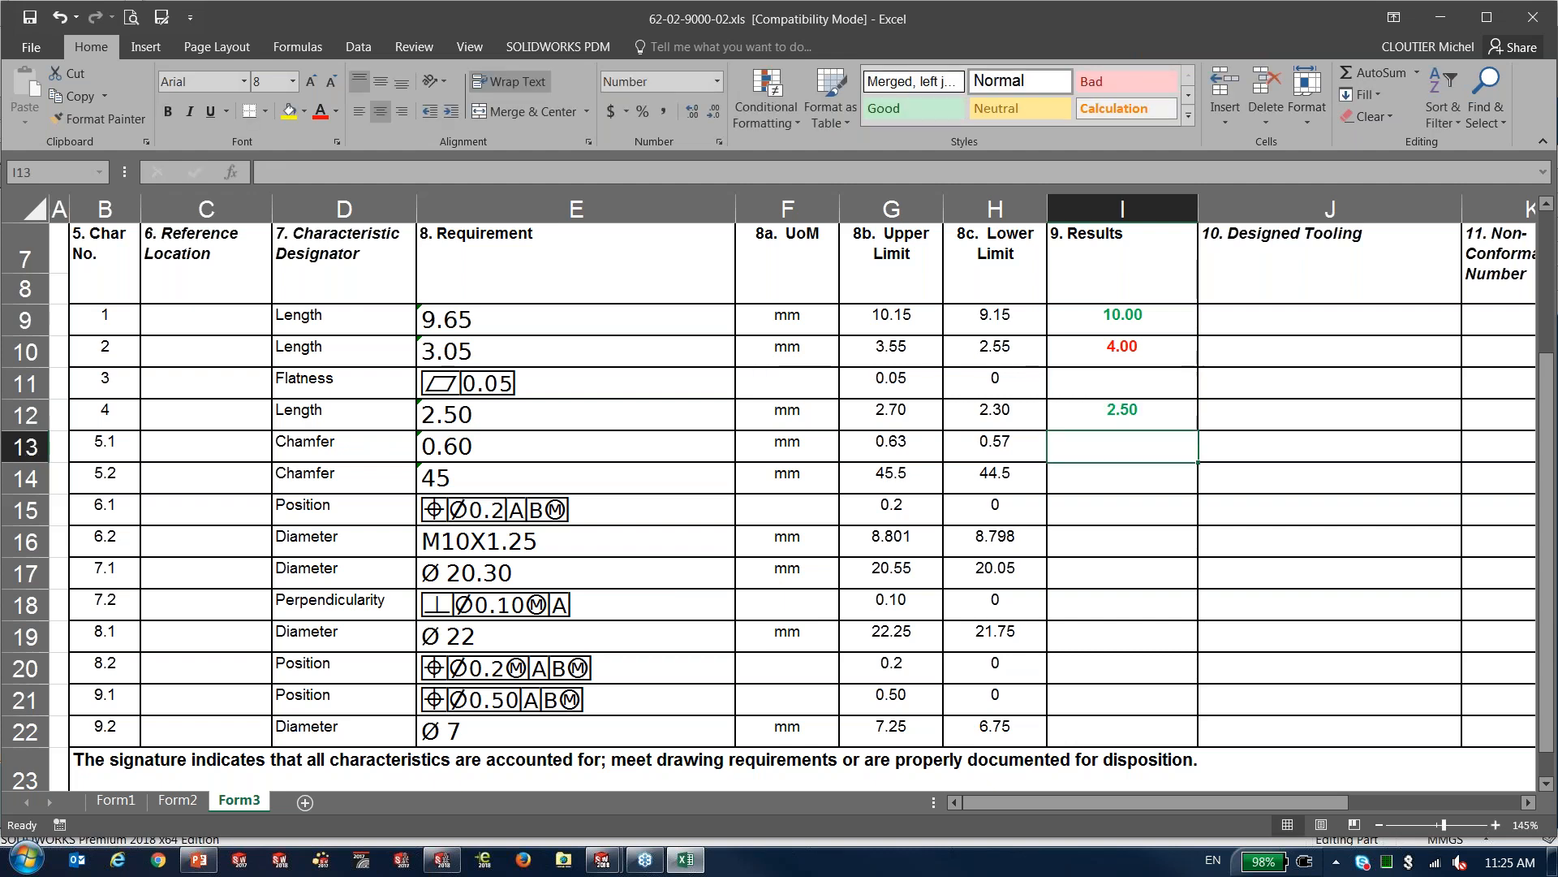
{"action": "type", "text": "0.65"}
{"action": "key", "text": "Return"}
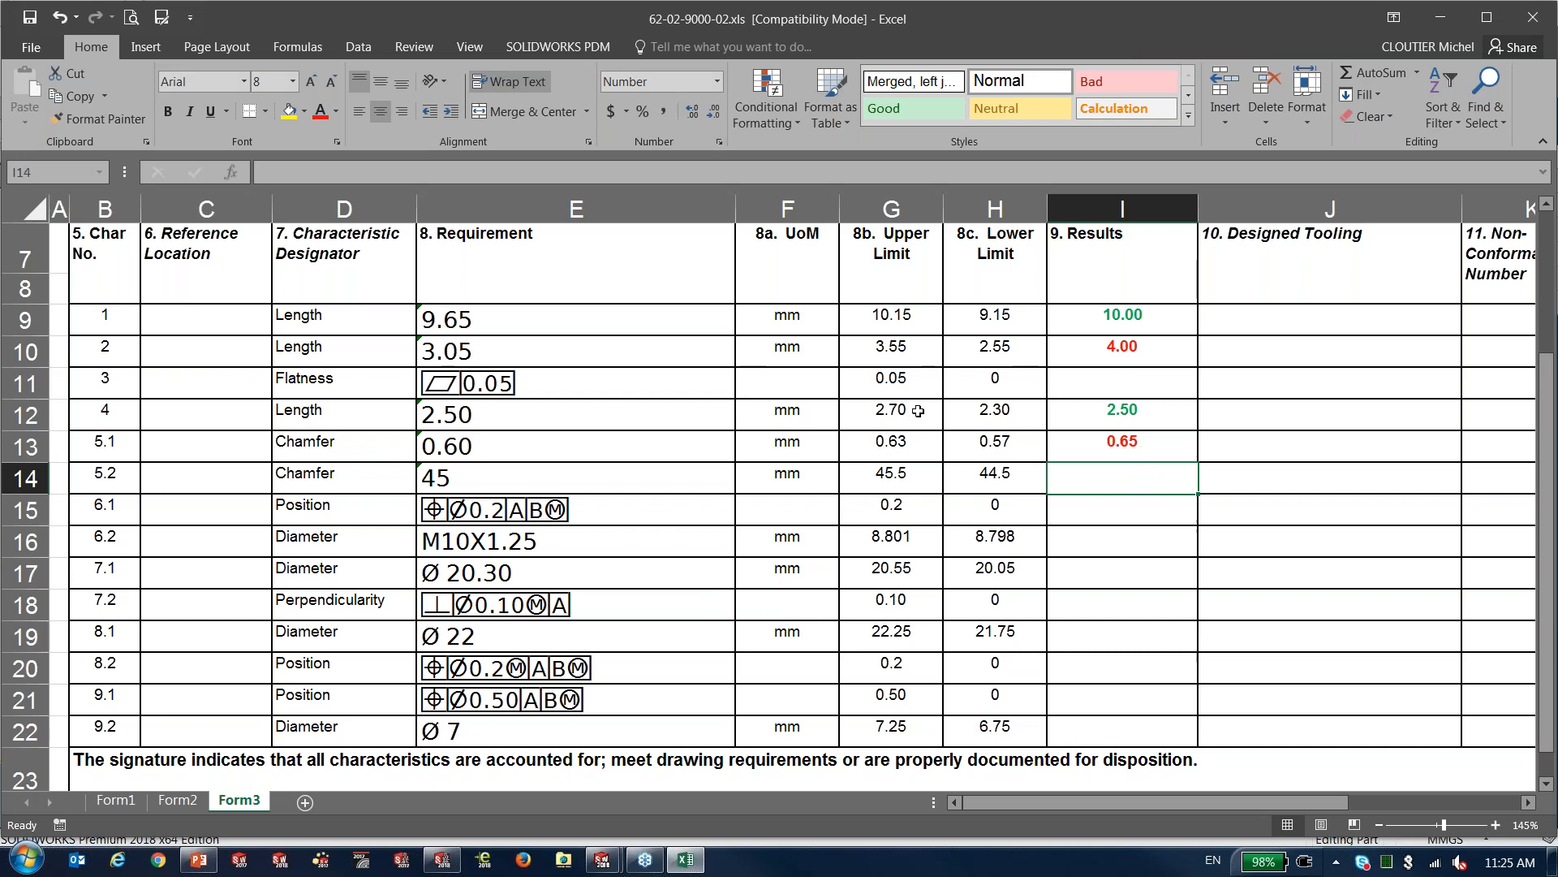
Review the Form3 entries and close the report workbook without saving the changes
{"action": "scroll", "coordinate": [733, 438], "scroll_direction": "up", "scroll_amount": 1}
{"action": "scroll", "coordinate": [733, 438], "scroll_direction": "up", "scroll_amount": 1}
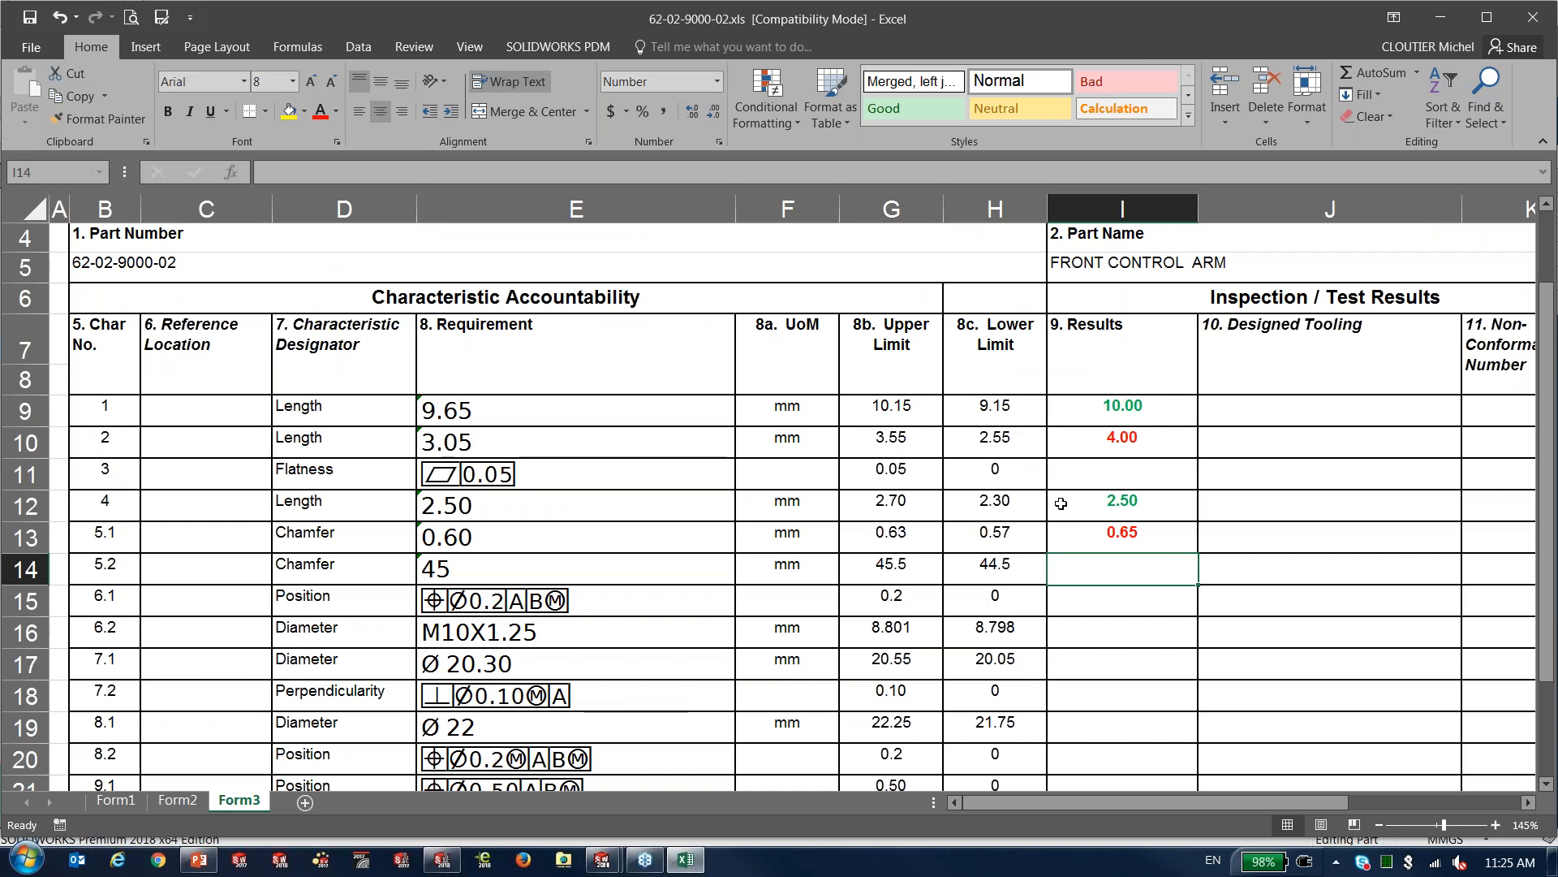
{"action": "left_click", "coordinate": [1533, 19]}
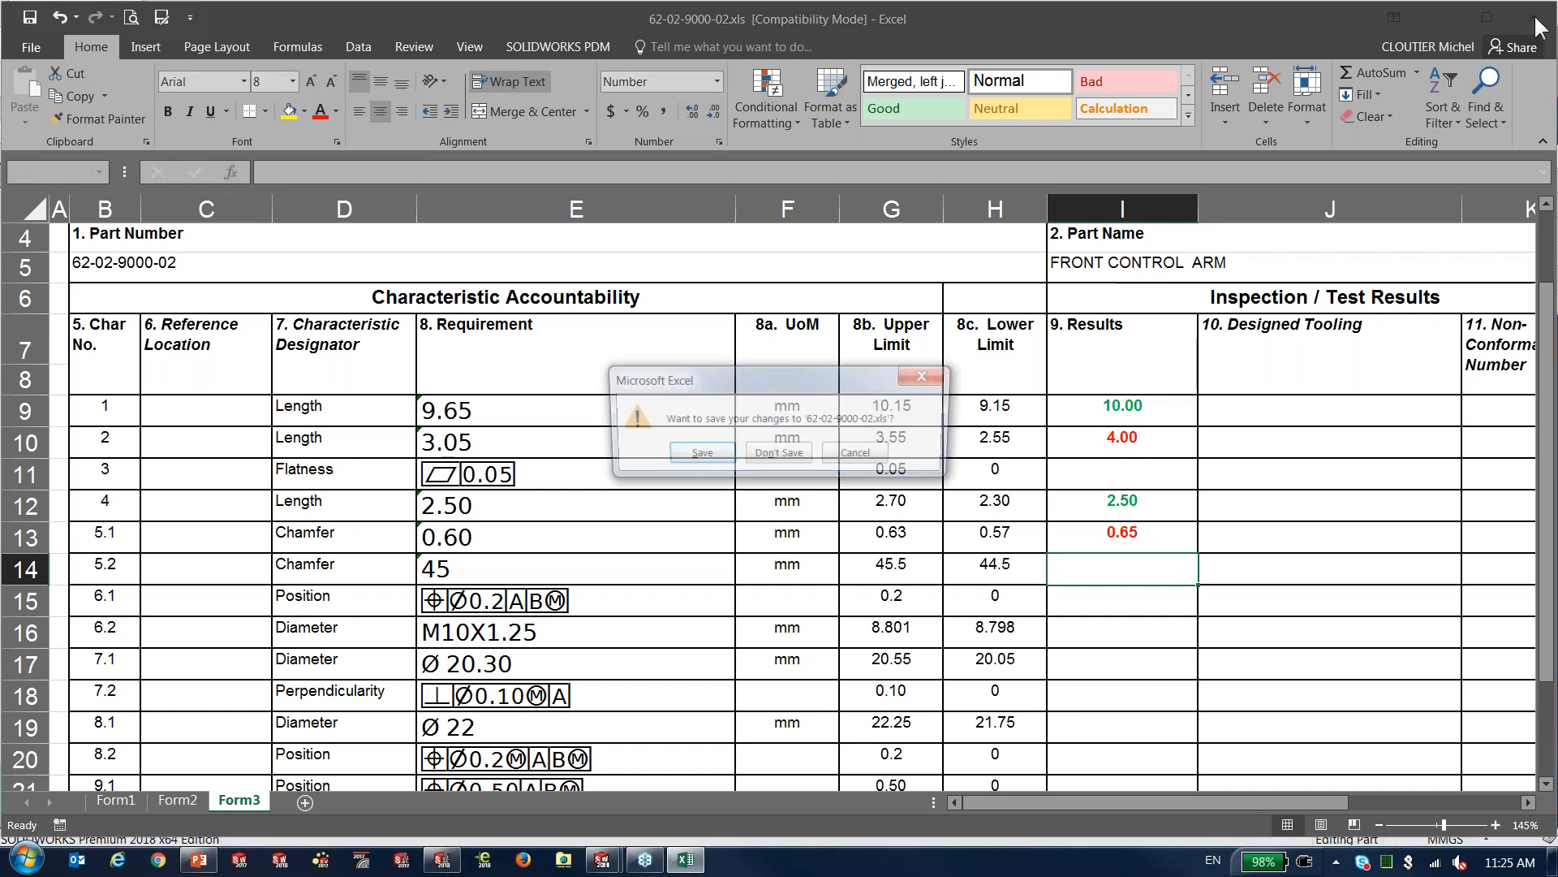
{"action": "left_click", "coordinate": [779, 455]}
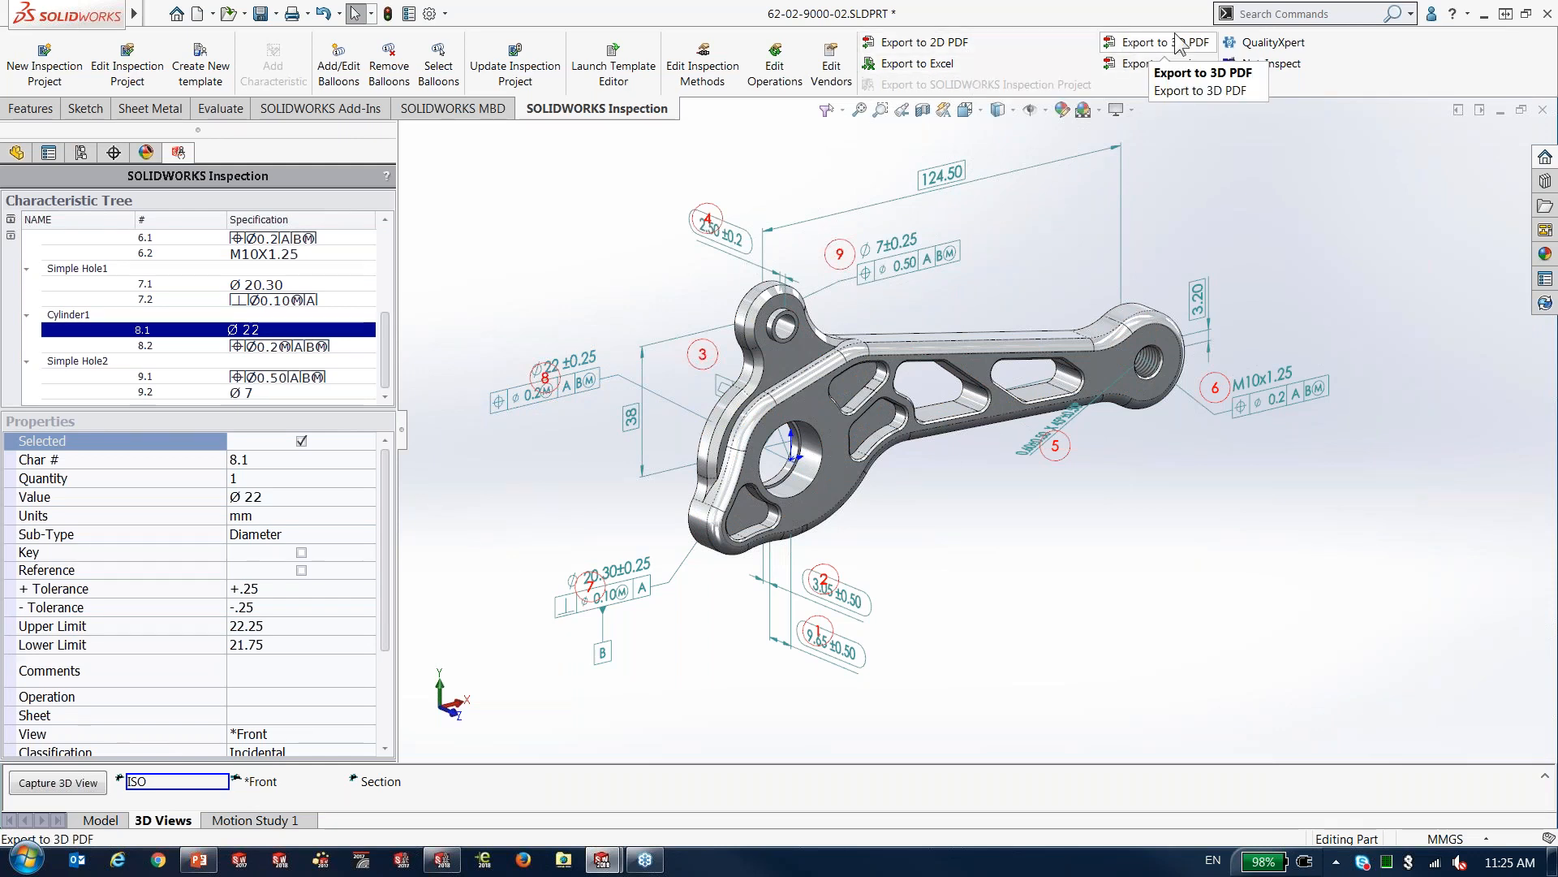
Export the ballooned part to eDrawings as 62-02-9000-02.eprt with the Default configuration, replacing the existing file
{"action": "left_click", "coordinate": [1182, 69]}
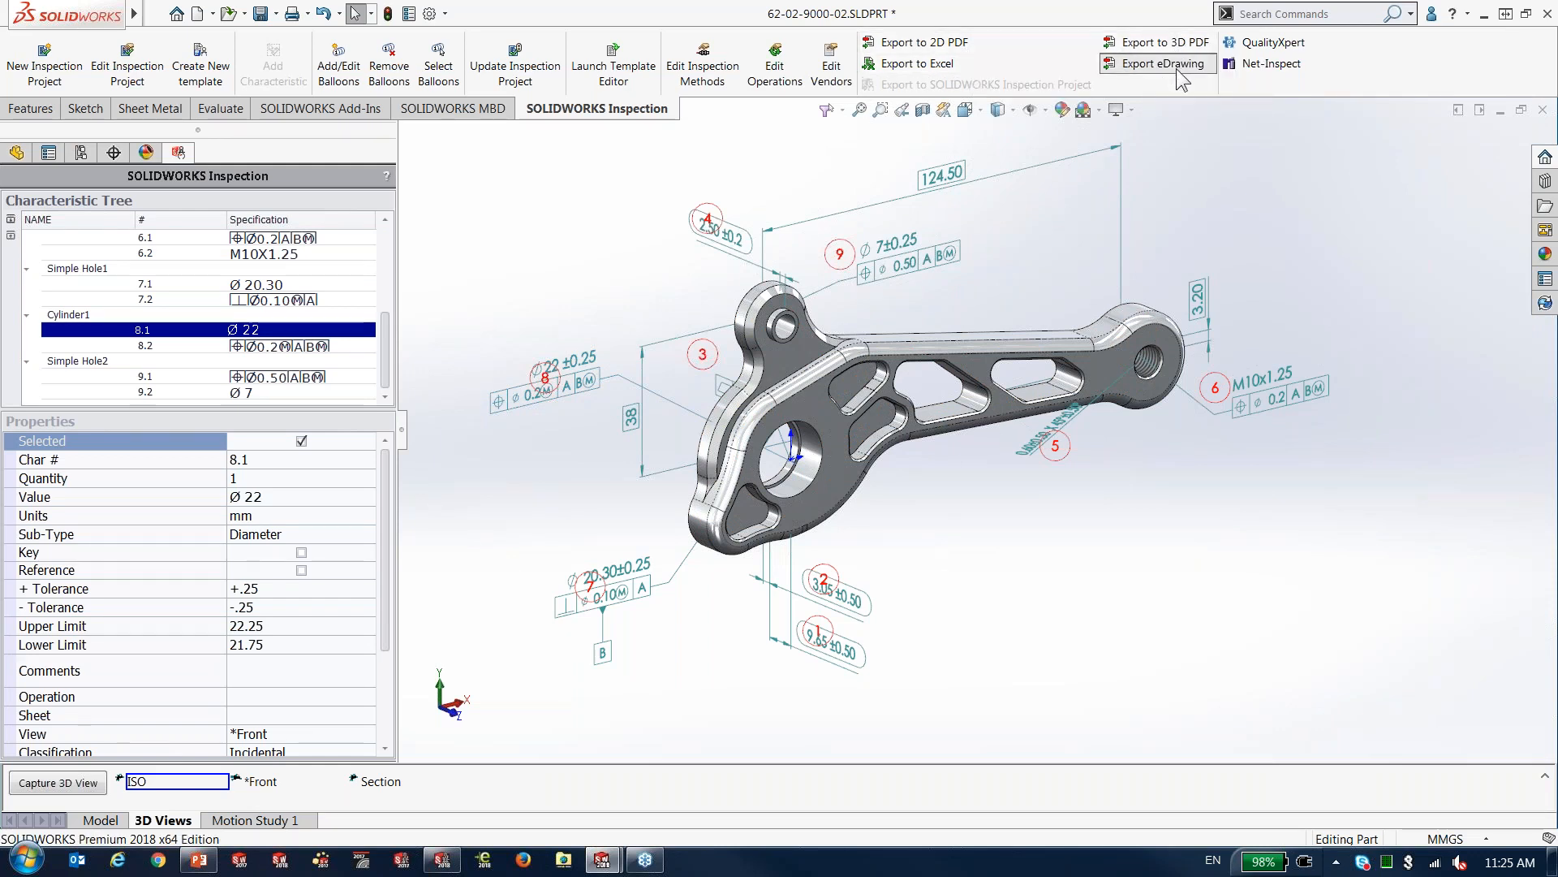
{"action": "left_click_drag", "start_coordinate": [991, 114], "coordinate": [853, 44]}
{"action": "left_click", "coordinate": [1241, 739]}
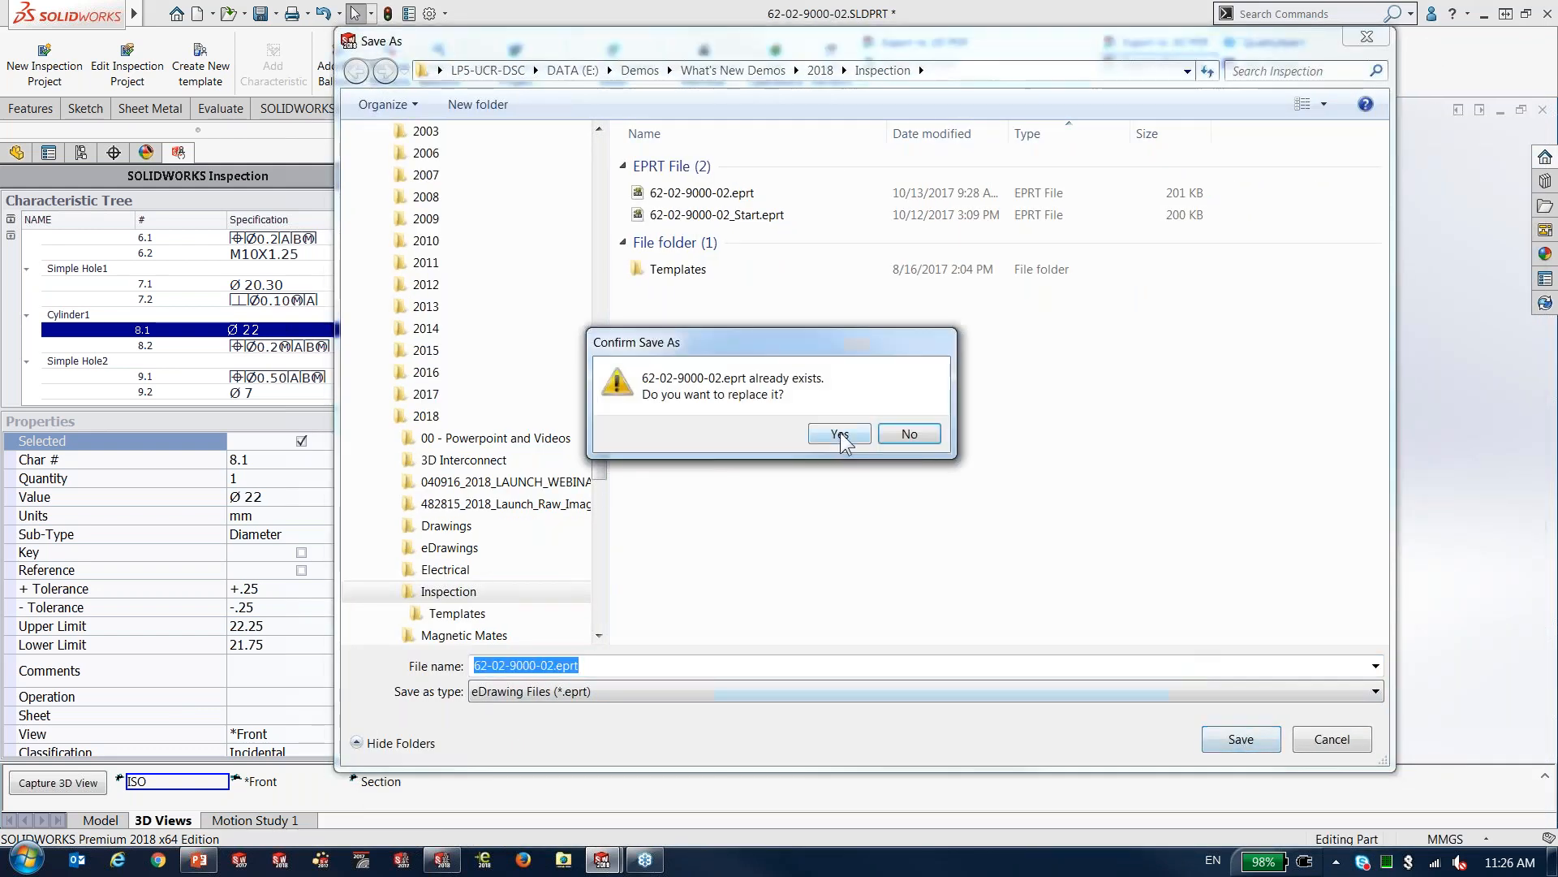
{"action": "left_click", "coordinate": [840, 433]}
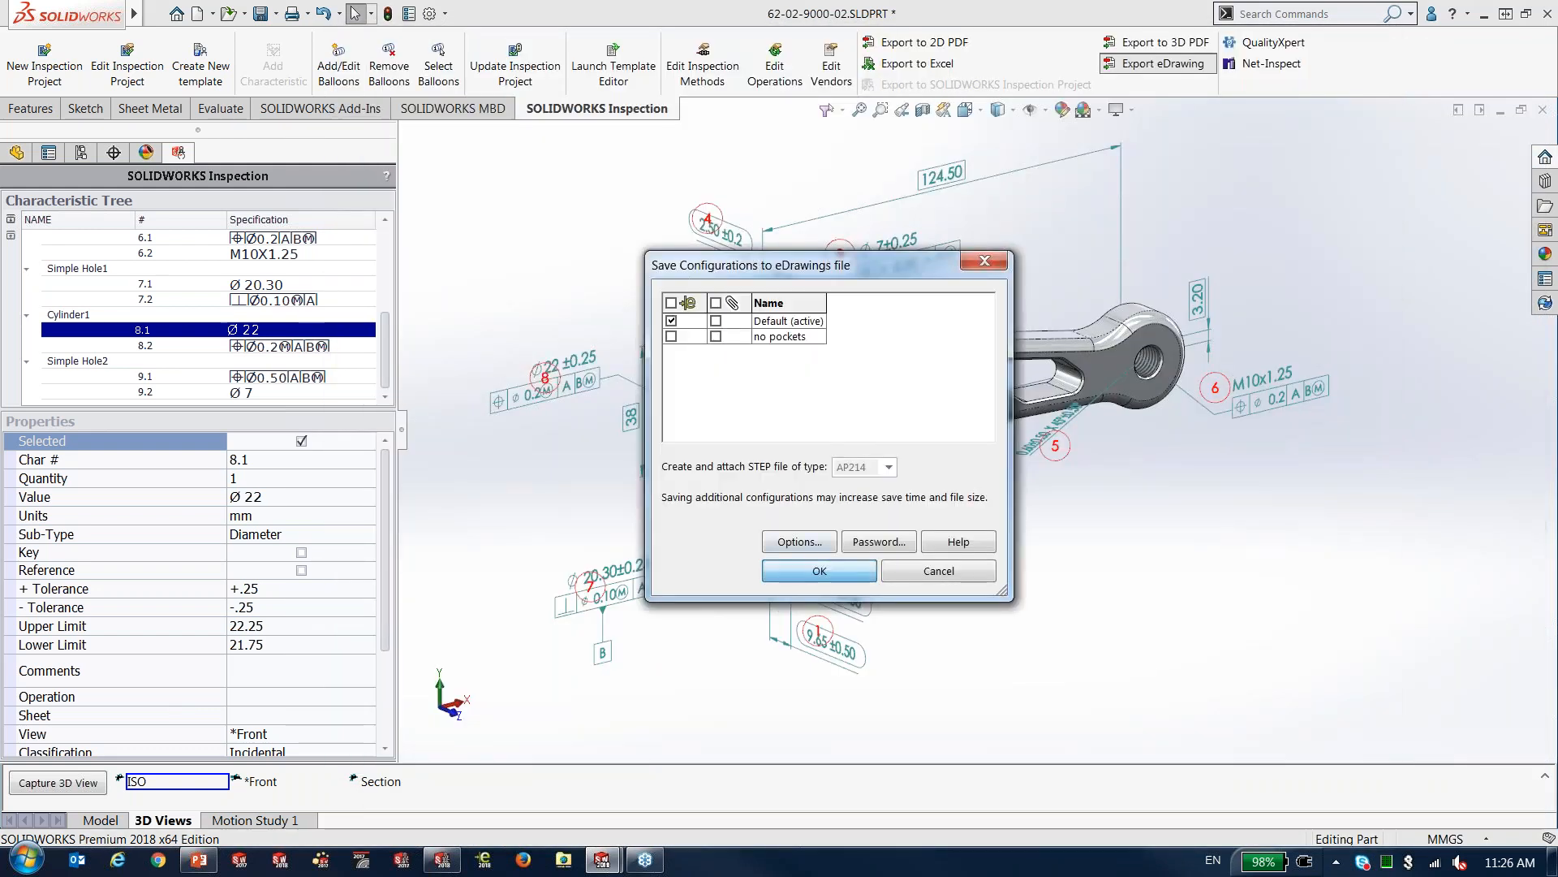
{"action": "left_click", "coordinate": [818, 575]}
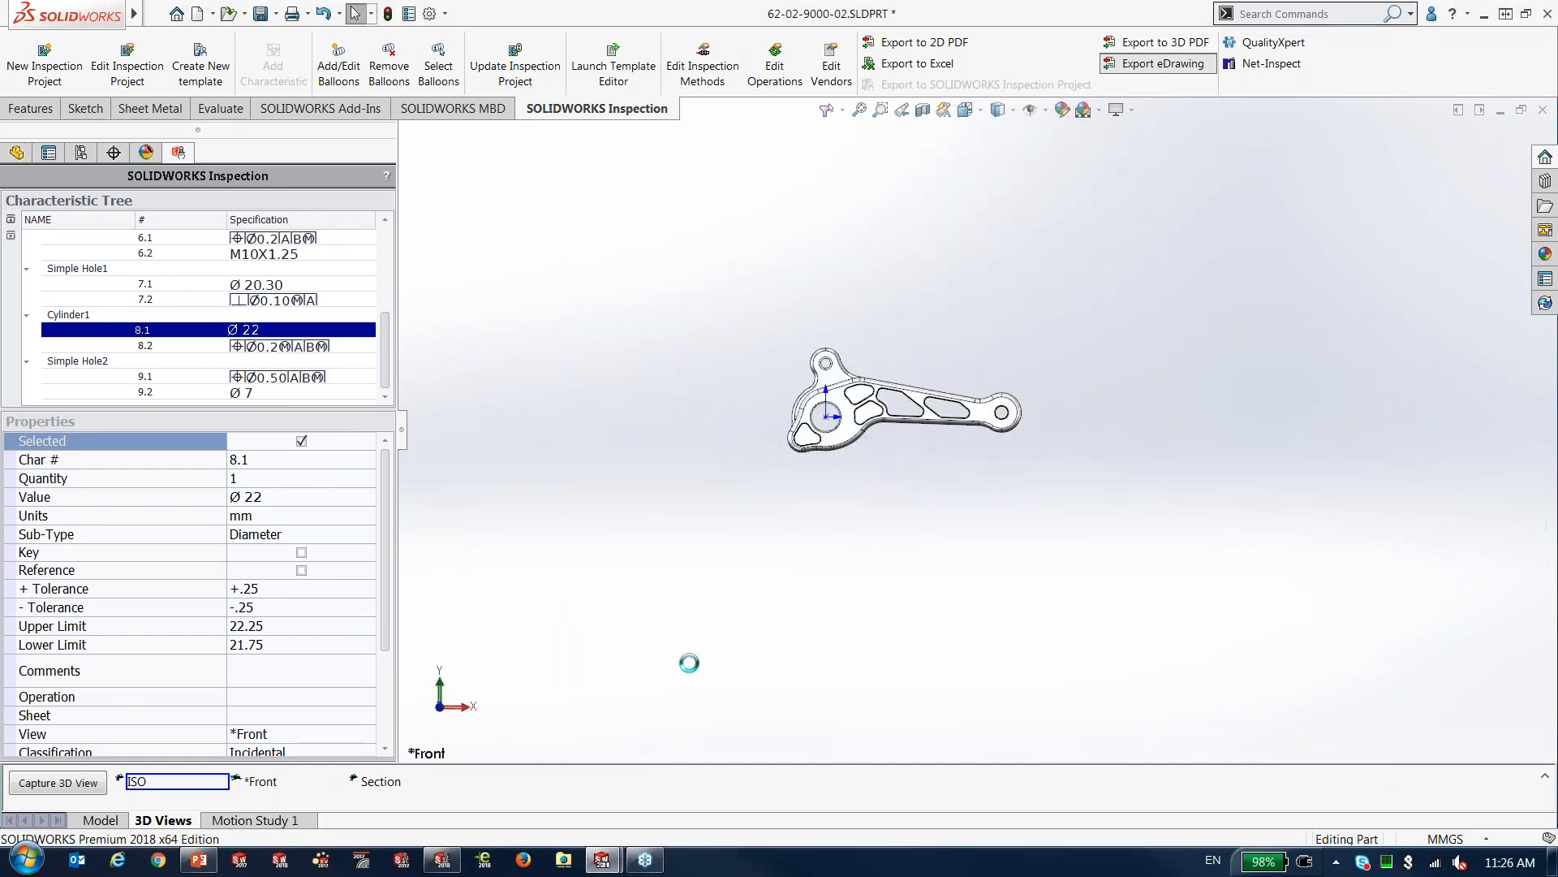
{"action": "left_click", "coordinate": [1154, 64]}
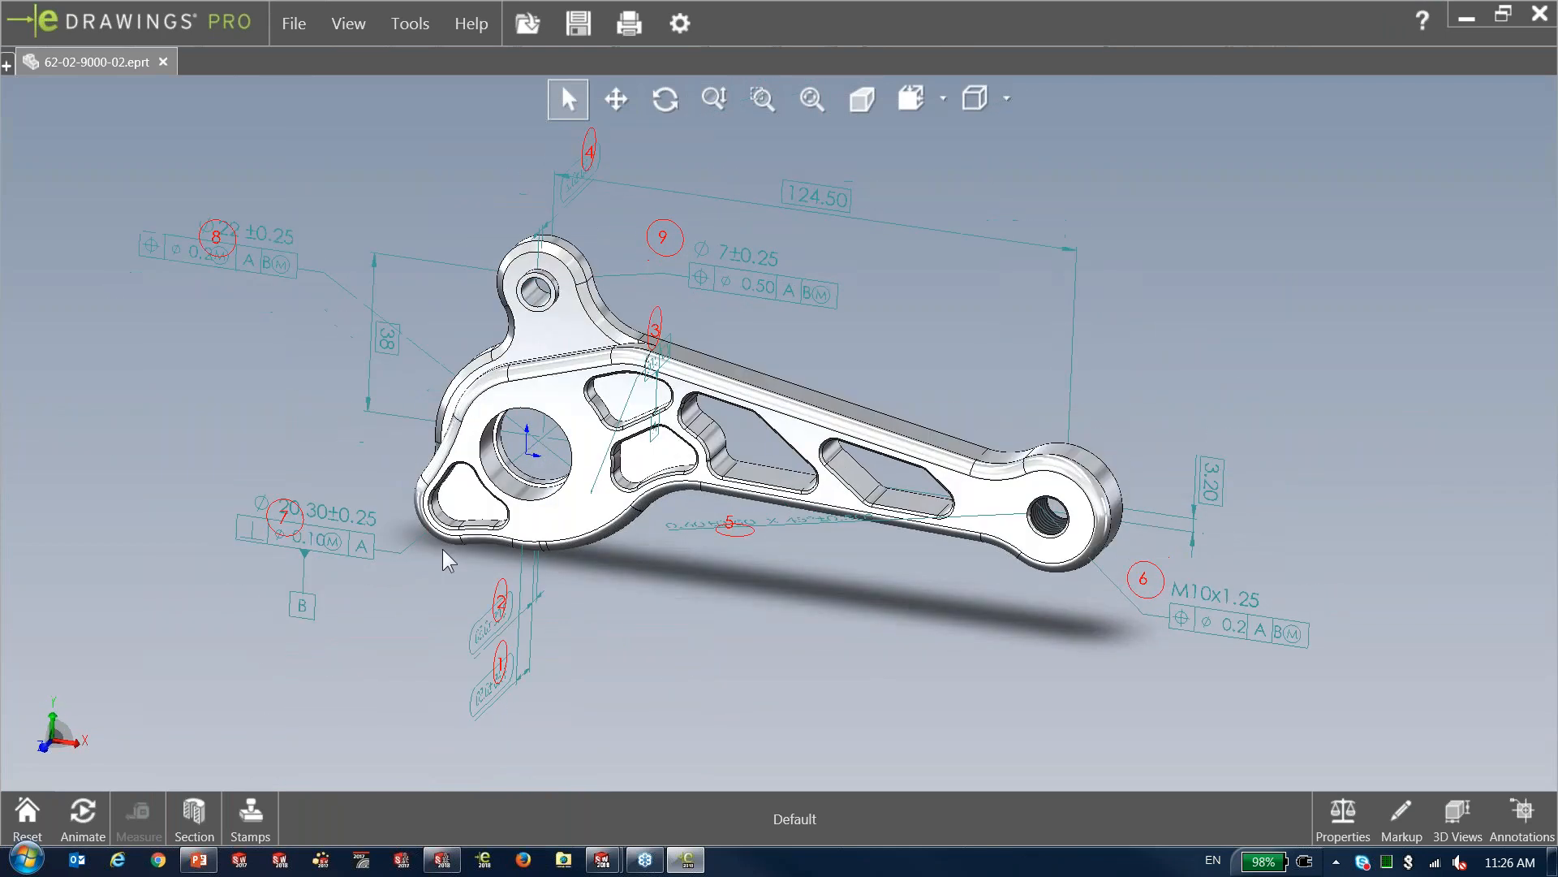
Display the *Front 3D view of the exported part, highlight the geometry tied to the balloon 2 dimension, and close eDrawings
{"action": "left_click", "coordinate": [1458, 827]}
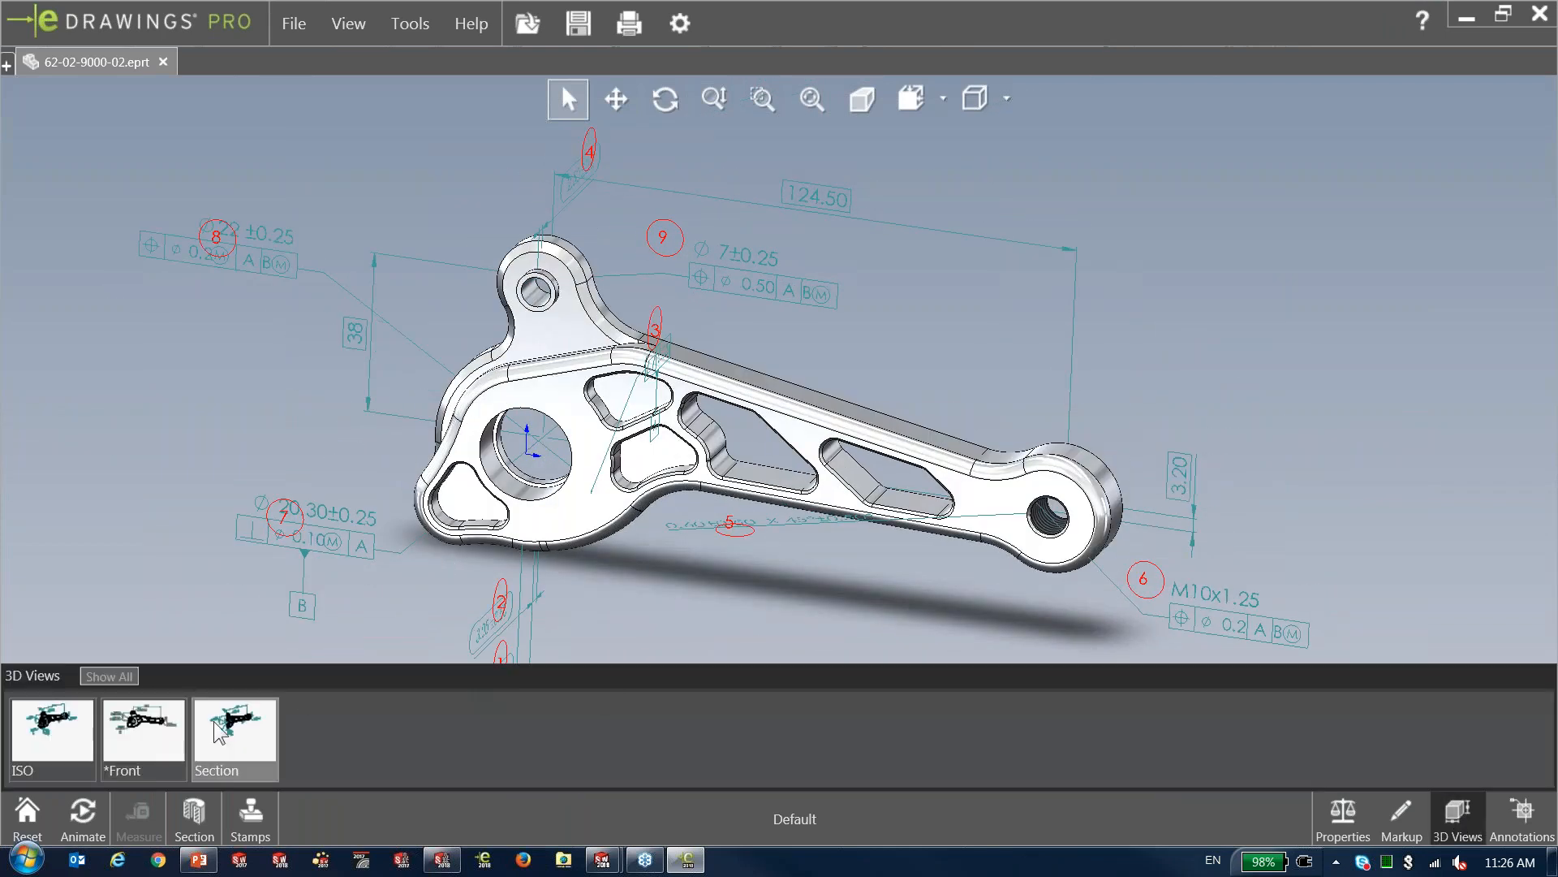
{"action": "left_click", "coordinate": [138, 735]}
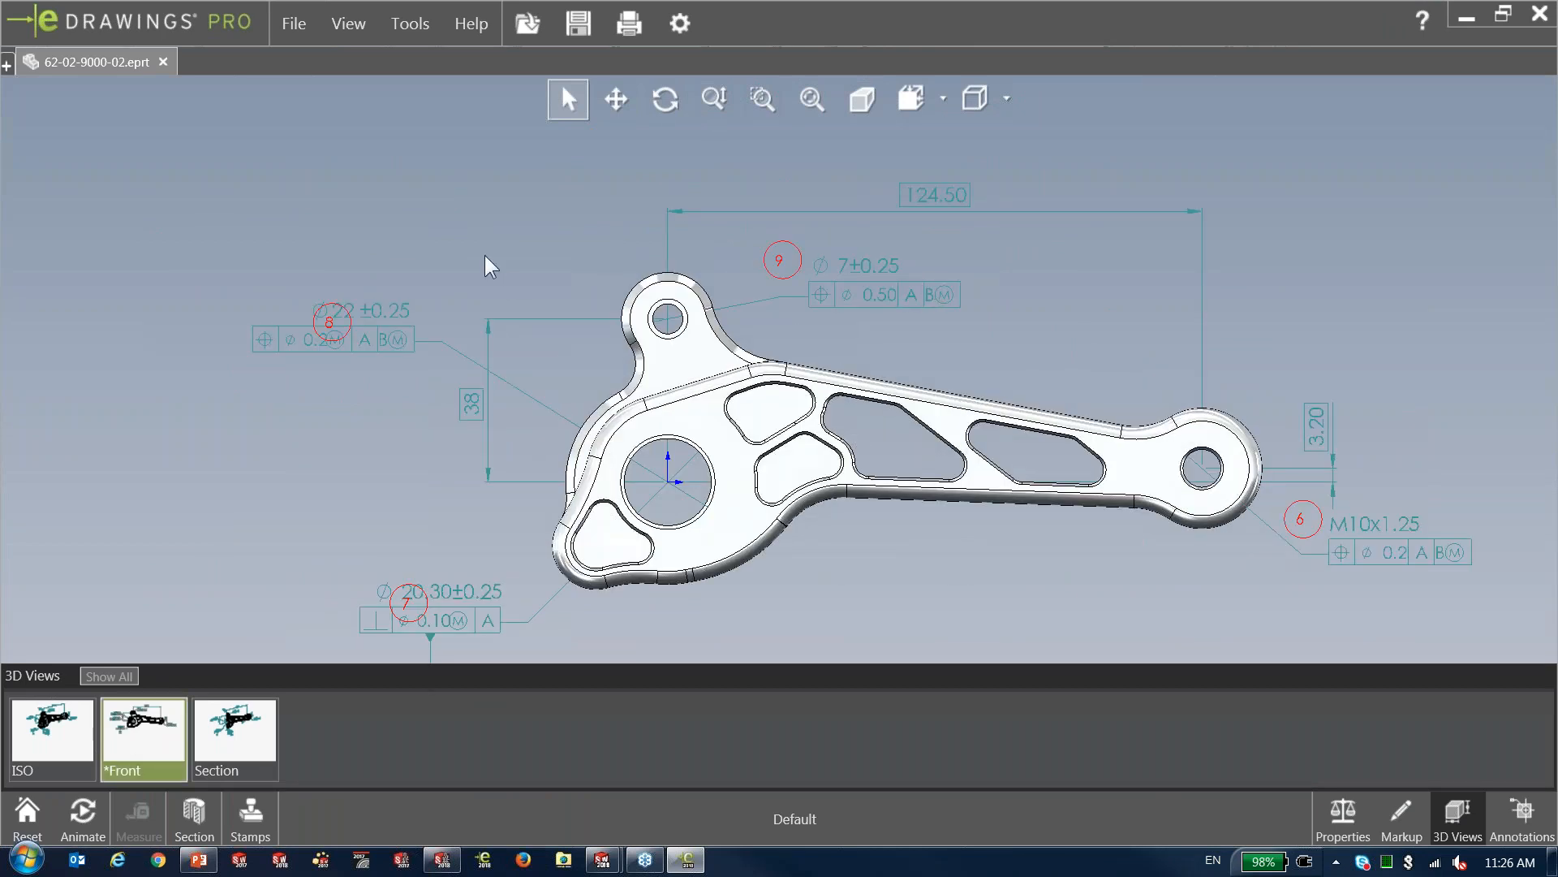
{"action": "left_click_drag", "start_coordinate": [1013, 349], "coordinate": [921, 353]}
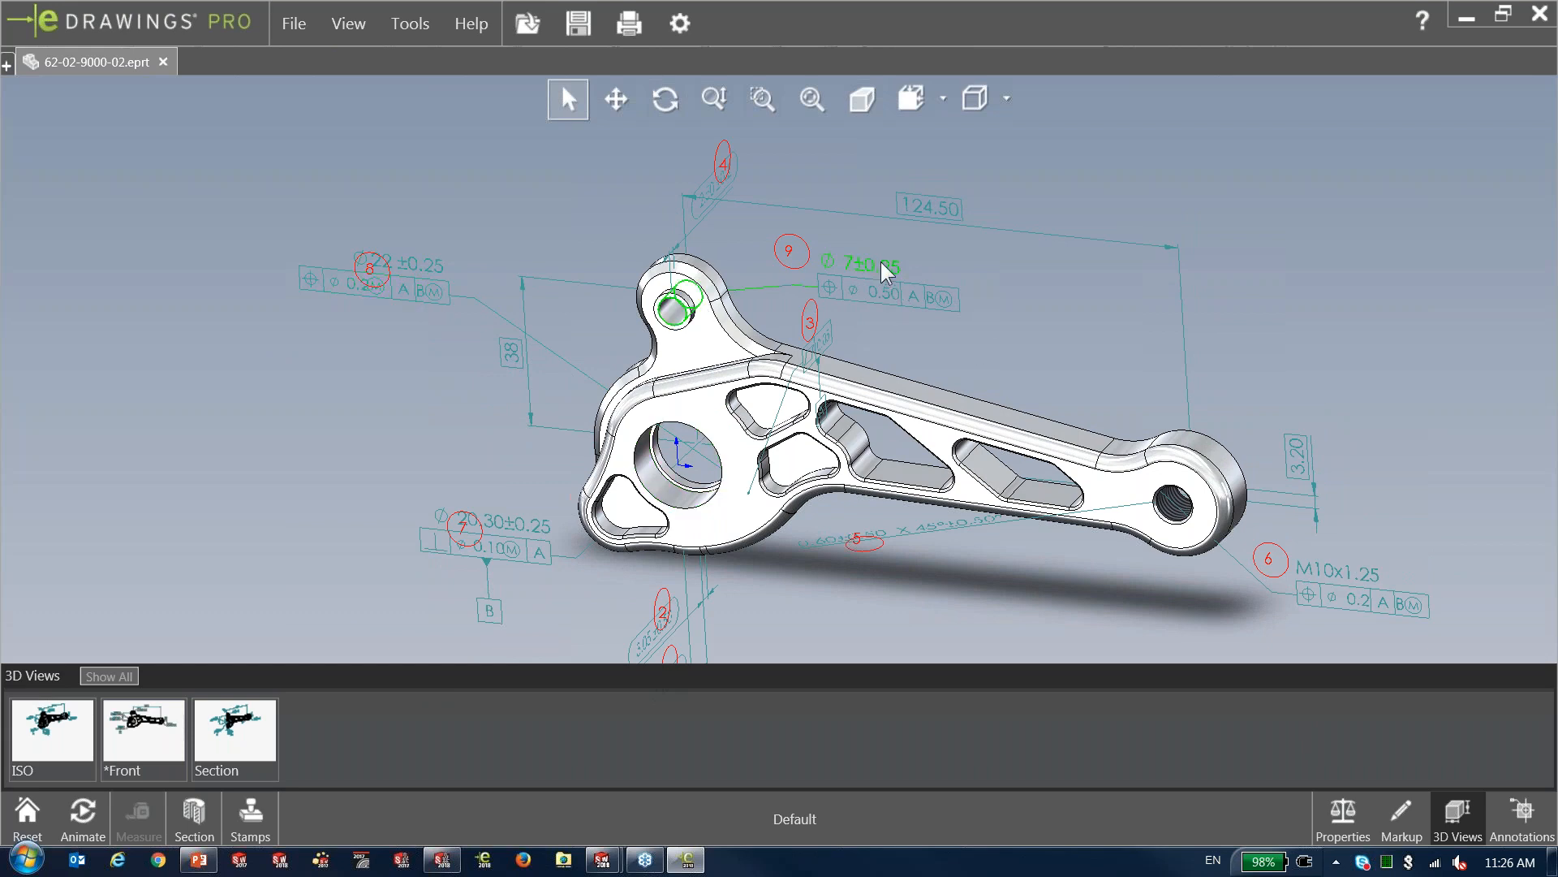
{"action": "mouse_move", "coordinate": [1015, 330]}
{"action": "middle_mouse_down"}
{"action": "mouse_move", "coordinate": [1022, 281]}
{"action": "mouse_move", "coordinate": [1020, 331]}
{"action": "middle_mouse_up"}
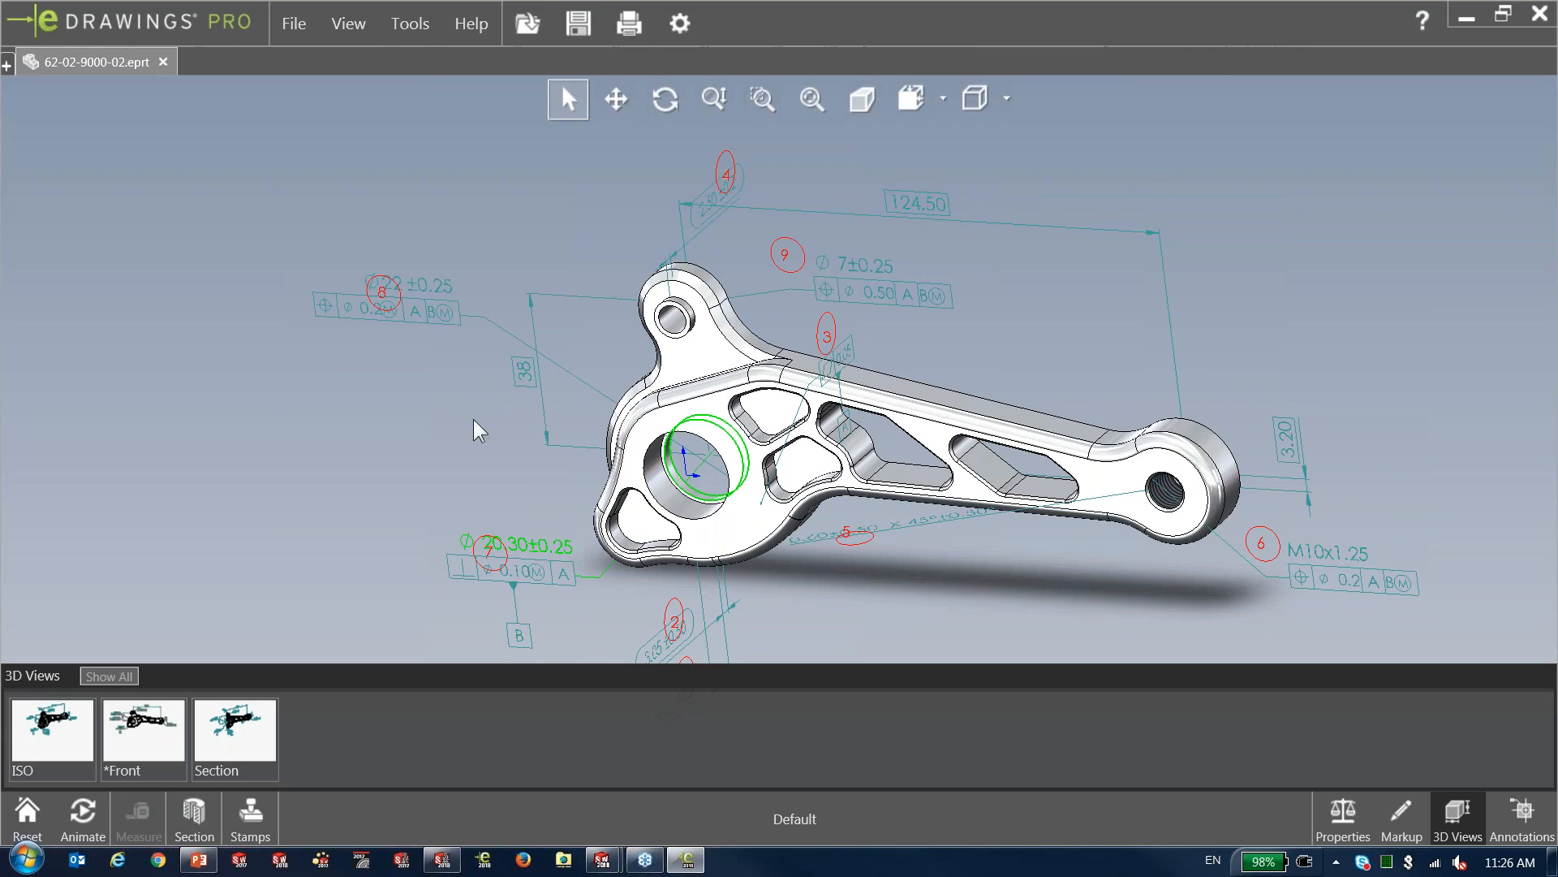
{"action": "left_click", "coordinate": [664, 650]}
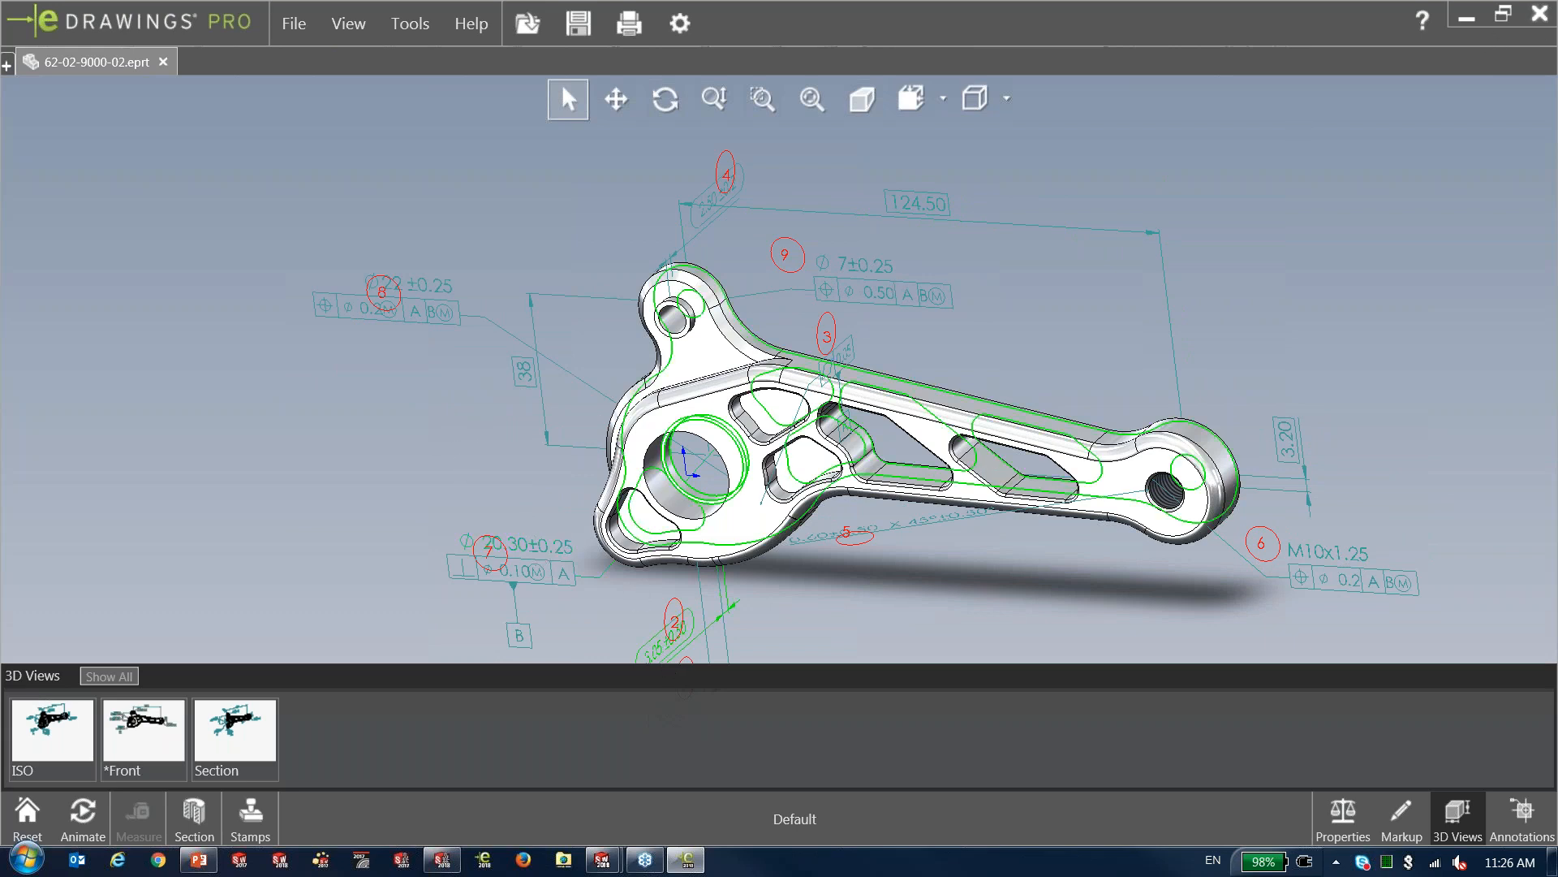
{"action": "left_click", "coordinate": [1539, 14]}
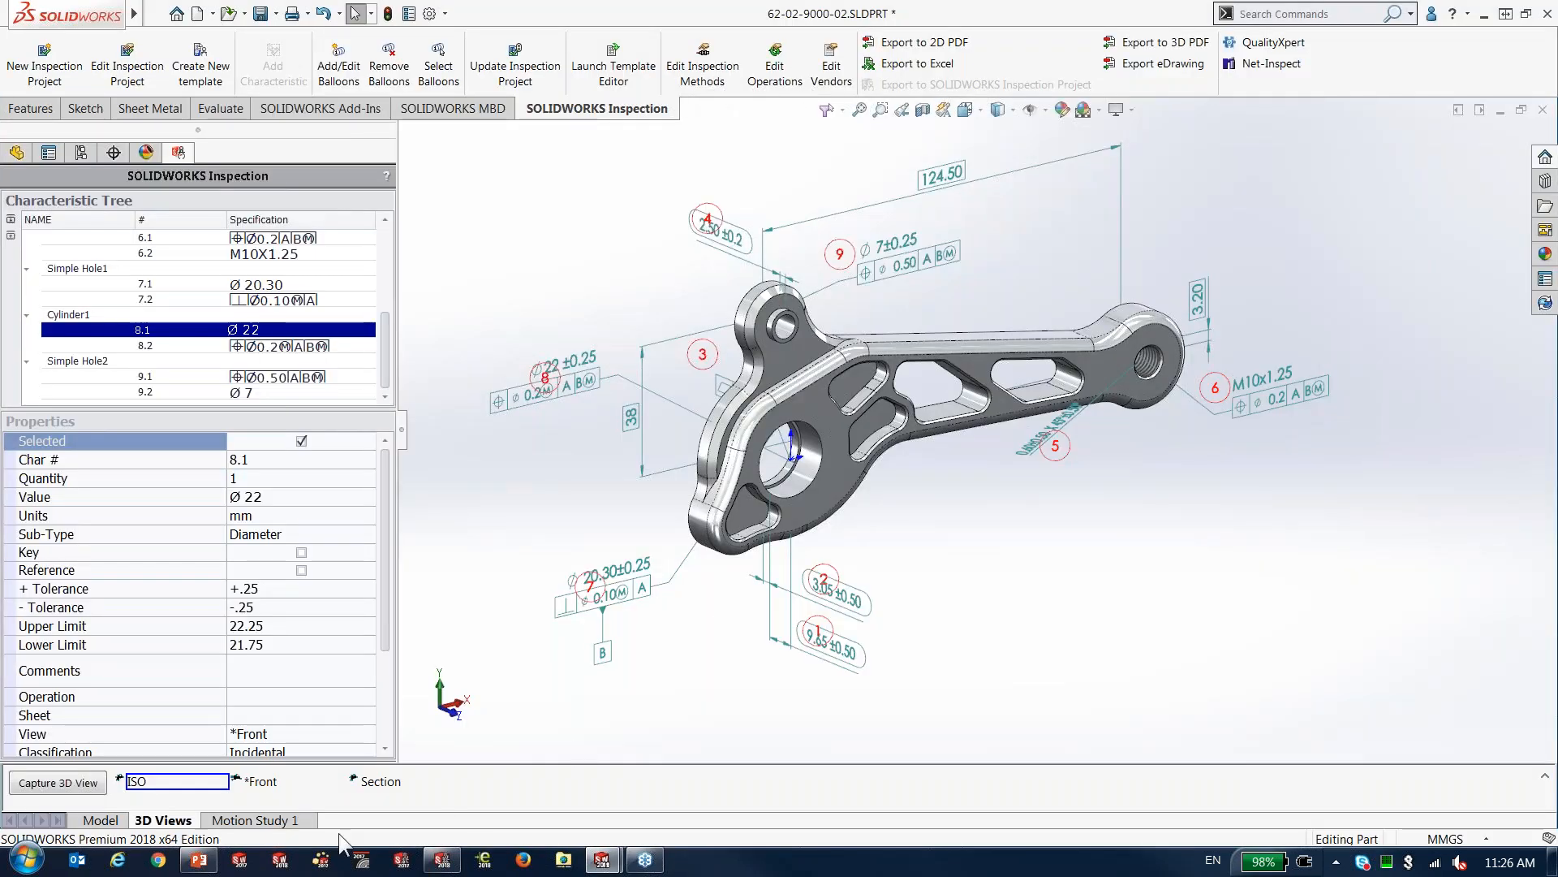
{"action": "left_click", "coordinate": [198, 858]}
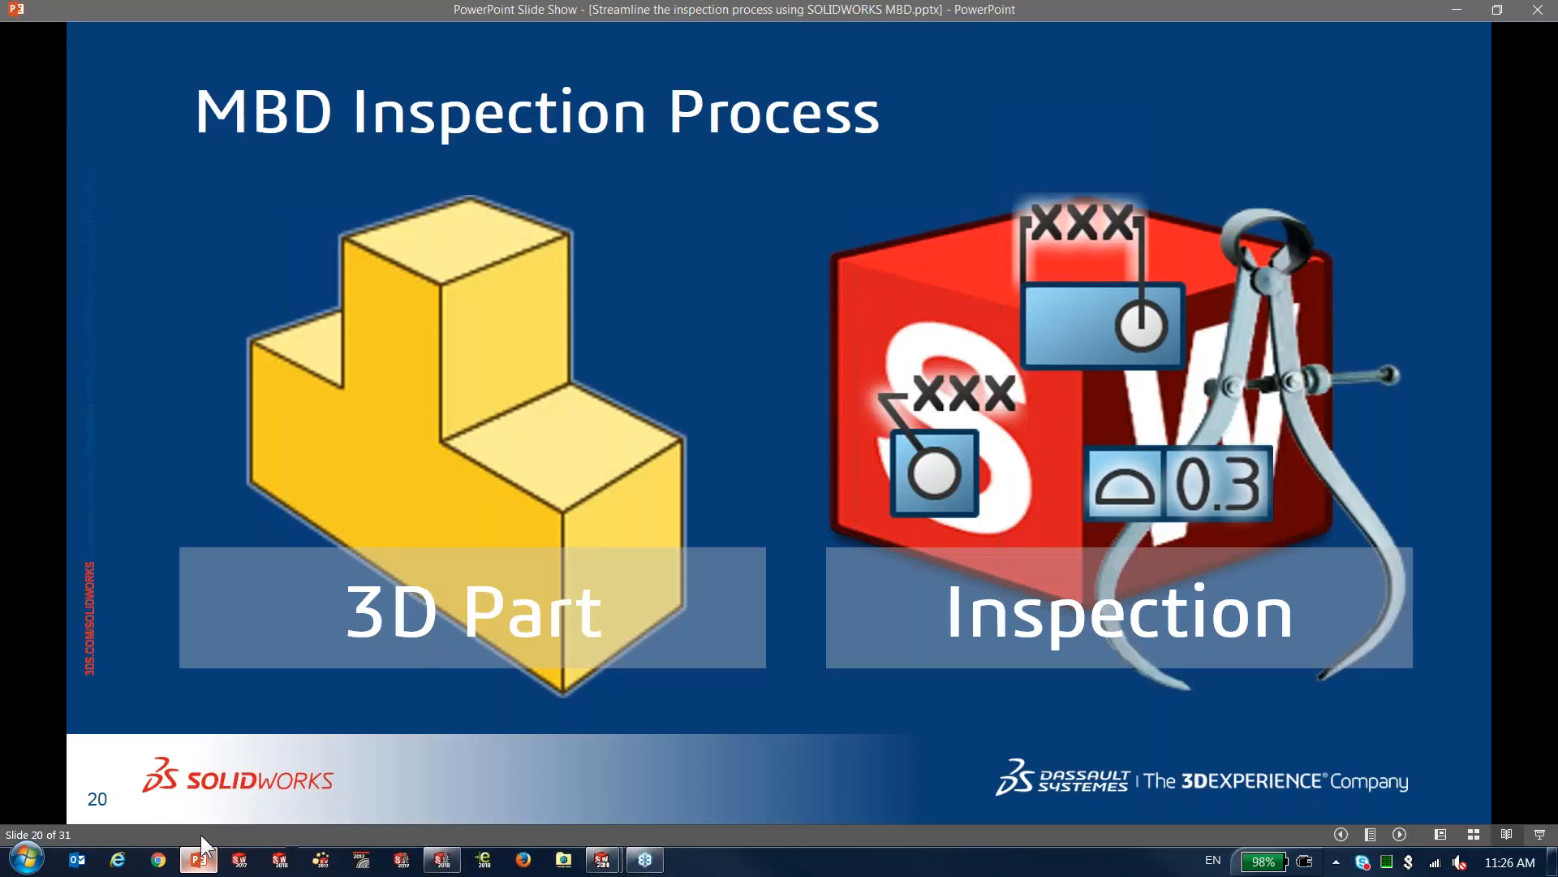
{"action": "left_click", "coordinate": [519, 499]}
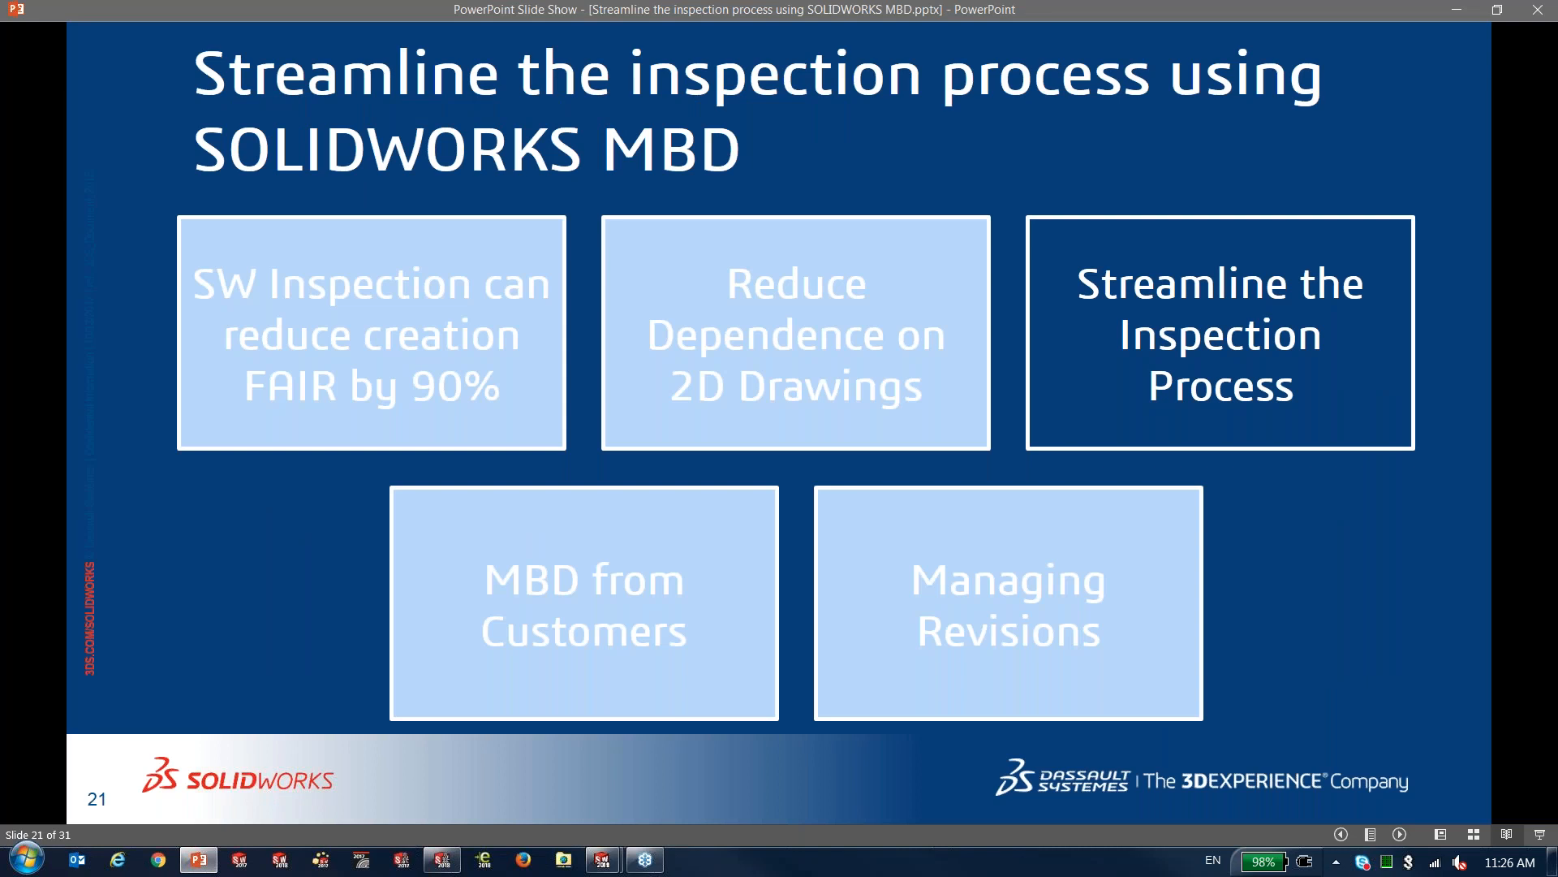
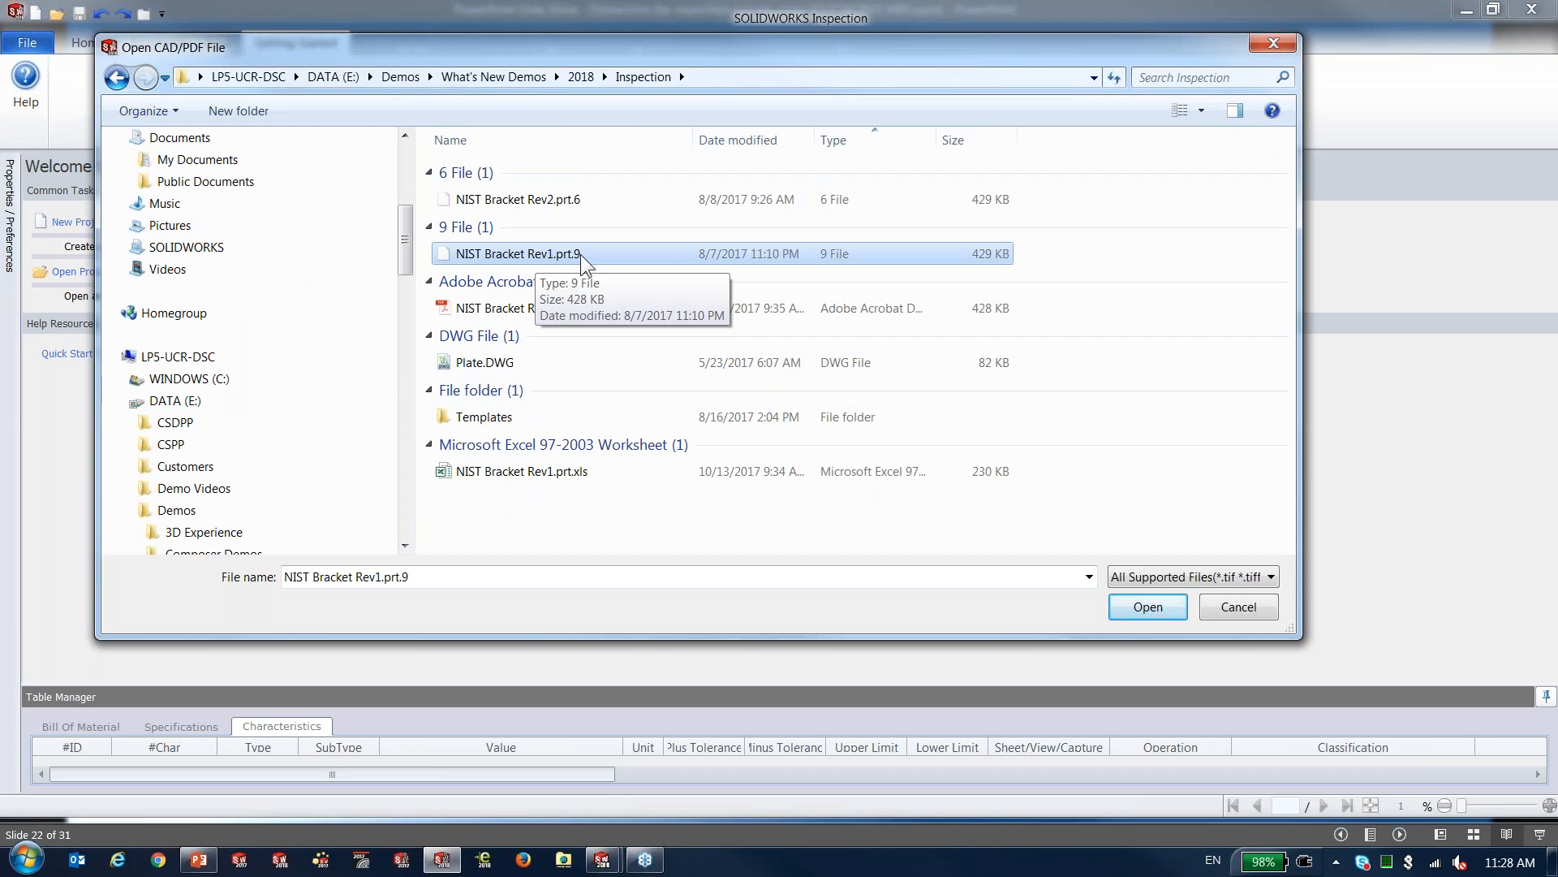
Add NIST Bracket Rev1.prt.9 to the standalone inspection project and activate its DEFAULT capture
{"action": "left_click", "coordinate": [1147, 607]}
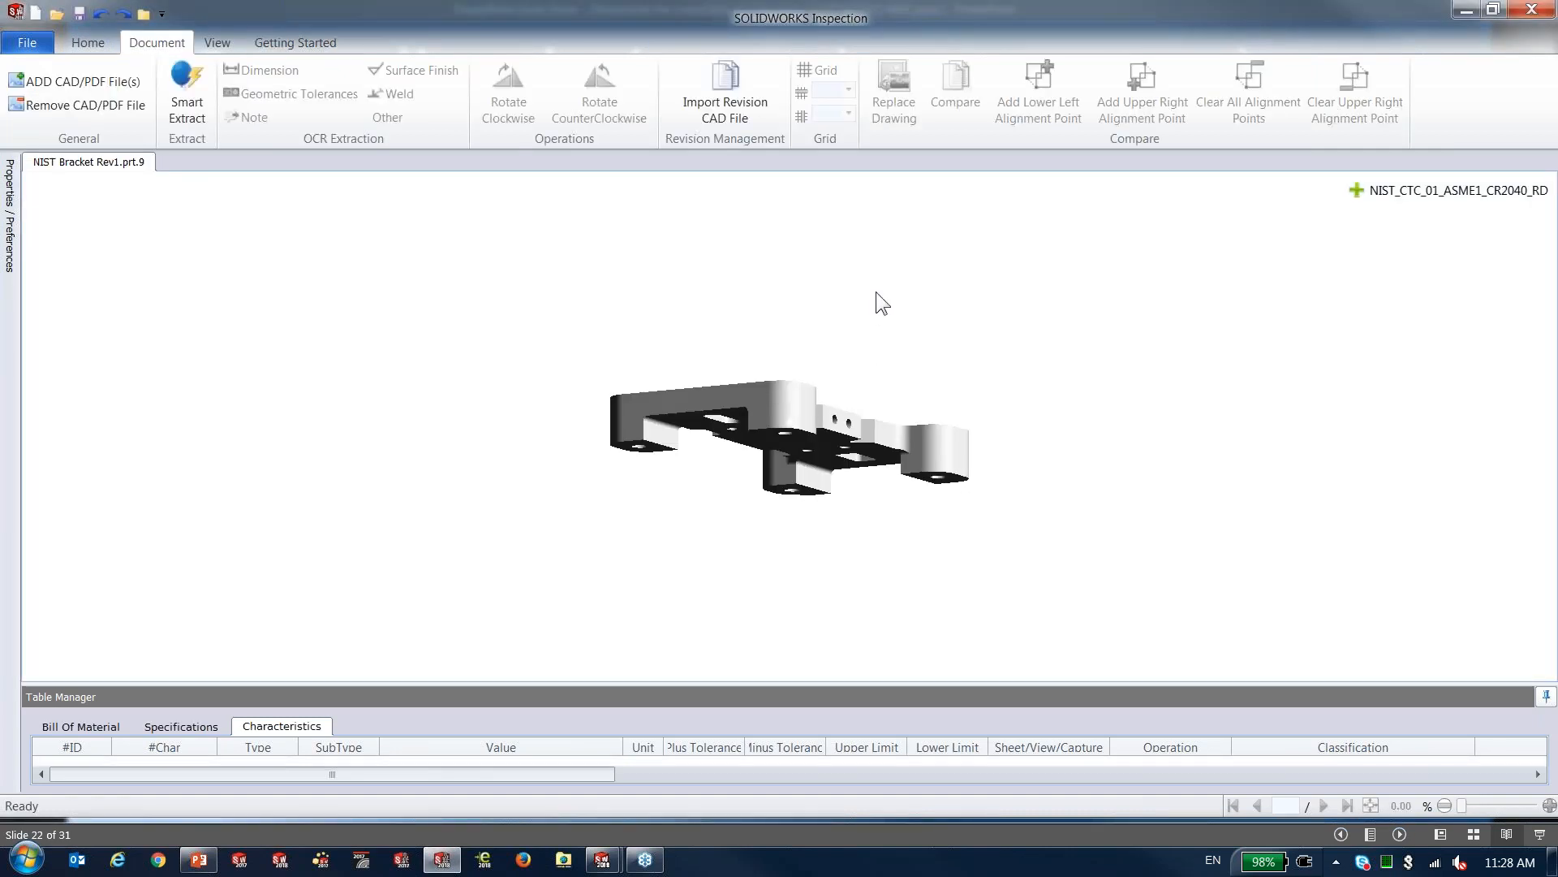
{"action": "middle_click_drag", "start_coordinate": [877, 292], "coordinate": [820, 347]}
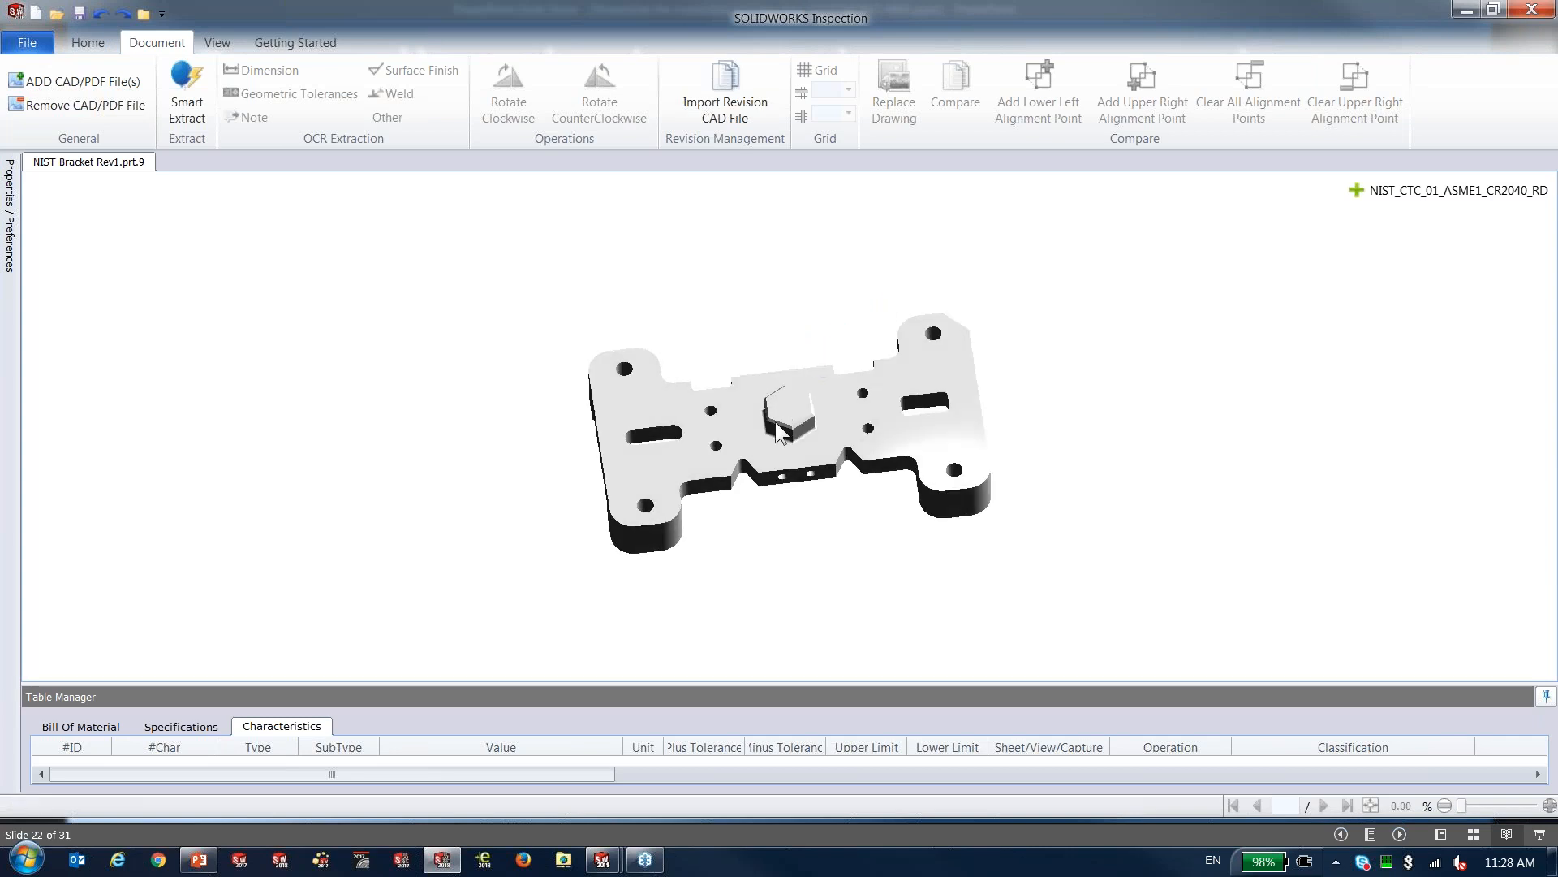
{"action": "scroll", "coordinate": [785, 402], "scroll_direction": "up", "scroll_amount": 2}
{"action": "left_click", "coordinate": [1354, 191]}
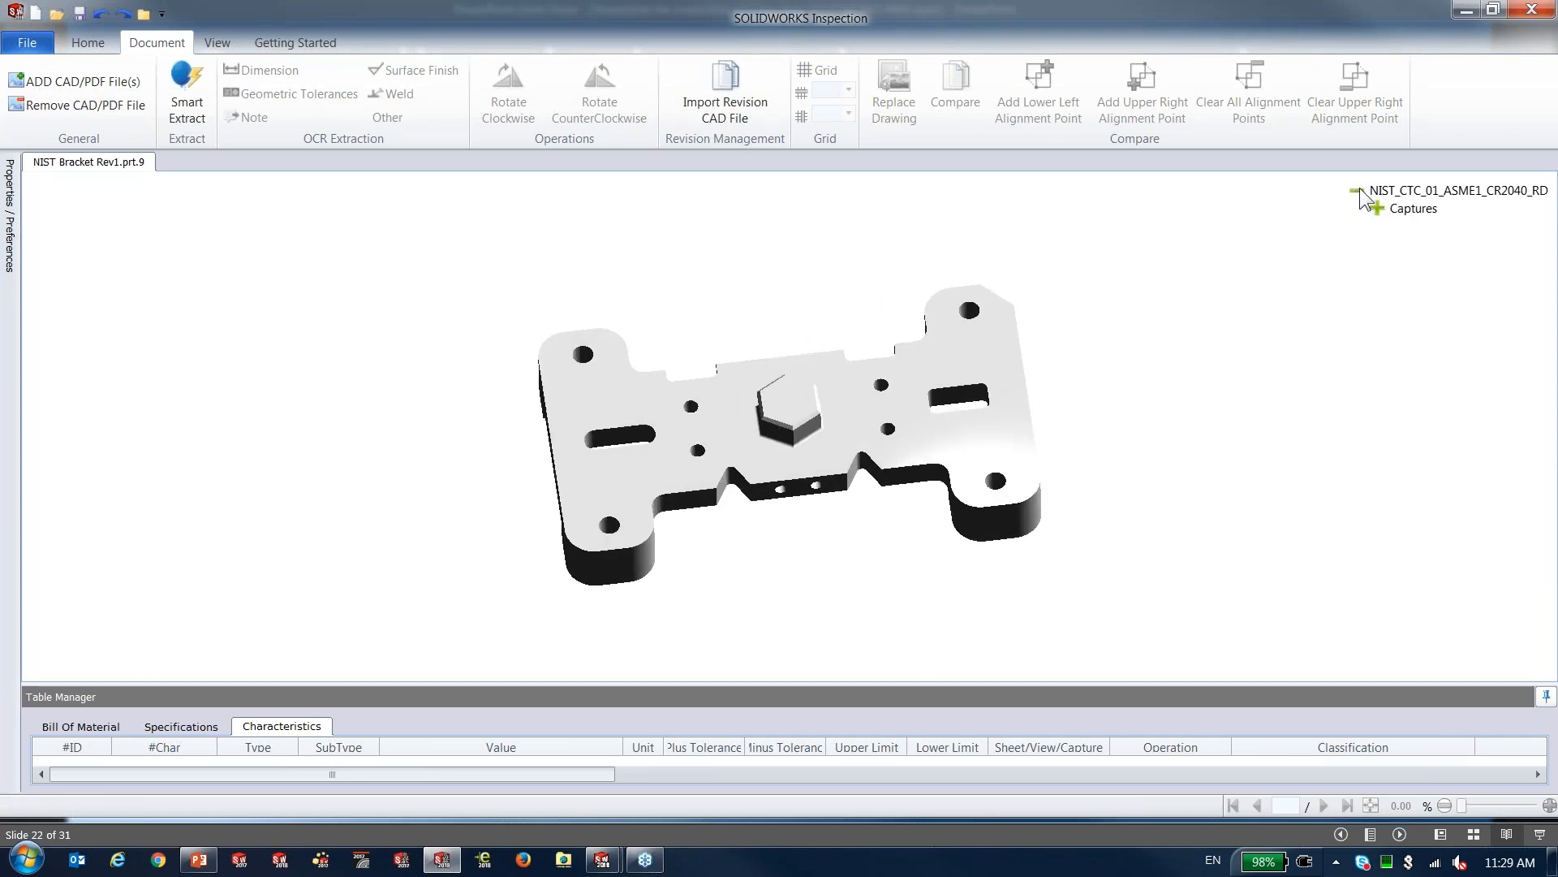
{"action": "left_click", "coordinate": [1378, 208]}
{"action": "left_click", "coordinate": [1448, 245]}
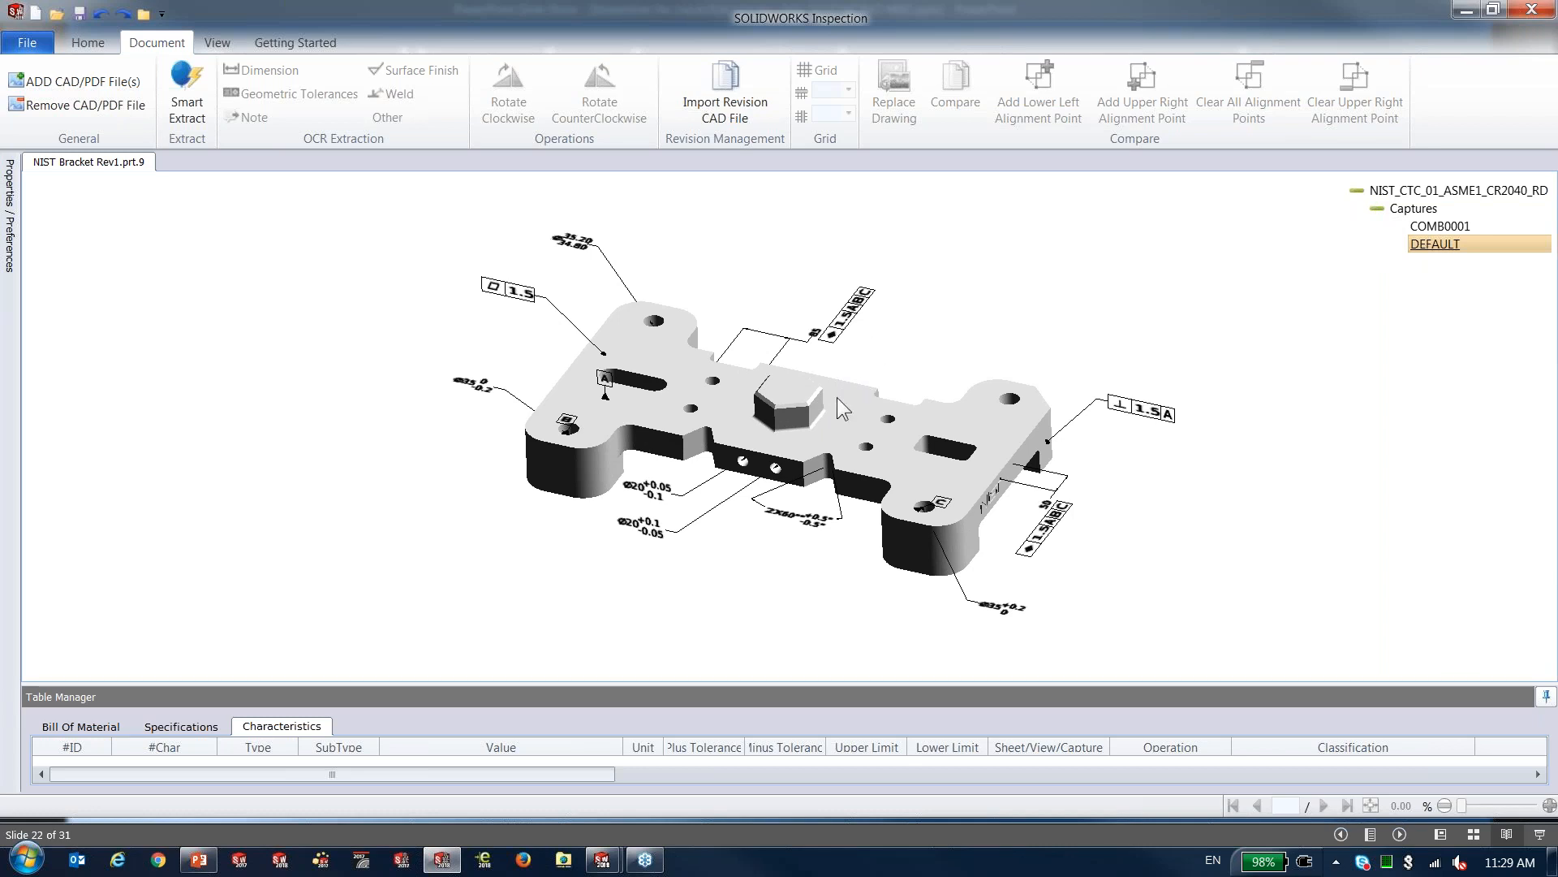
{"action": "mouse_move", "coordinate": [797, 430]}
{"action": "middle_mouse_down"}
{"action": "mouse_move", "coordinate": [824, 317]}
{"action": "mouse_move", "coordinate": [795, 436]}
{"action": "middle_mouse_up"}
Use Smart Extract on the Ø35.20/34.80 dimension to add it as a ballooned characteristic
{"action": "left_click", "coordinate": [586, 238]}
{"action": "left_click", "coordinate": [1430, 245]}
{"action": "left_click", "coordinate": [368, 357]}
{"action": "left_click", "coordinate": [185, 96]}
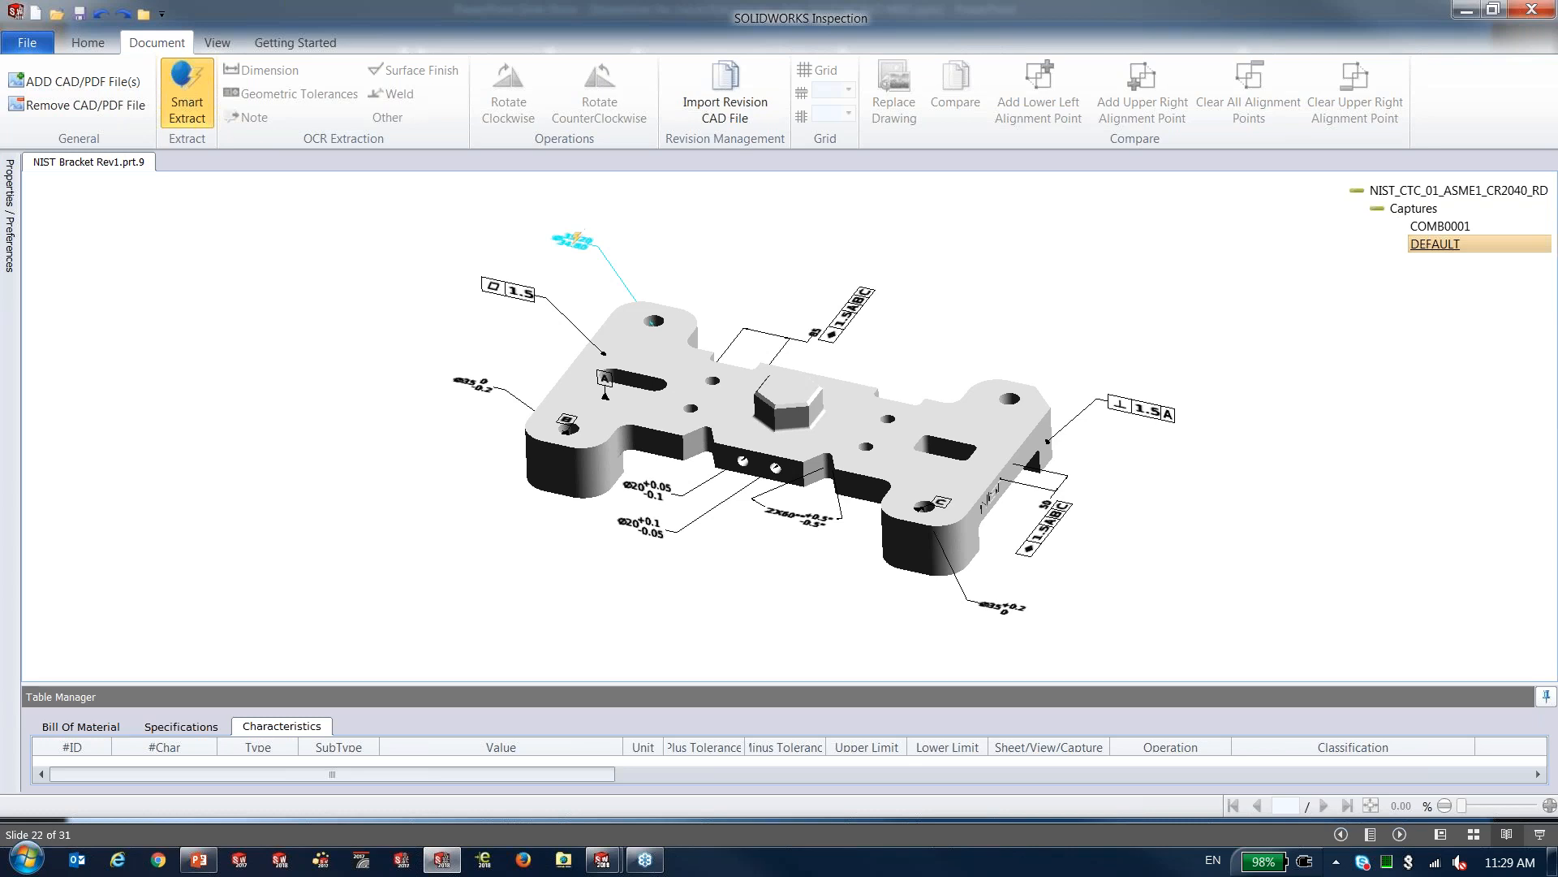
{"action": "scroll", "coordinate": [576, 240], "scroll_direction": "up", "scroll_amount": 3}
{"action": "scroll", "coordinate": [753, 247], "scroll_direction": "up", "scroll_amount": 3}
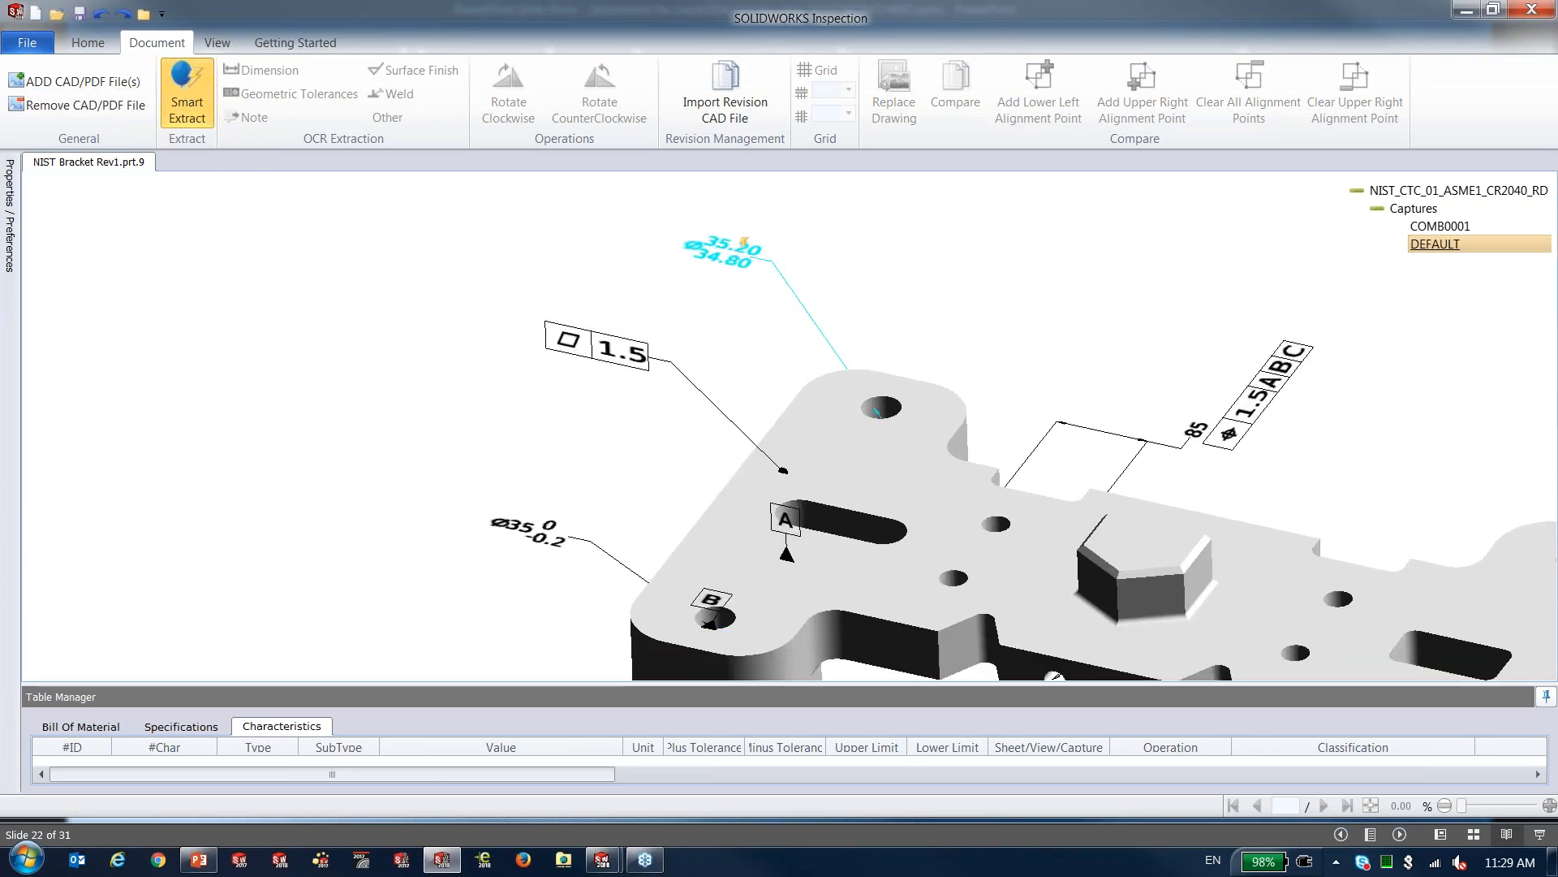
{"action": "left_click", "coordinate": [742, 242]}
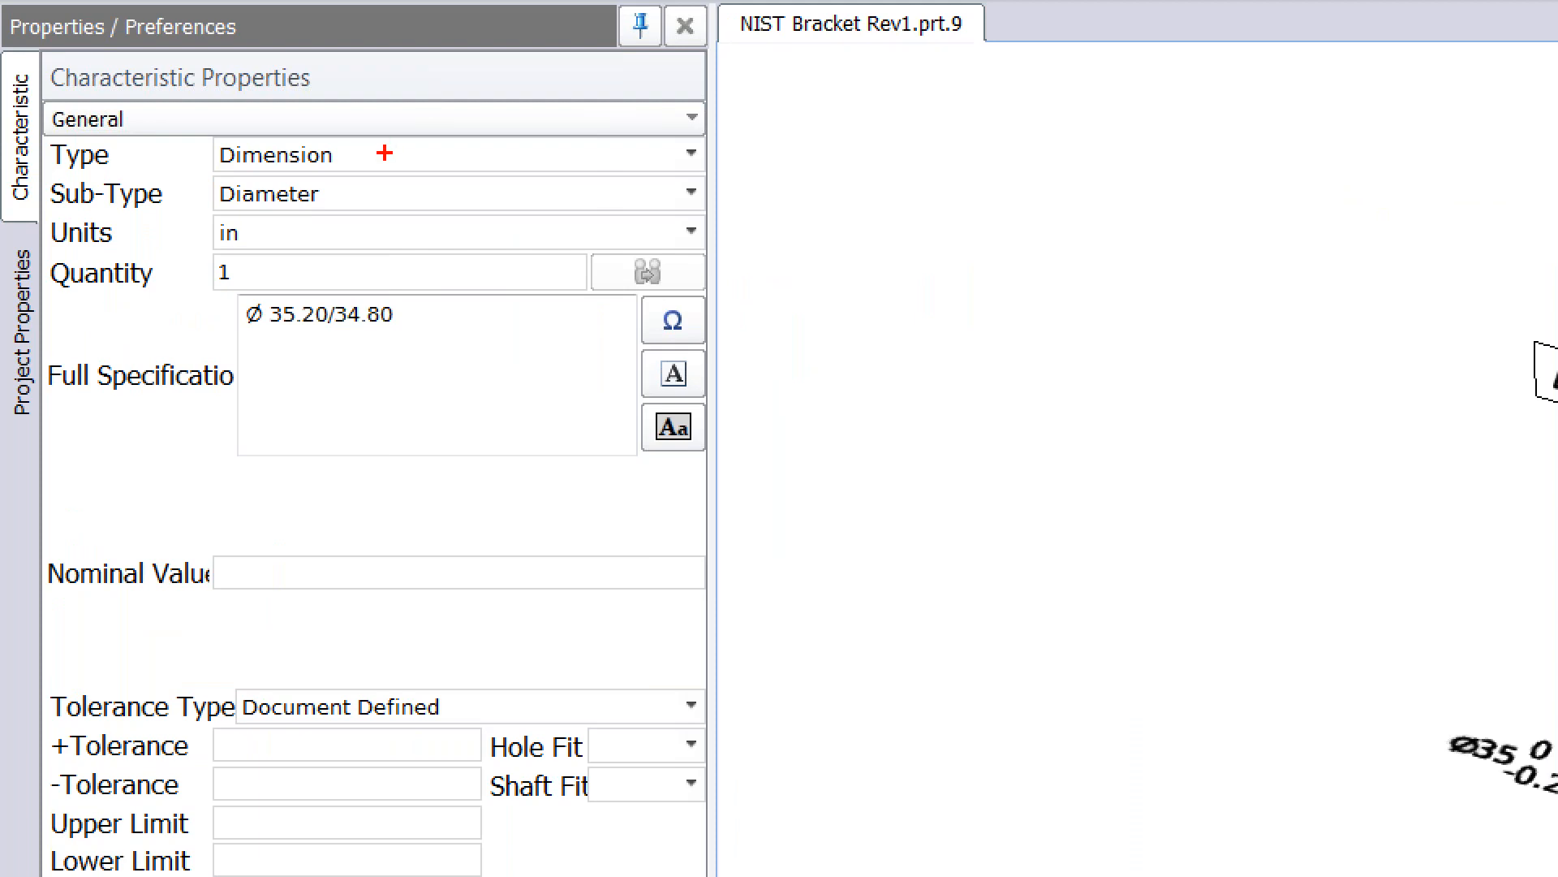
{"action": "left_click_drag", "start_coordinate": [365, 159], "coordinate": [452, 159]}
{"action": "left_click_drag", "start_coordinate": [336, 195], "coordinate": [396, 190]}
{"action": "left_click_drag", "start_coordinate": [324, 235], "coordinate": [387, 235]}
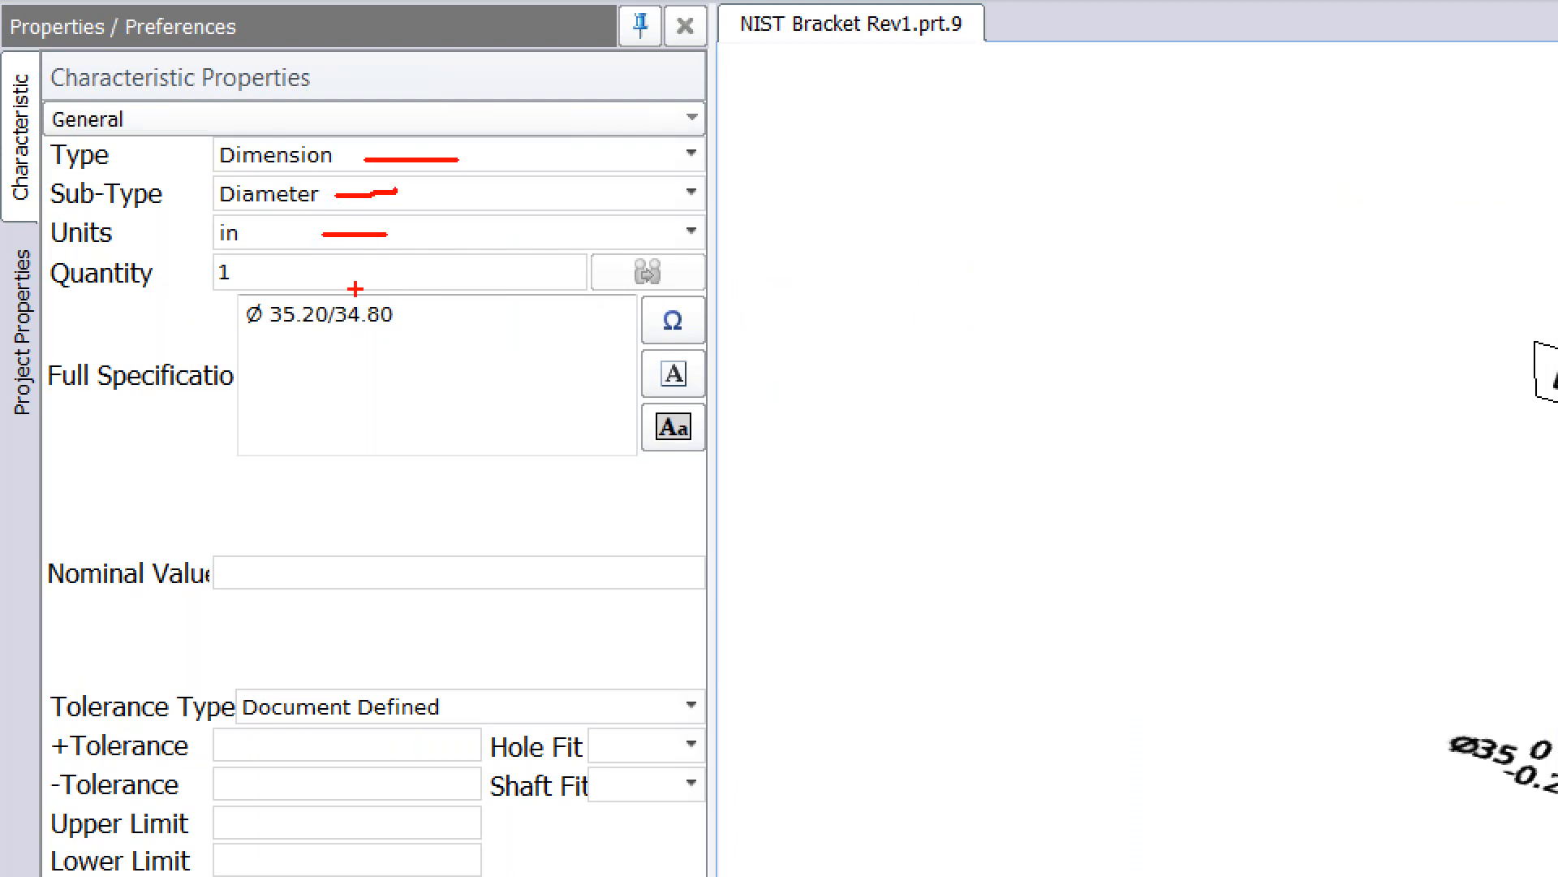
{"action": "mouse_move", "coordinate": [417, 292]}
{"action": "left_mouse_down"}
{"action": "mouse_move", "coordinate": [261, 245]}
{"action": "mouse_move", "coordinate": [416, 307]}
{"action": "mouse_move", "coordinate": [369, 243]}
{"action": "left_mouse_up"}
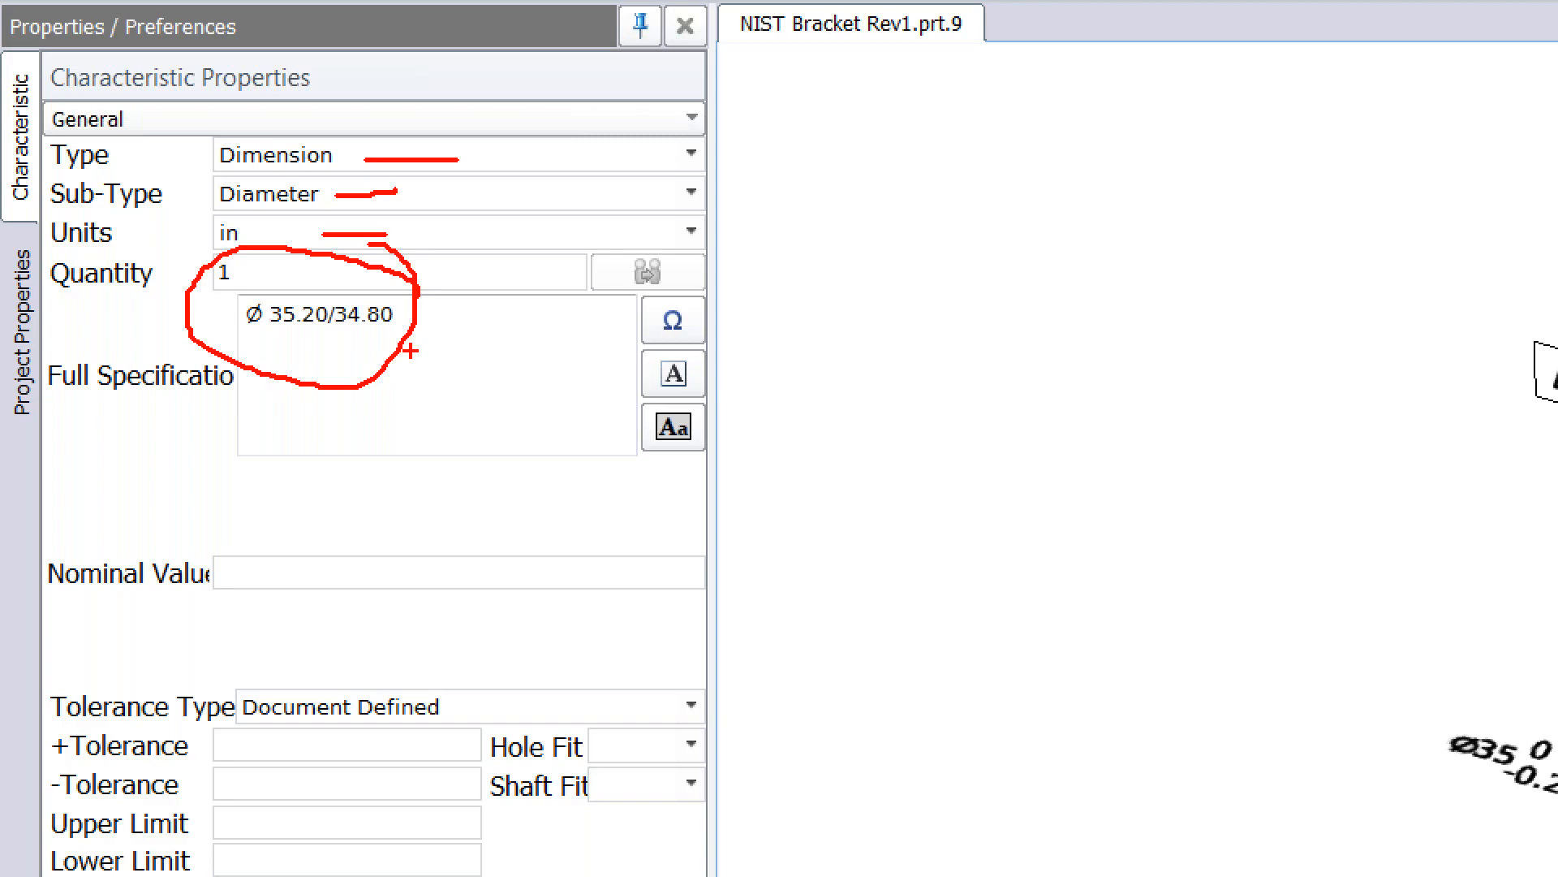
{"action": "key", "text": "Escape"}
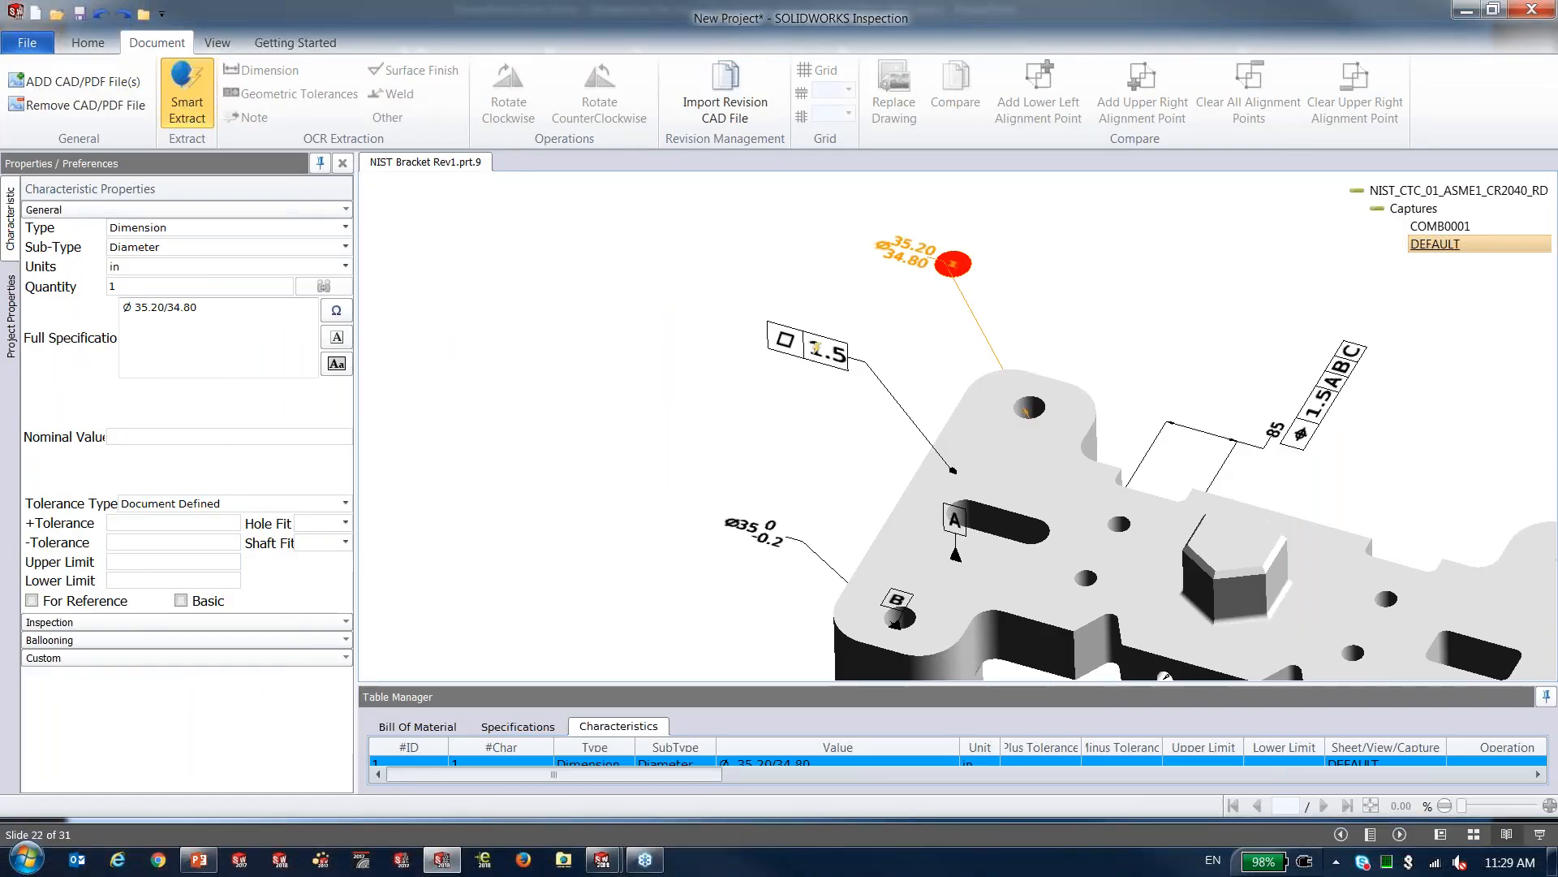
Extract the 1.5 flatness tolerance and the Ø35 0/-0.2 diameter as characteristics
{"action": "left_click", "coordinate": [835, 344]}
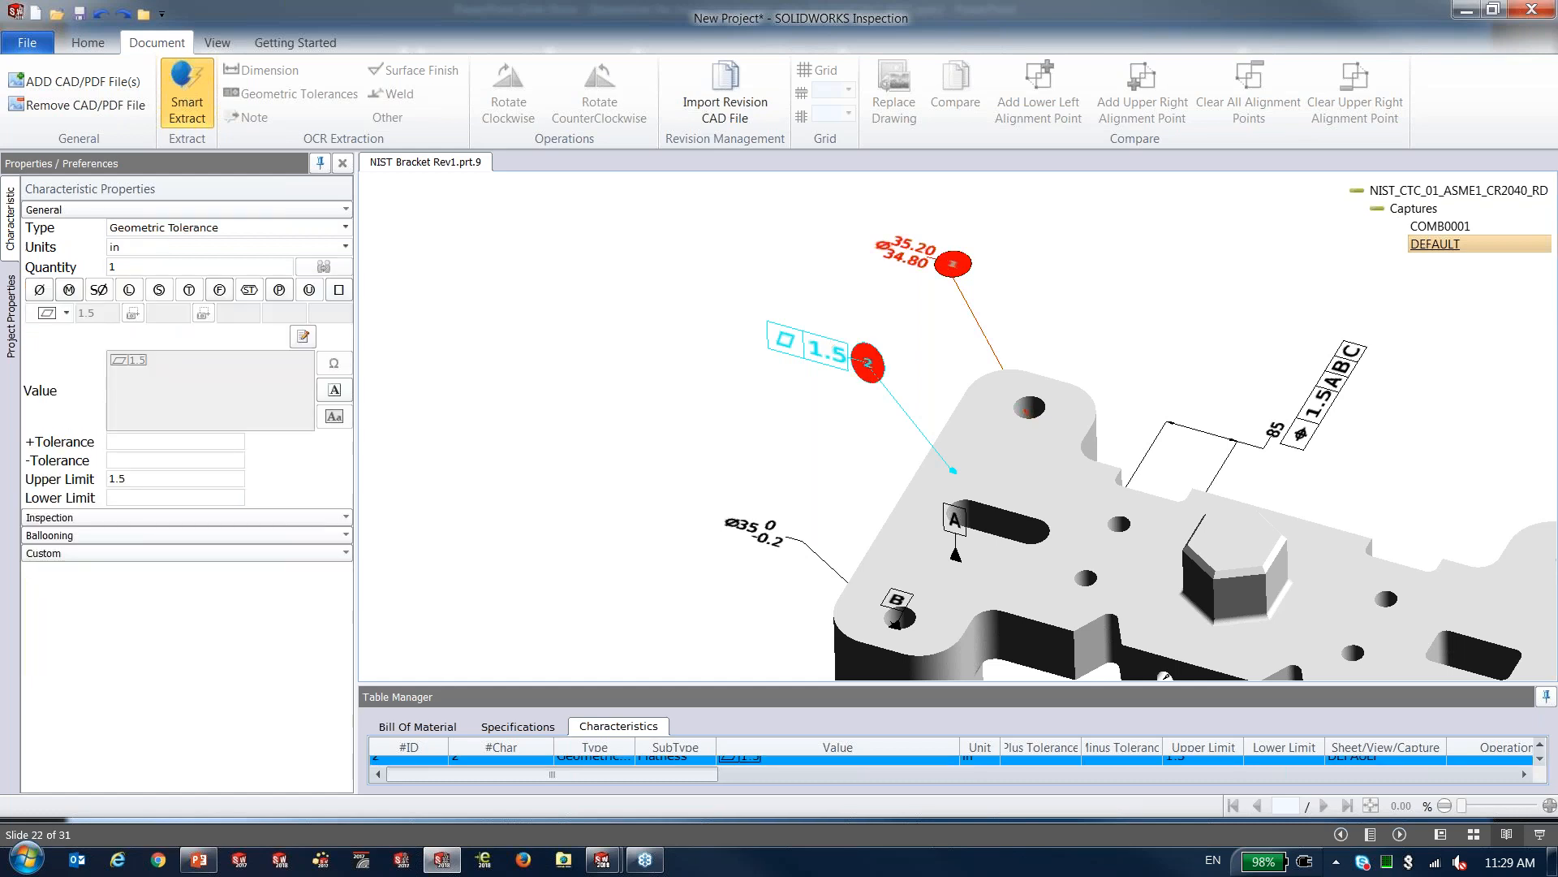
{"action": "left_click", "coordinate": [750, 526]}
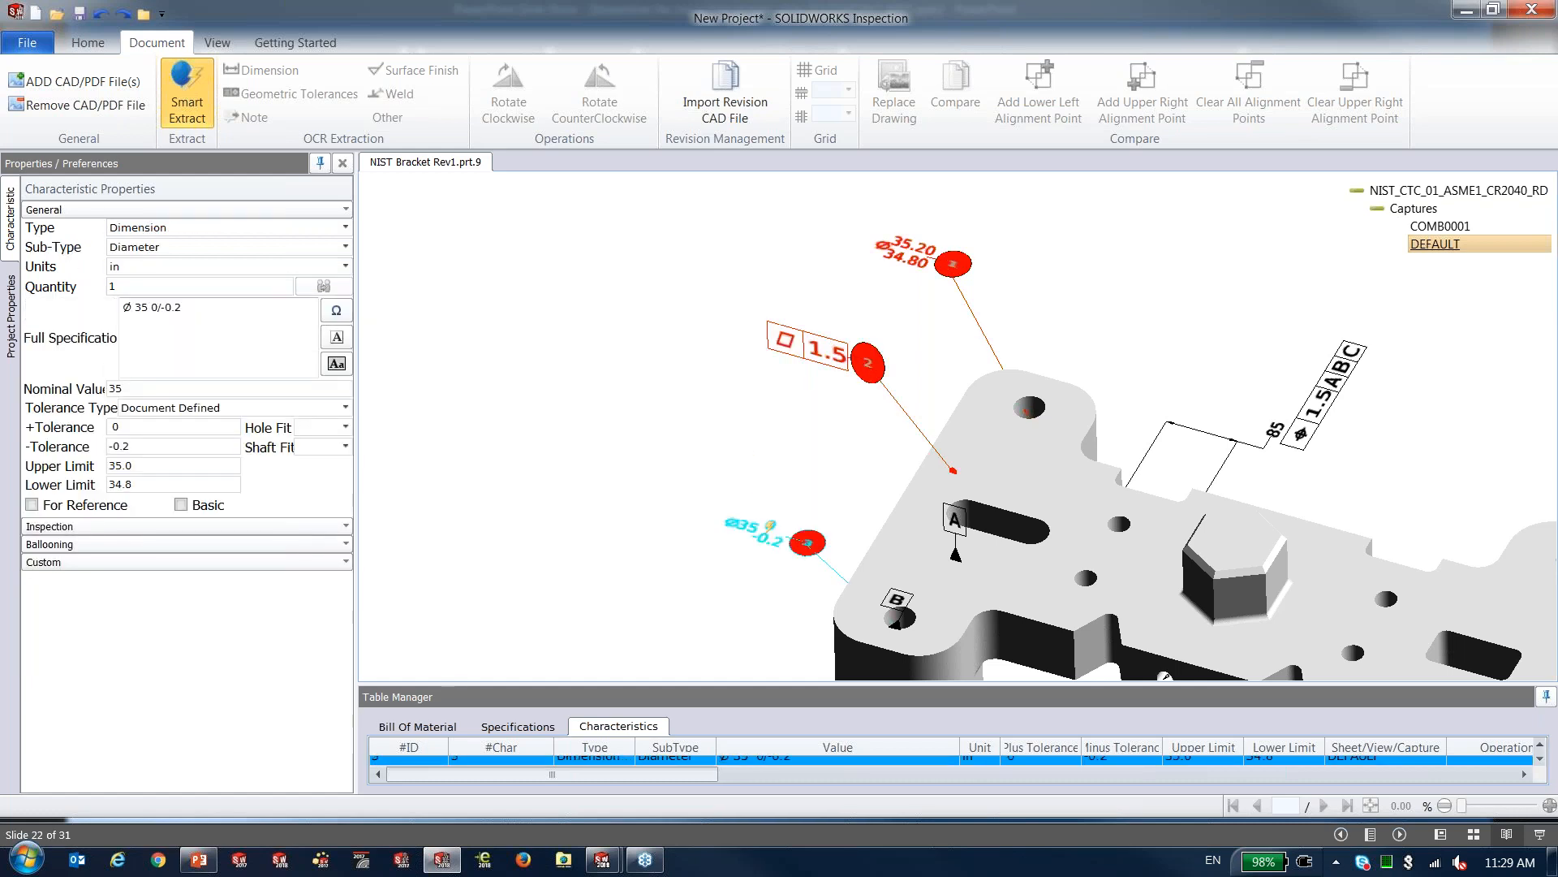
{"action": "middle_click_drag", "start_coordinate": [706, 395], "coordinate": [447, 306]}
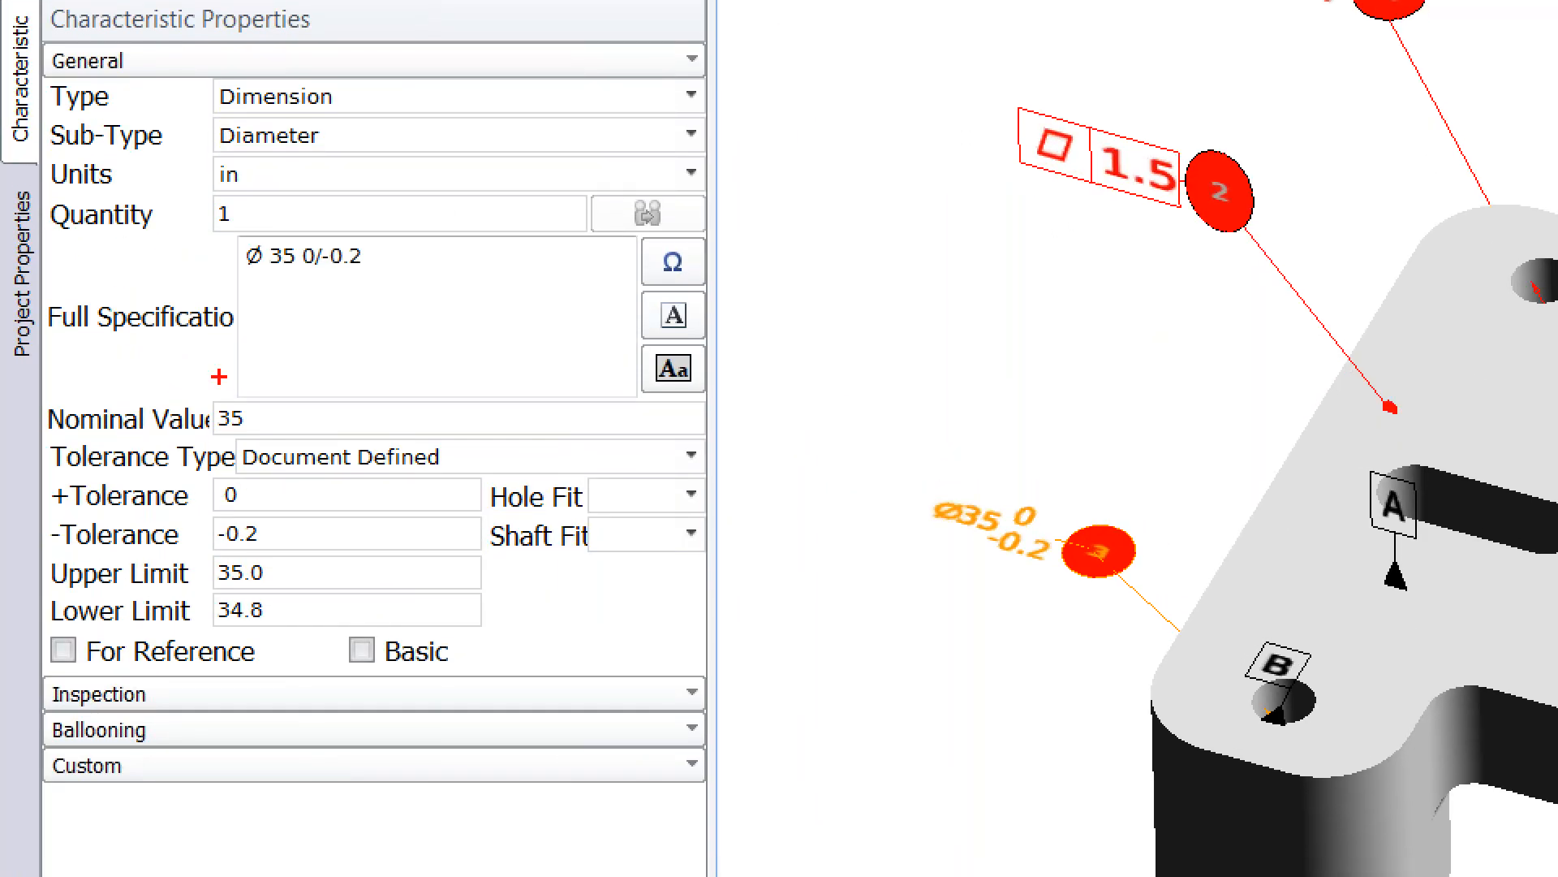
{"action": "mouse_move", "coordinate": [1187, 499]}
{"action": "left_mouse_down"}
{"action": "mouse_move", "coordinate": [875, 455]}
{"action": "mouse_move", "coordinate": [1289, 569]}
{"action": "mouse_move", "coordinate": [1112, 428]}
{"action": "left_mouse_up"}
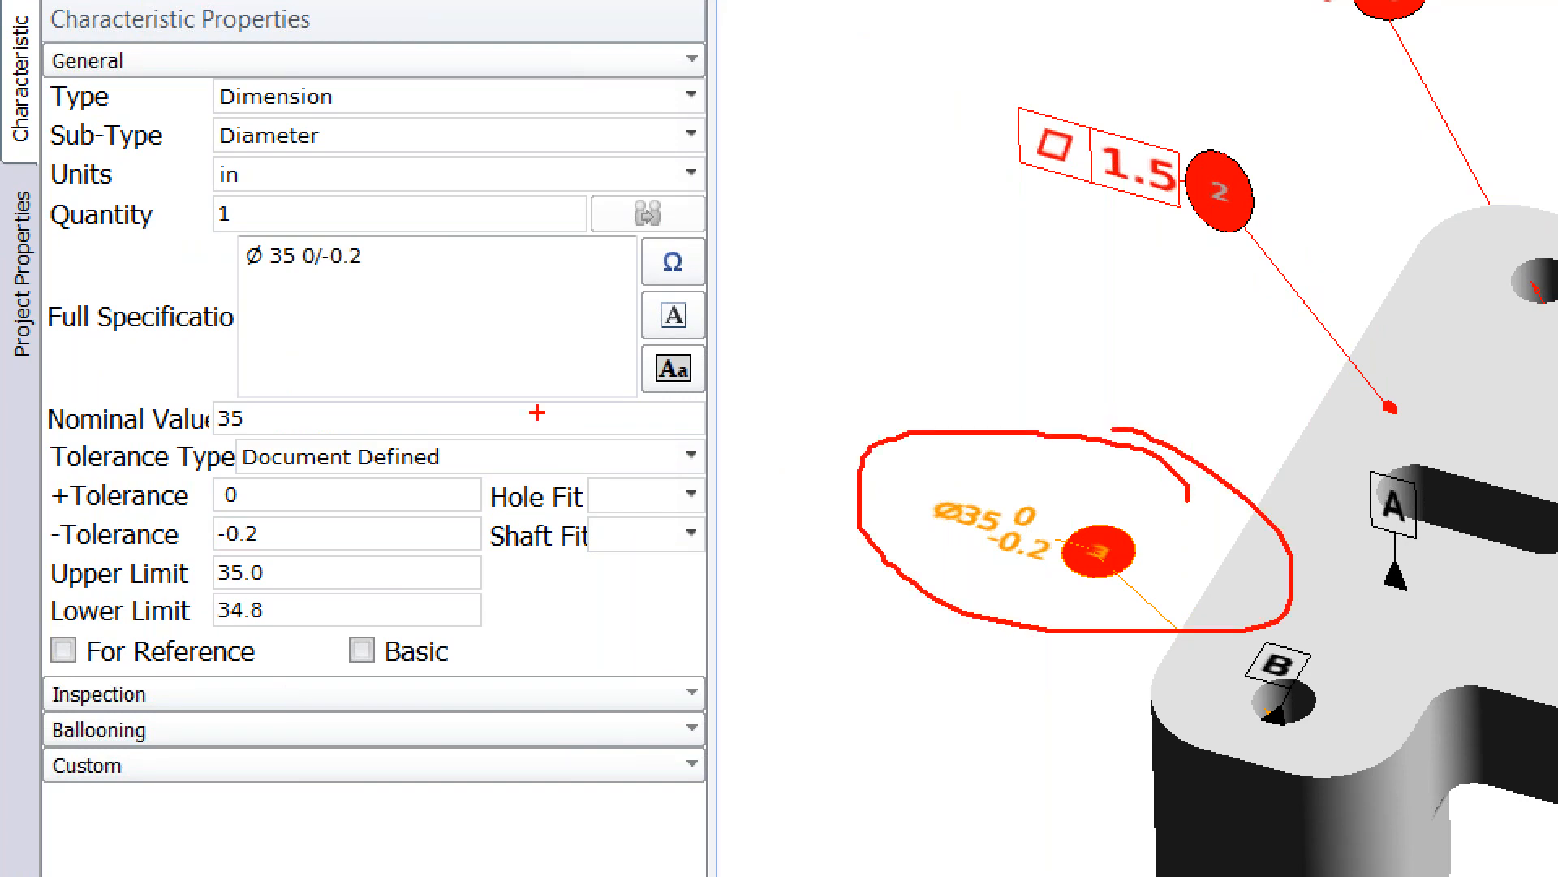
{"action": "mouse_move", "coordinate": [225, 452]}
{"action": "left_mouse_down"}
{"action": "mouse_move", "coordinate": [170, 507]}
{"action": "mouse_move", "coordinate": [244, 563]}
{"action": "mouse_move", "coordinate": [208, 446]}
{"action": "left_mouse_up"}
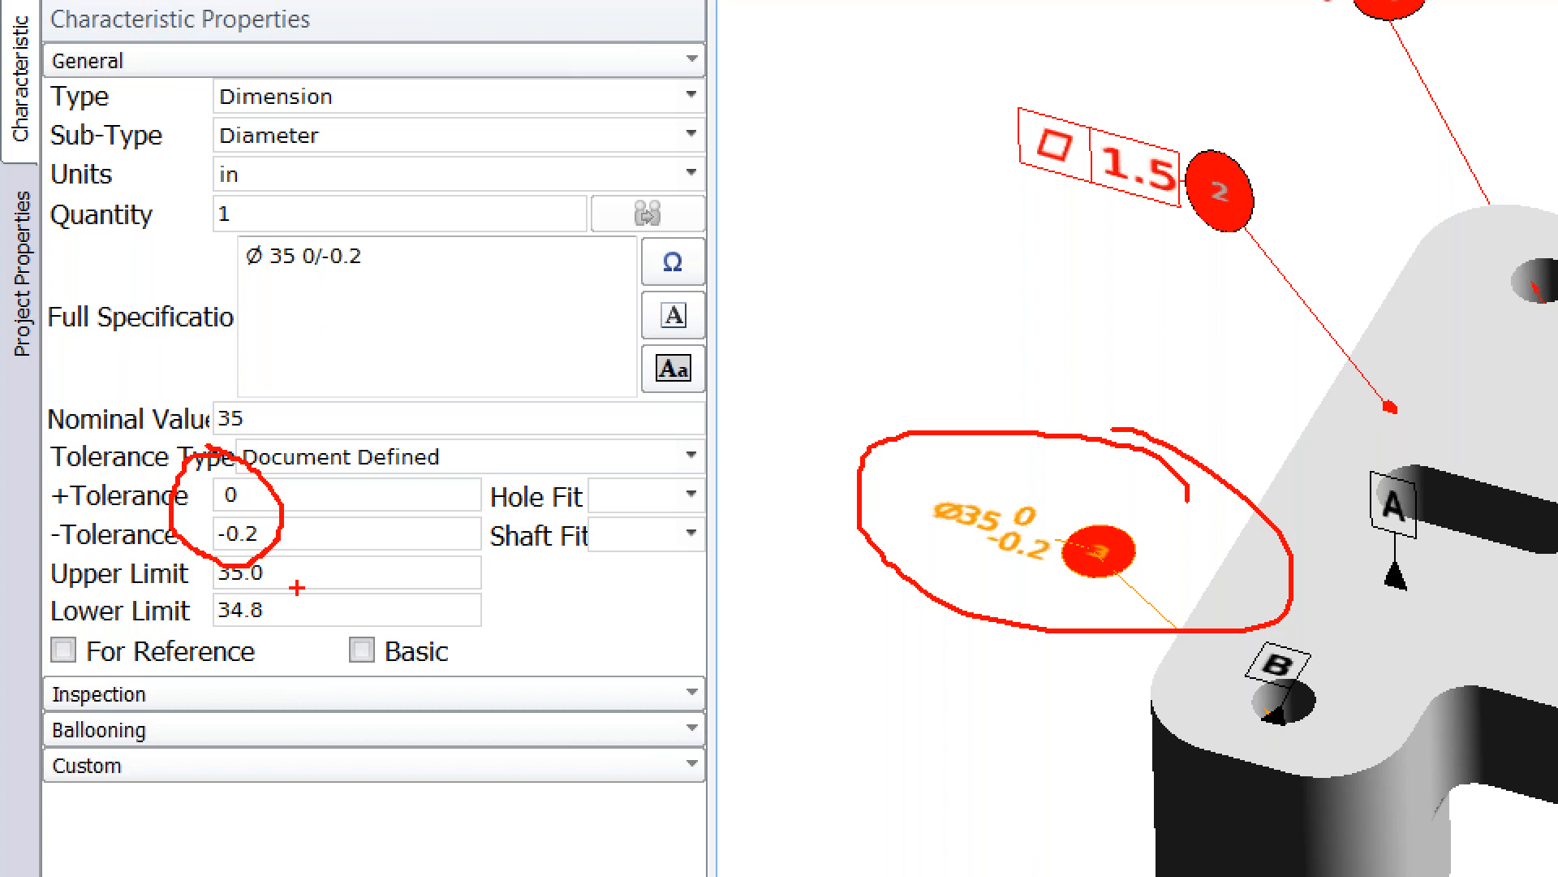
{"action": "mouse_move", "coordinate": [313, 559]}
{"action": "left_mouse_down"}
{"action": "mouse_move", "coordinate": [180, 605]}
{"action": "mouse_move", "coordinate": [279, 601]}
{"action": "mouse_move", "coordinate": [278, 560]}
{"action": "left_mouse_up"}
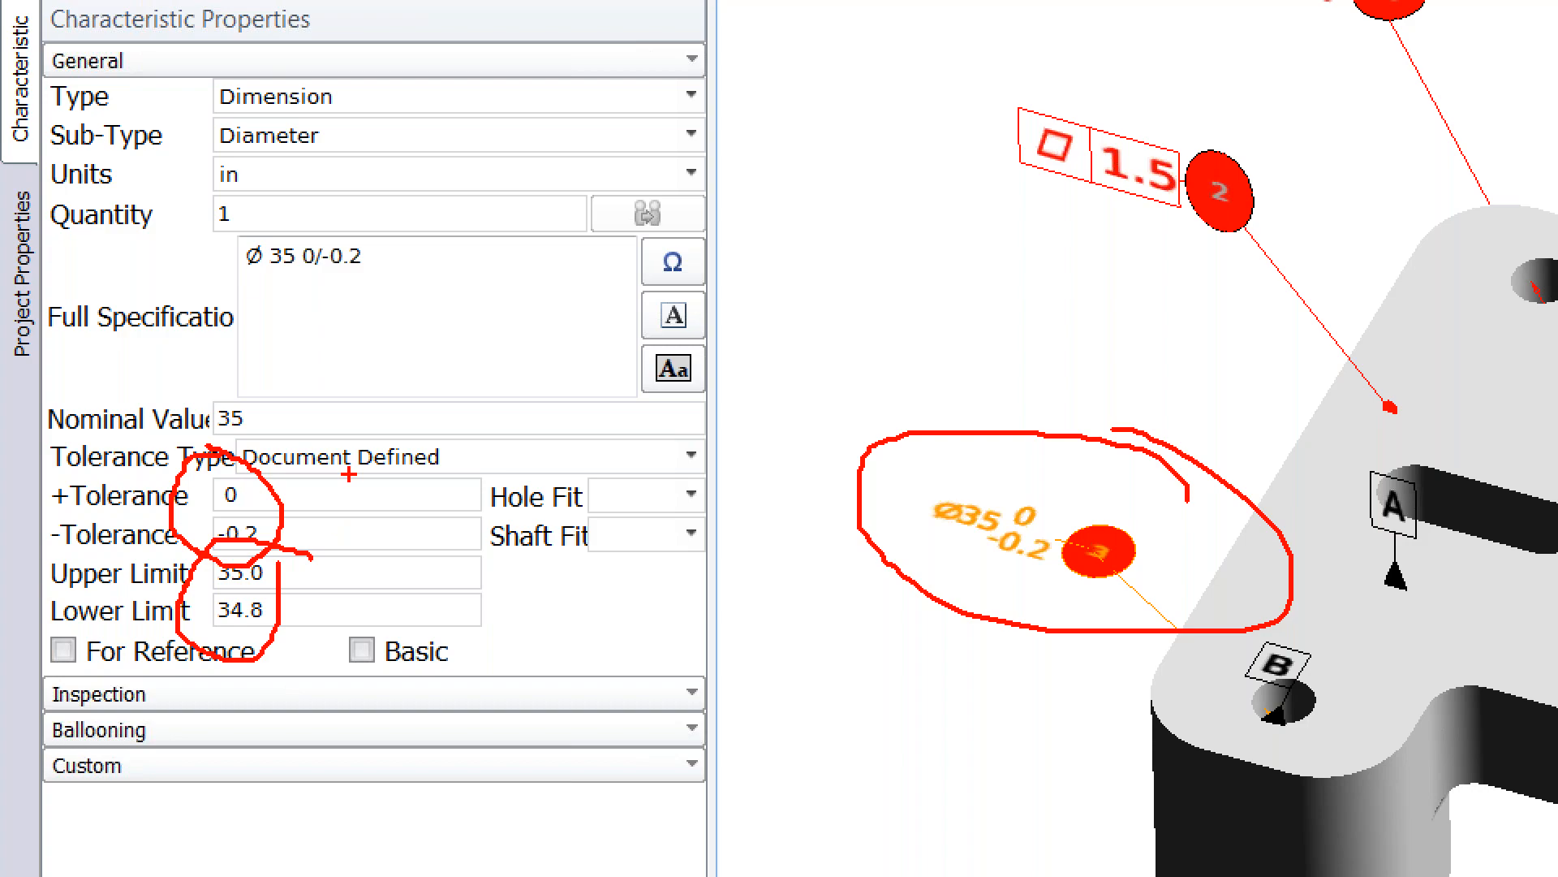
{"action": "key", "text": "Escape"}
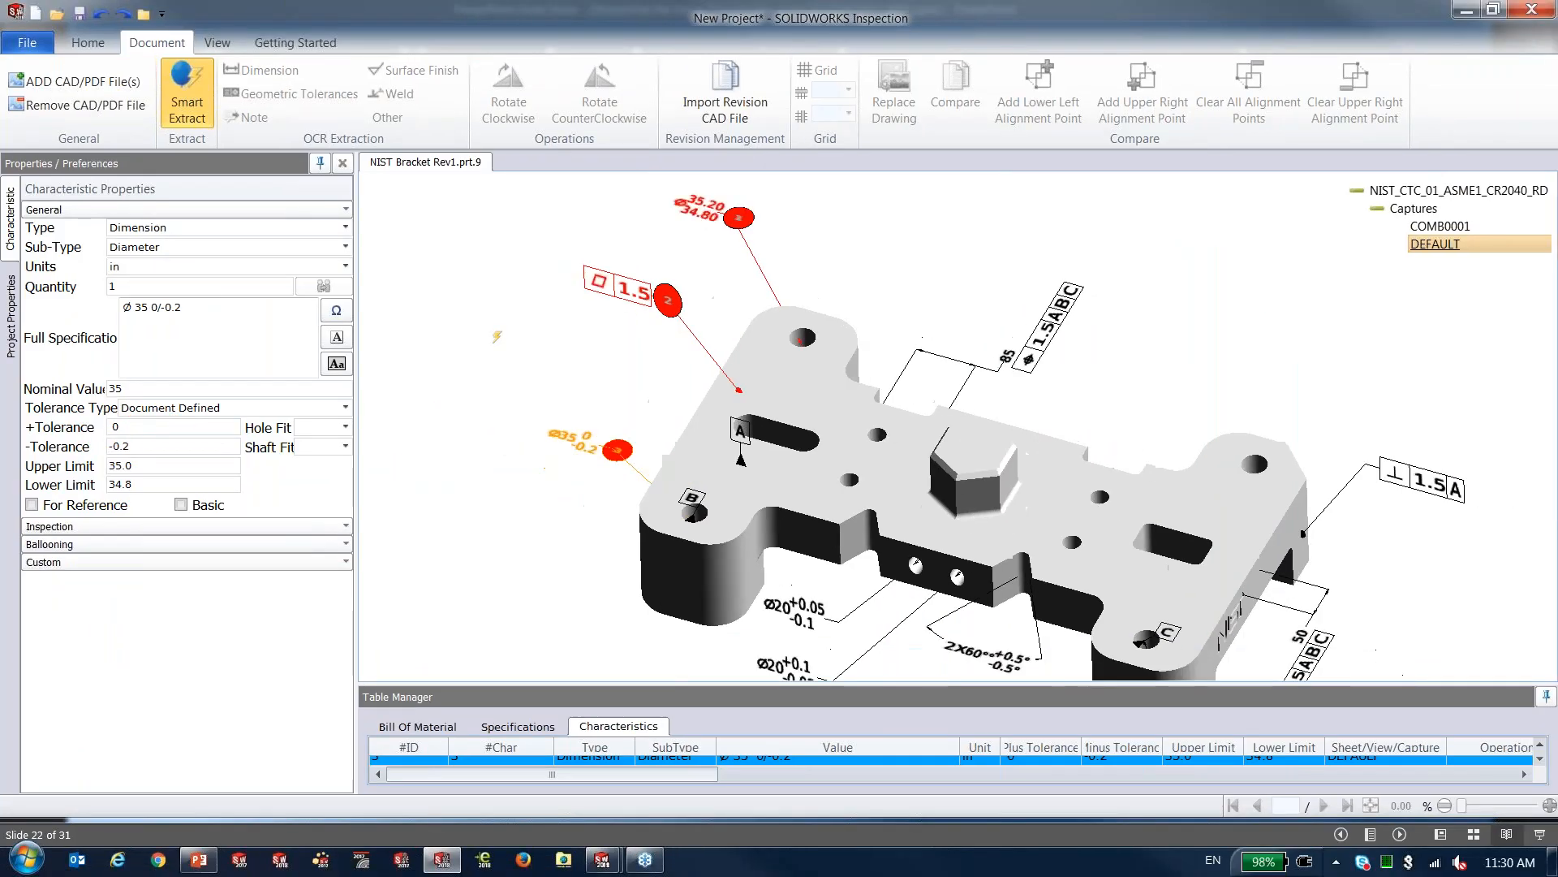
Hide the already extracted annotations and extract the 85 length and its 1.5 position tolerance to datums A, B and C
{"action": "scroll", "coordinate": [497, 336], "scroll_direction": "down", "scroll_amount": 1}
{"action": "mouse_move", "coordinate": [893, 299]}
{"action": "middle_mouse_down"}
{"action": "mouse_move", "coordinate": [833, 263]}
{"action": "mouse_move", "coordinate": [839, 233]}
{"action": "mouse_move", "coordinate": [842, 254]}
{"action": "middle_mouse_up"}
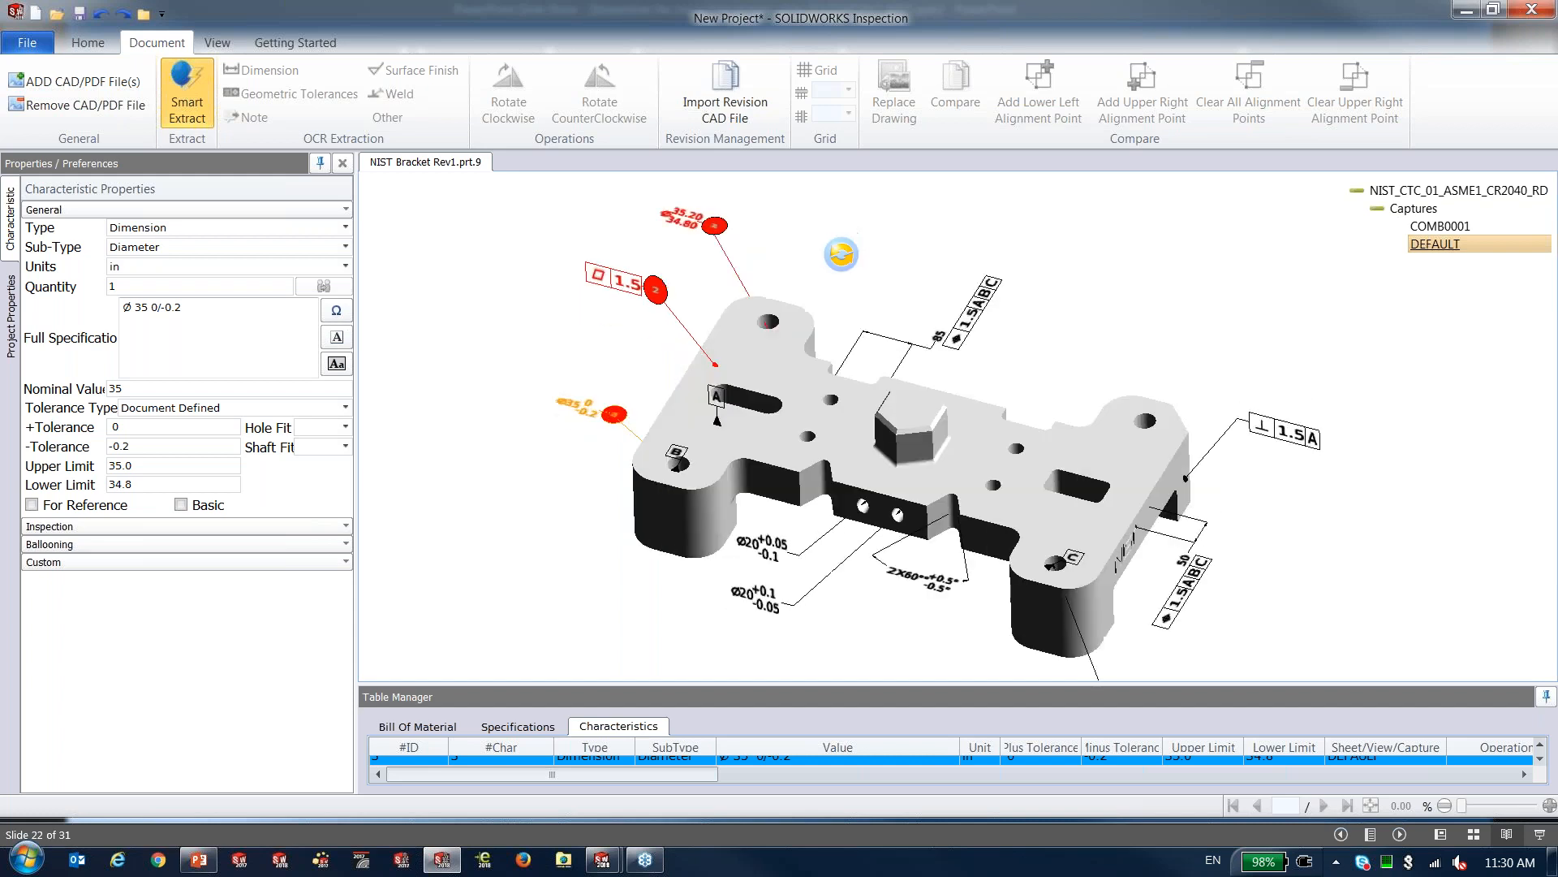
{"action": "left_click", "coordinate": [219, 45]}
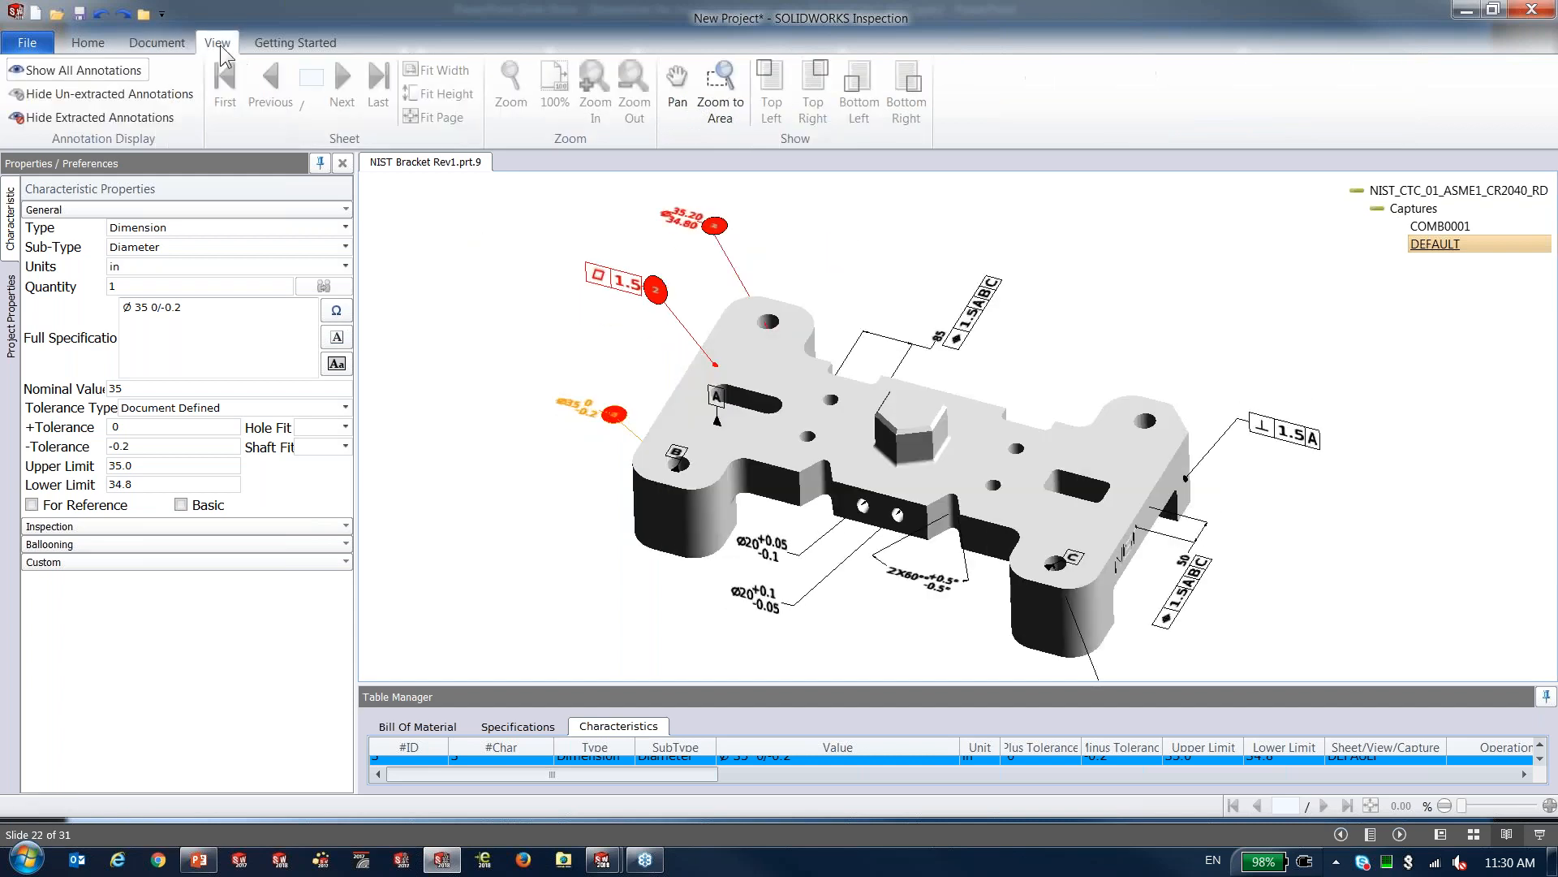
{"action": "left_click", "coordinate": [71, 118]}
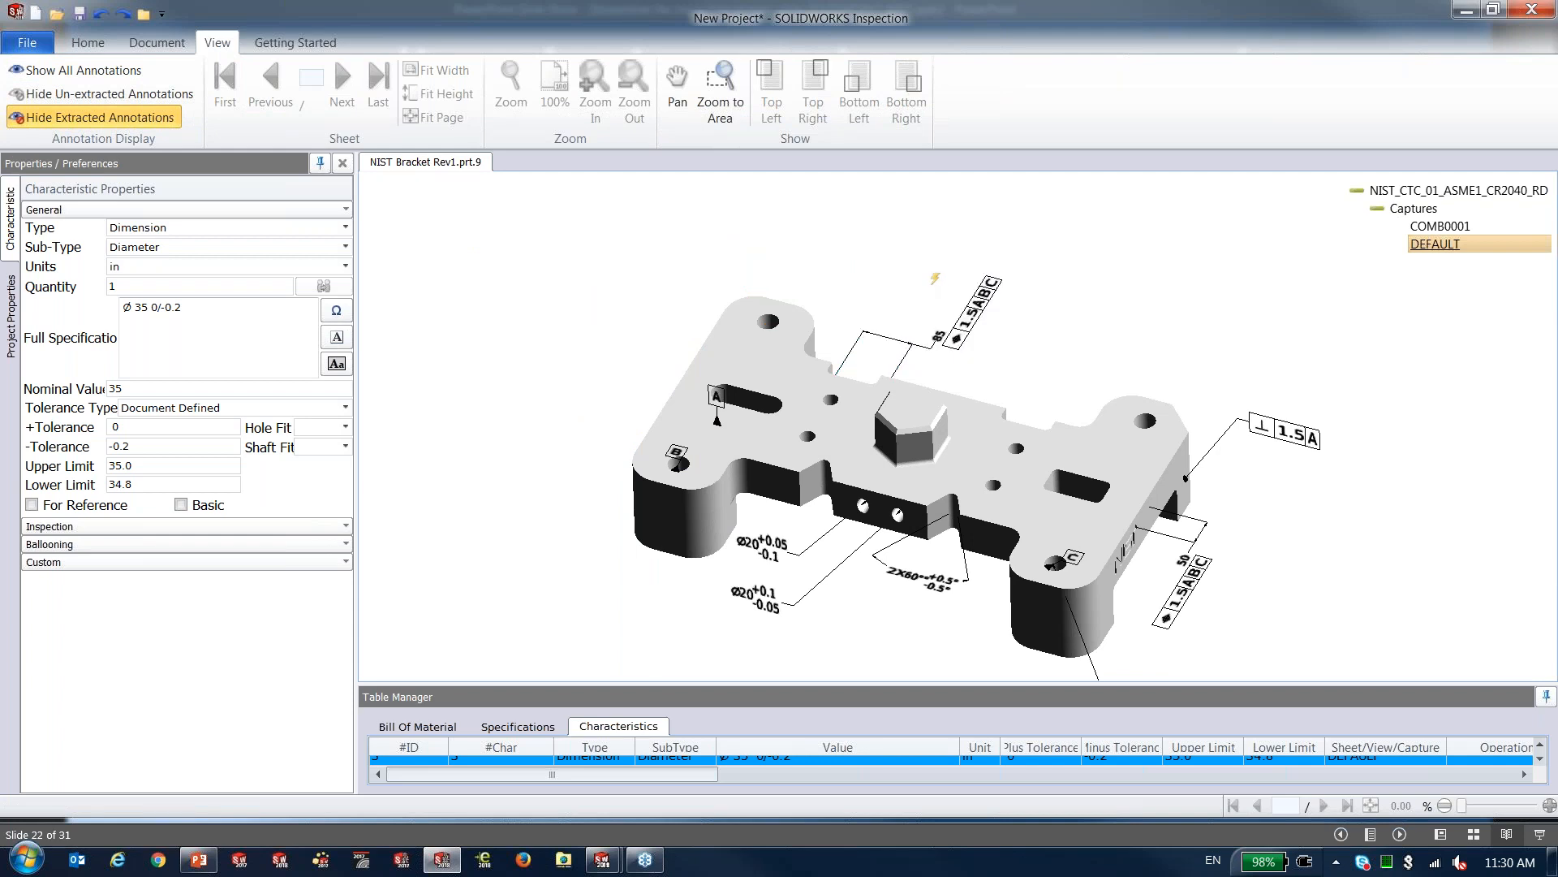
{"action": "left_click", "coordinate": [940, 332]}
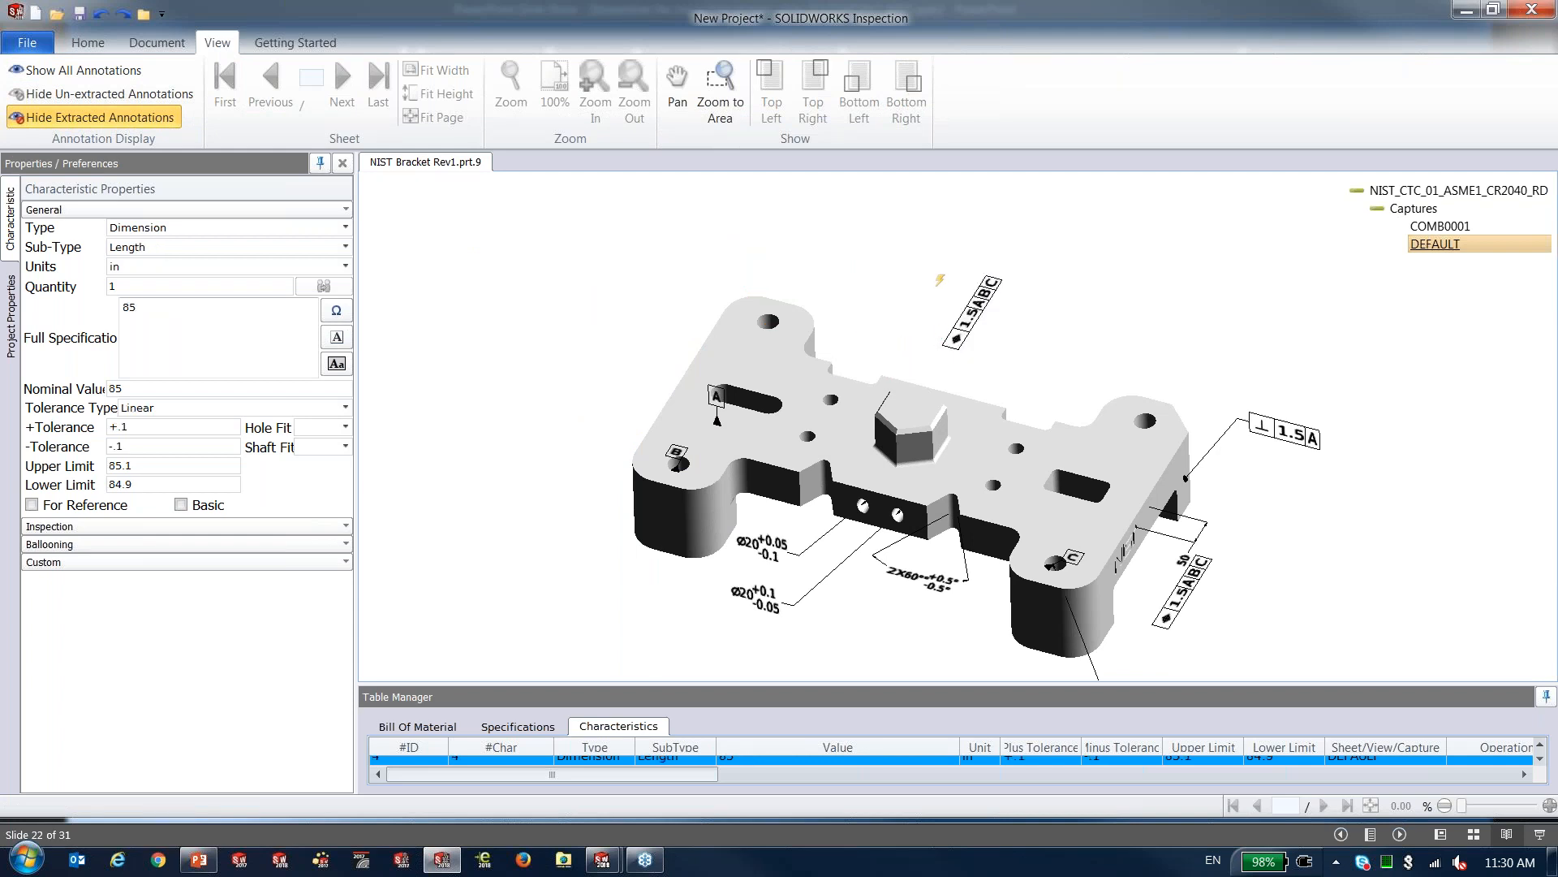
{"action": "left_click", "coordinate": [976, 302]}
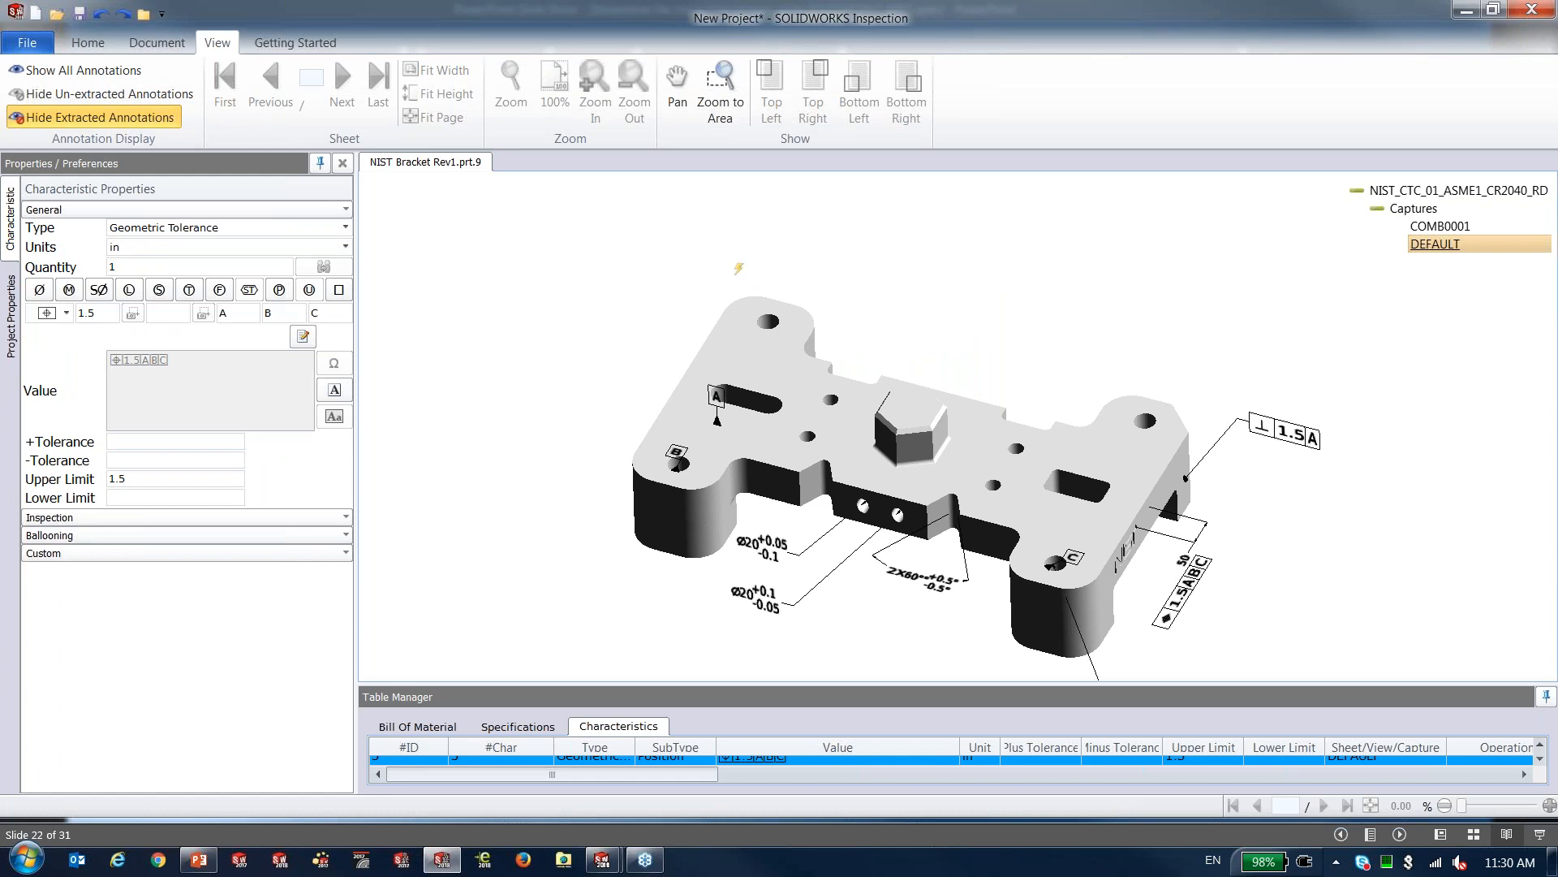
Show all annotations again and extract all remaining dimensions, geometric tolerances and datums of the DEFAULT capture at once
{"action": "left_click", "coordinate": [82, 69]}
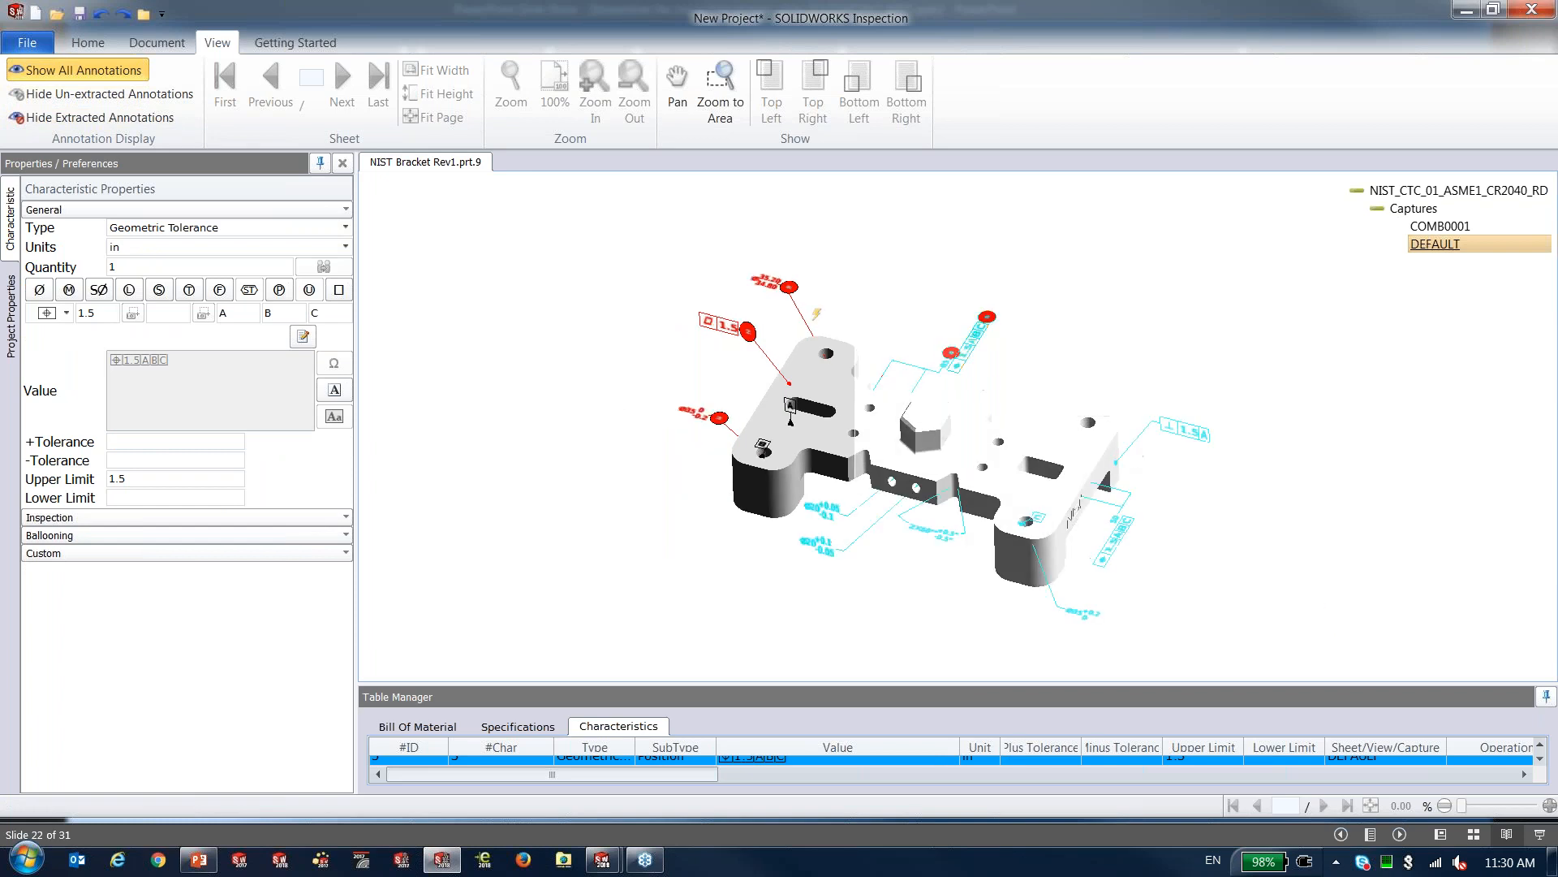
{"action": "left_click", "coordinate": [789, 404]}
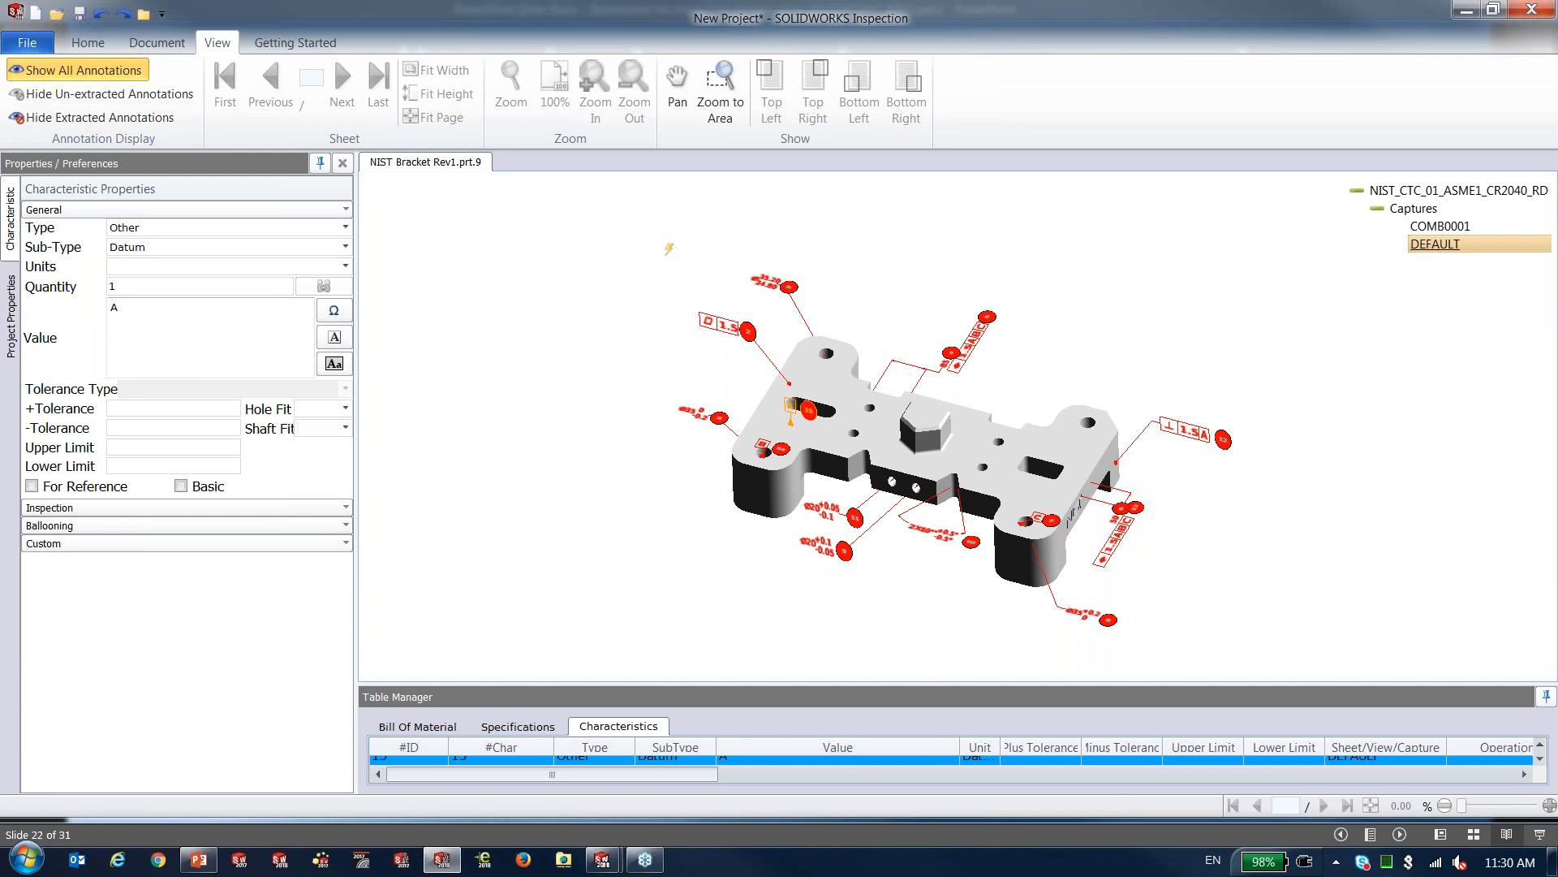
Review the extracted characteristics in the enlarged table, including their values, limits, classification and inspection method, and shrink the table again
{"action": "left_click_drag", "start_coordinate": [701, 681], "coordinate": [691, 457]}
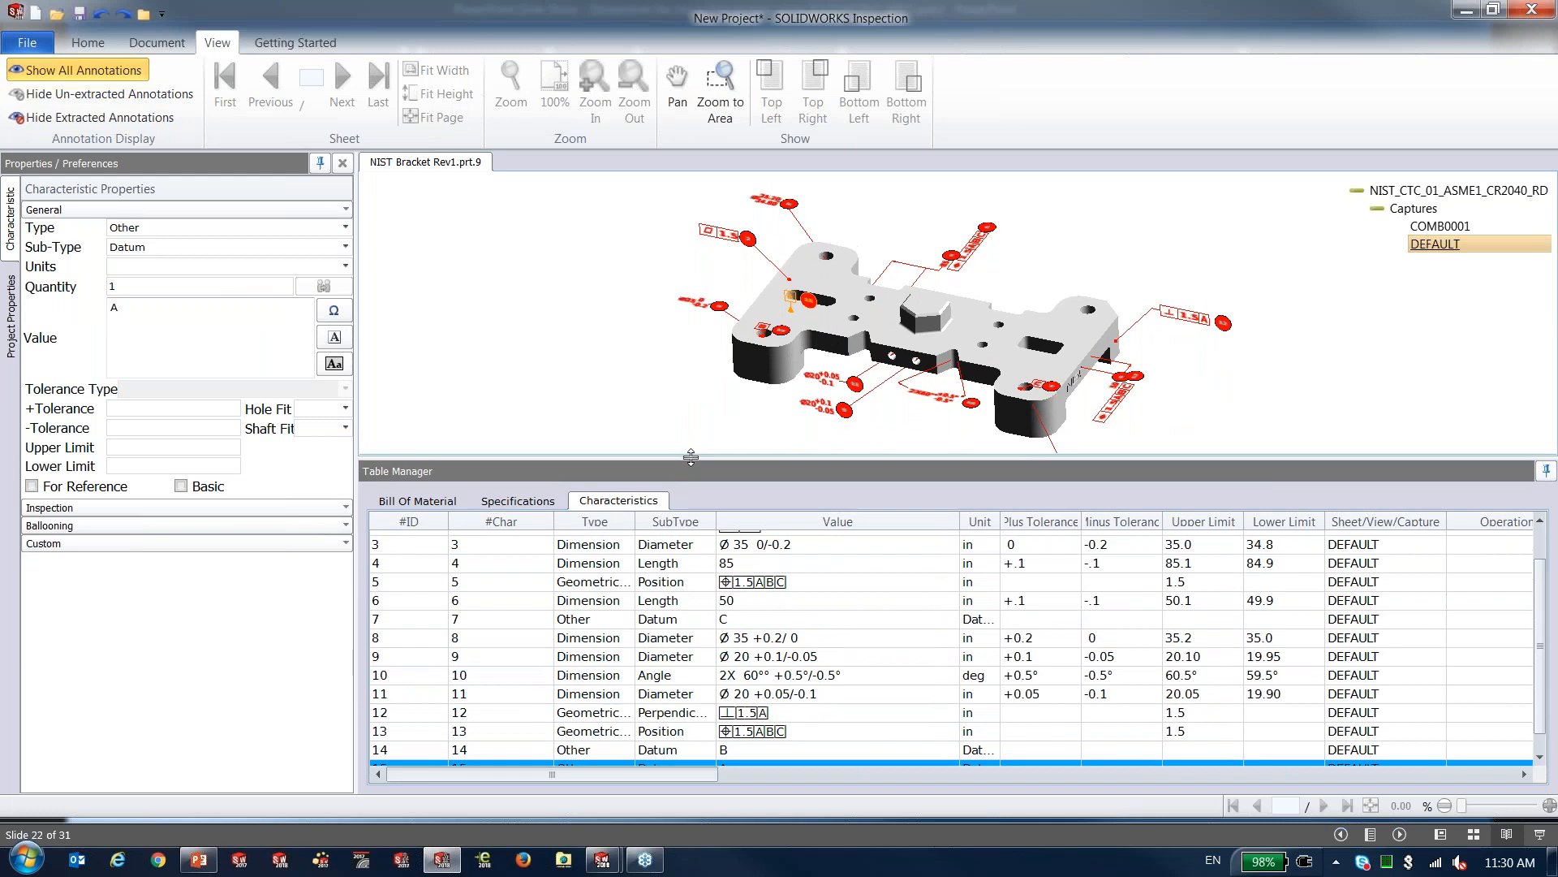
{"action": "left_click_drag", "start_coordinate": [1542, 654], "coordinate": [1545, 574]}
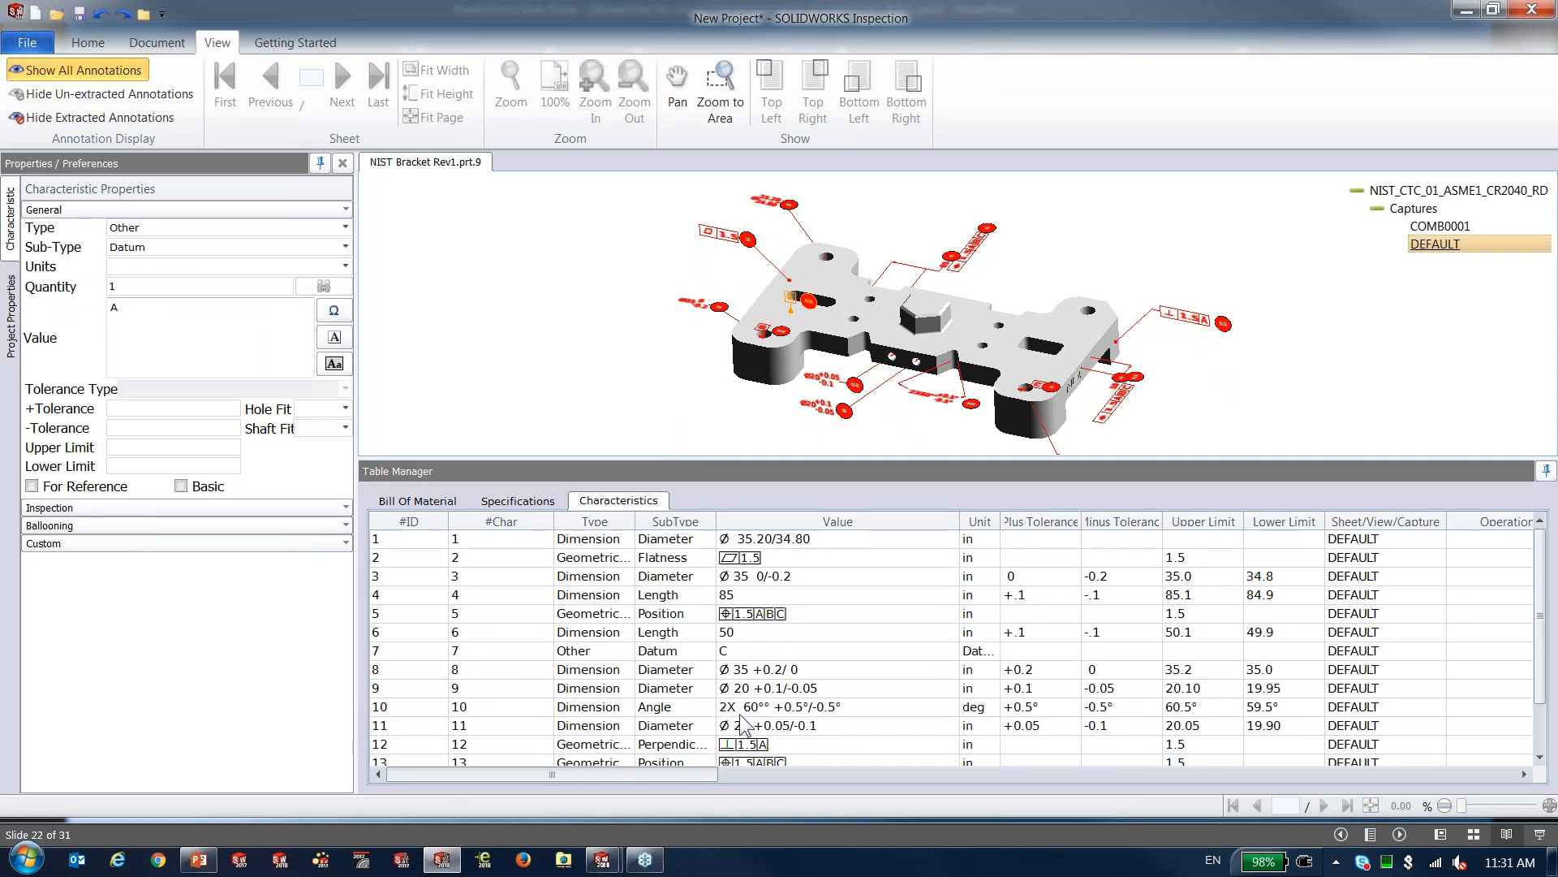
{"action": "left_click_drag", "start_coordinate": [582, 772], "coordinate": [919, 779]}
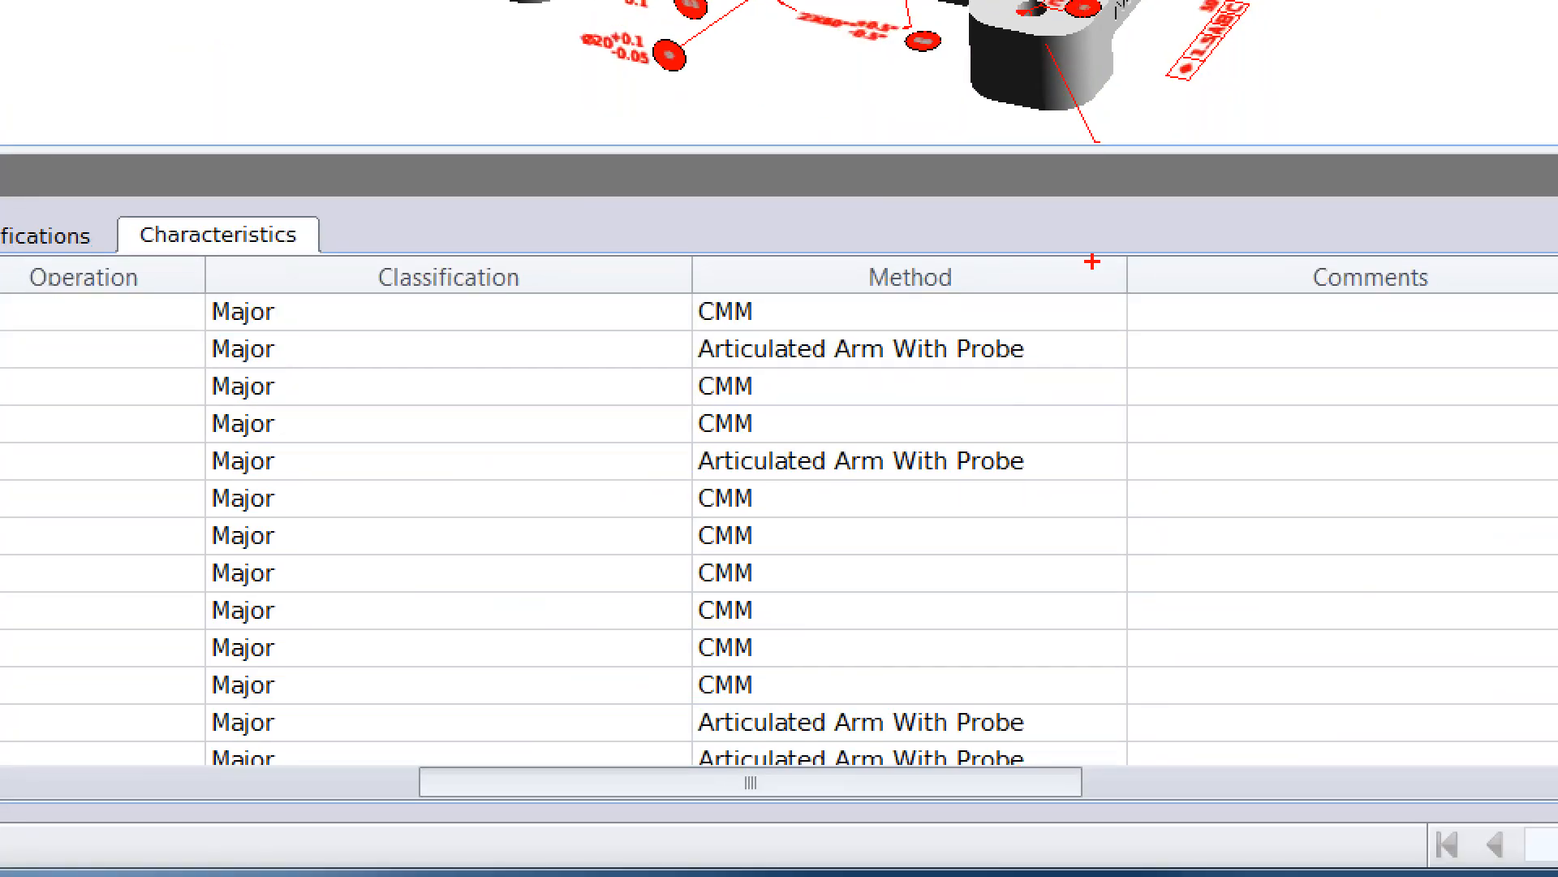
{"action": "mouse_move", "coordinate": [1097, 221]}
{"action": "left_mouse_down"}
{"action": "mouse_move", "coordinate": [1017, 212]}
{"action": "mouse_move", "coordinate": [584, 528]}
{"action": "mouse_move", "coordinate": [760, 859]}
{"action": "mouse_move", "coordinate": [1333, 512]}
{"action": "mouse_move", "coordinate": [984, 172]}
{"action": "mouse_move", "coordinate": [968, 186]}
{"action": "left_mouse_up"}
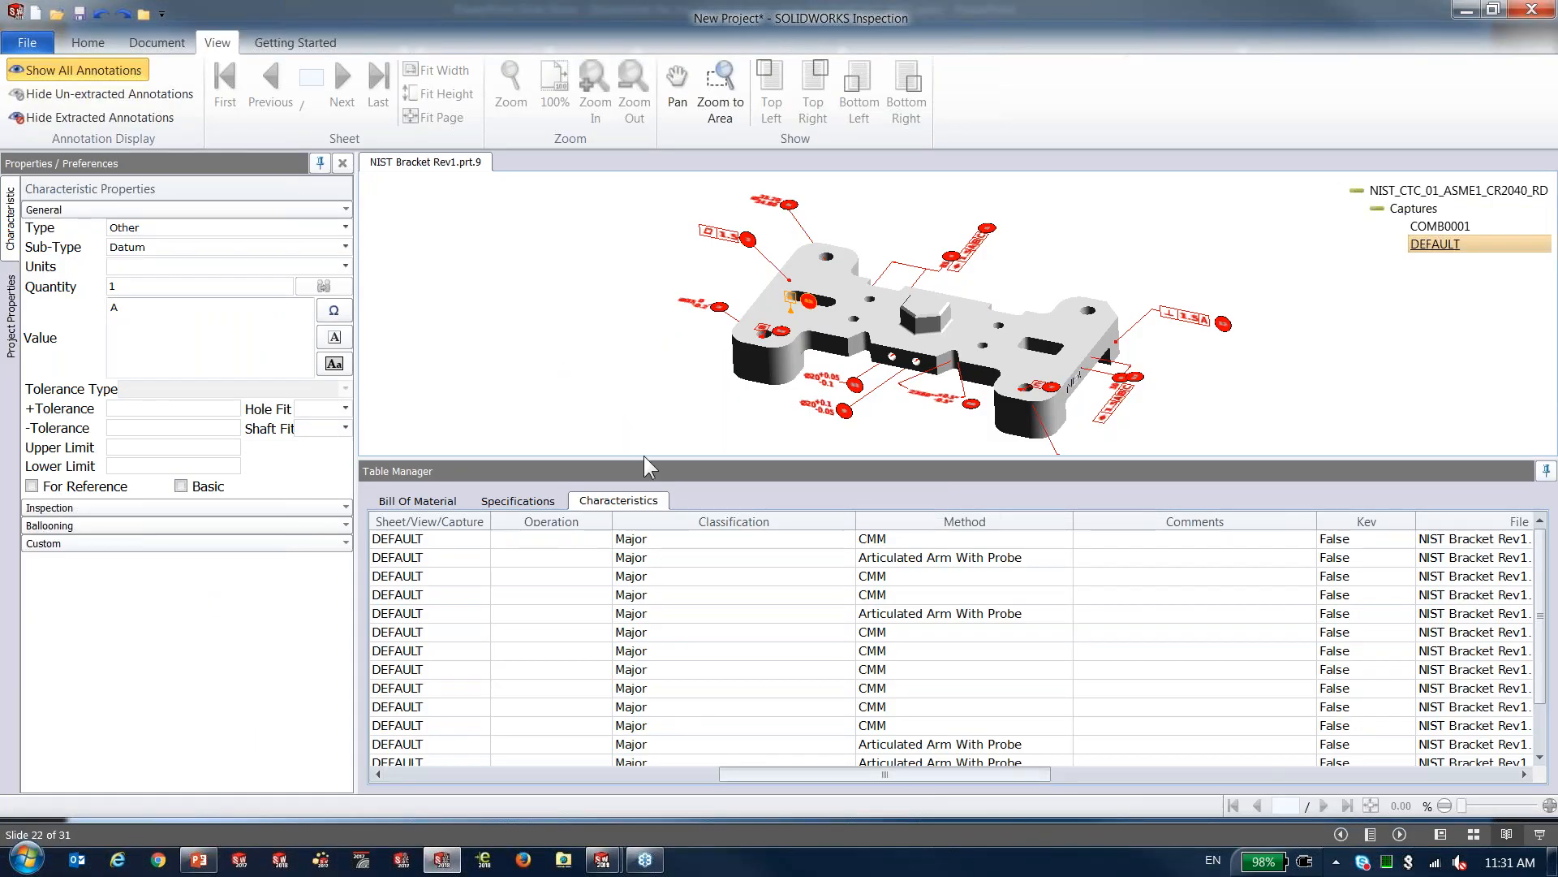
{"action": "left_click_drag", "start_coordinate": [659, 457], "coordinate": [662, 549]}
Export the project to Excel with the AS9102-3D PMI.xlt template and the DEFAULT capture snapshot, replacing the existing NIST Bracket Rev1.prt.xls
{"action": "left_click", "coordinate": [88, 43]}
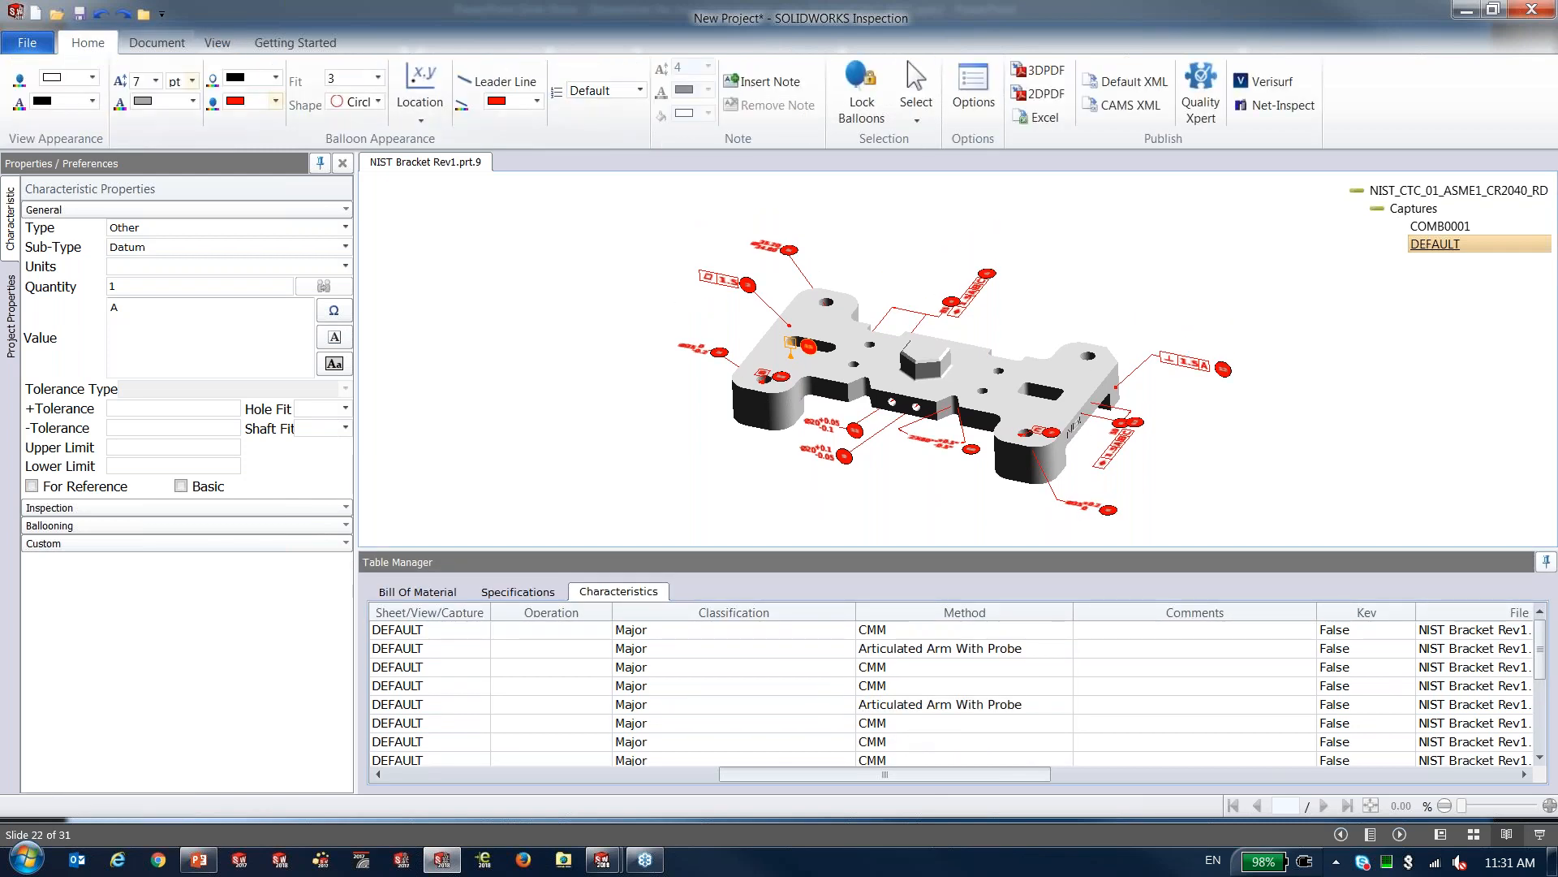
{"action": "left_click", "coordinate": [1045, 119]}
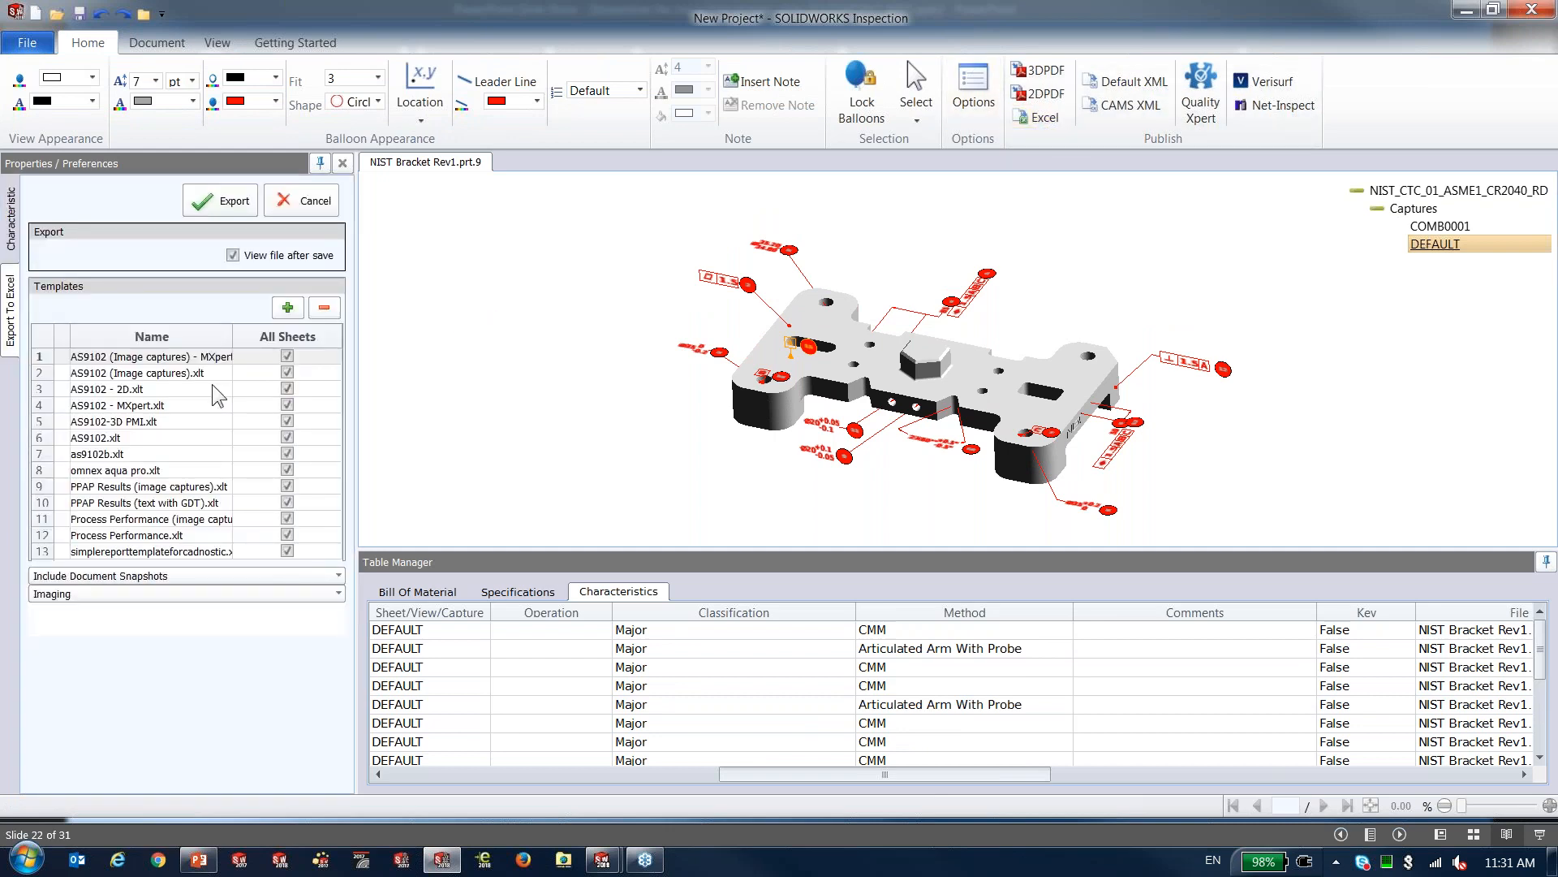
{"action": "left_click", "coordinate": [64, 428]}
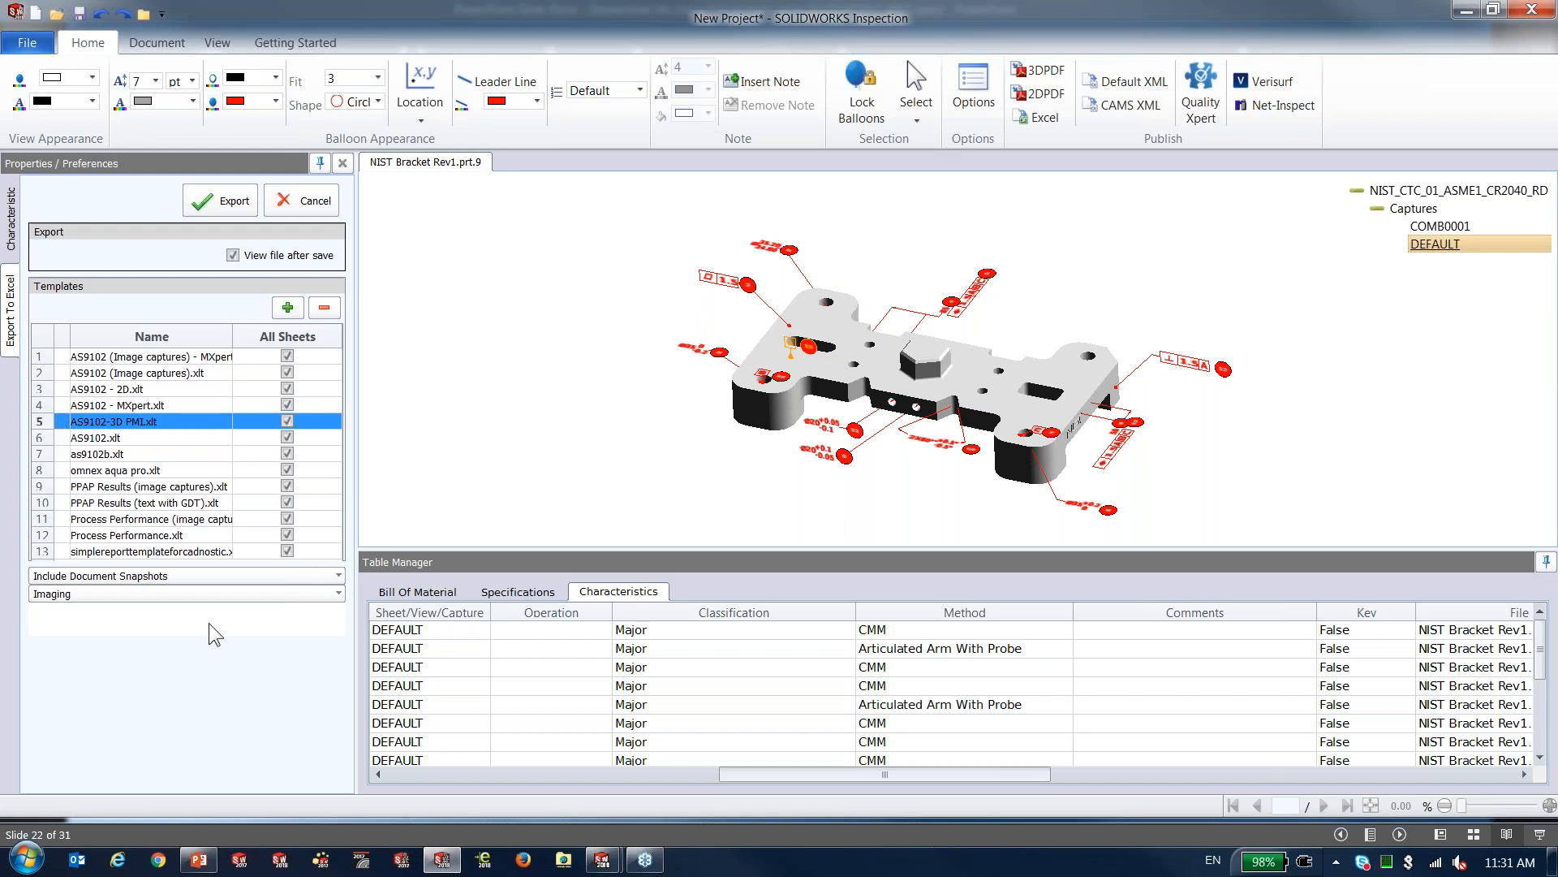
{"action": "left_click", "coordinate": [338, 577]}
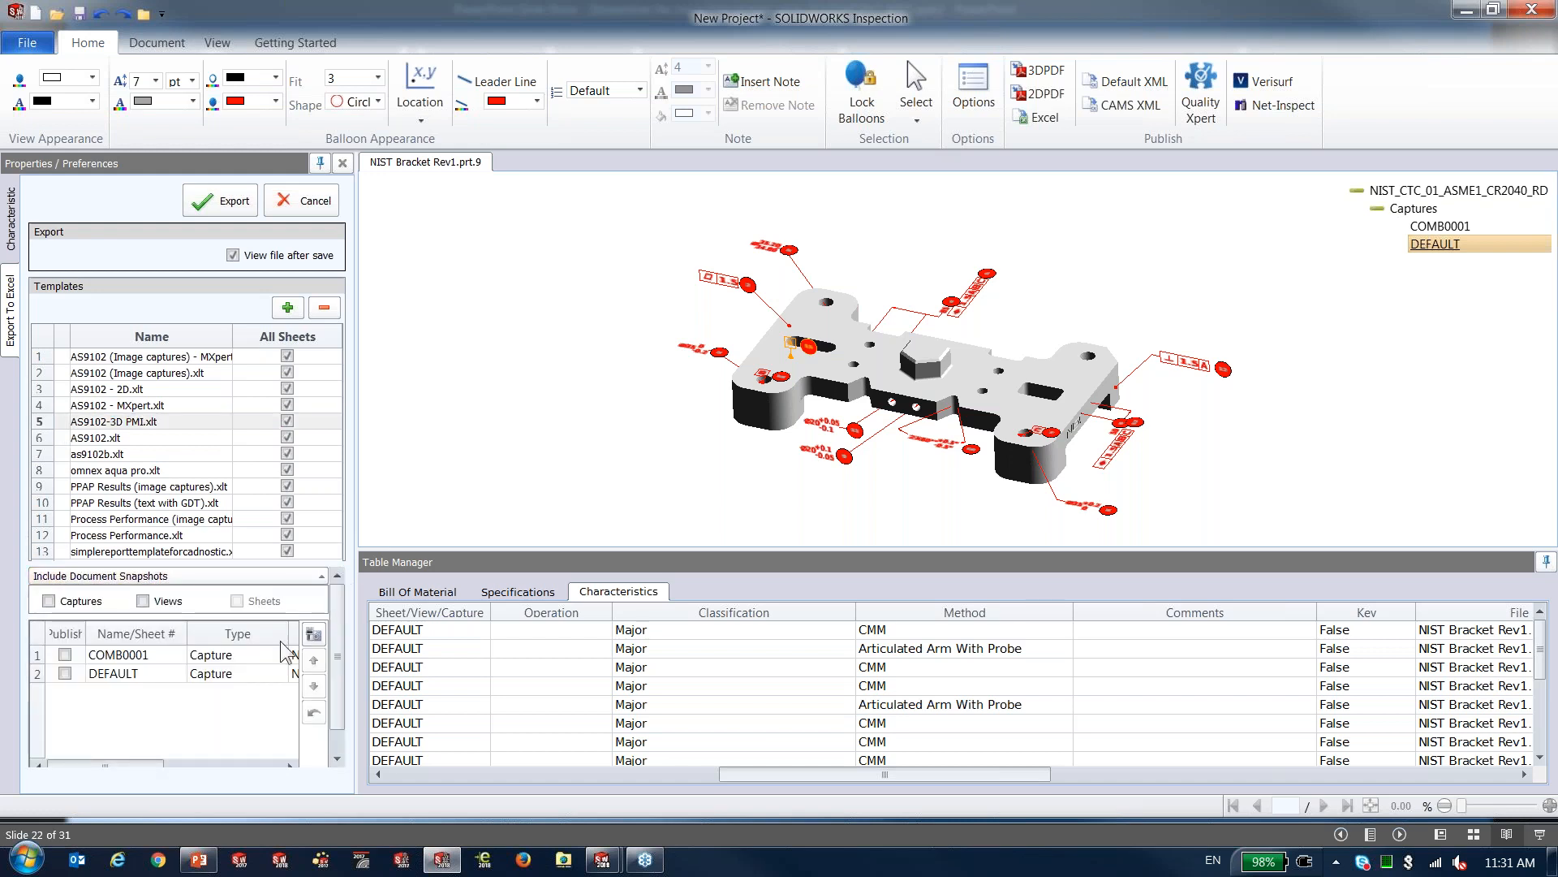
{"action": "left_click", "coordinate": [65, 674]}
{"action": "left_click", "coordinate": [225, 203]}
{"action": "left_click", "coordinate": [1149, 609]}
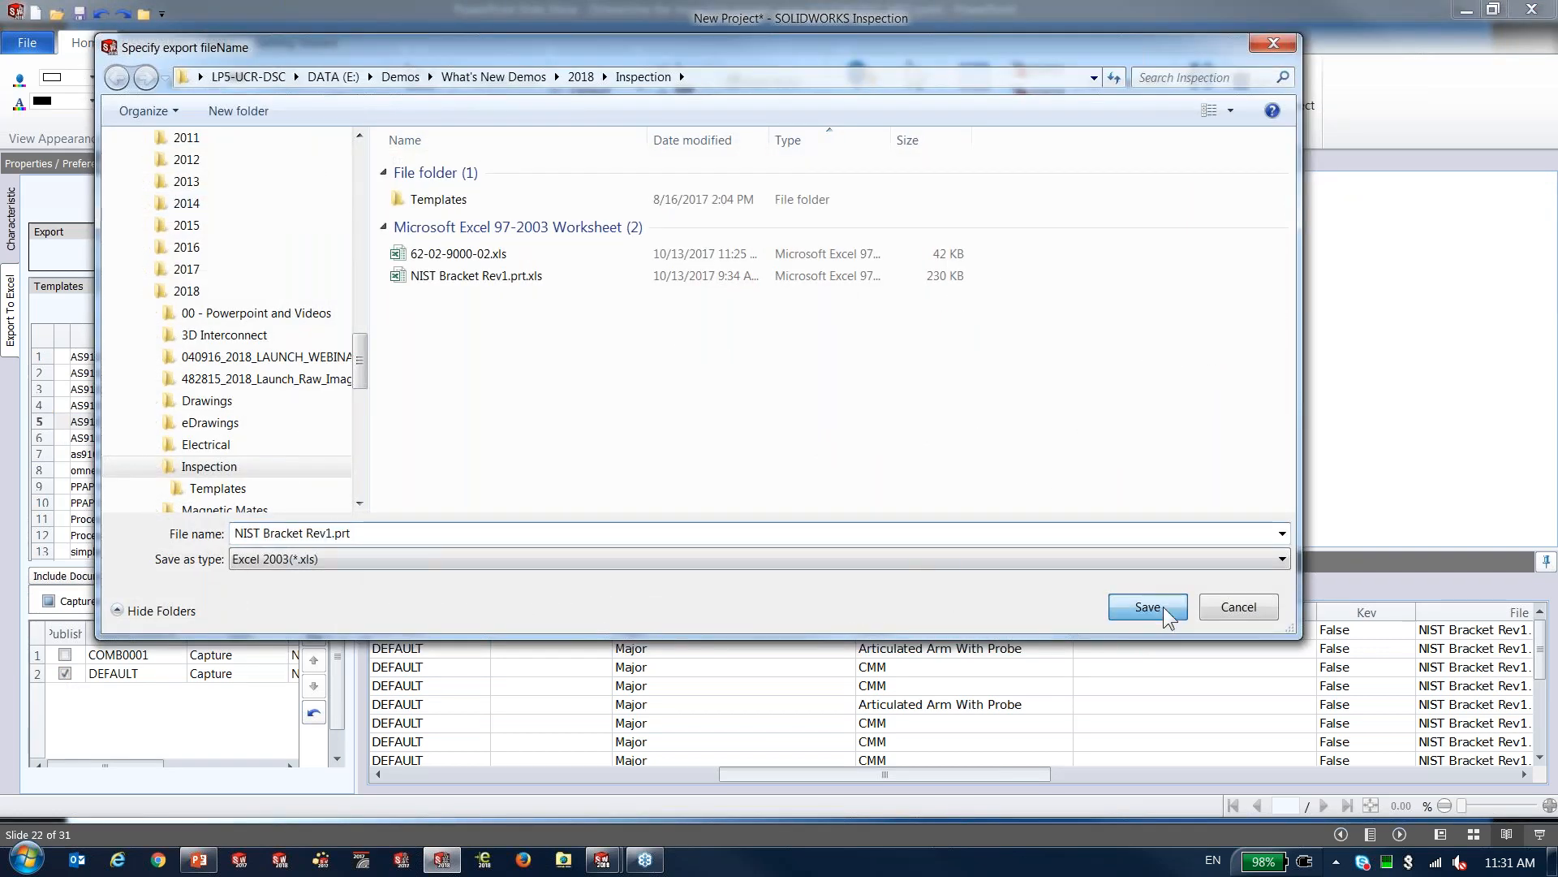
{"action": "left_click", "coordinate": [851, 436]}
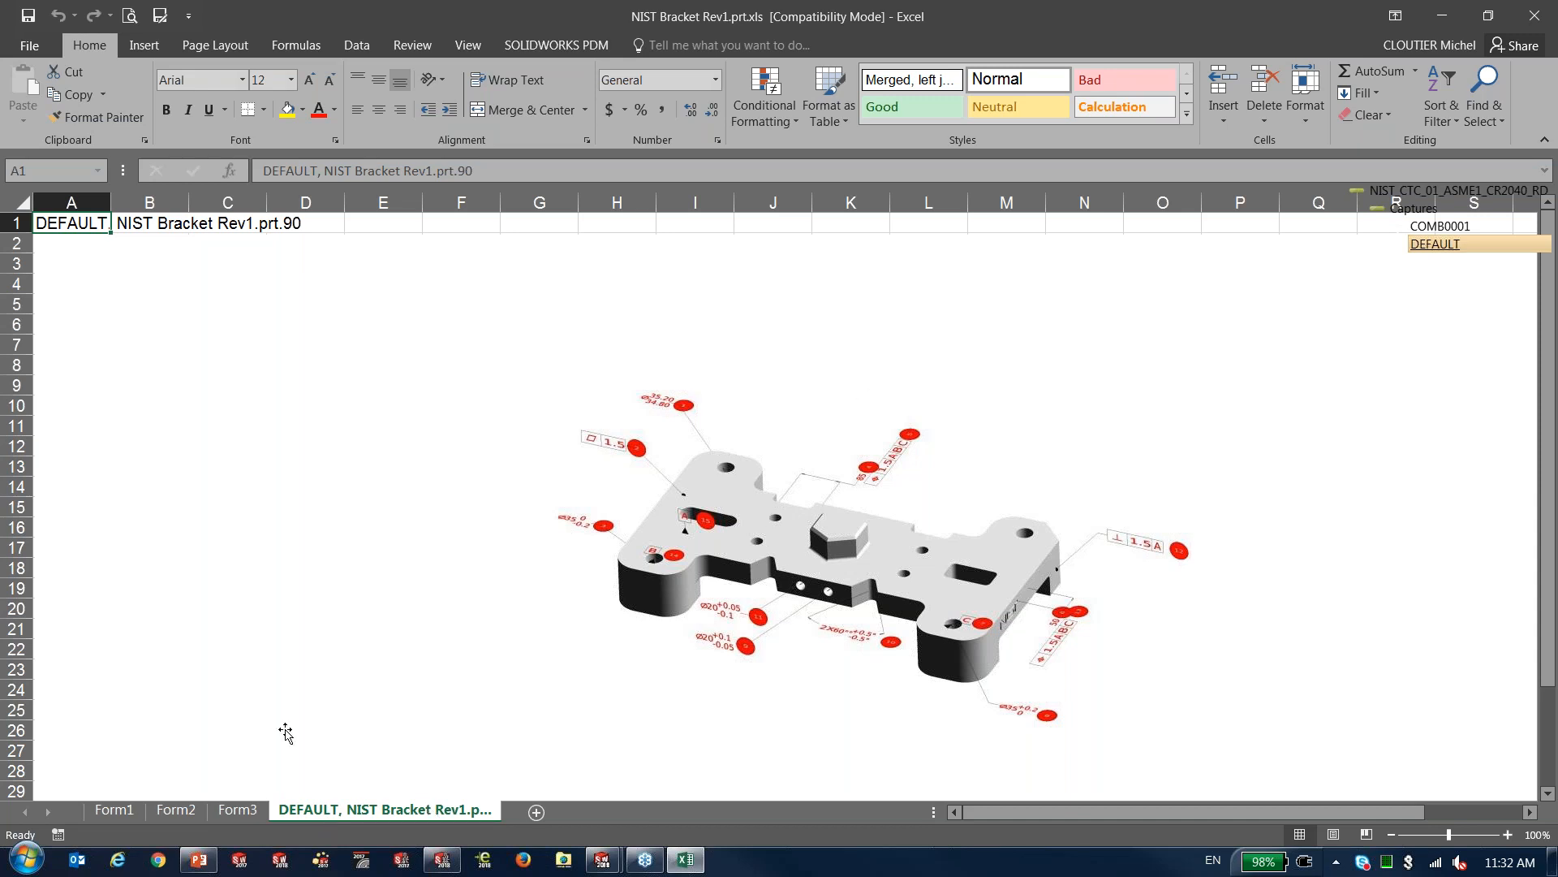
Enter results 35, 85.5 and 50 for characteristics 3, 4 and 6 on Form3 and close the workbook without saving
{"action": "left_click", "coordinate": [233, 810]}
{"action": "scroll", "coordinate": [199, 517], "scroll_direction": "up", "scroll_amount": 3, "text": "ctrl"}
{"action": "scroll", "coordinate": [261, 521], "scroll_direction": "left", "scroll_amount": 3}
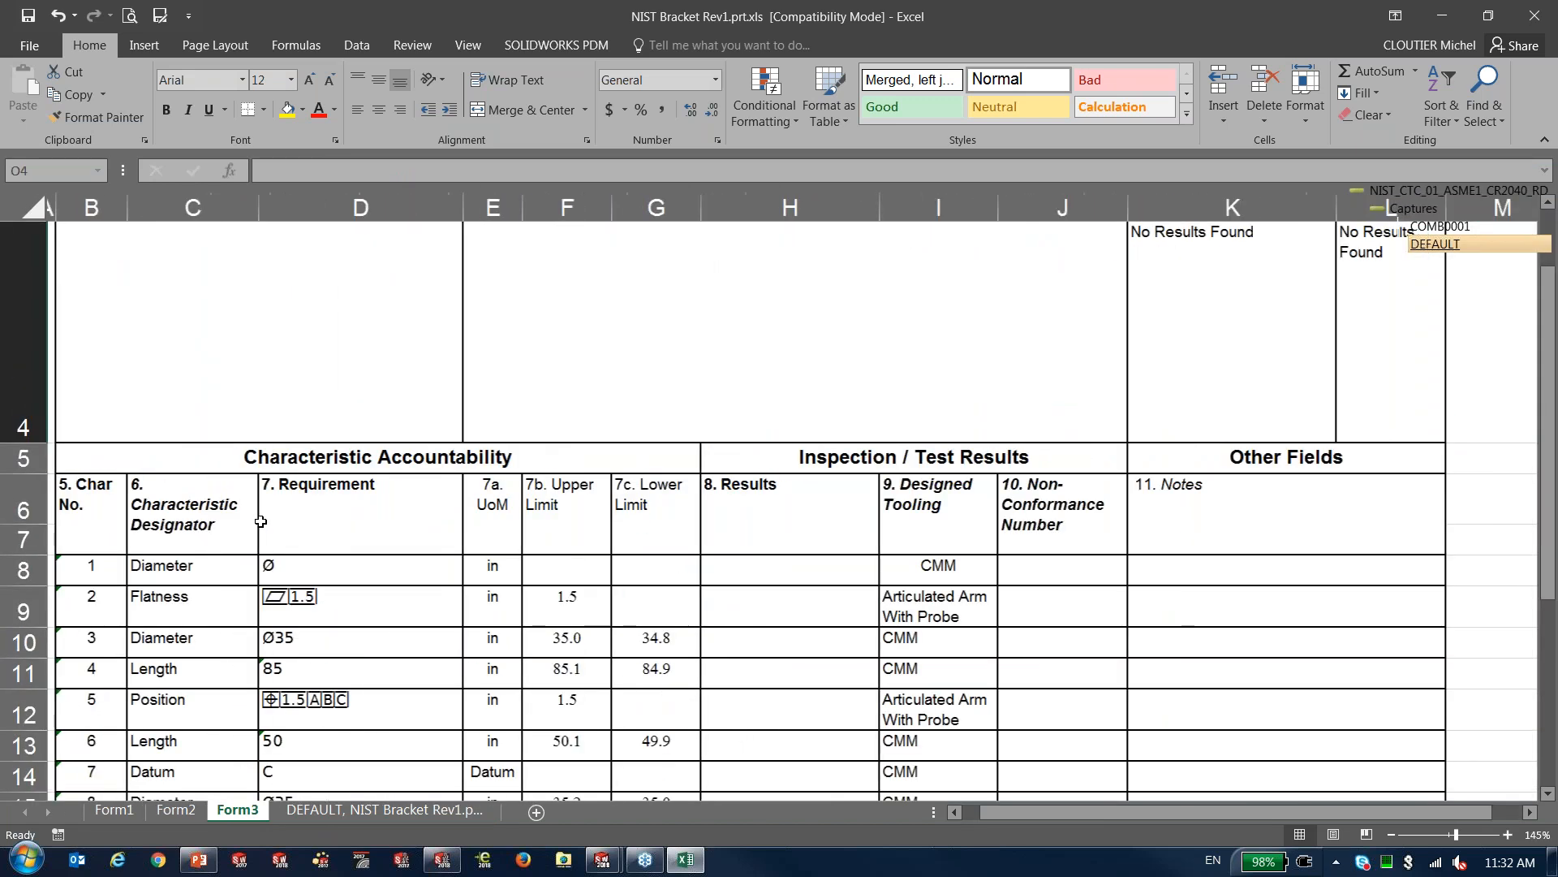
{"action": "scroll", "coordinate": [263, 516], "scroll_direction": "down", "scroll_amount": 1}
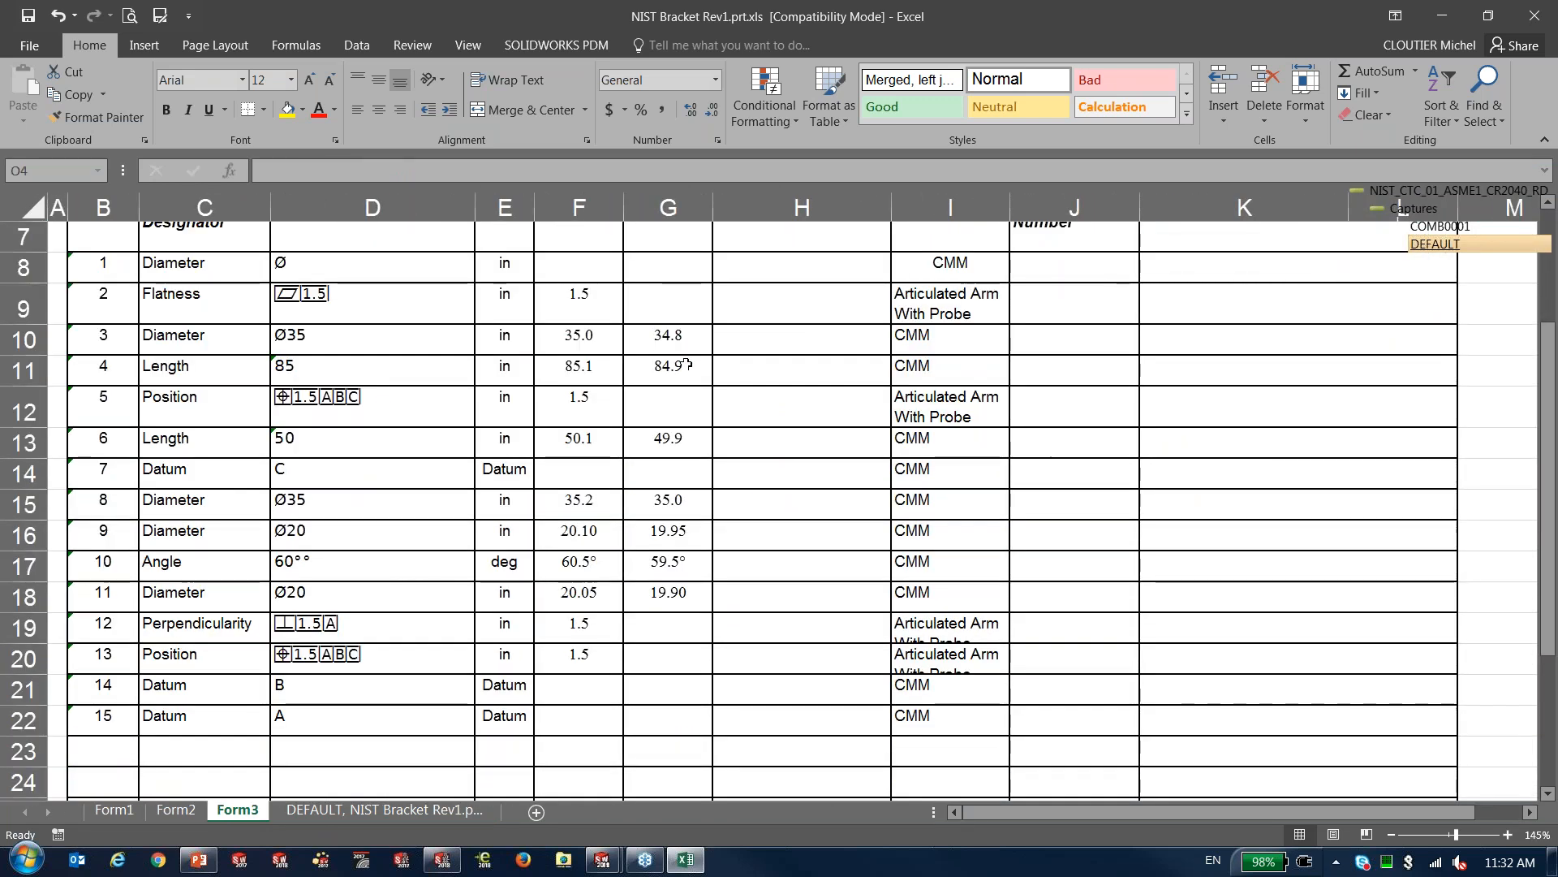
{"action": "left_click", "coordinate": [782, 339]}
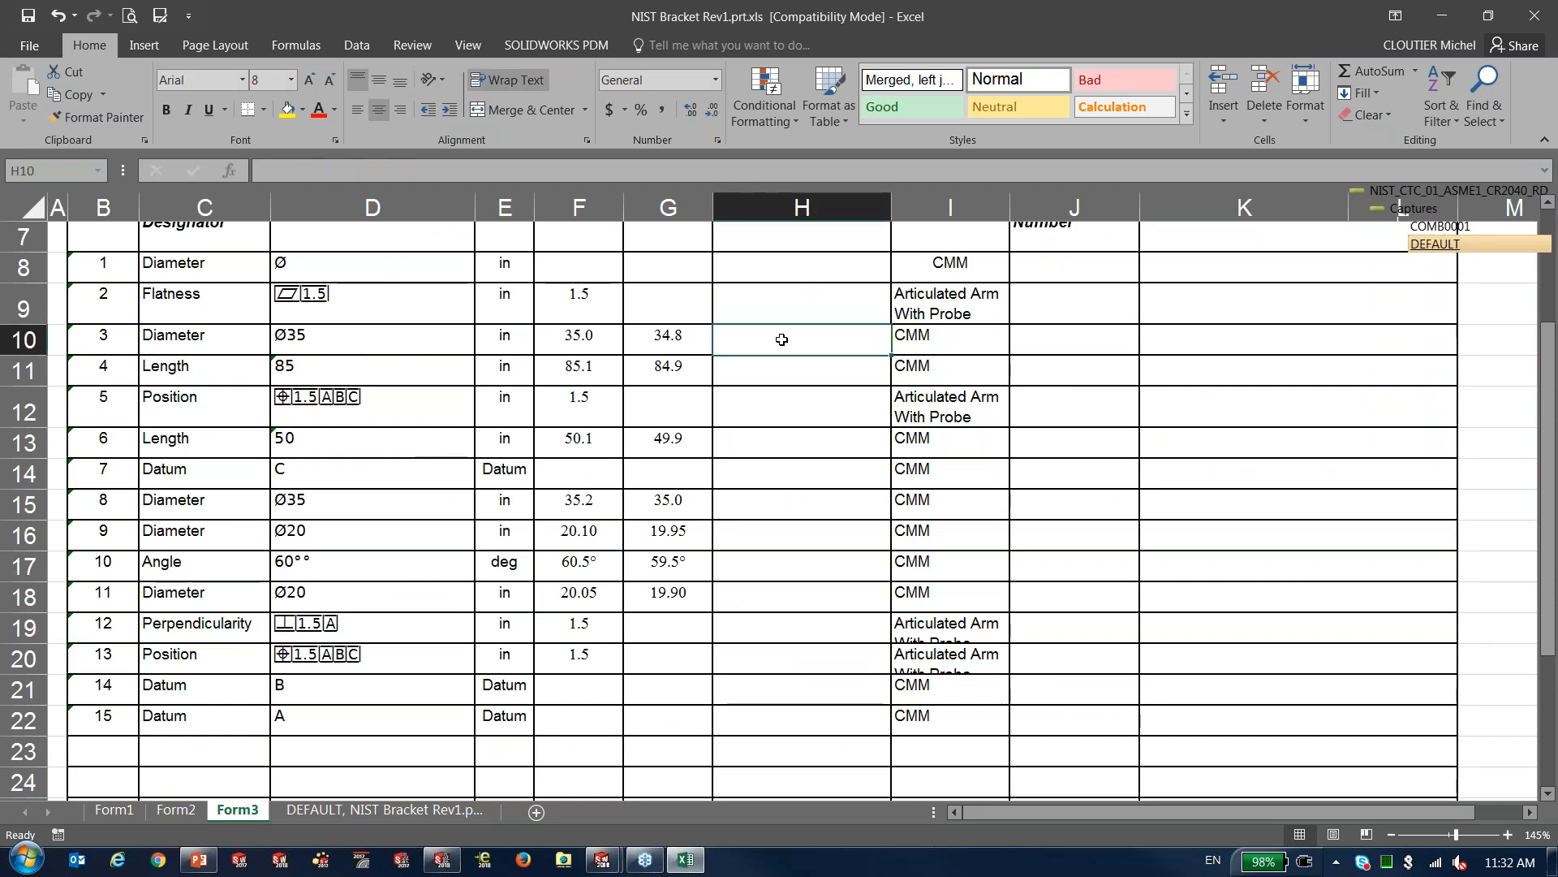
{"action": "type", "text": "35"}
{"action": "key", "text": "Return"}
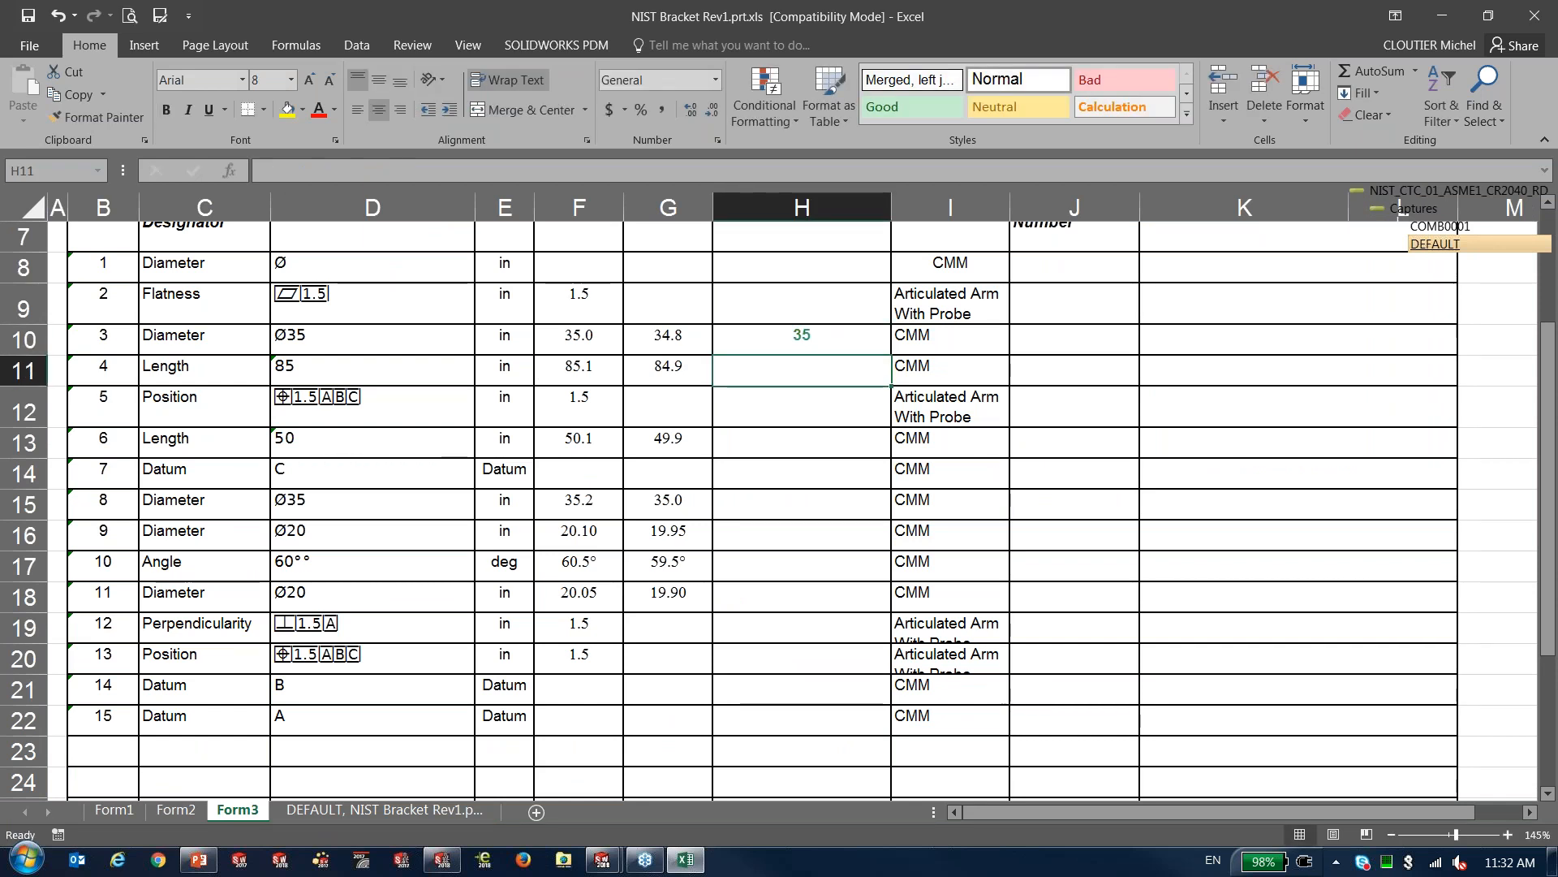
{"action": "type", "text": "85.5"}
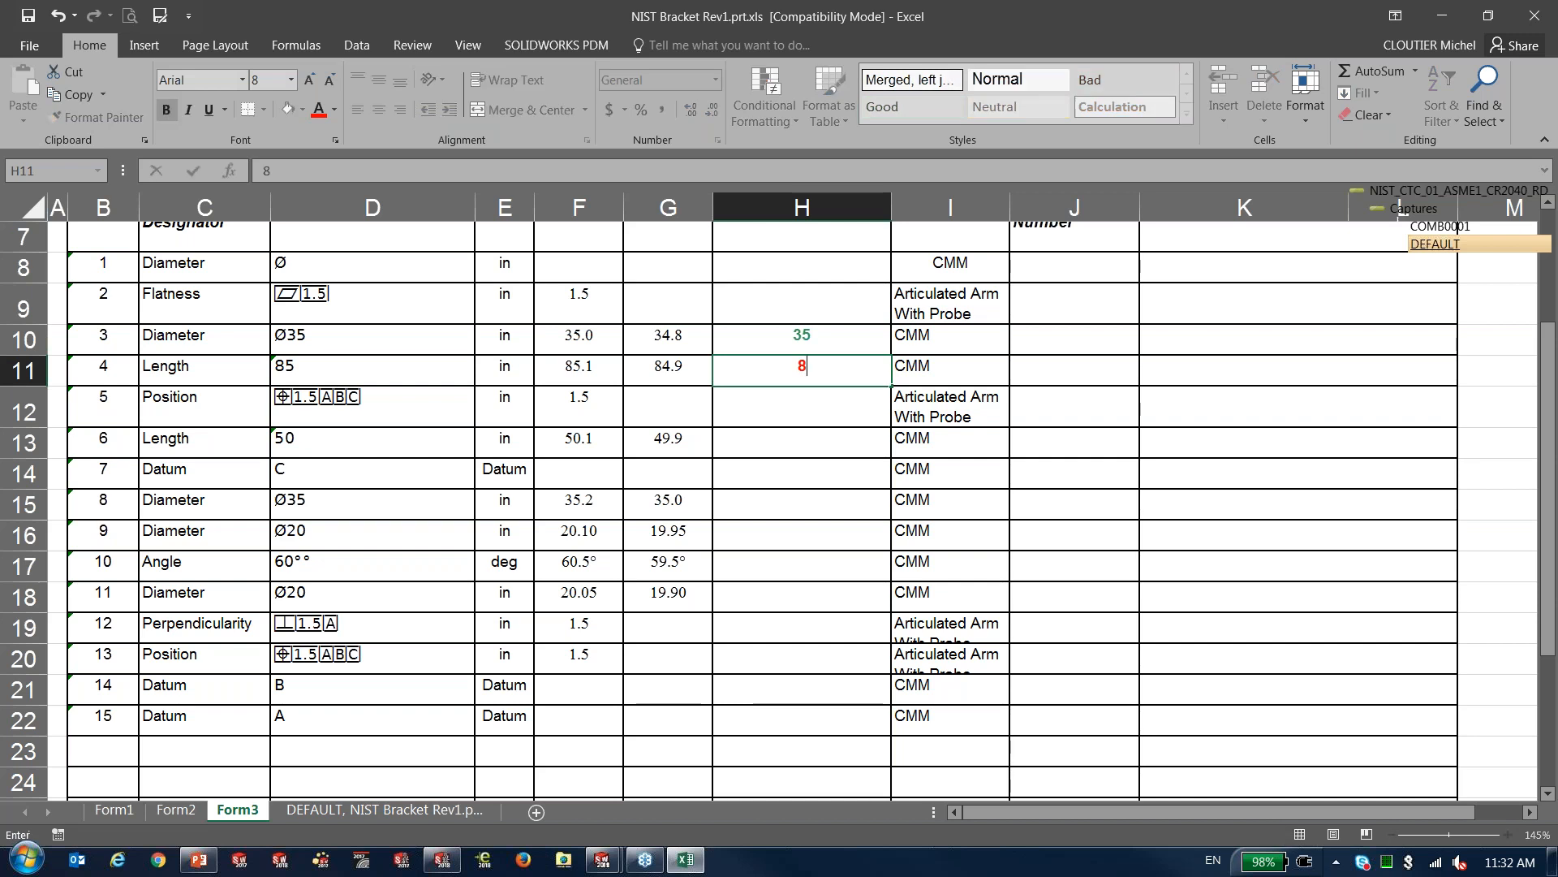
{"action": "key", "text": "Return"}
{"action": "key", "text": "Return"}
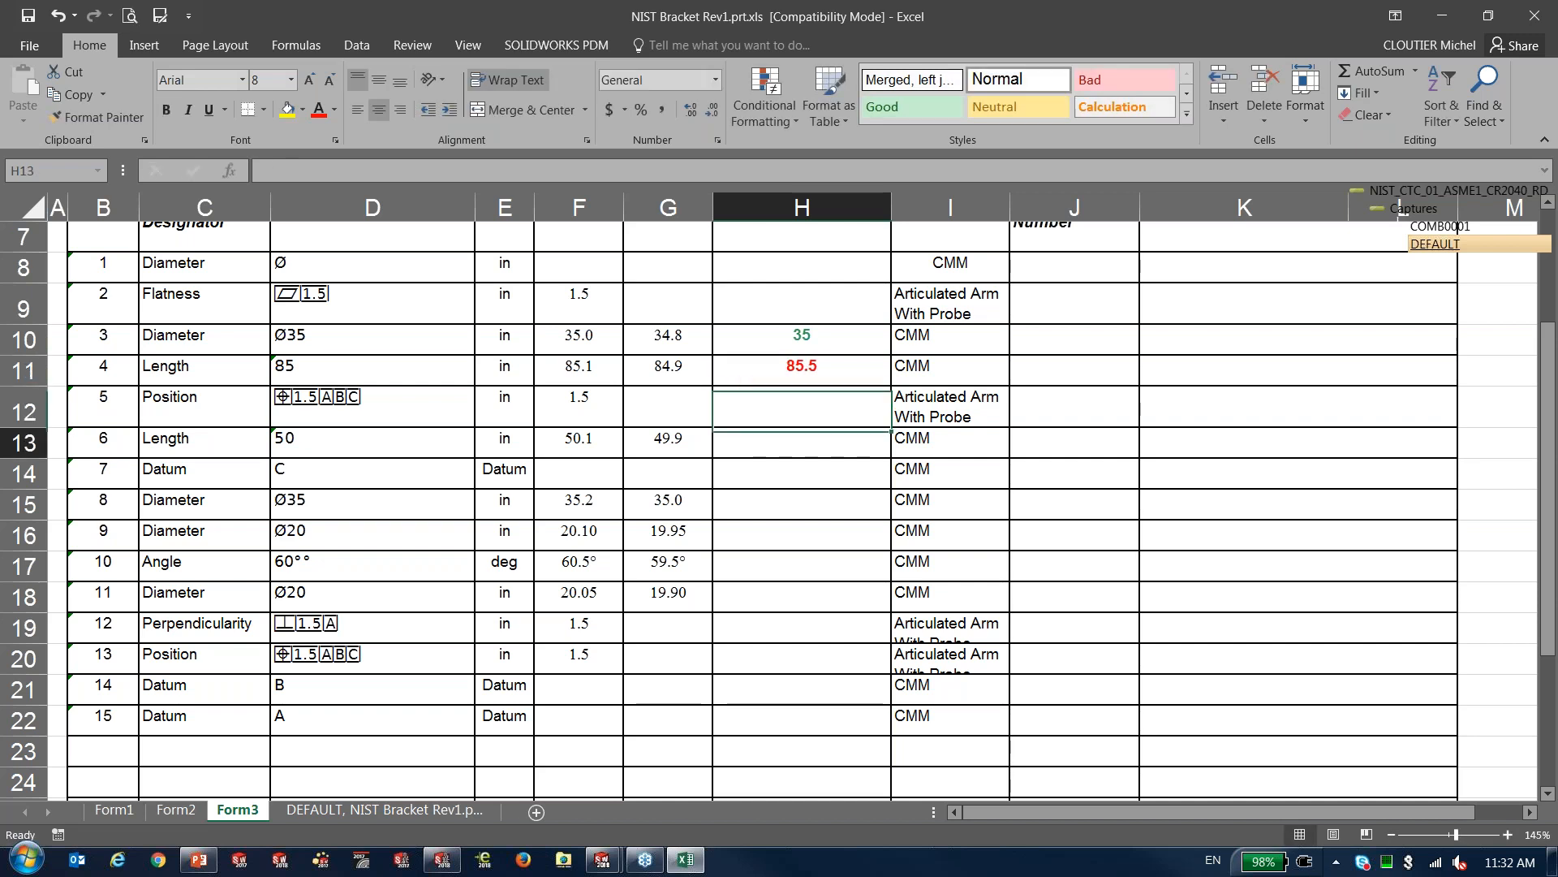
{"action": "type", "text": "50"}
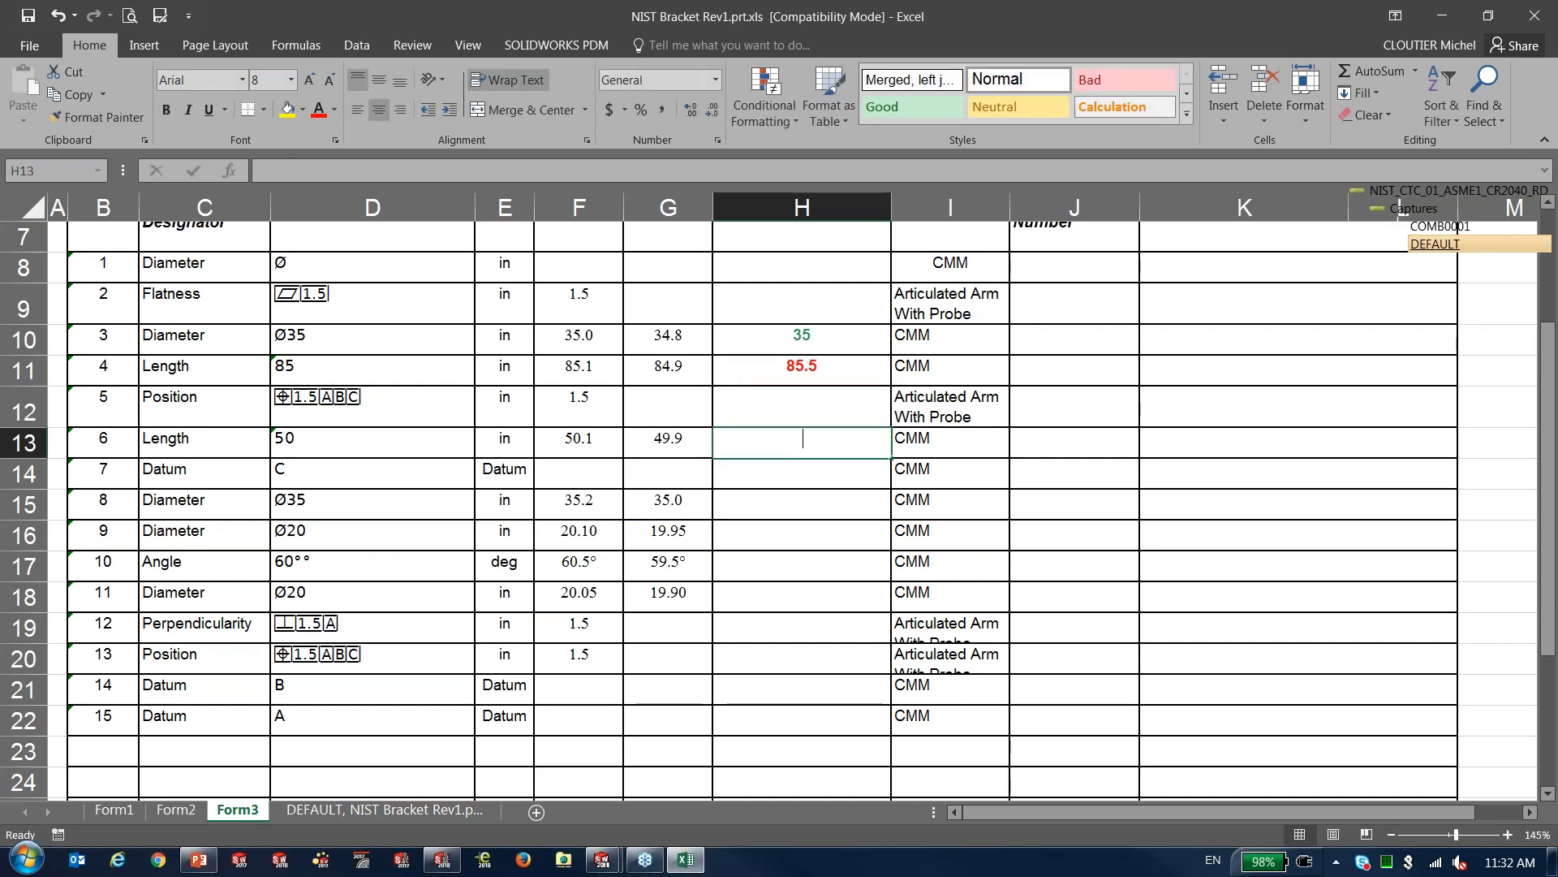
{"action": "key", "text": "Return"}
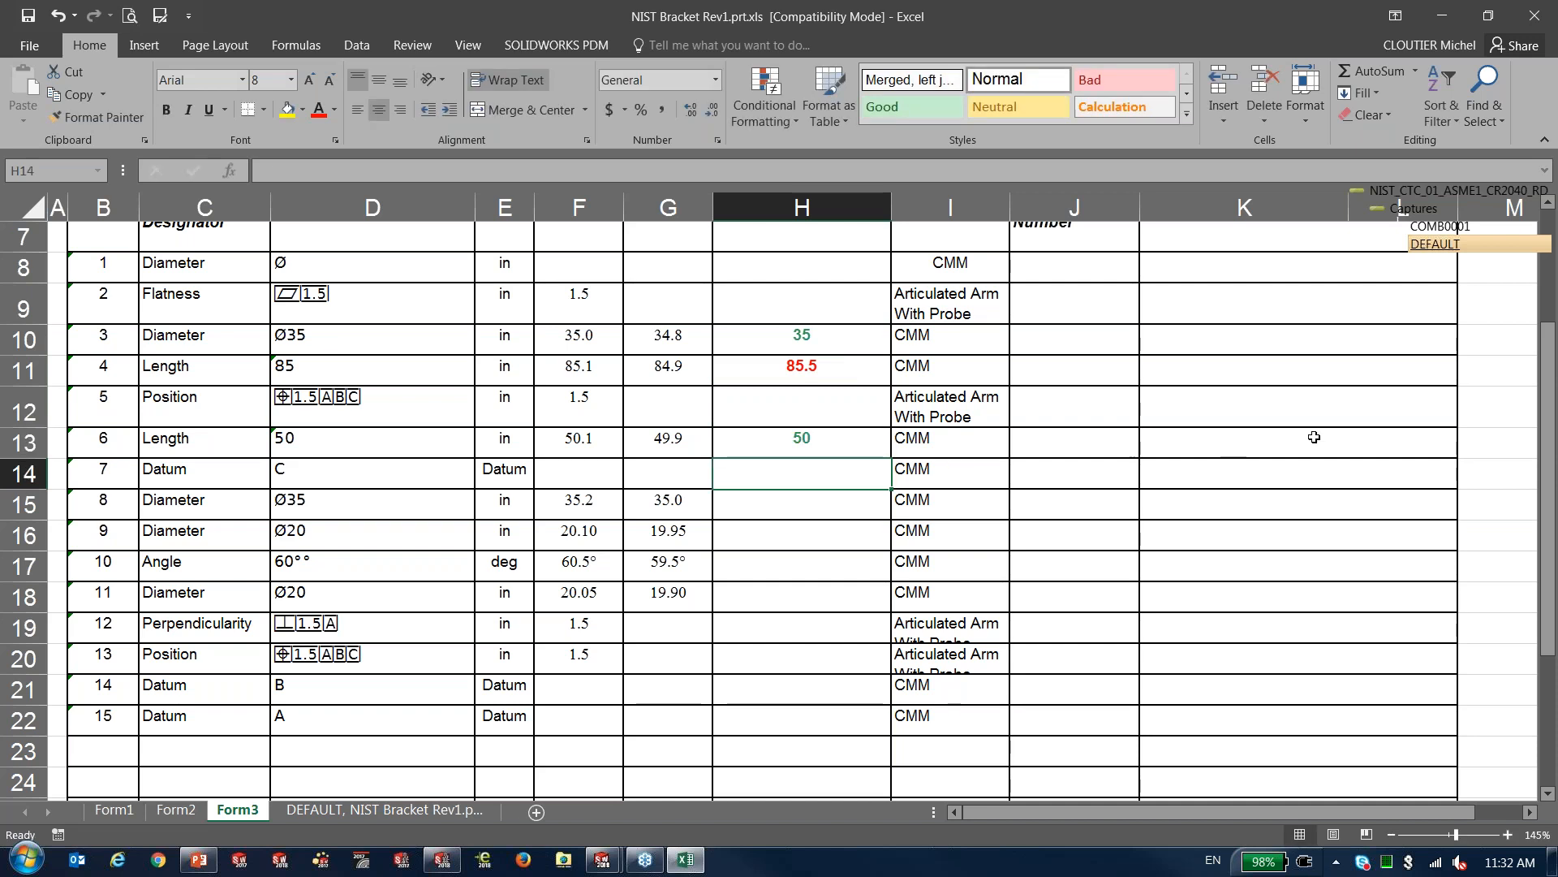
{"action": "left_click", "coordinate": [1535, 15]}
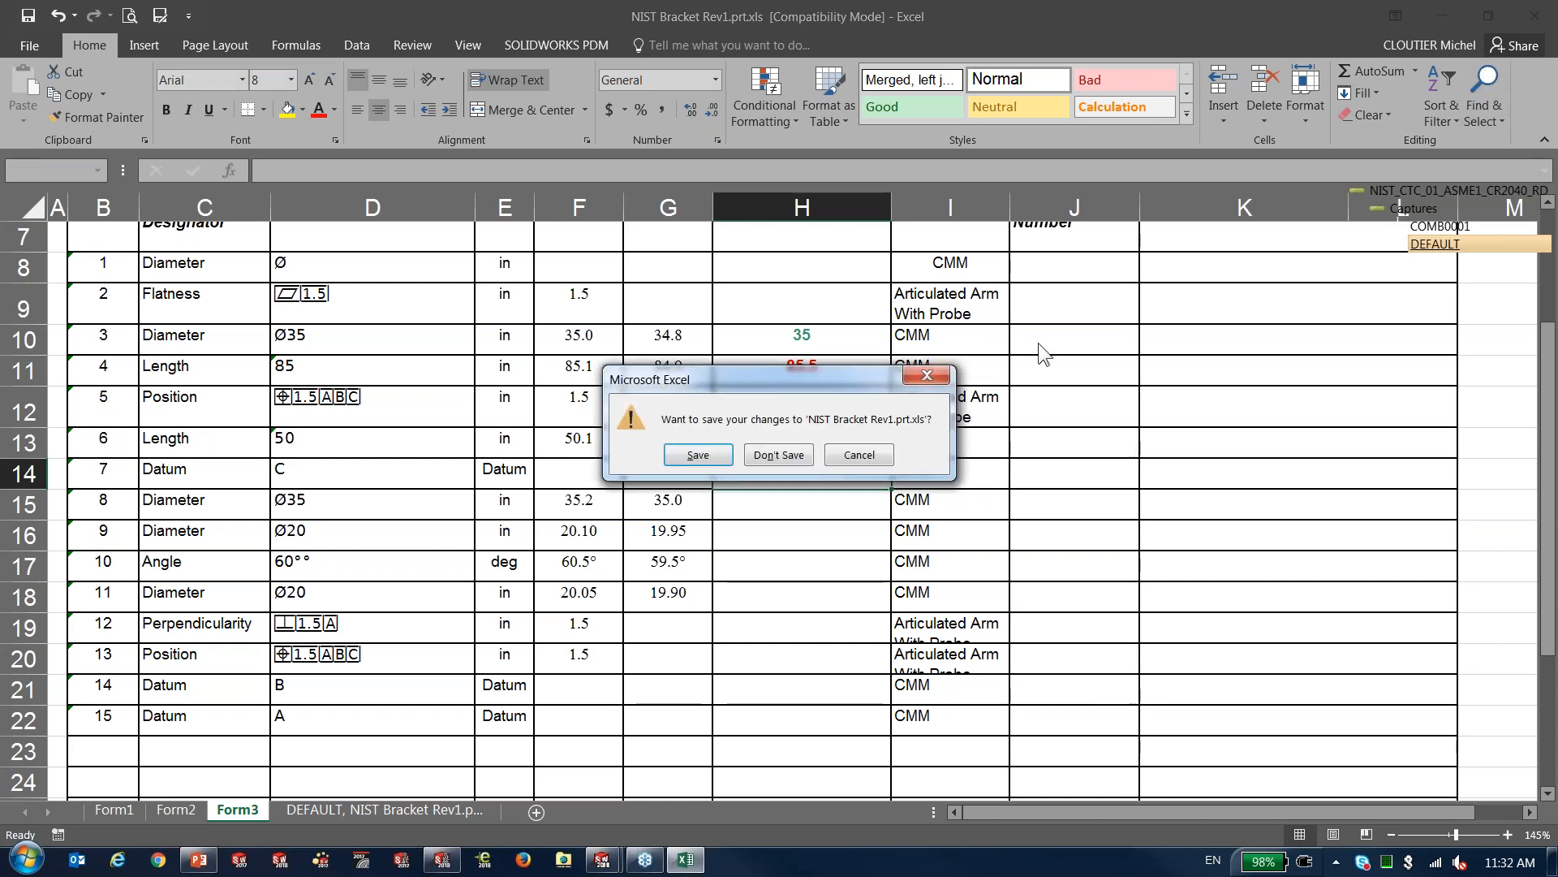
{"action": "left_click", "coordinate": [777, 456]}
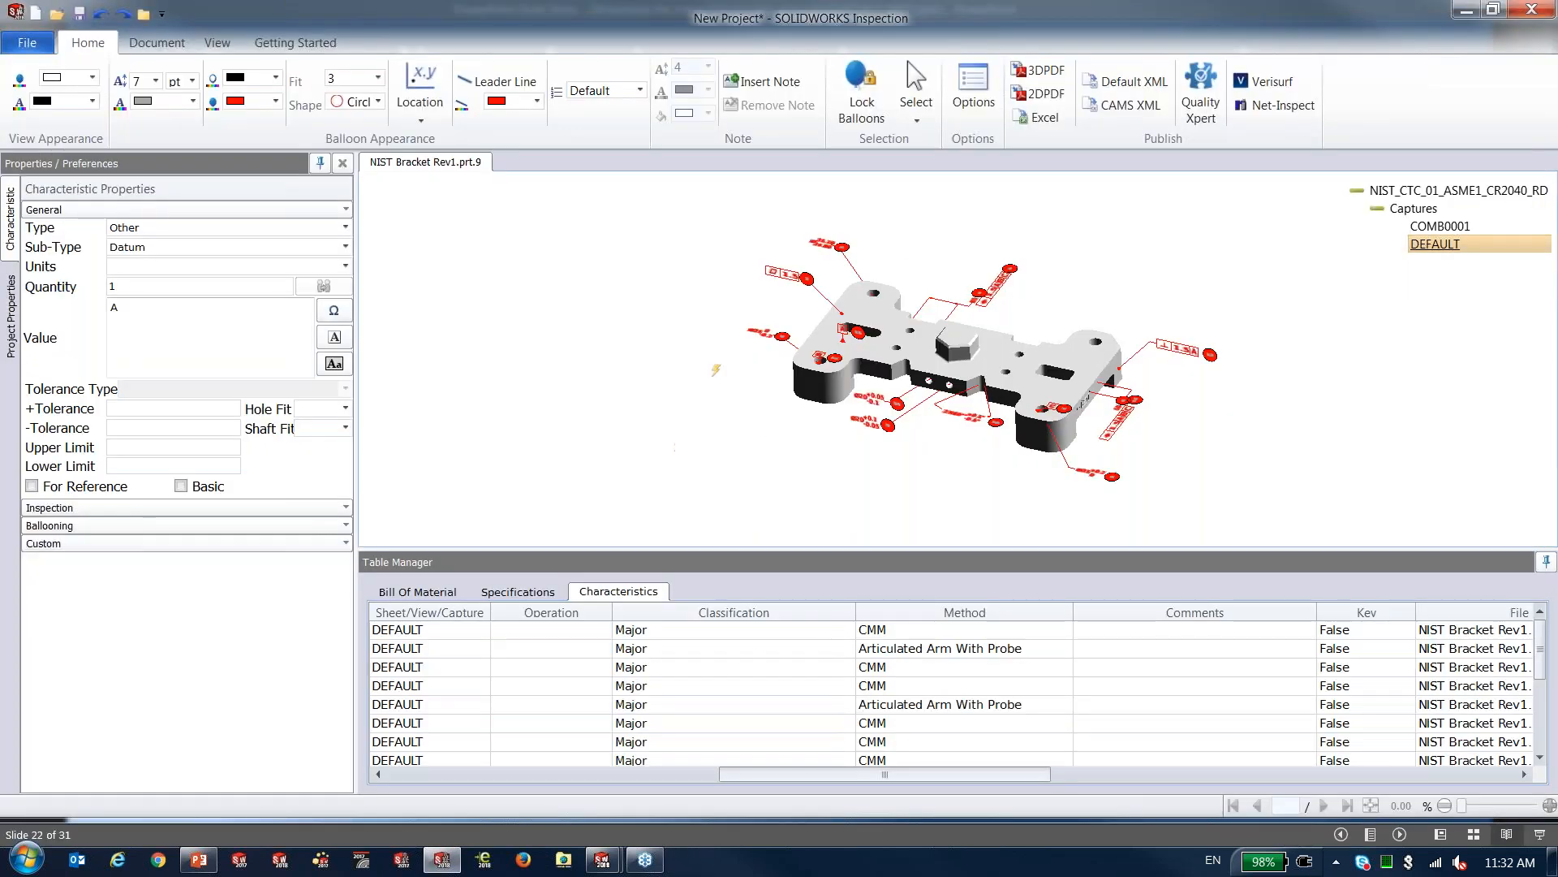
Publish the ballooned model as a 3D PDF, replacing the existing NIST Bracket Rev1.prt-ballooned.pdf
{"action": "left_click", "coordinate": [1048, 72]}
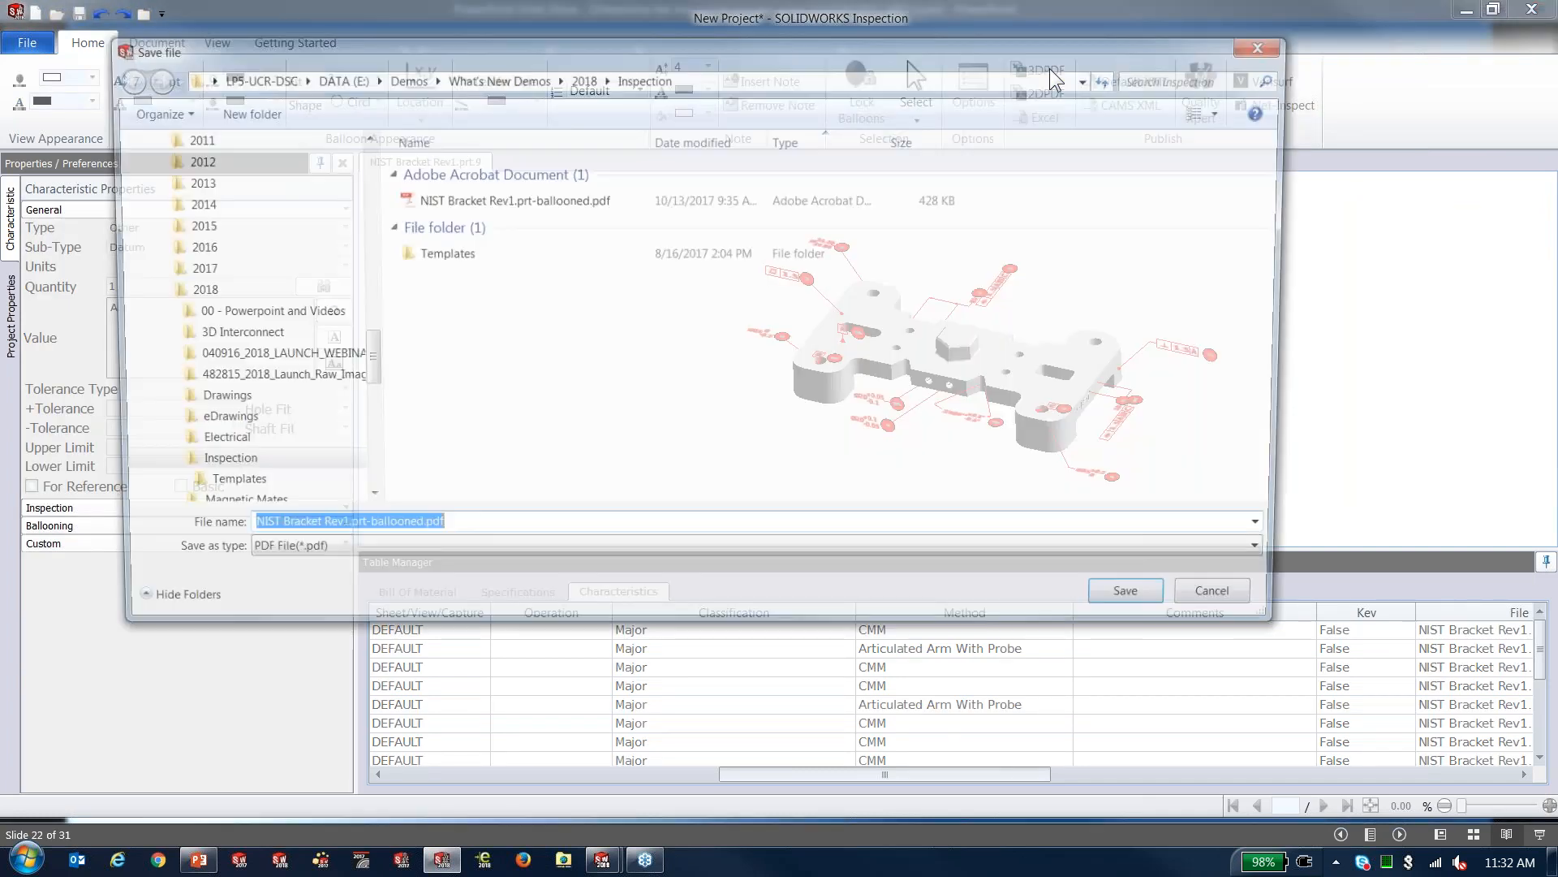
{"action": "left_click", "coordinate": [1135, 609]}
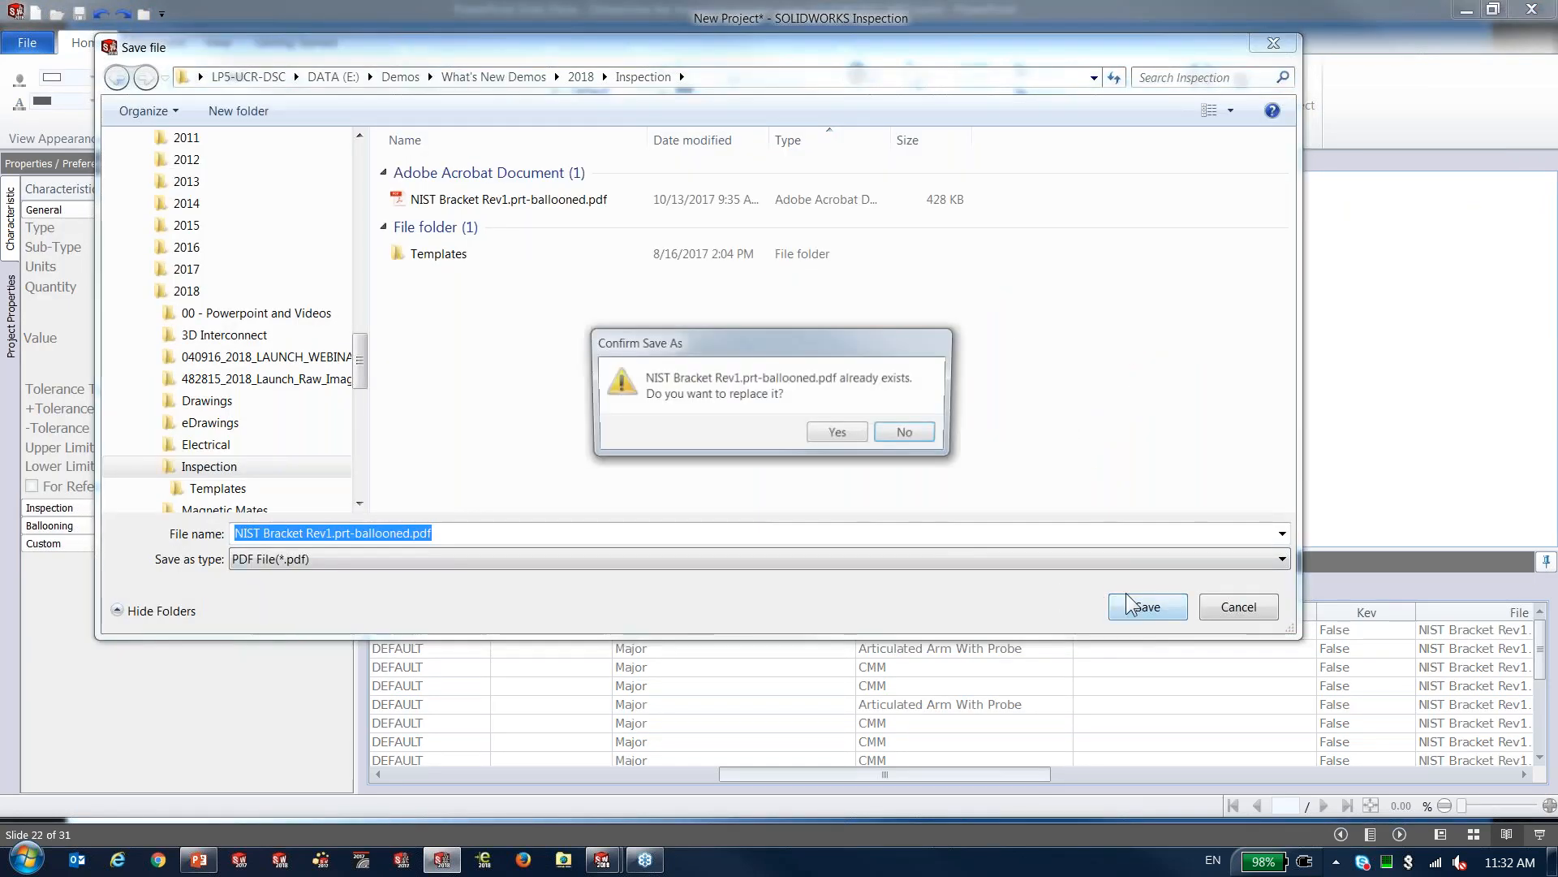
{"action": "left_click", "coordinate": [846, 432]}
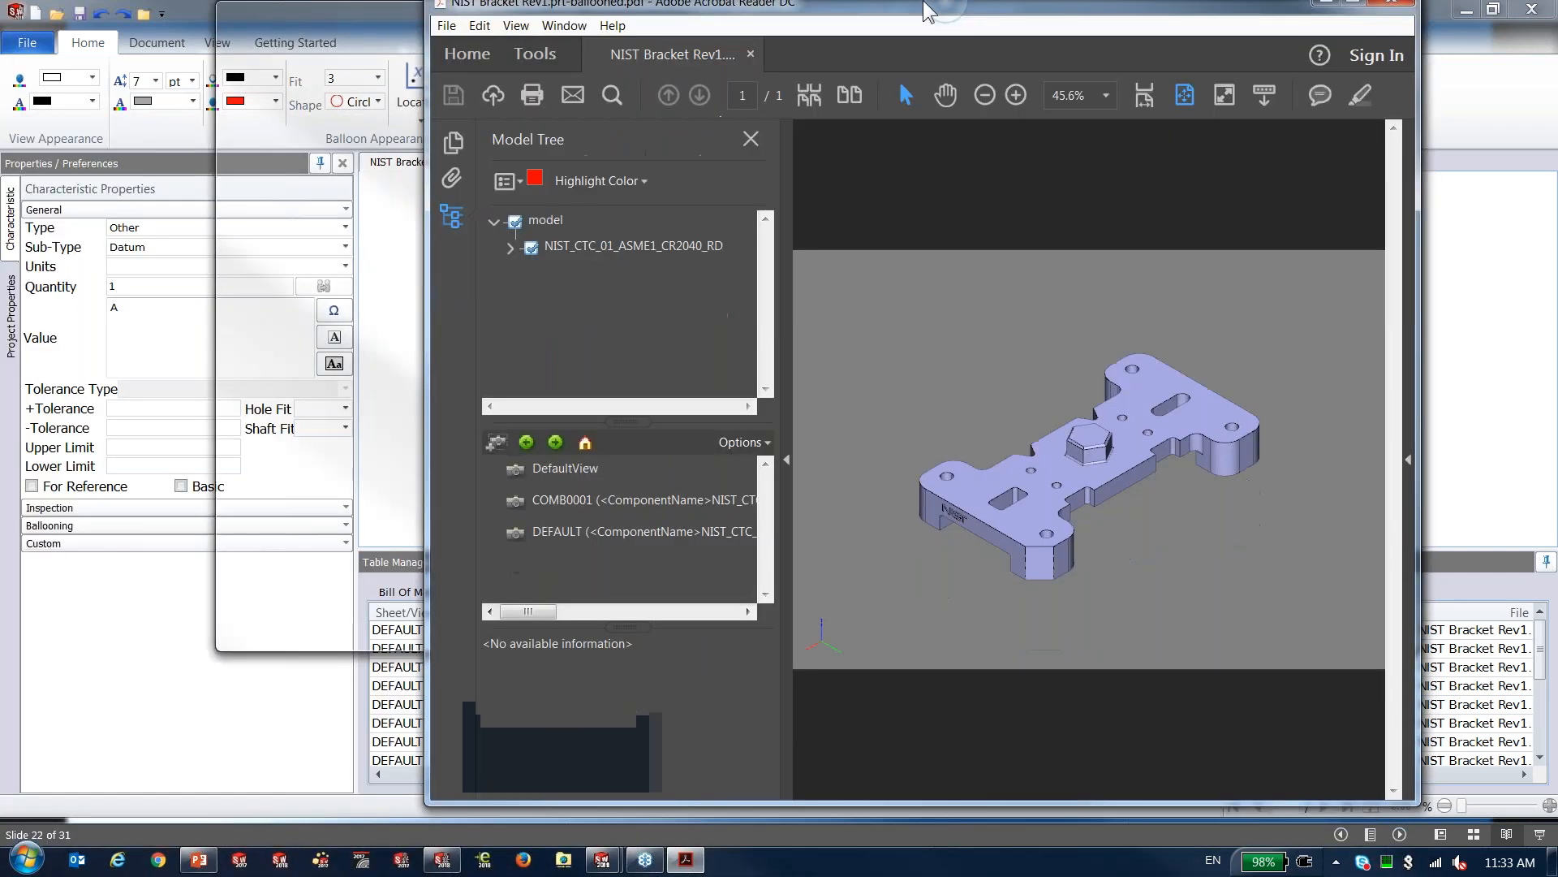
Inspect the published 3D PDF full screen with its model tree expanded and the DEFAULT view active, and close Acrobat Reader
{"action": "left_click_drag", "start_coordinate": [925, 3], "coordinate": [925, 2]}
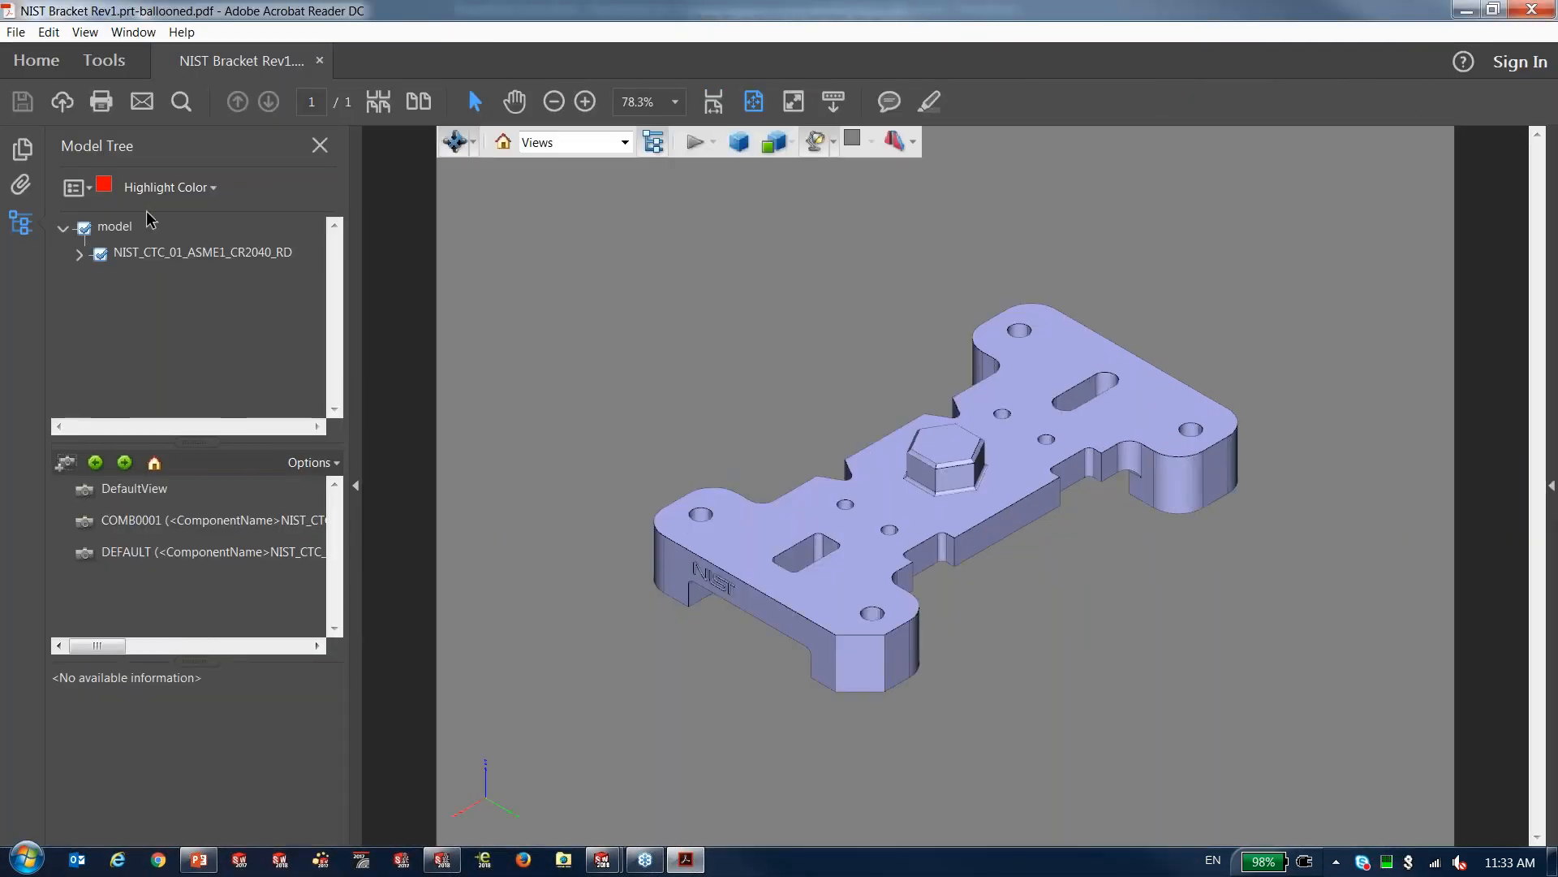
{"action": "left_click", "coordinate": [79, 254]}
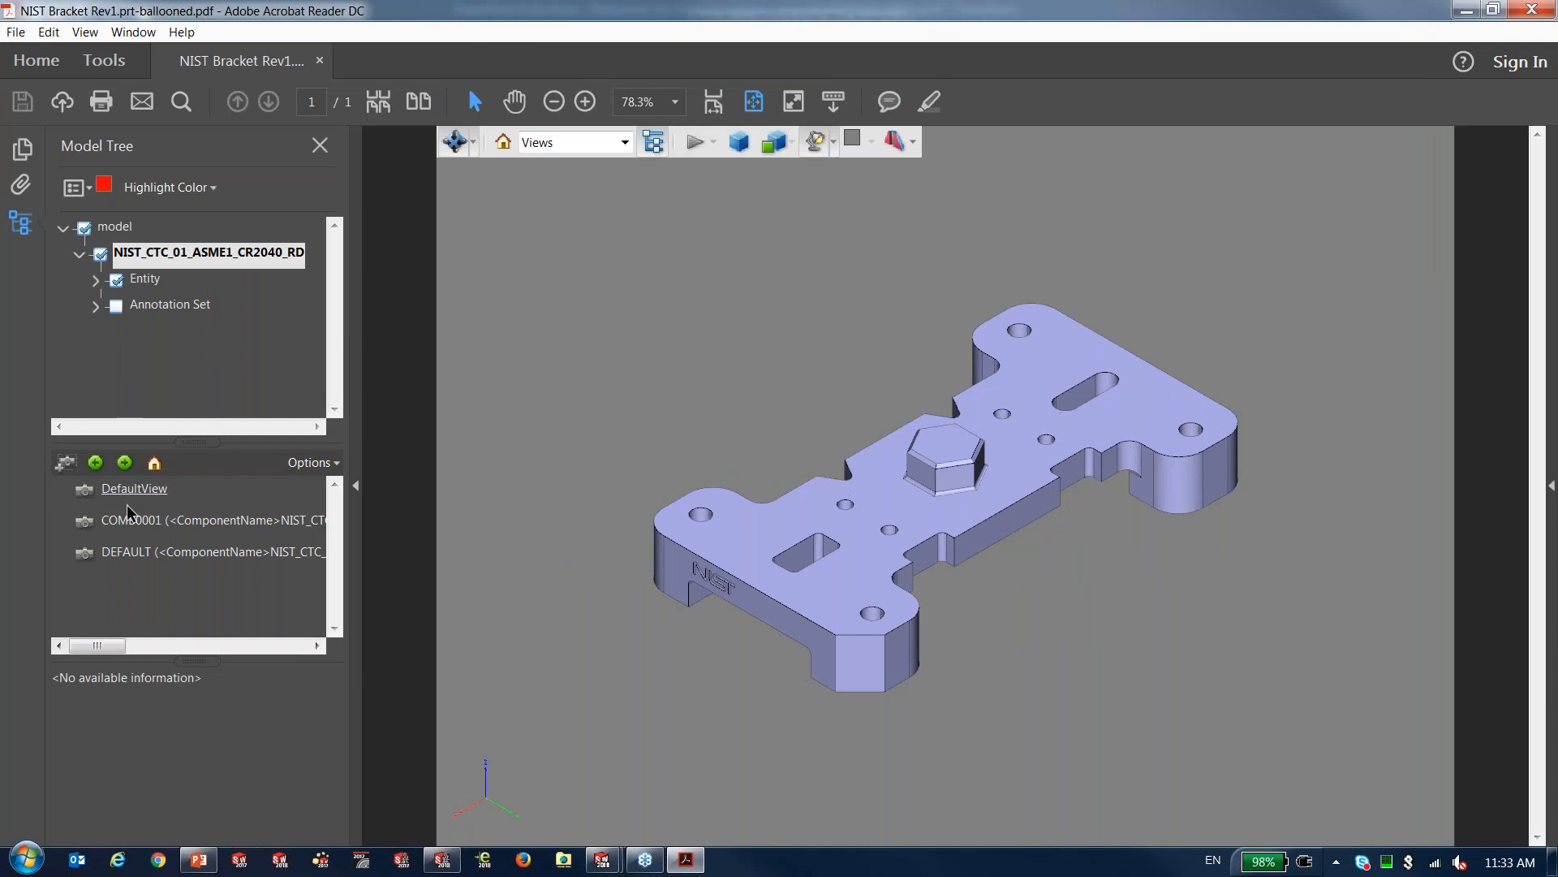
{"action": "left_click", "coordinate": [134, 552]}
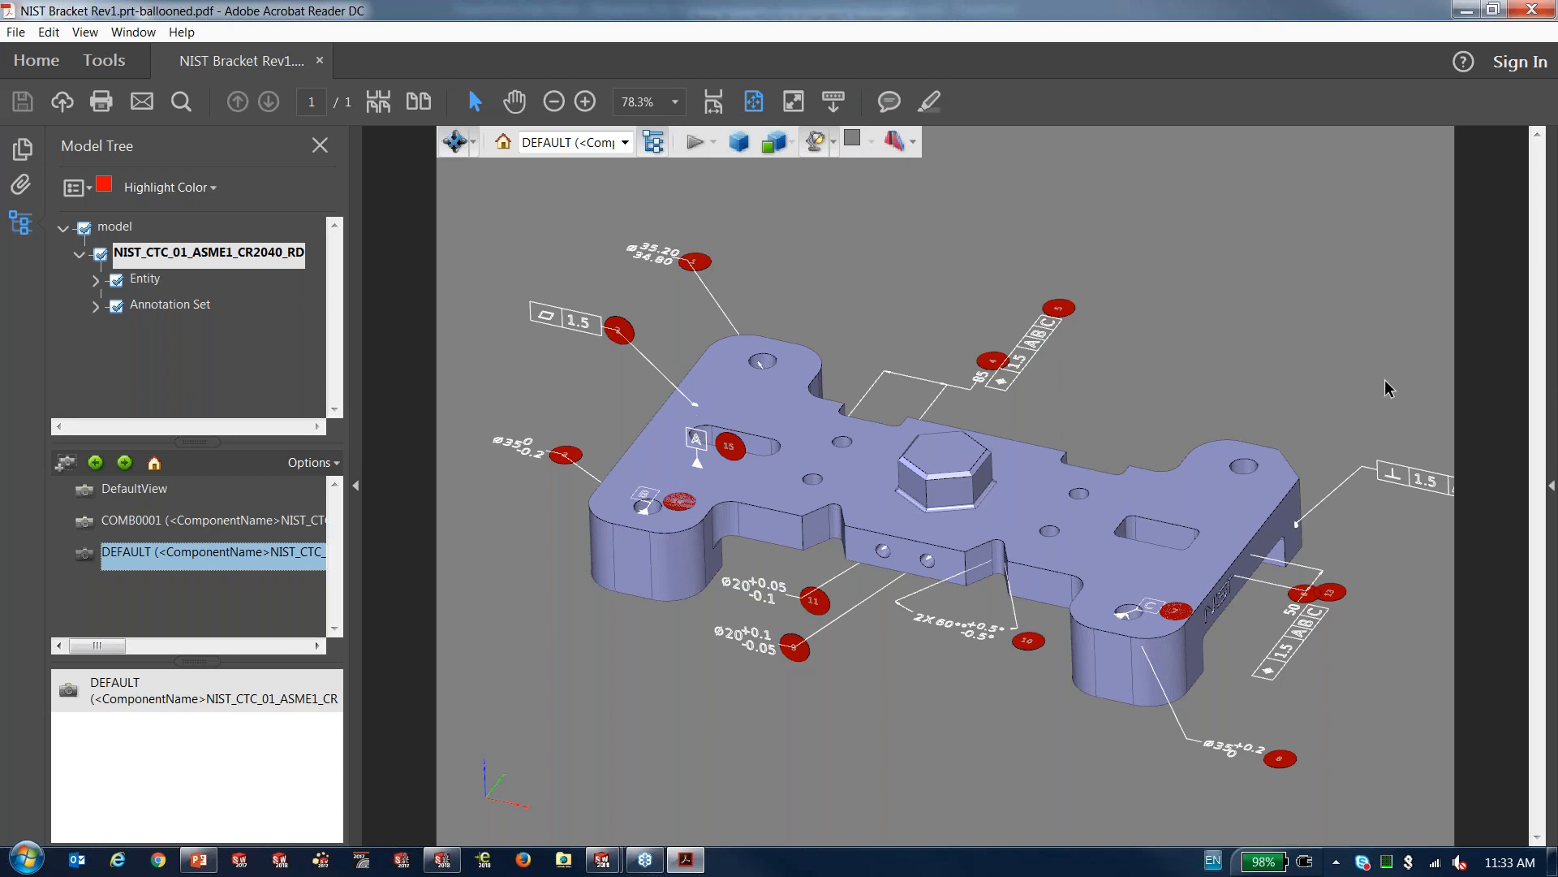
{"action": "left_click", "coordinate": [1537, 11]}
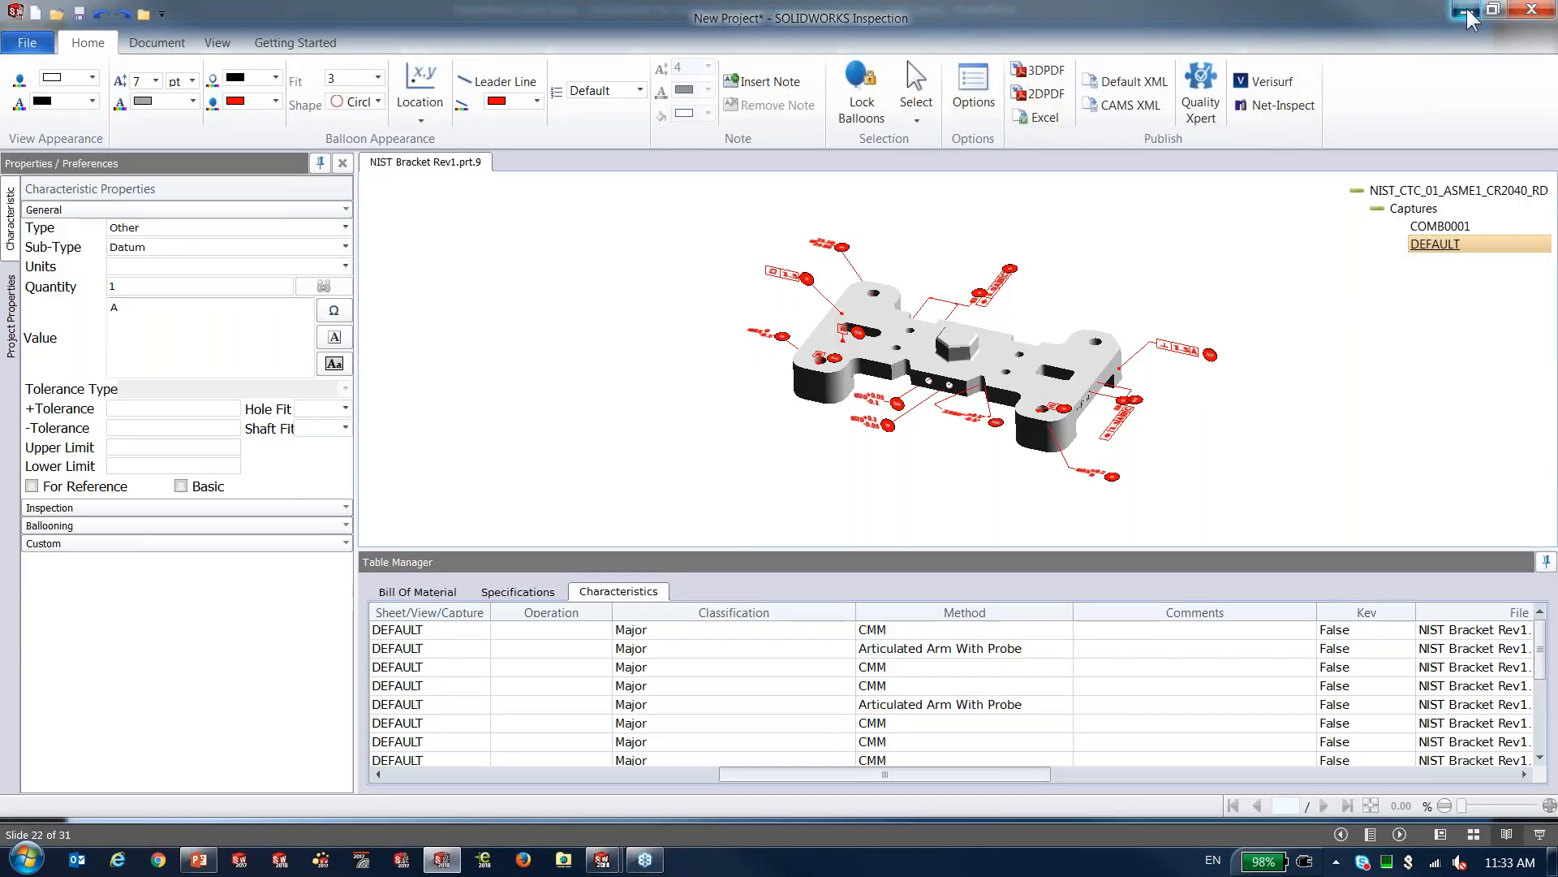
Switch to the PowerPoint slide show and advance to the slide on formats supported by SOLIDWORKS Inspection
{"action": "left_click", "coordinate": [1467, 11]}
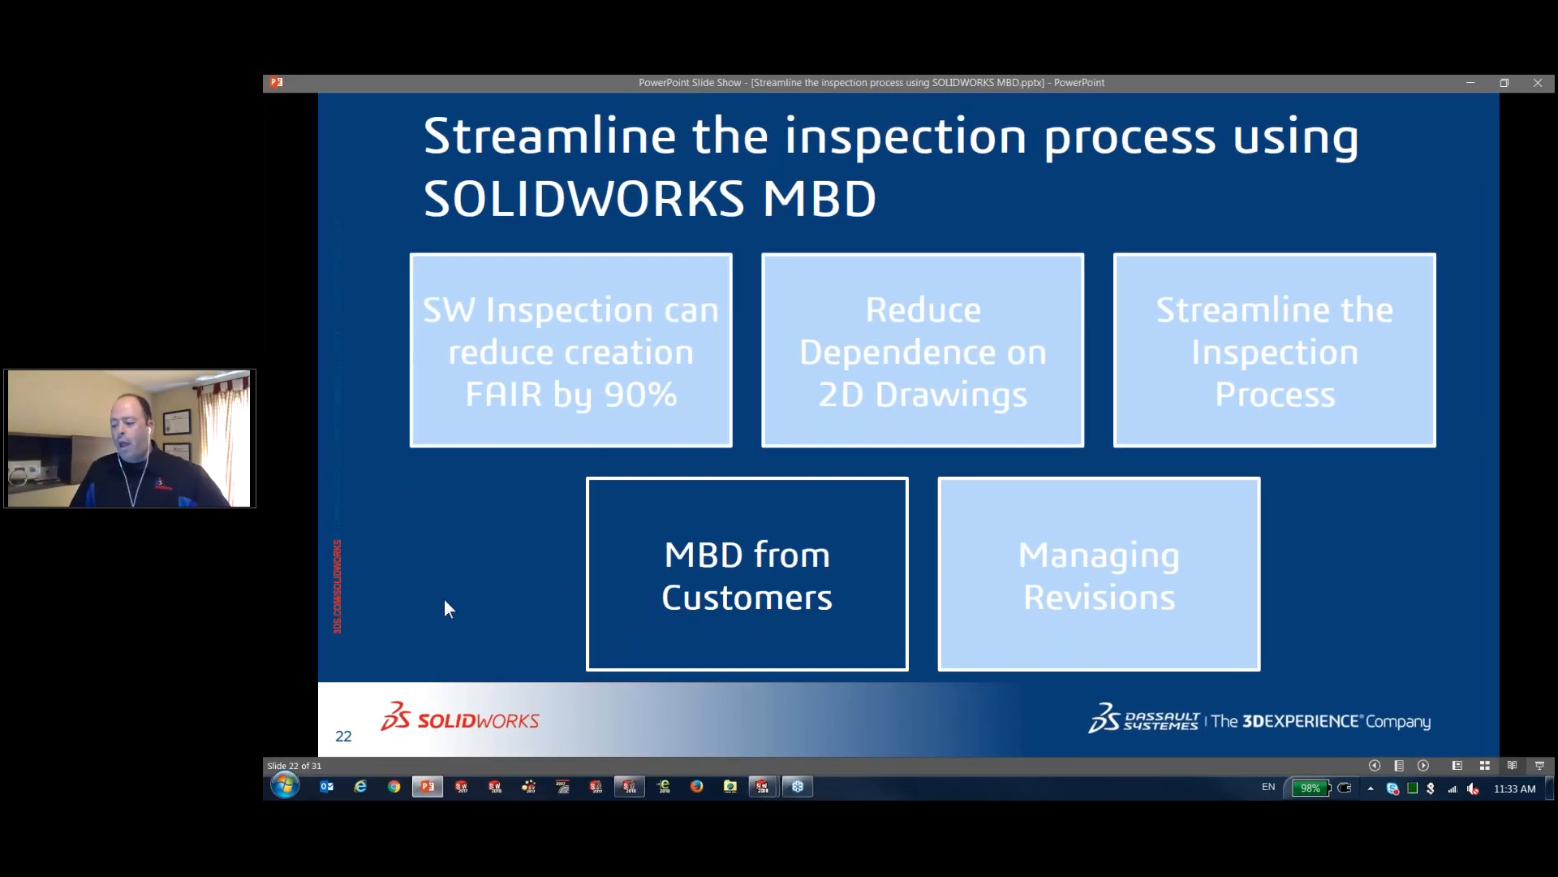
{"action": "left_click", "coordinate": [445, 600]}
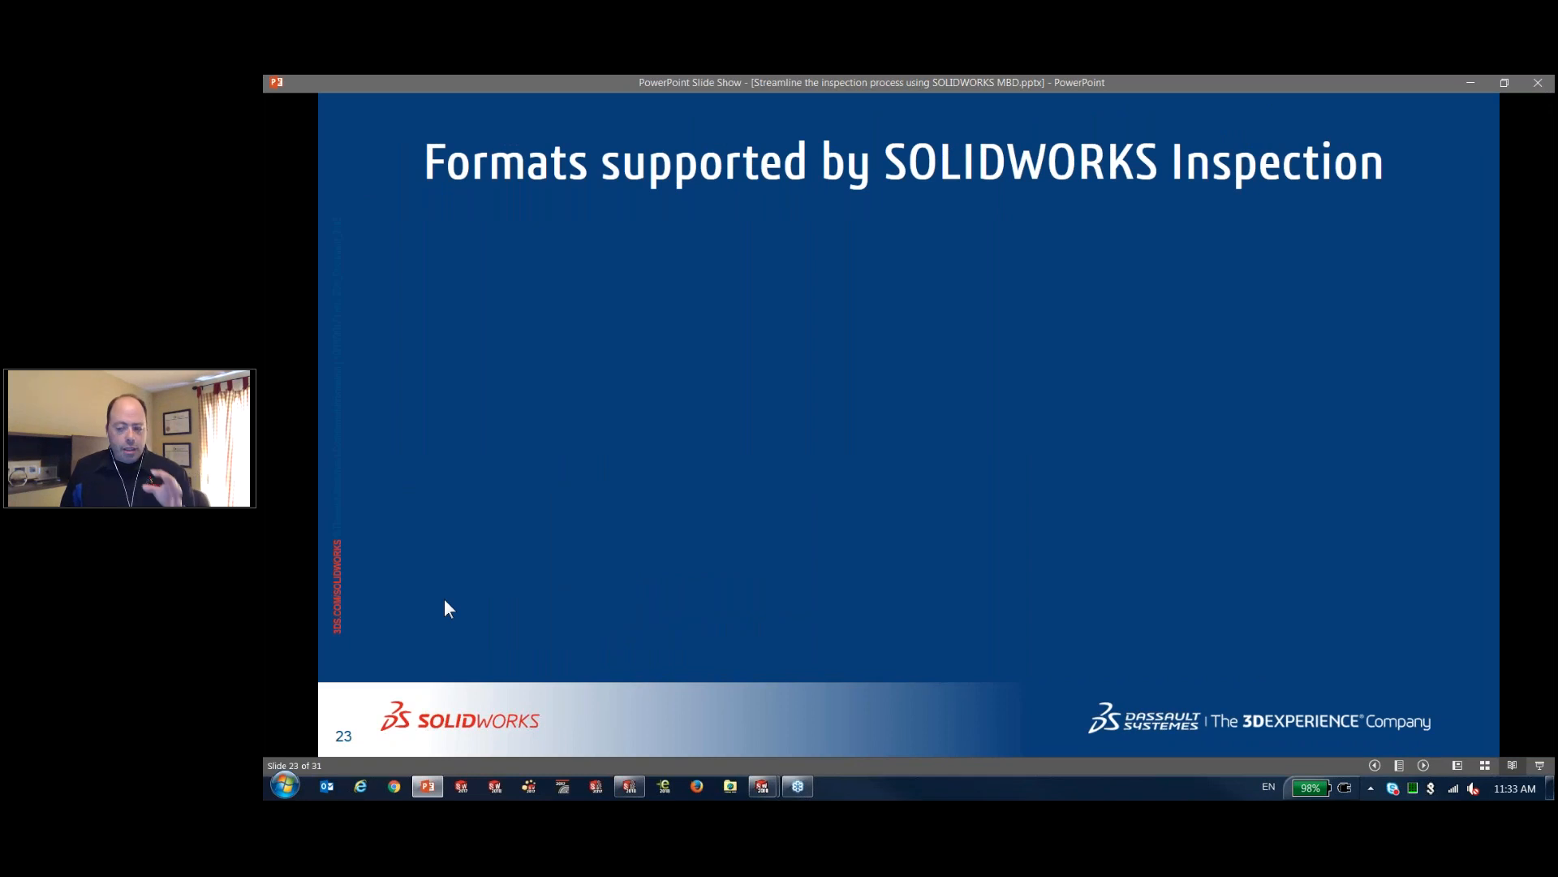